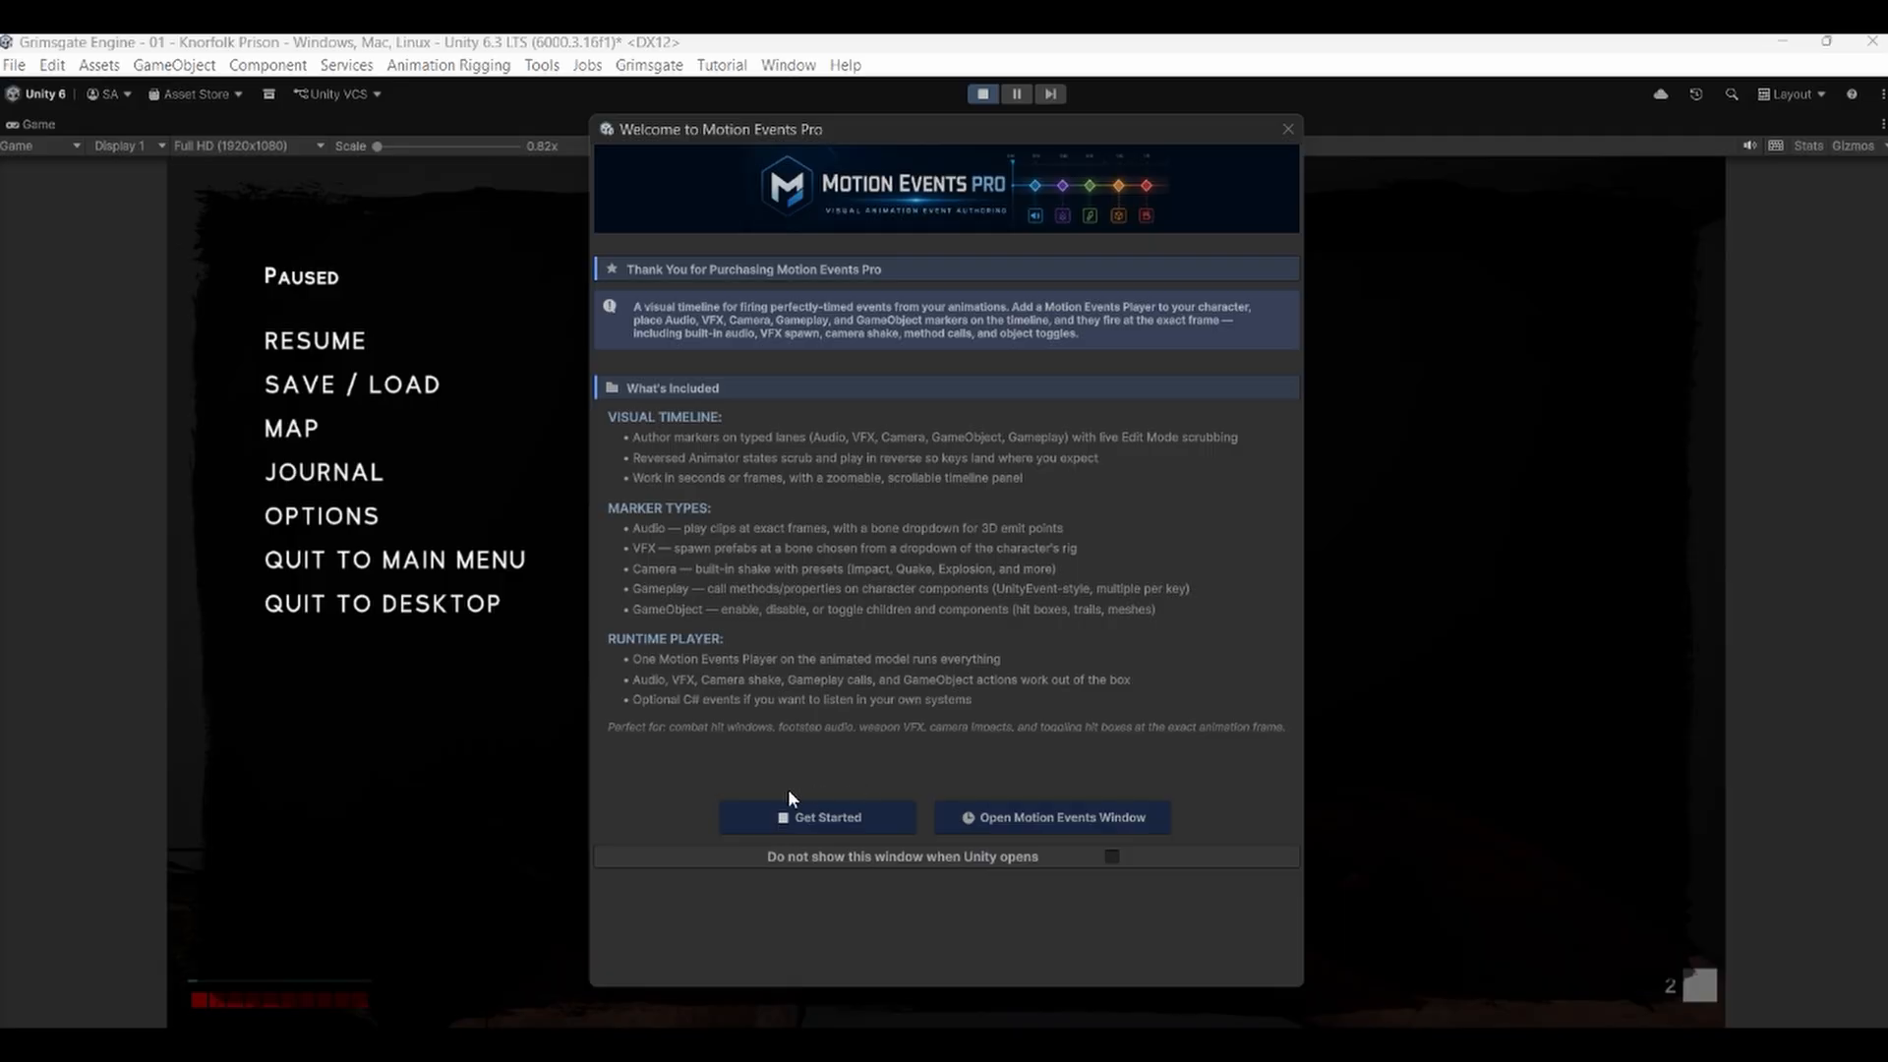
# Open the Motion Events Pro user guide and view its Quick Start page.
pyautogui.click(835, 818)
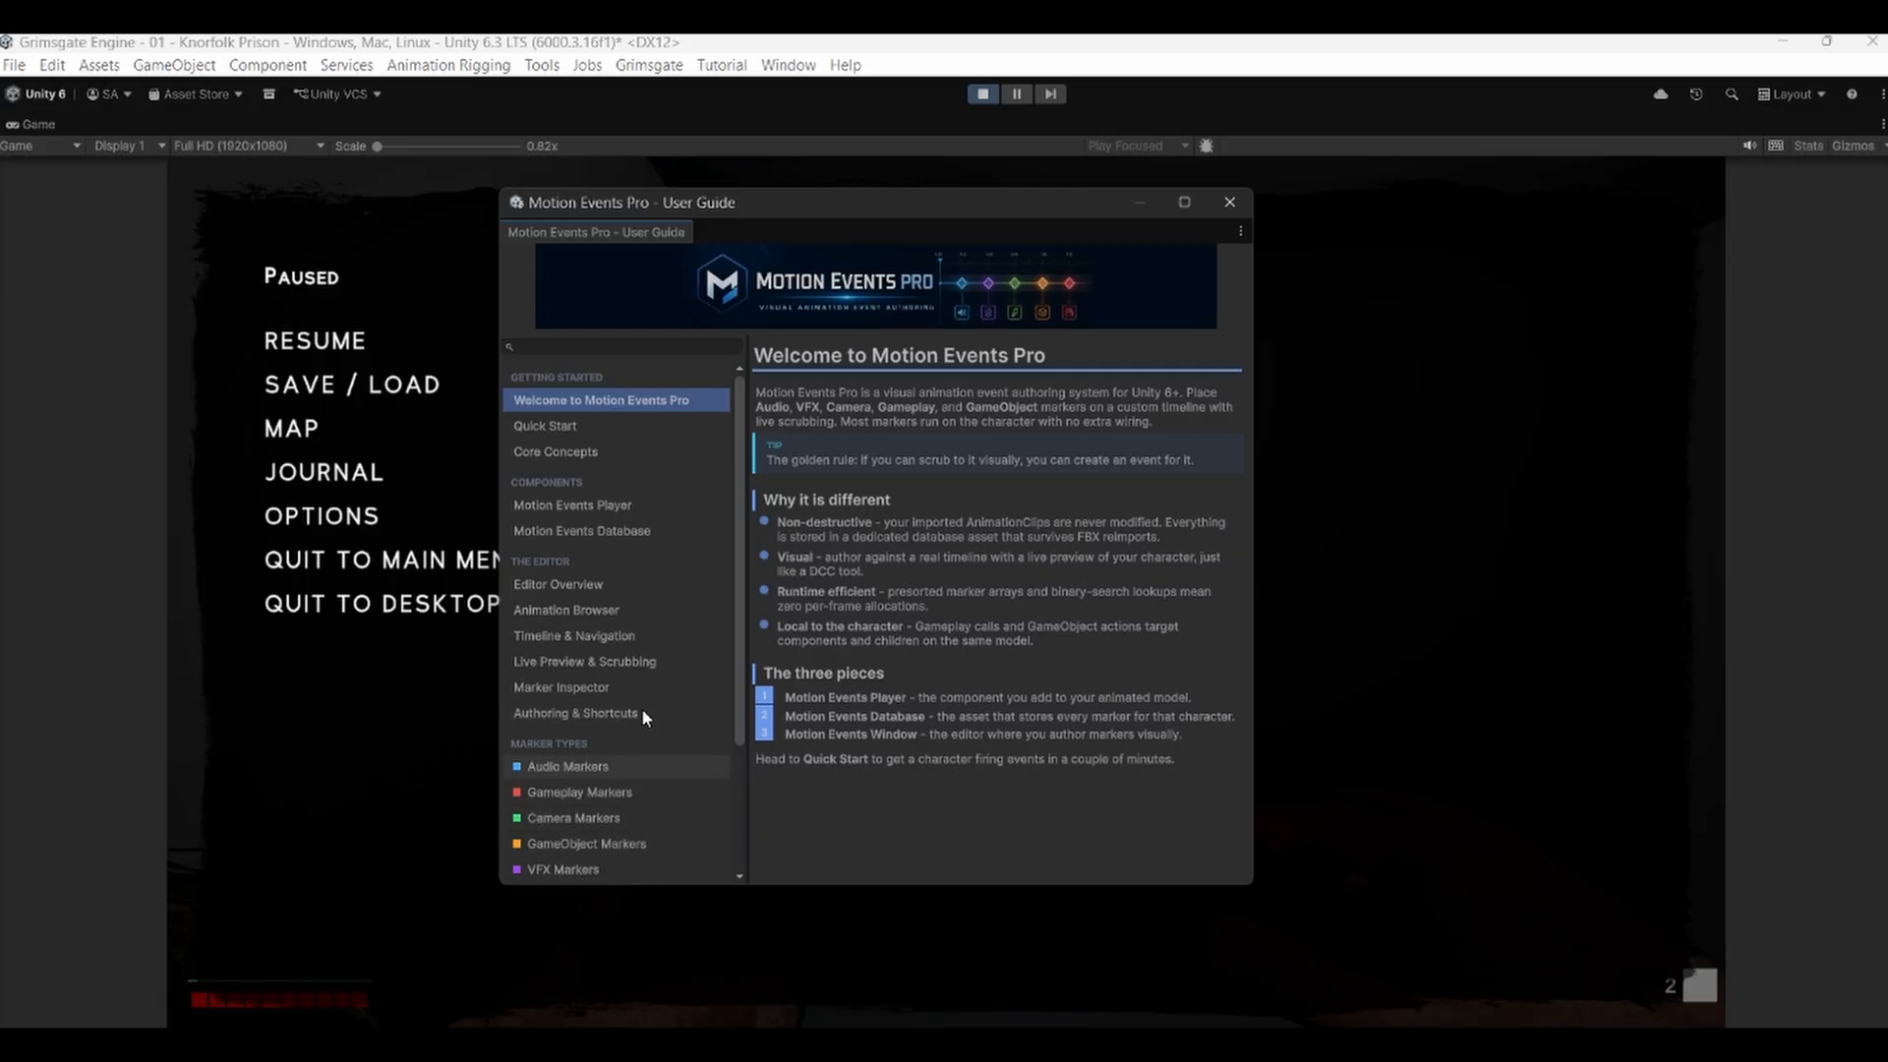
pyautogui.click(576, 426)
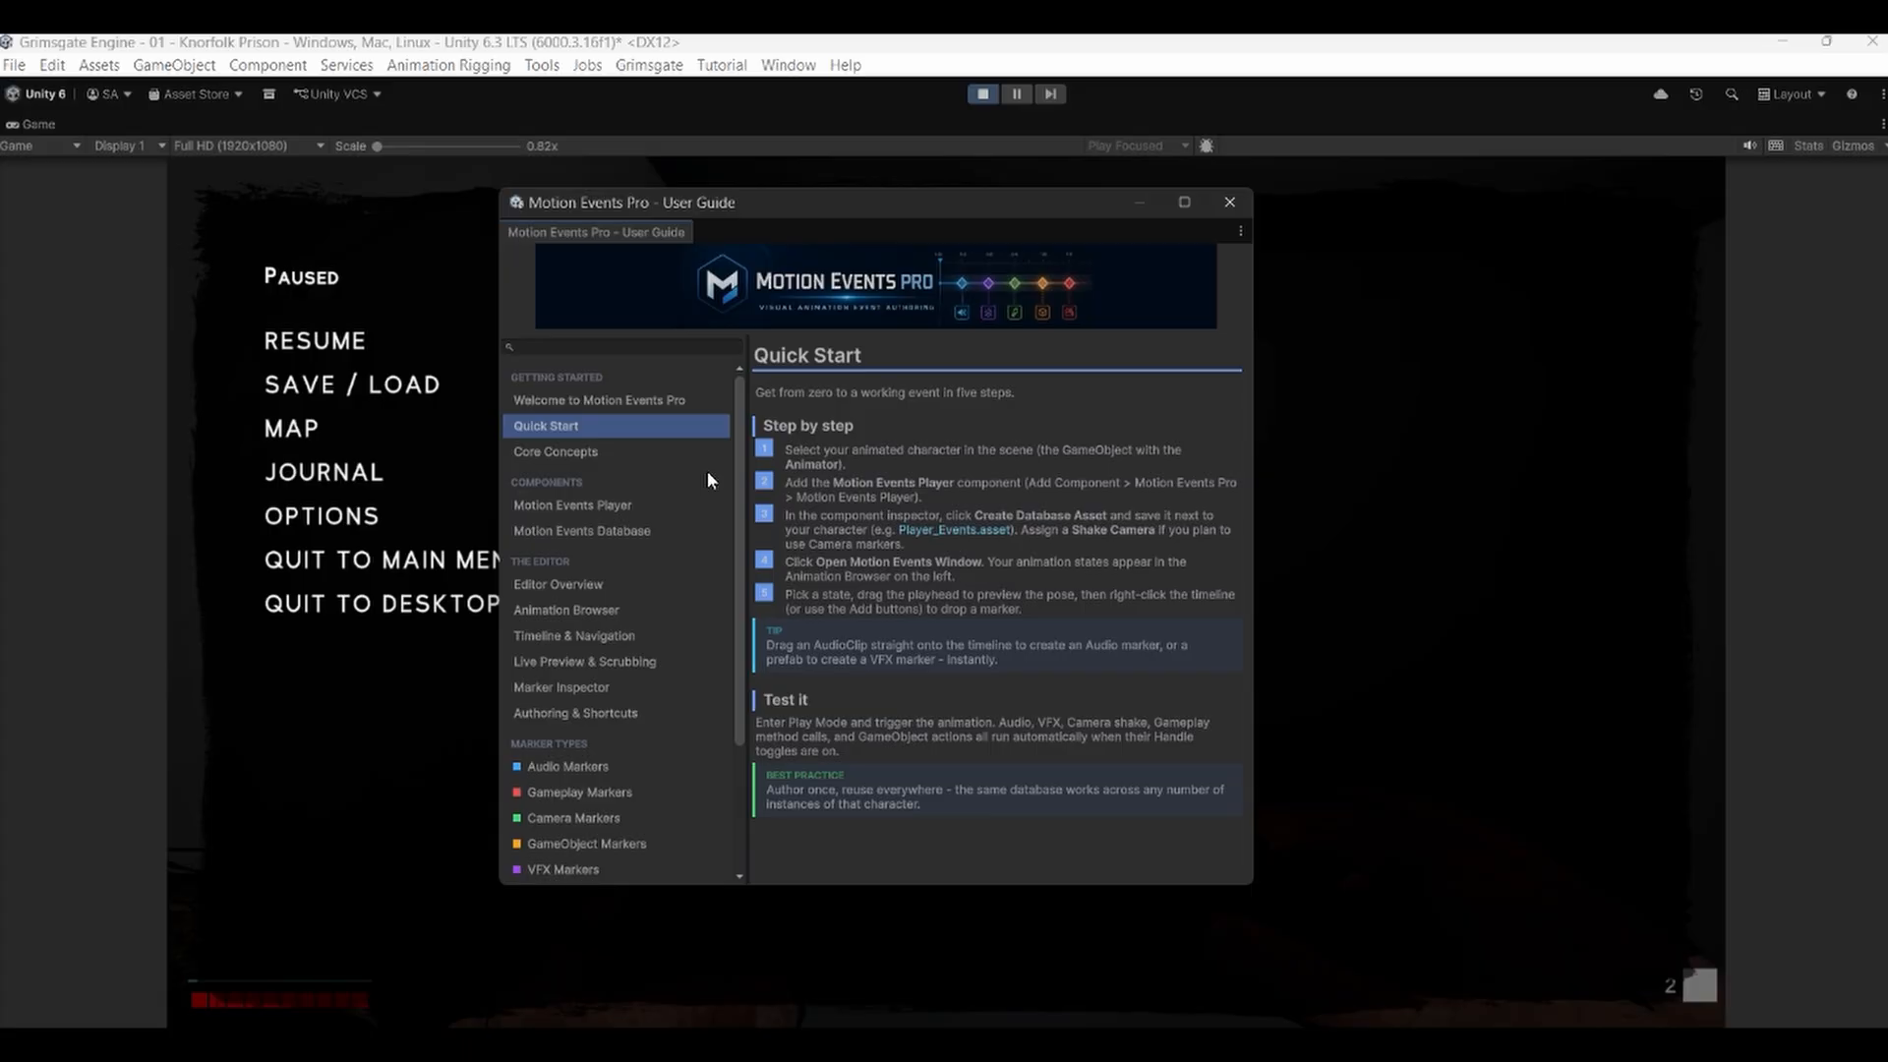
# Close the user guide and resume the paused game.
pyautogui.click(1229, 202)
pyautogui.click(280, 340)
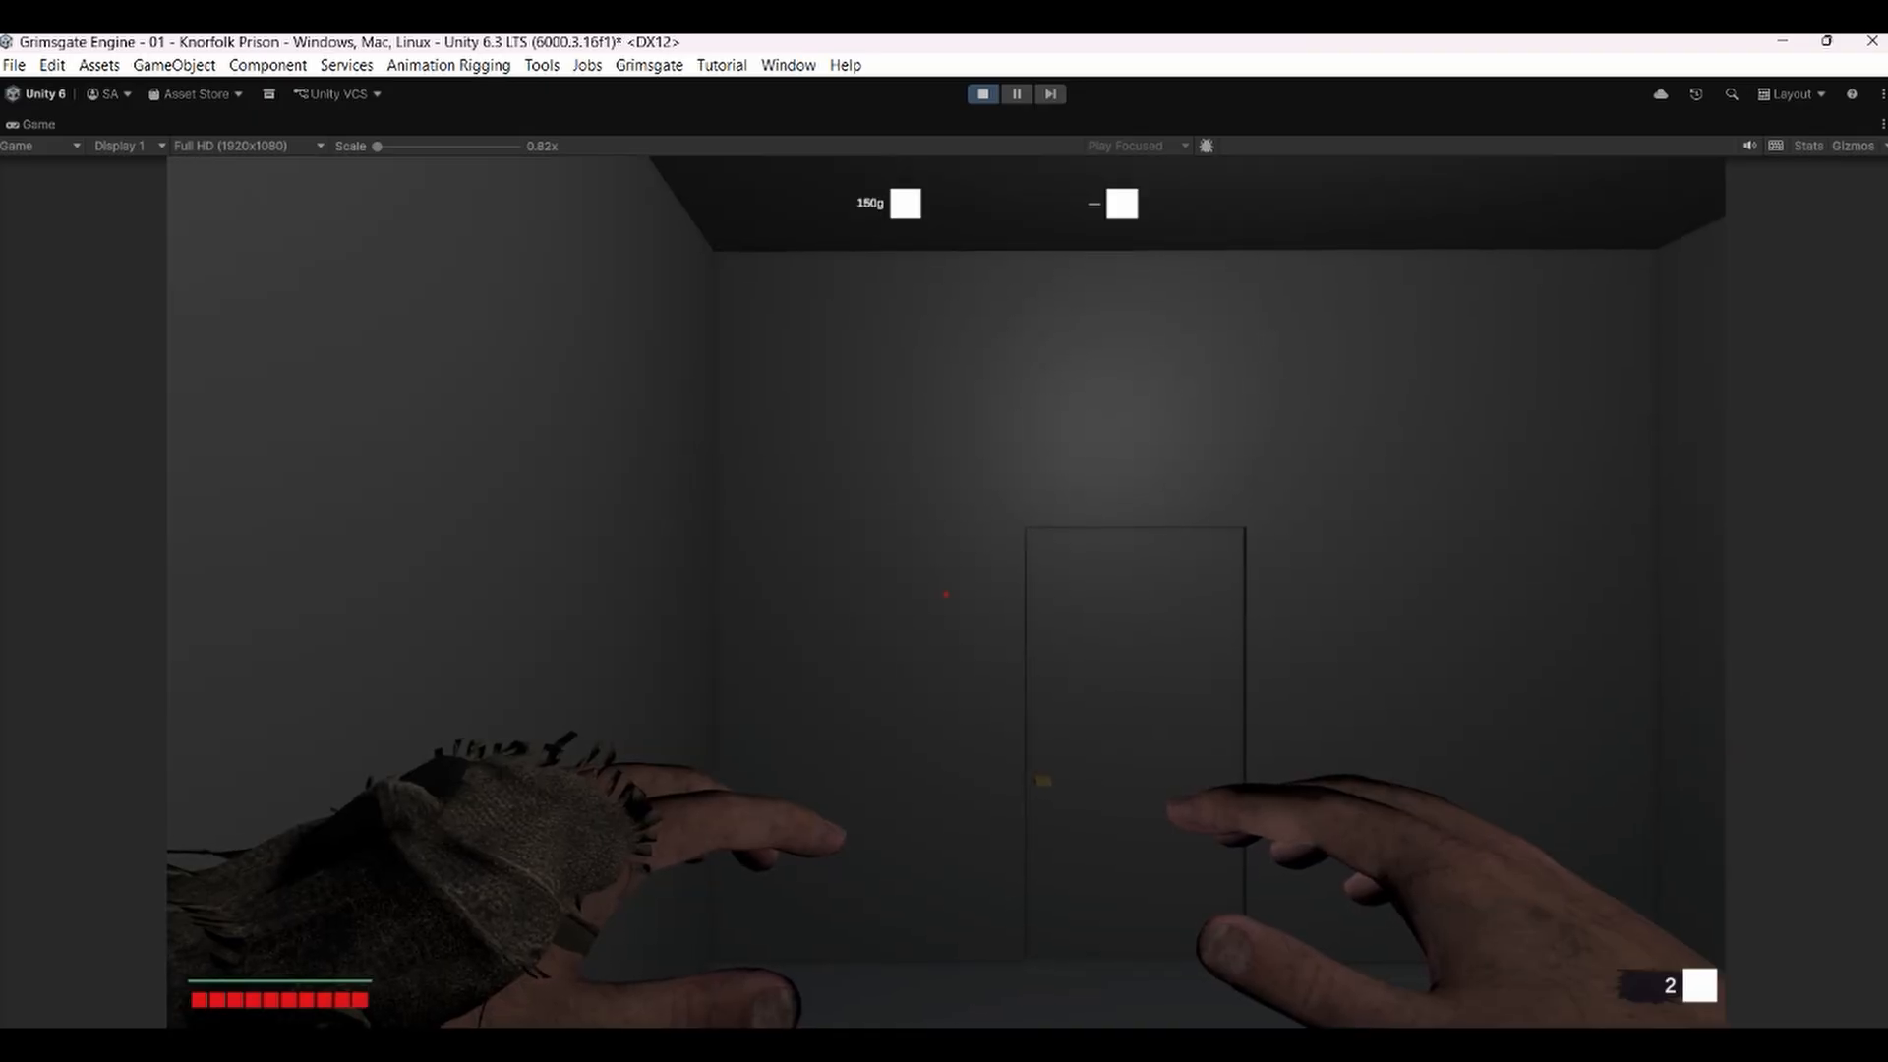
# Cycle through the bow, grapple, empty hands and torch equipment in play mode, then pause the game.
pyautogui.press('2')
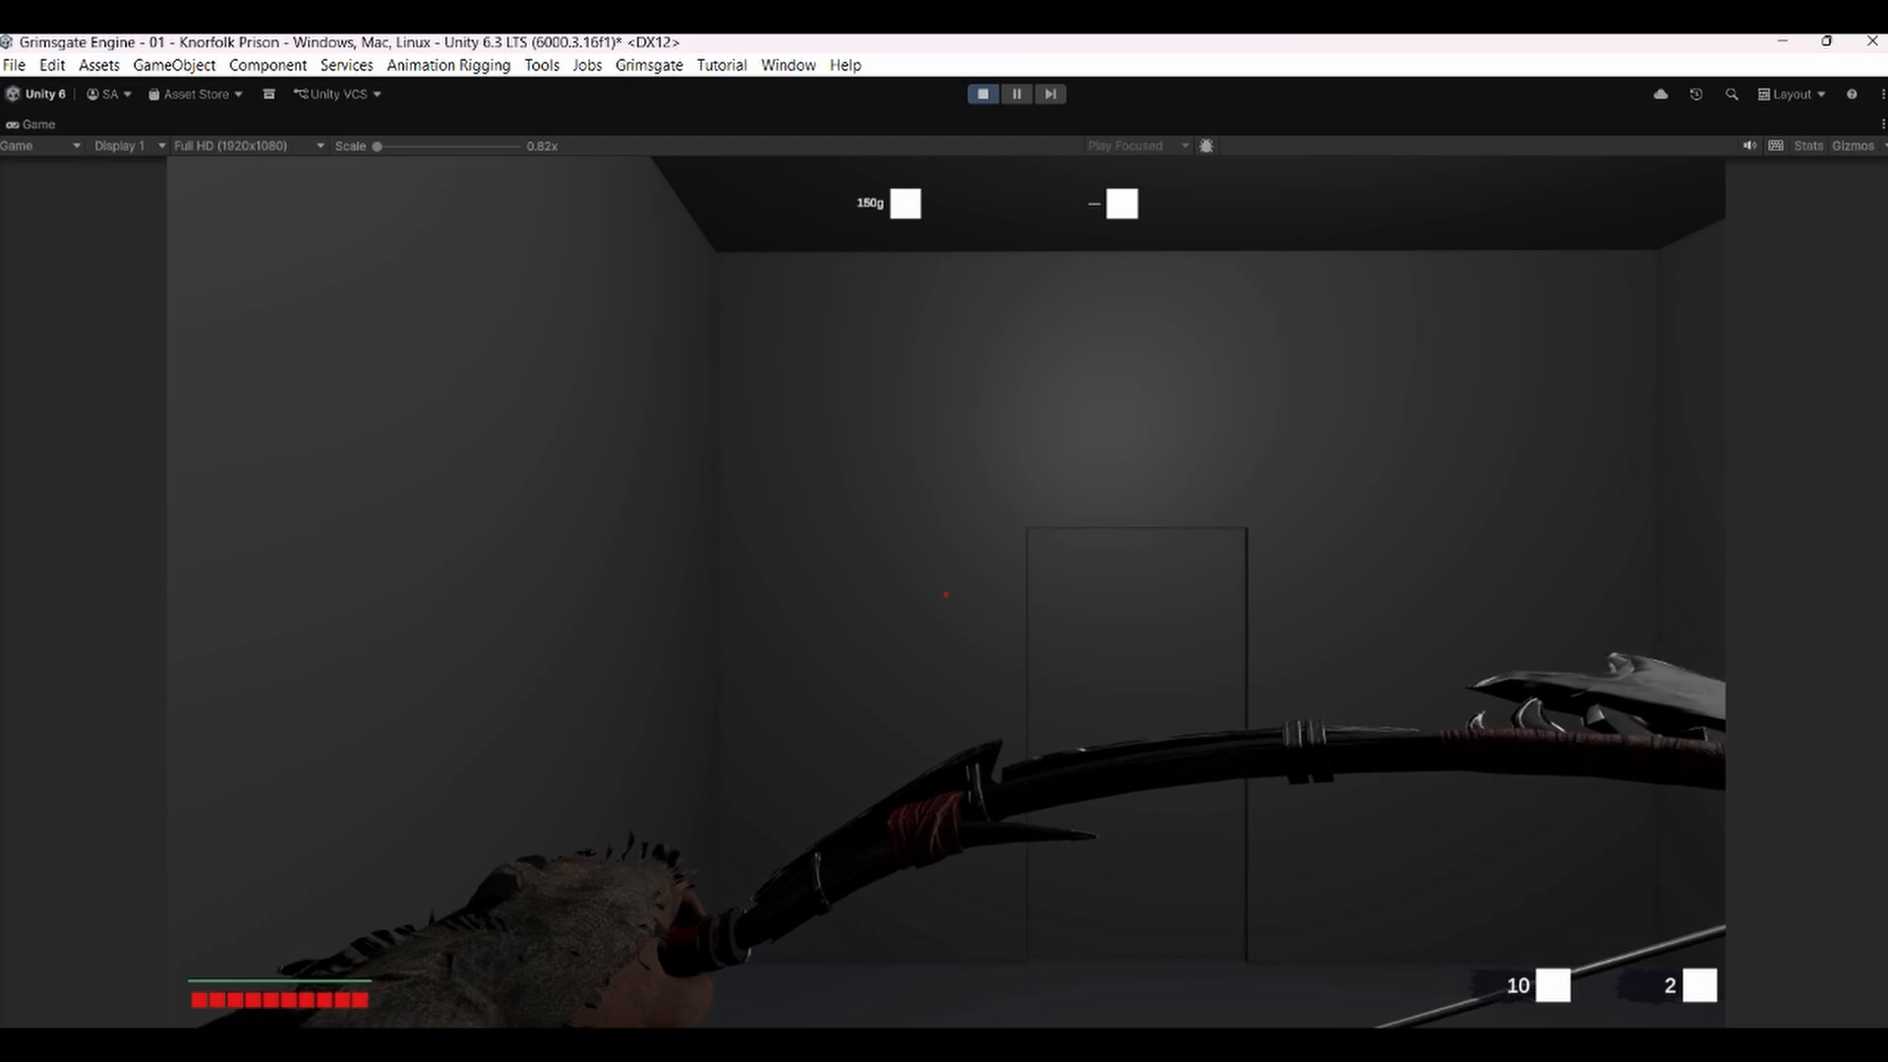
pyautogui.press('3')
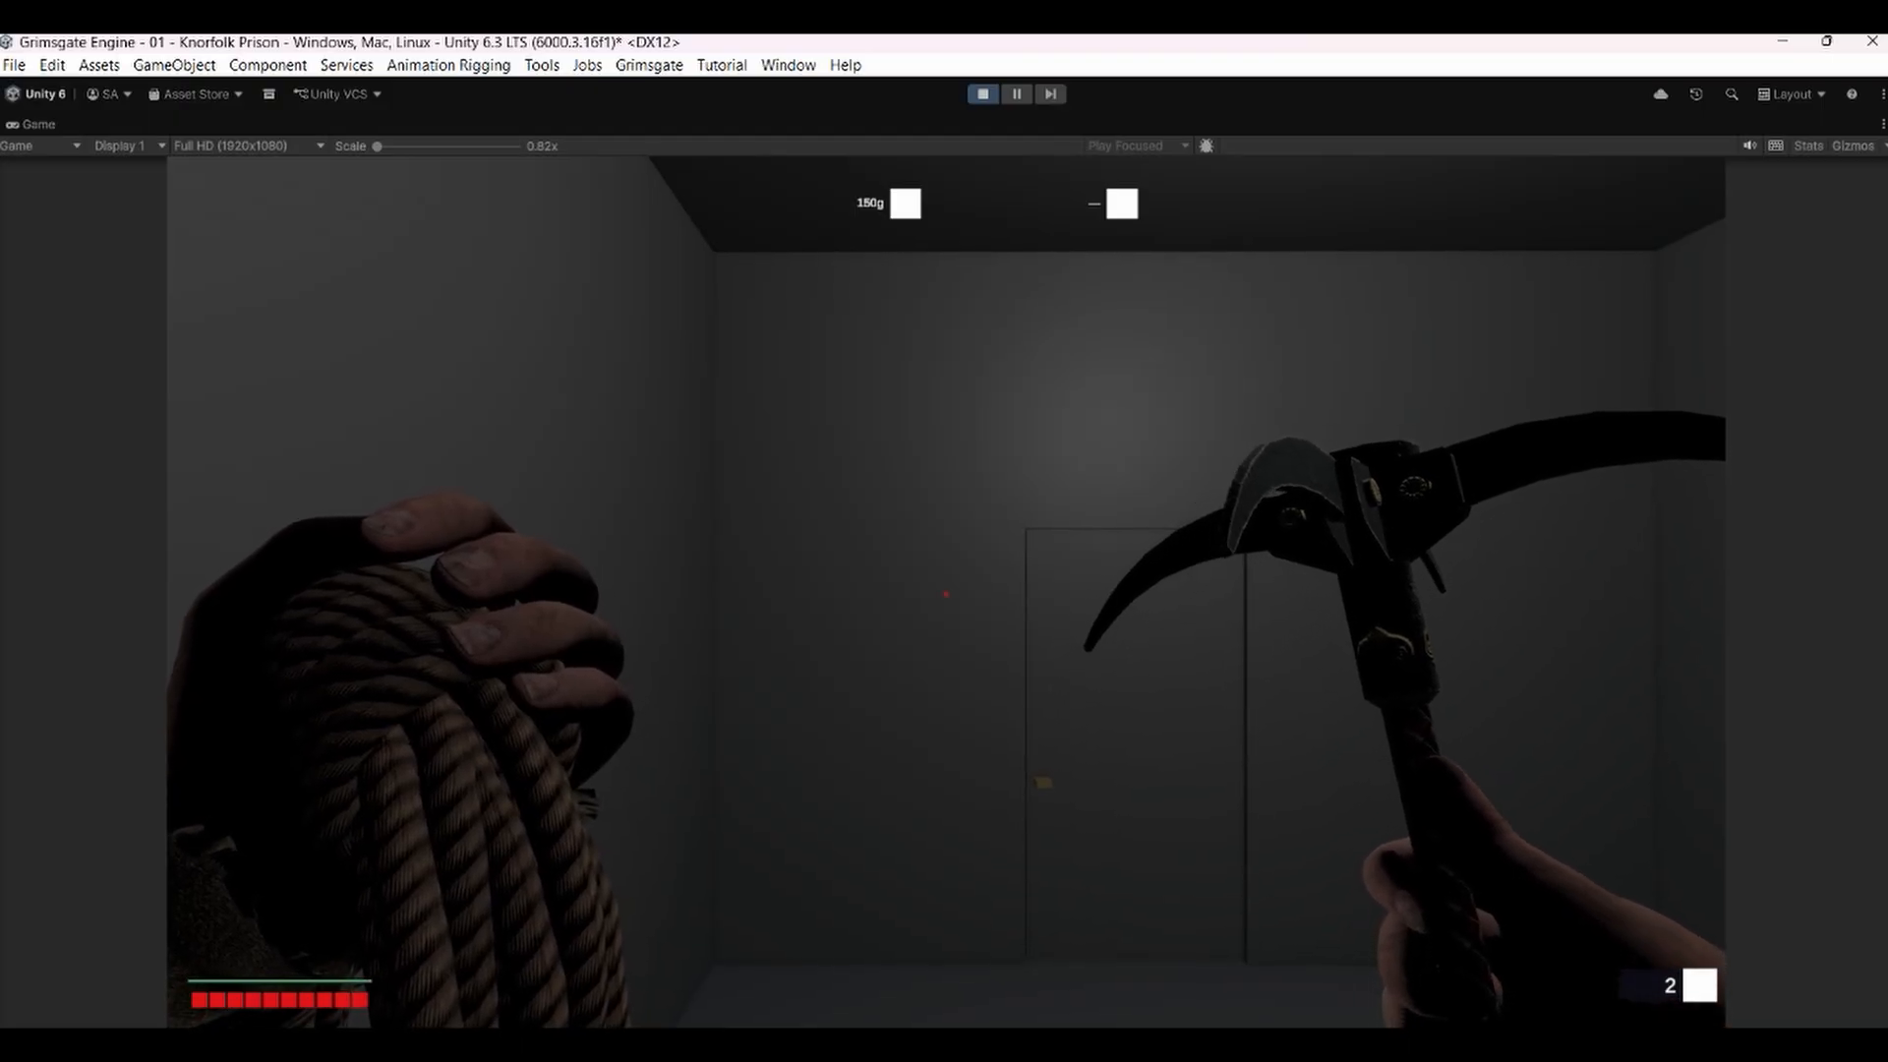
pyautogui.press('1')
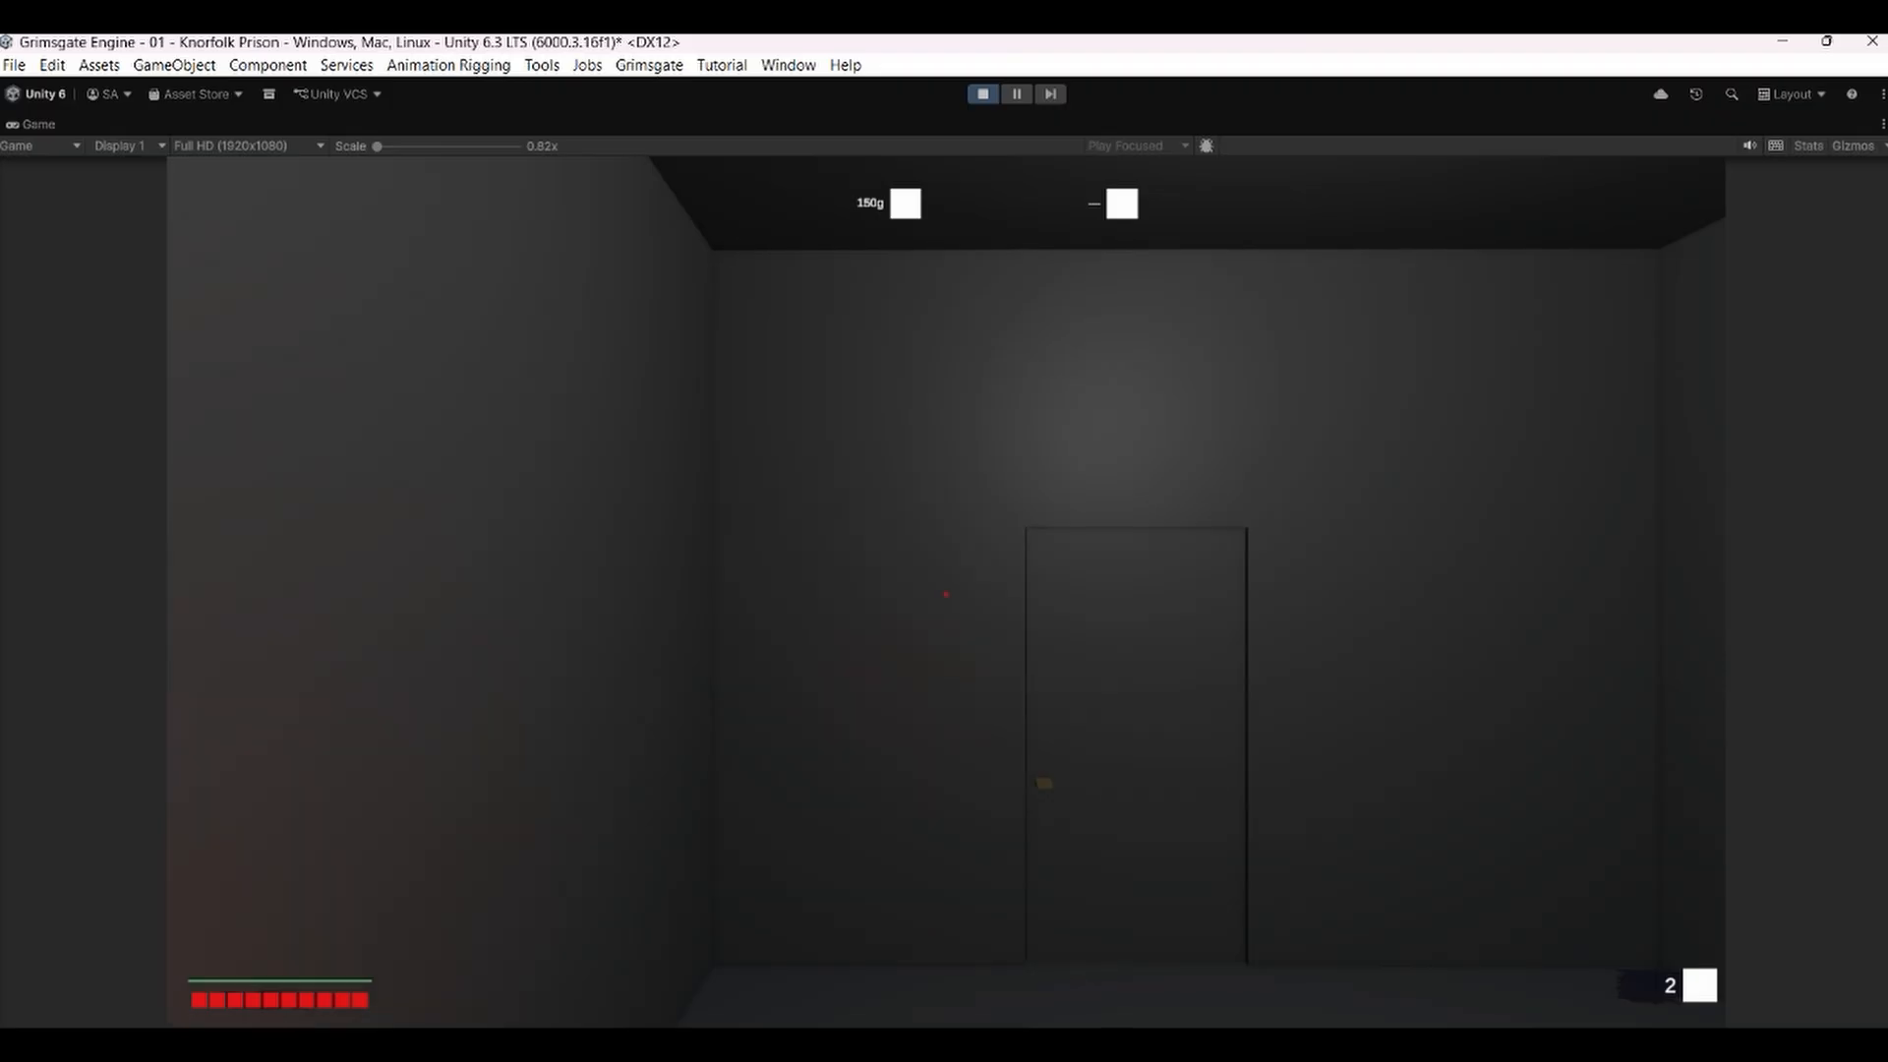
pyautogui.press('f')
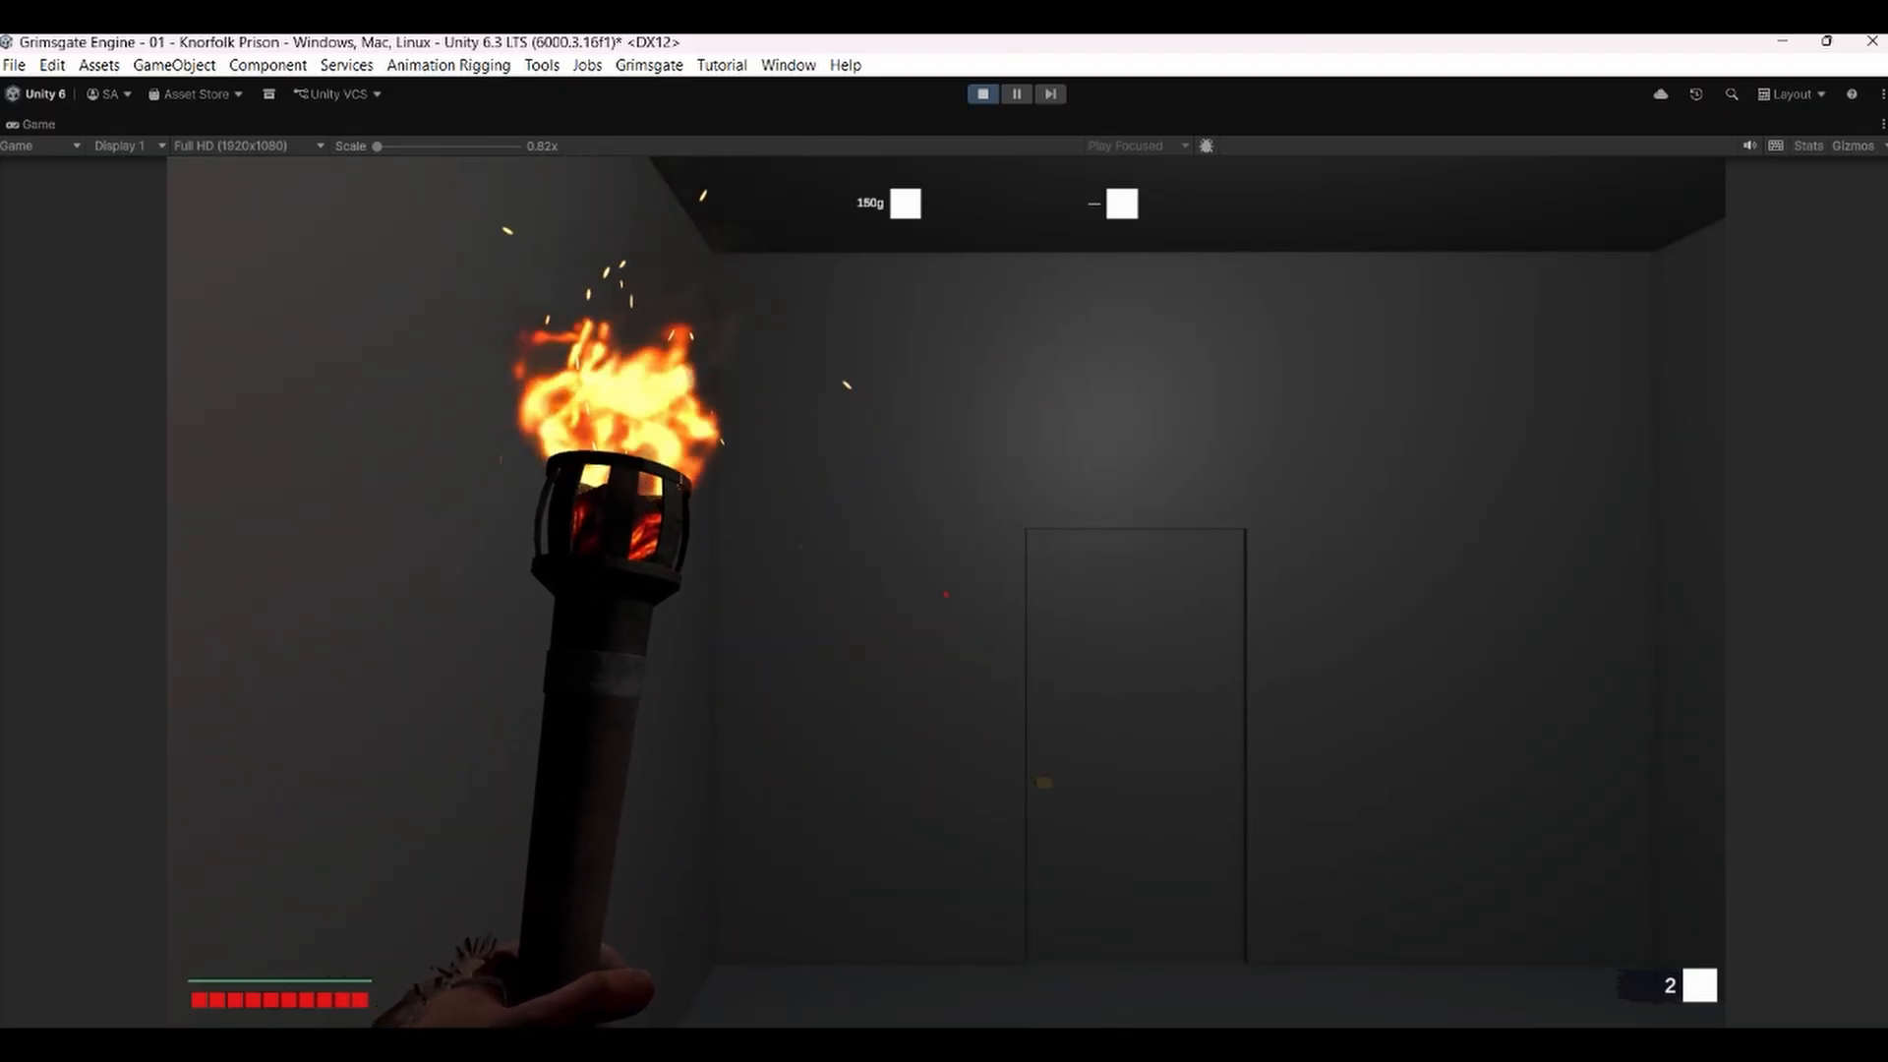
pyautogui.press('Escape')
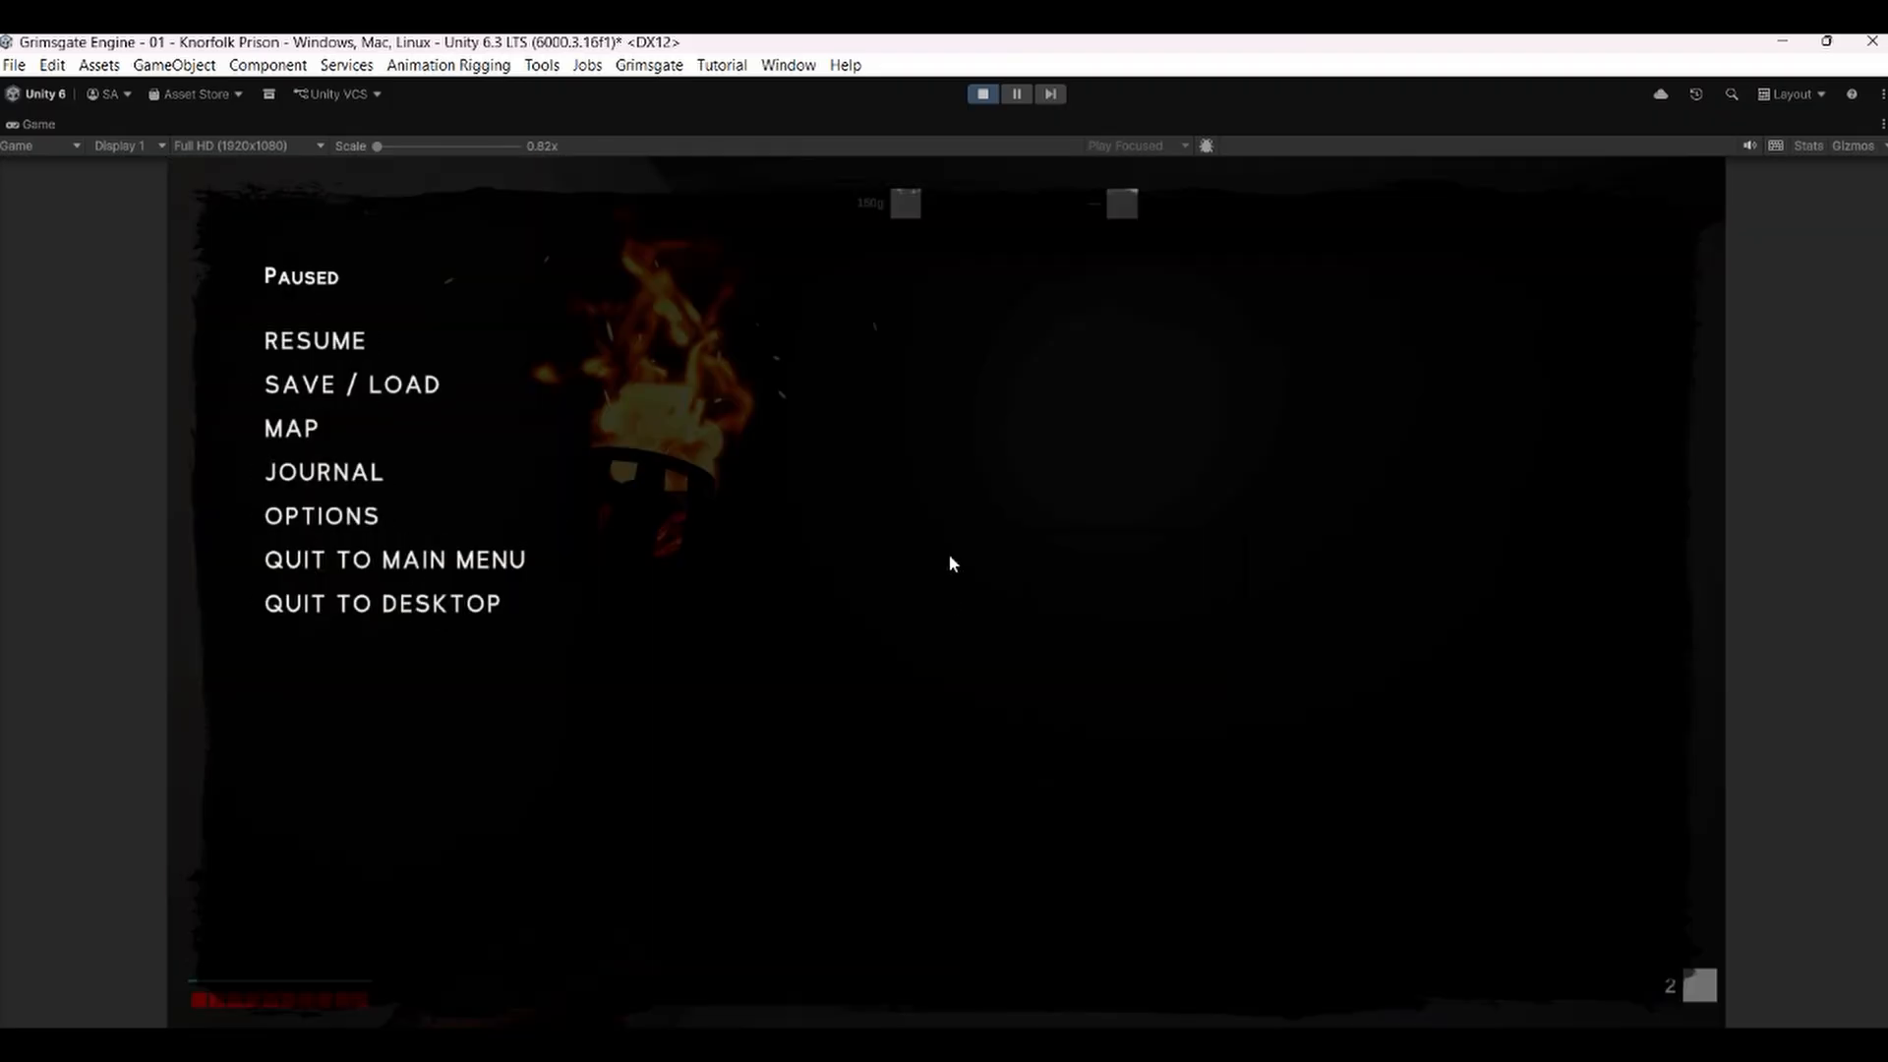
# Exit Play mode and select the Corvin_FPS_Arms object in the Hierarchy.
pyautogui.click(980, 94)
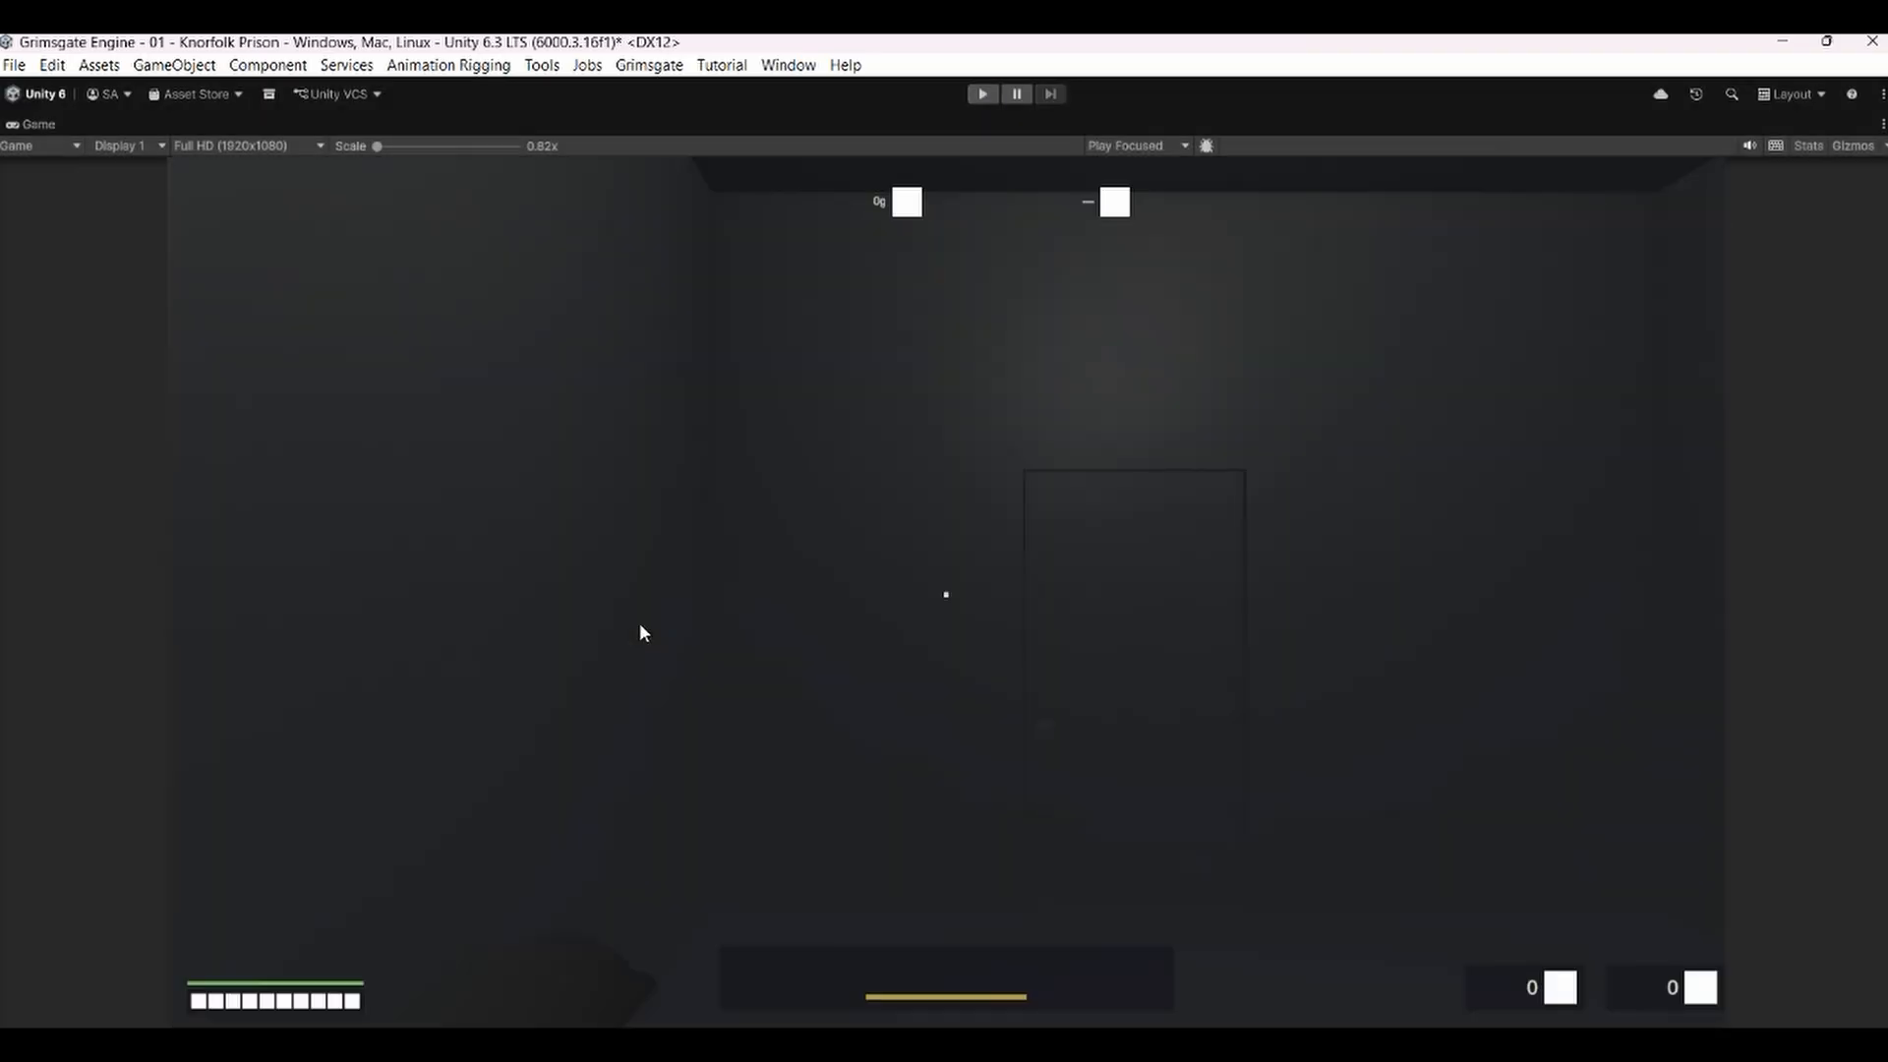
pyautogui.doubleClick(25, 128)
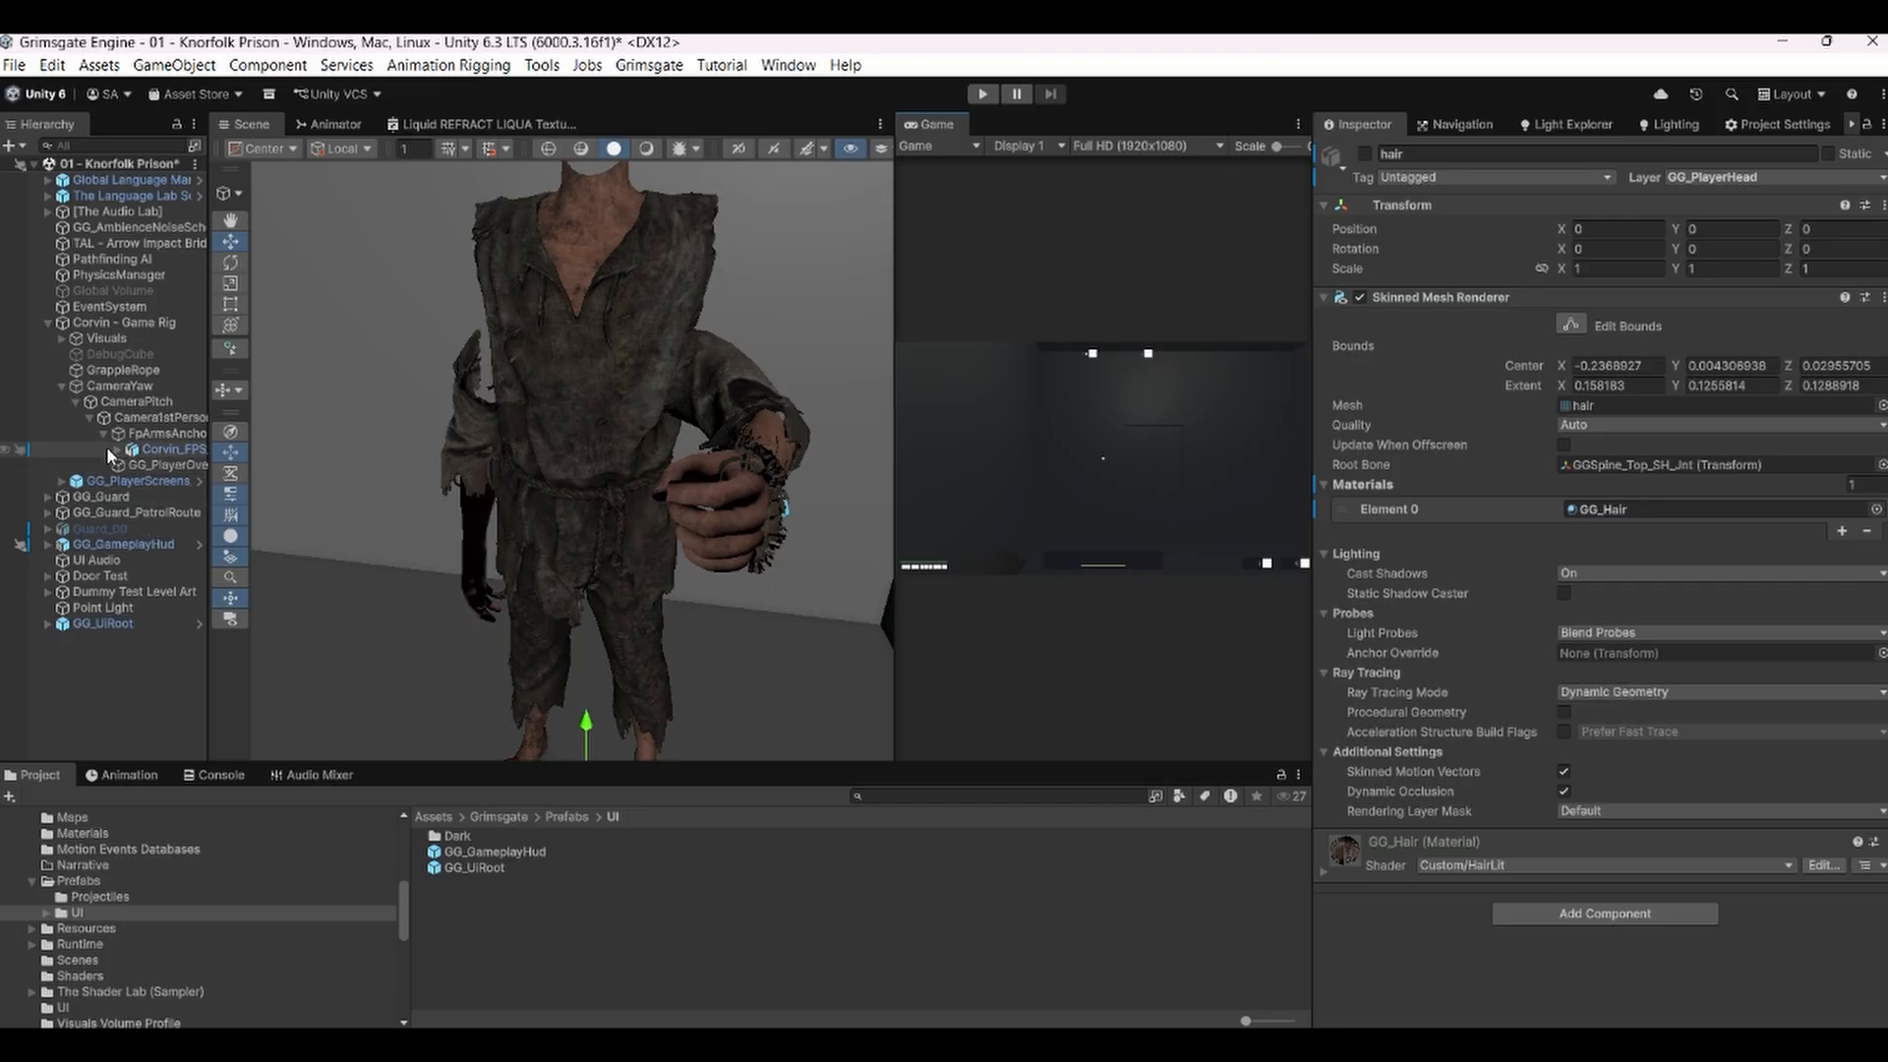
pyautogui.click(159, 449)
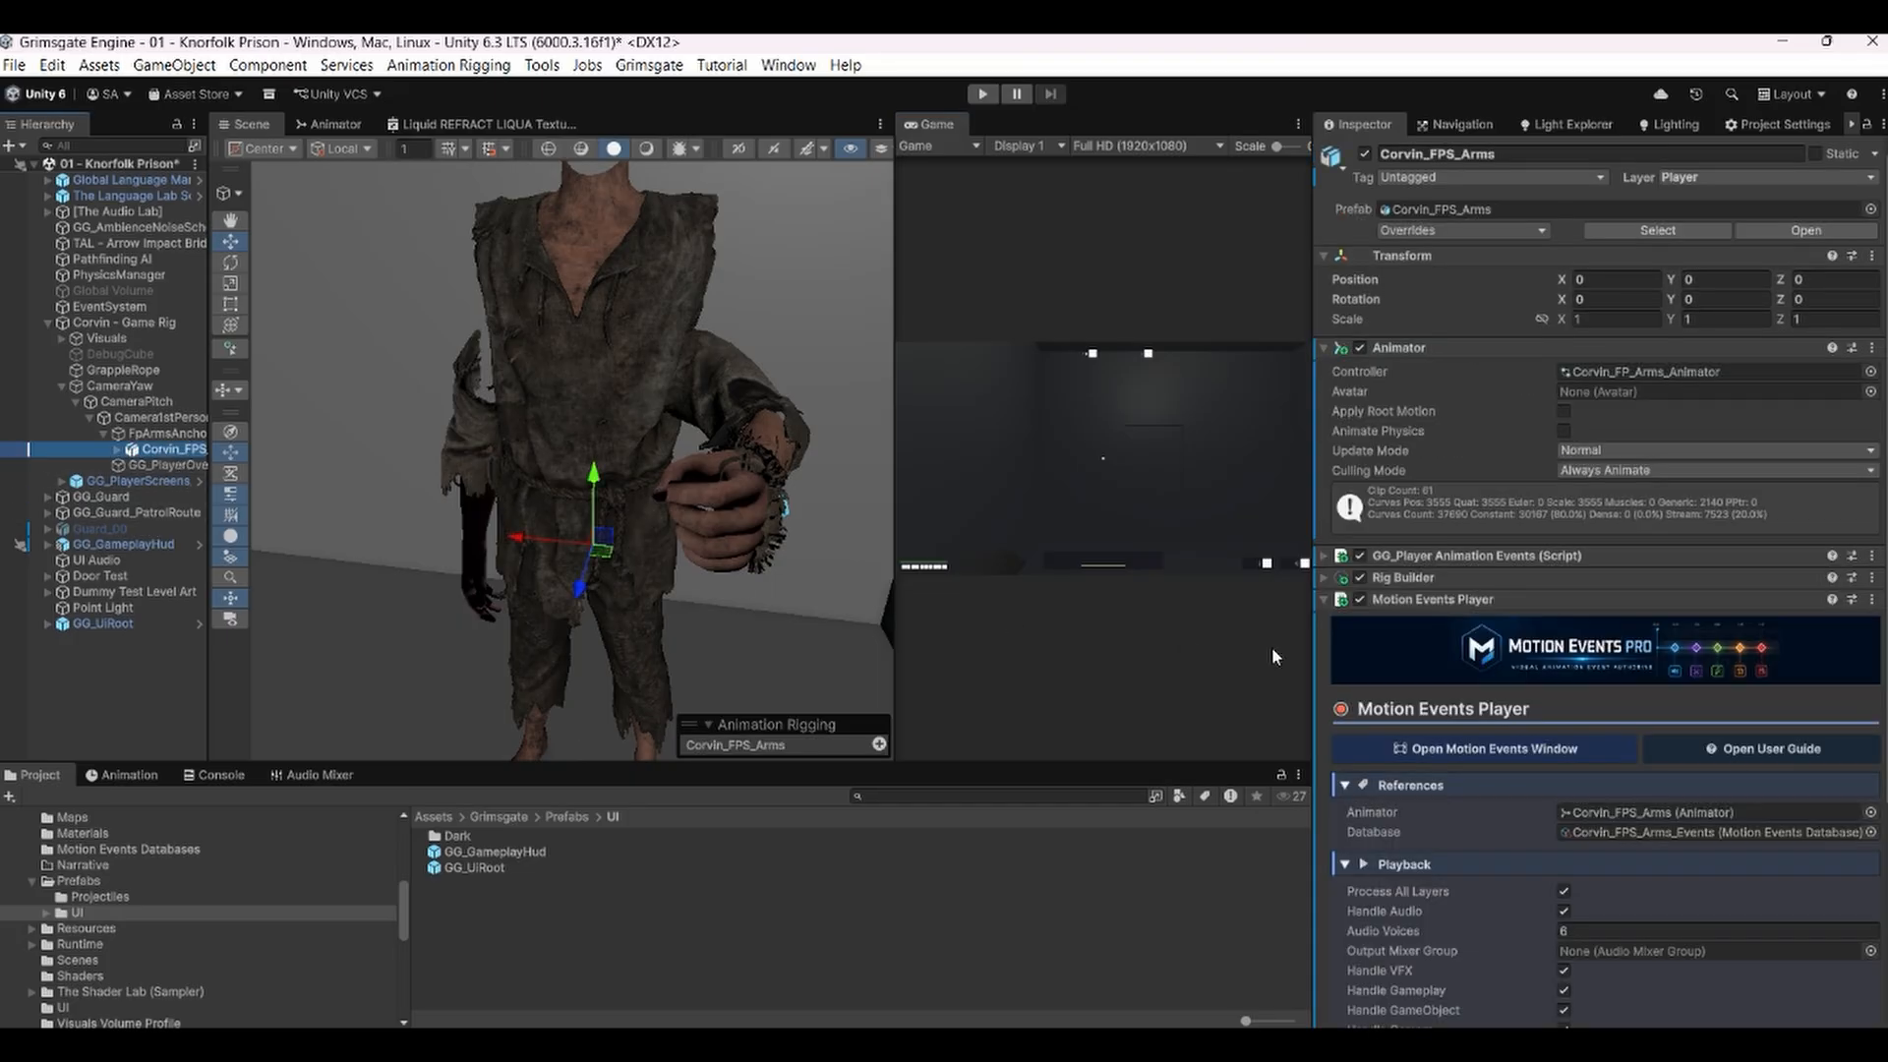
# Open the Motion Events window from the Corvin_FPS_Arms Motion Events Player component.
pyautogui.scroll(-2, 1533, 708)
pyautogui.scroll(2, 1533, 708)
pyautogui.scroll(-3, 1463, 814)
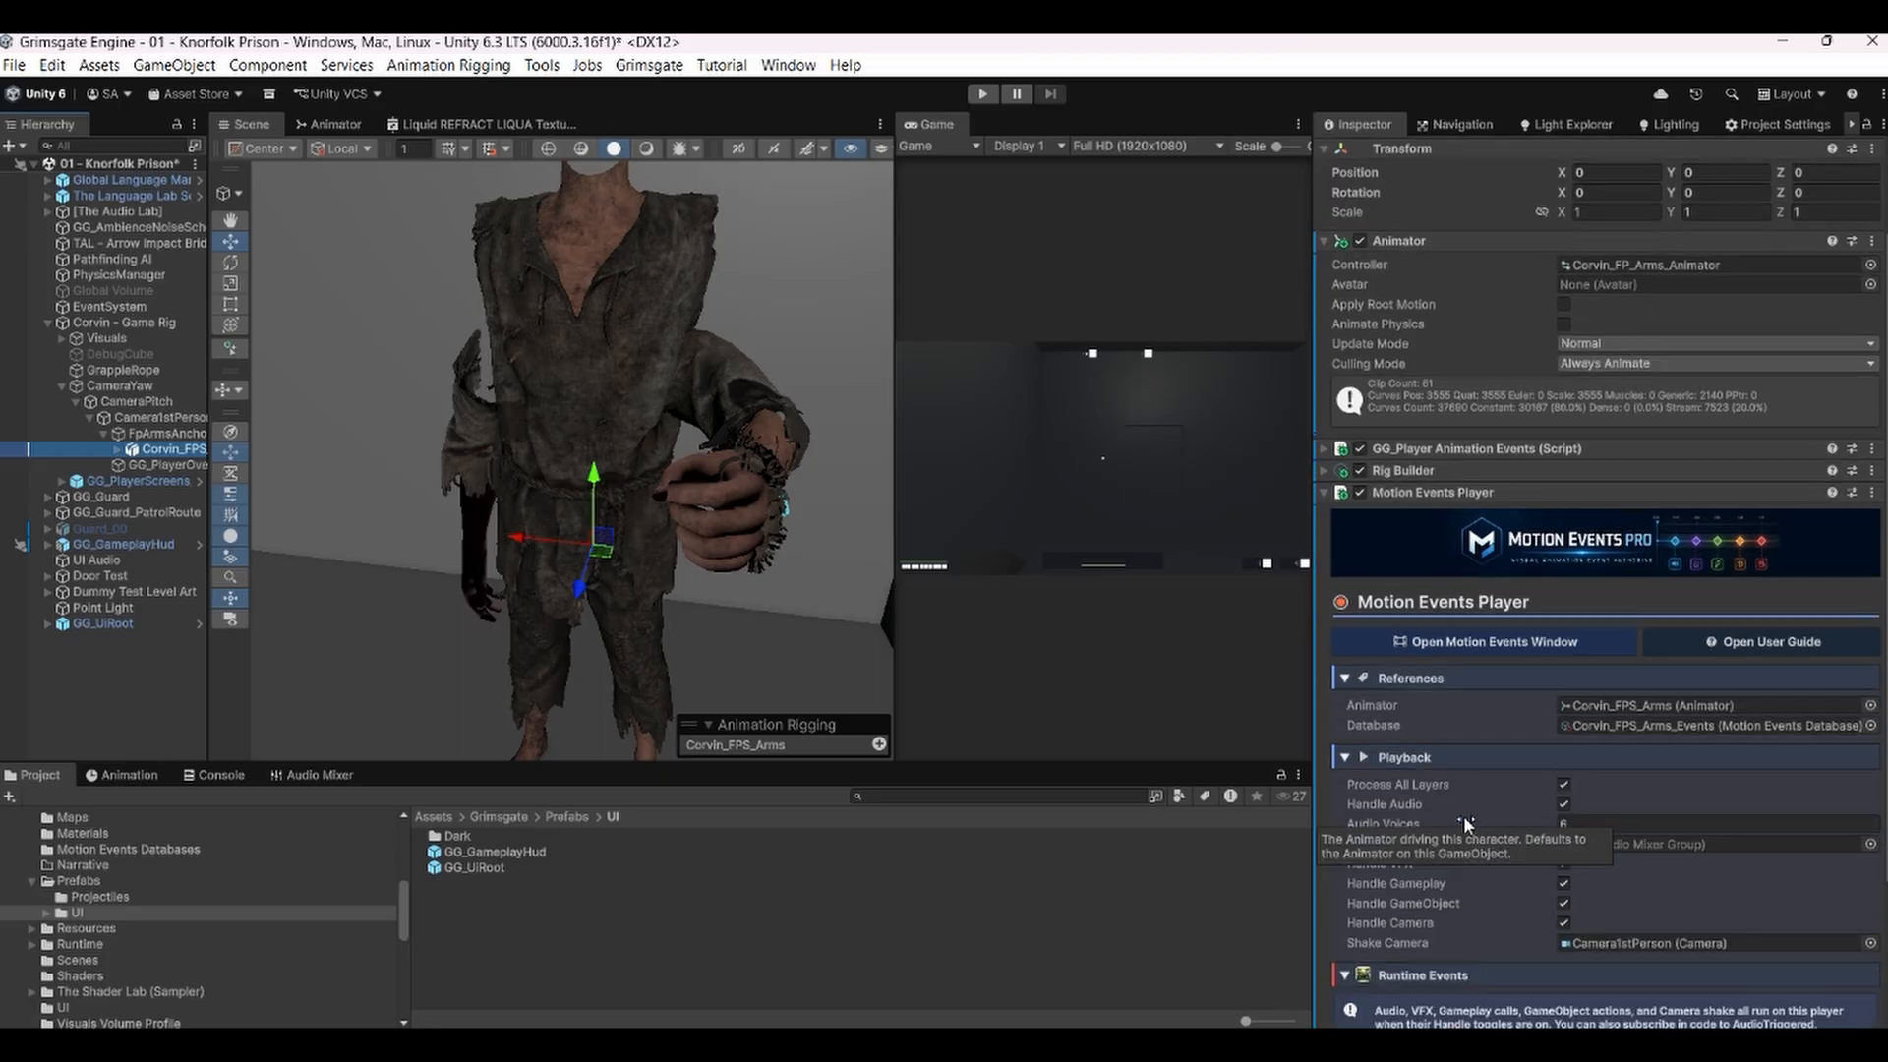
pyautogui.moveTo(1503, 732)
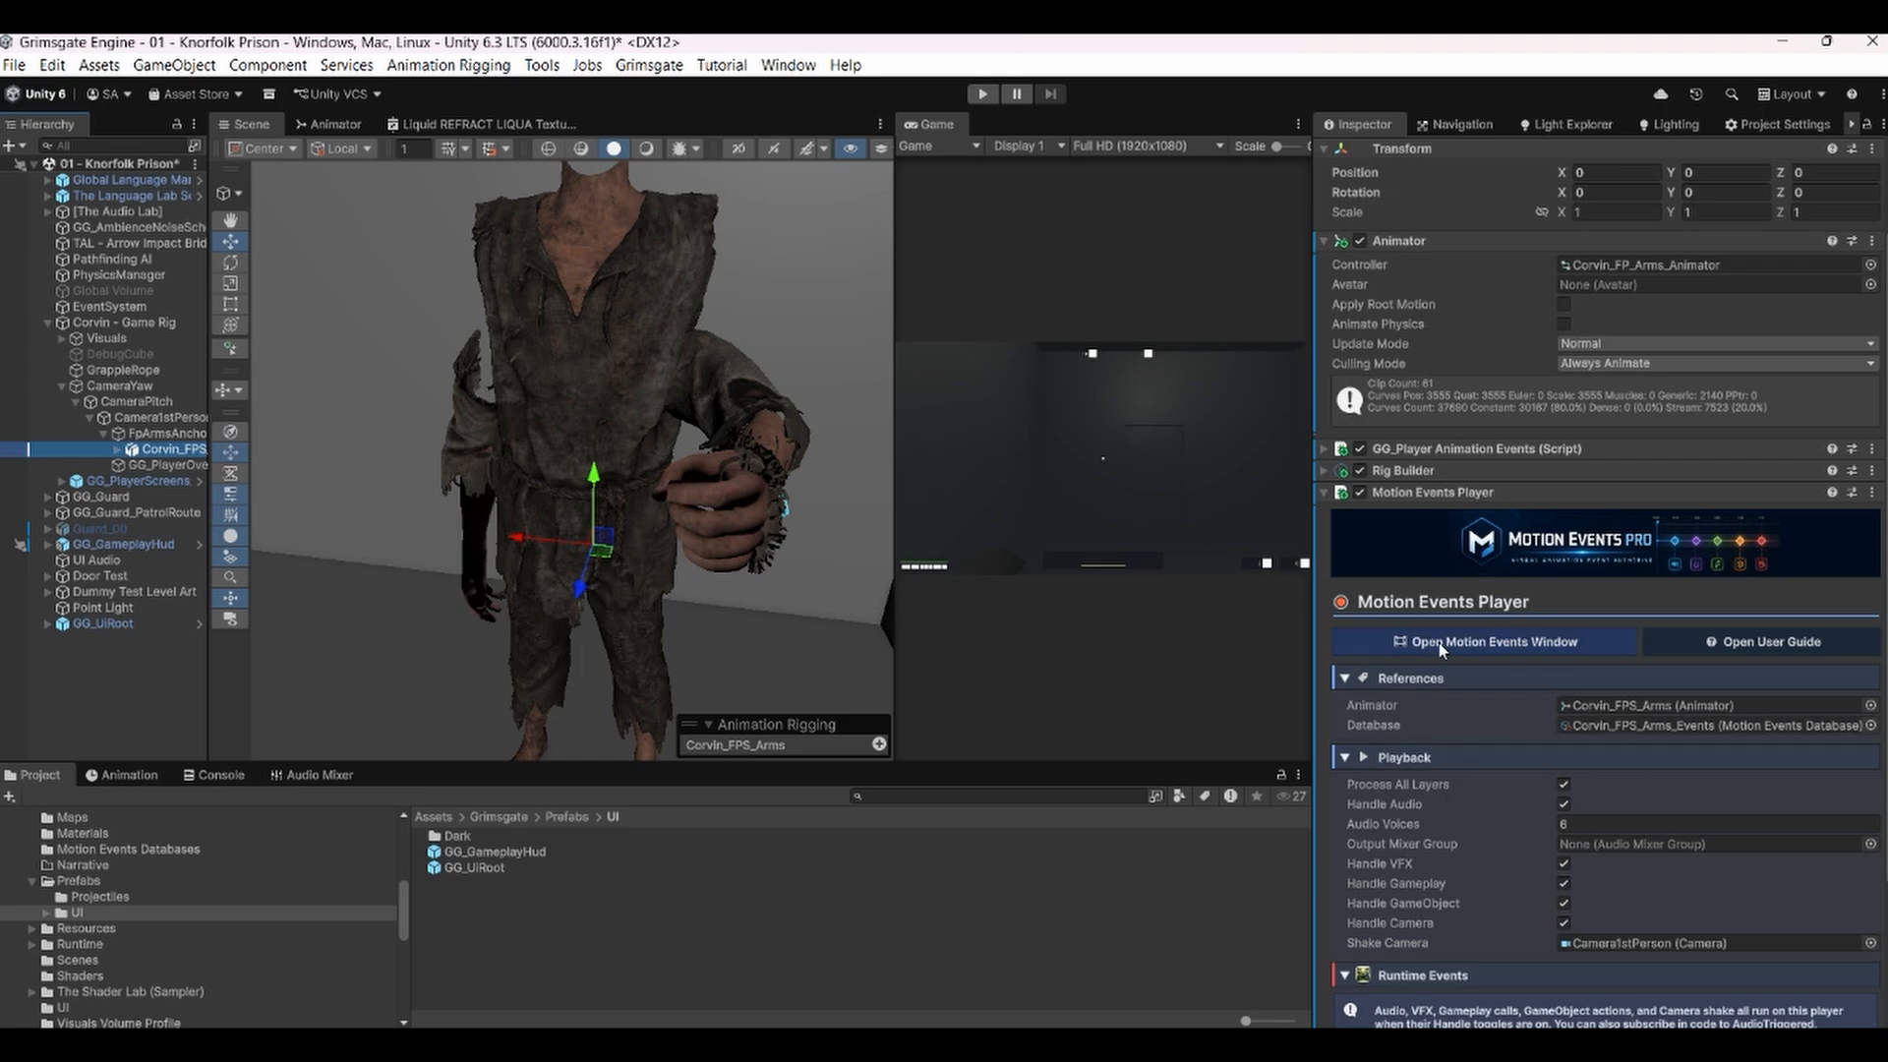
pyautogui.click(1474, 640)
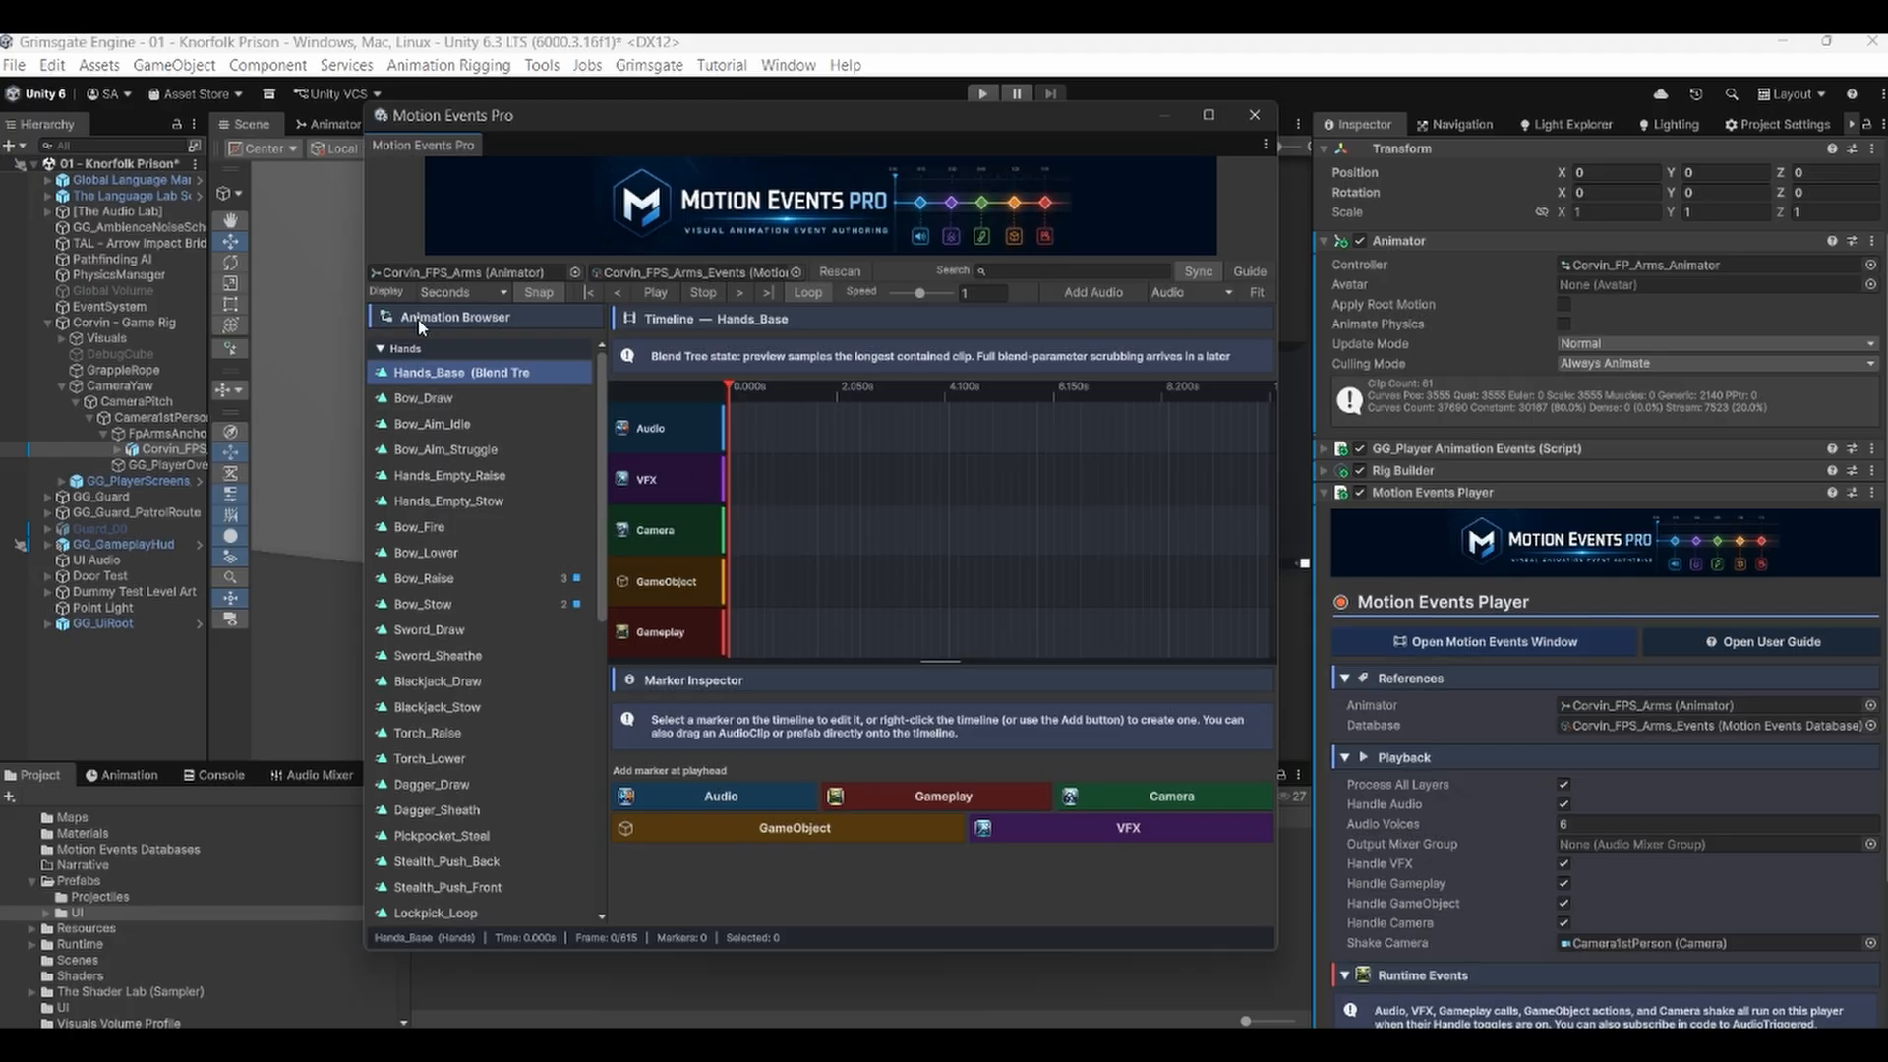
# Switch the timeline display units to Frames and back to Seconds.
pyautogui.scroll(-8, 429, 517)
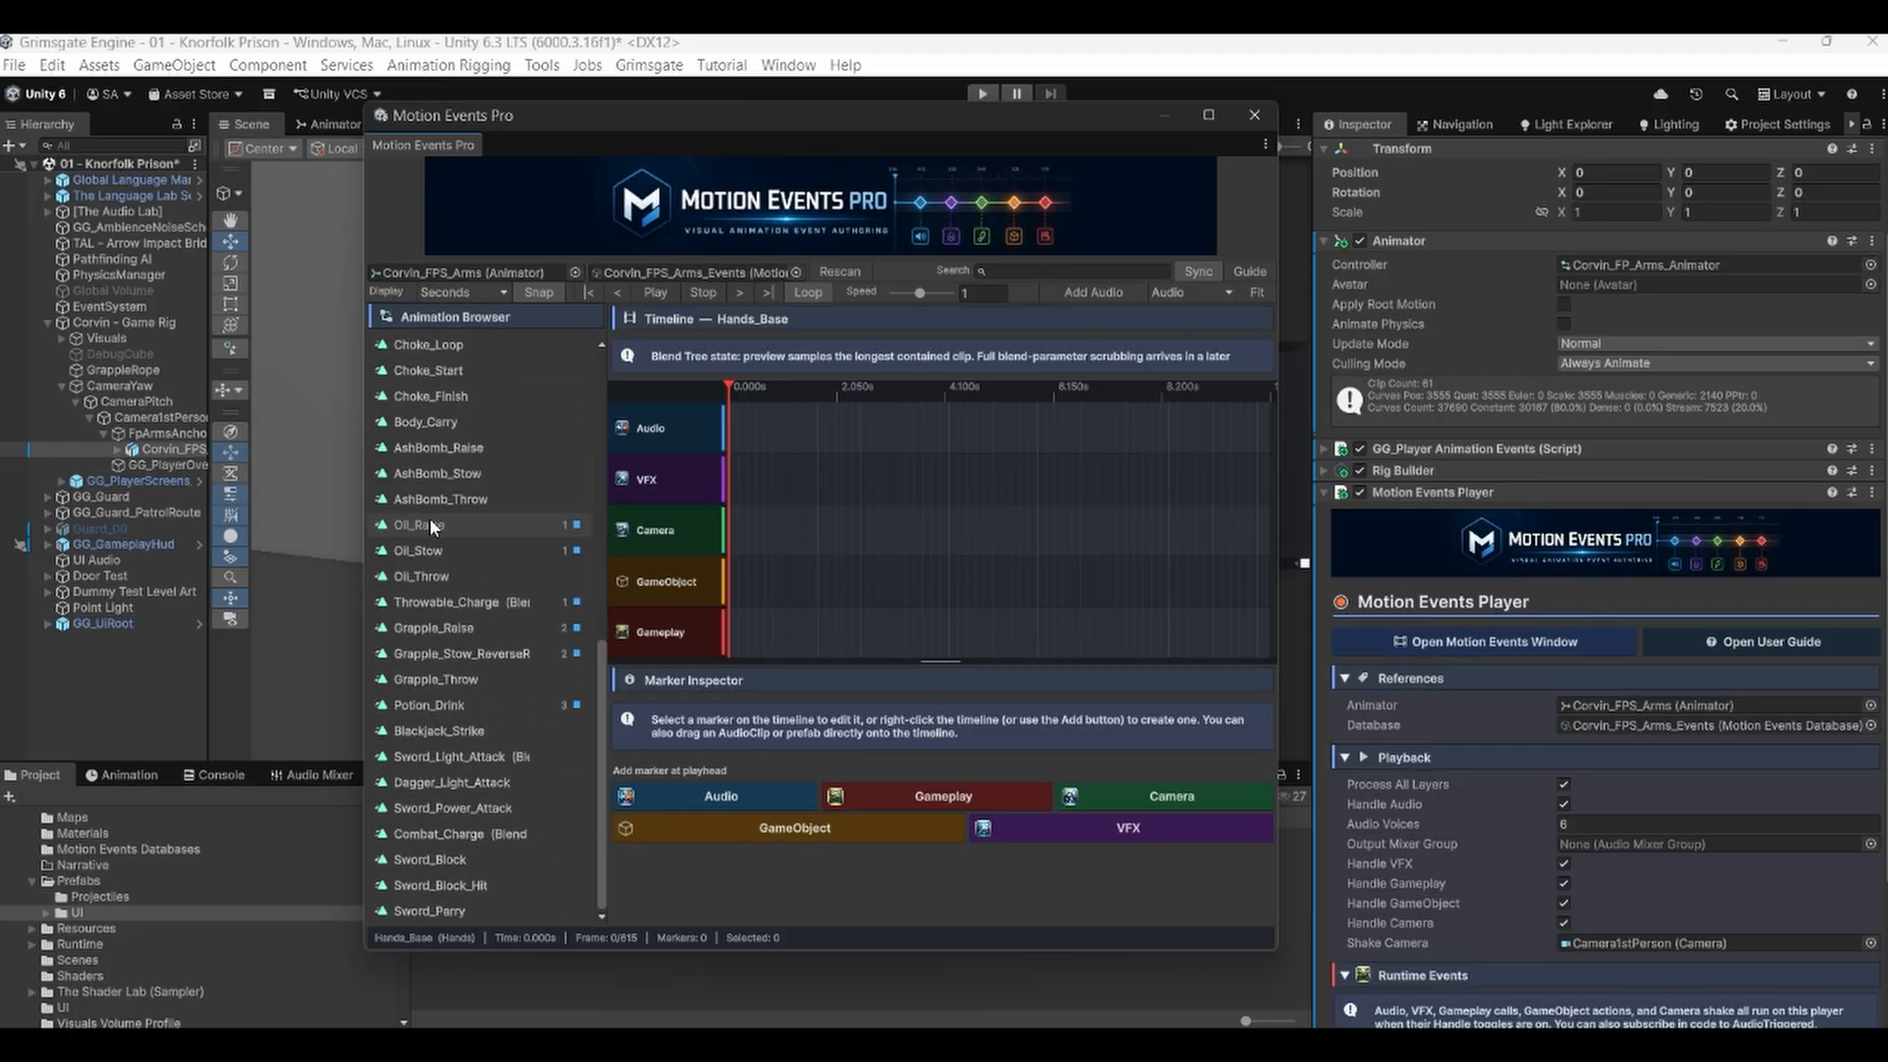
pyautogui.scroll(8, 429, 532)
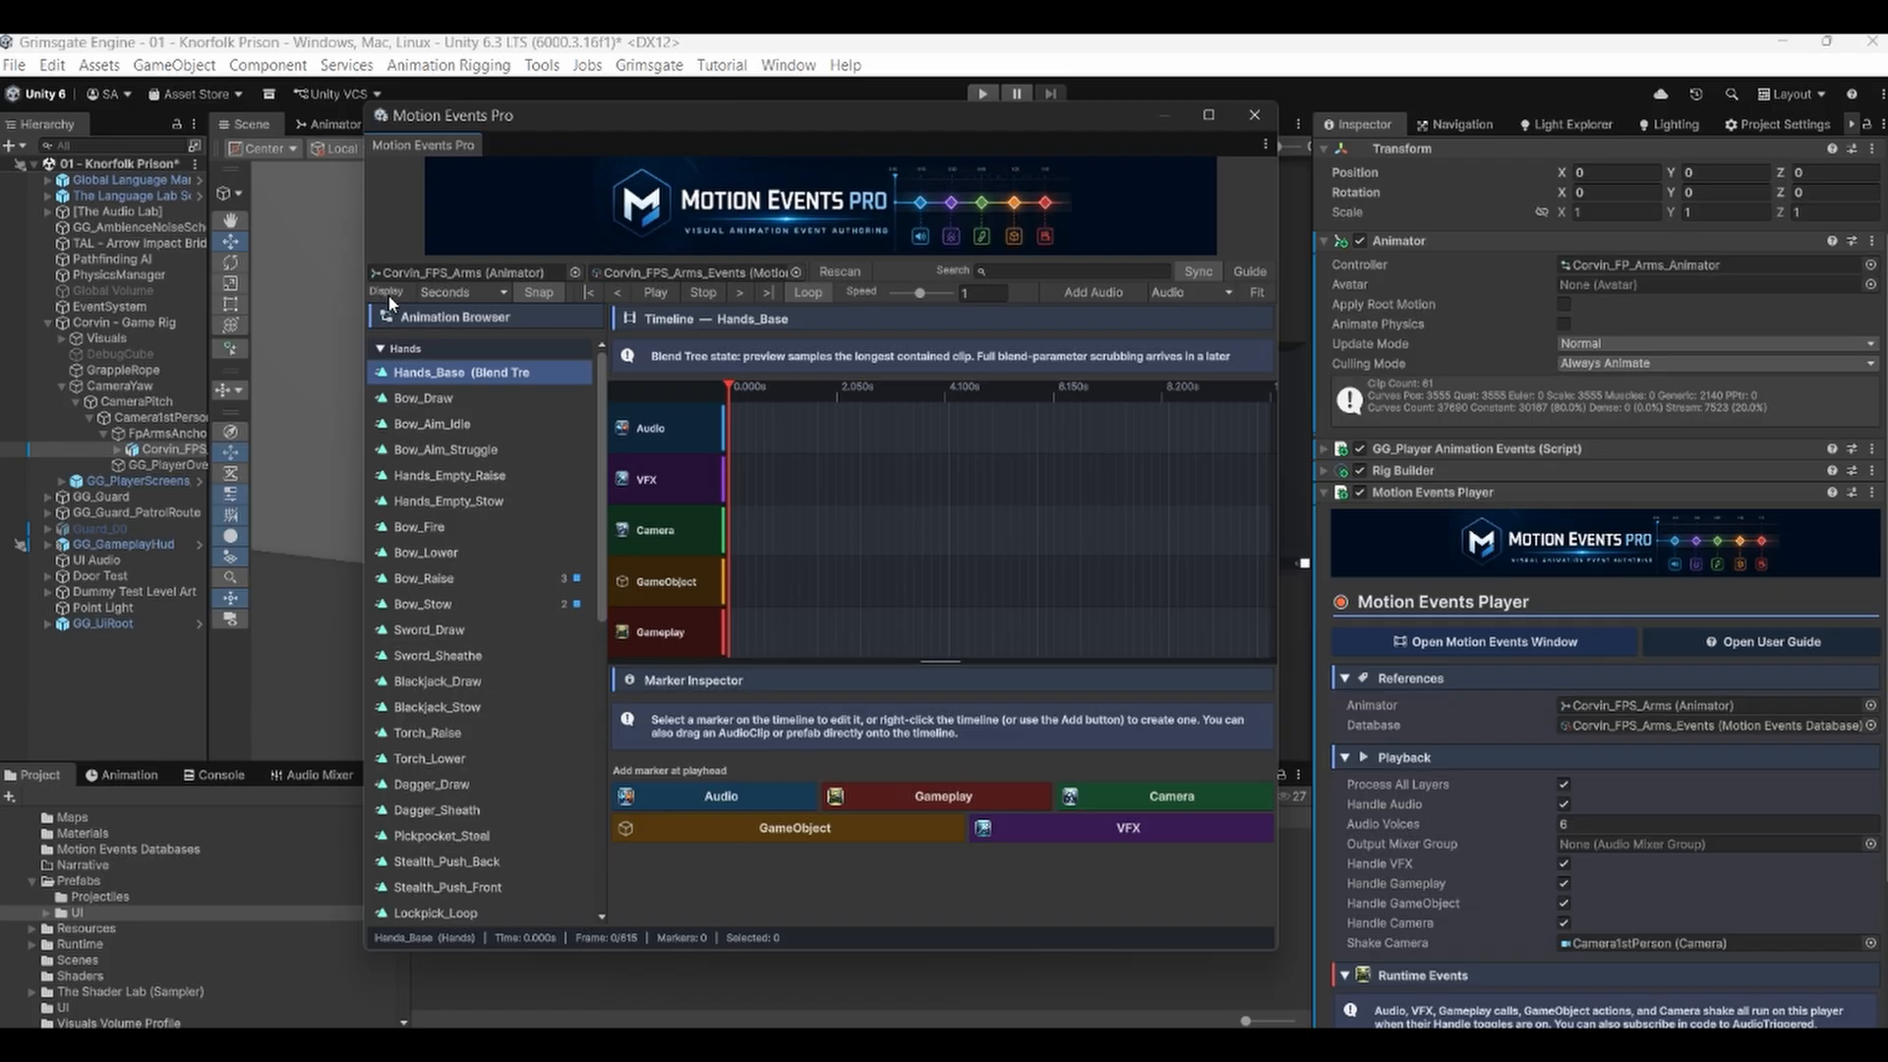
pyautogui.click(472, 293)
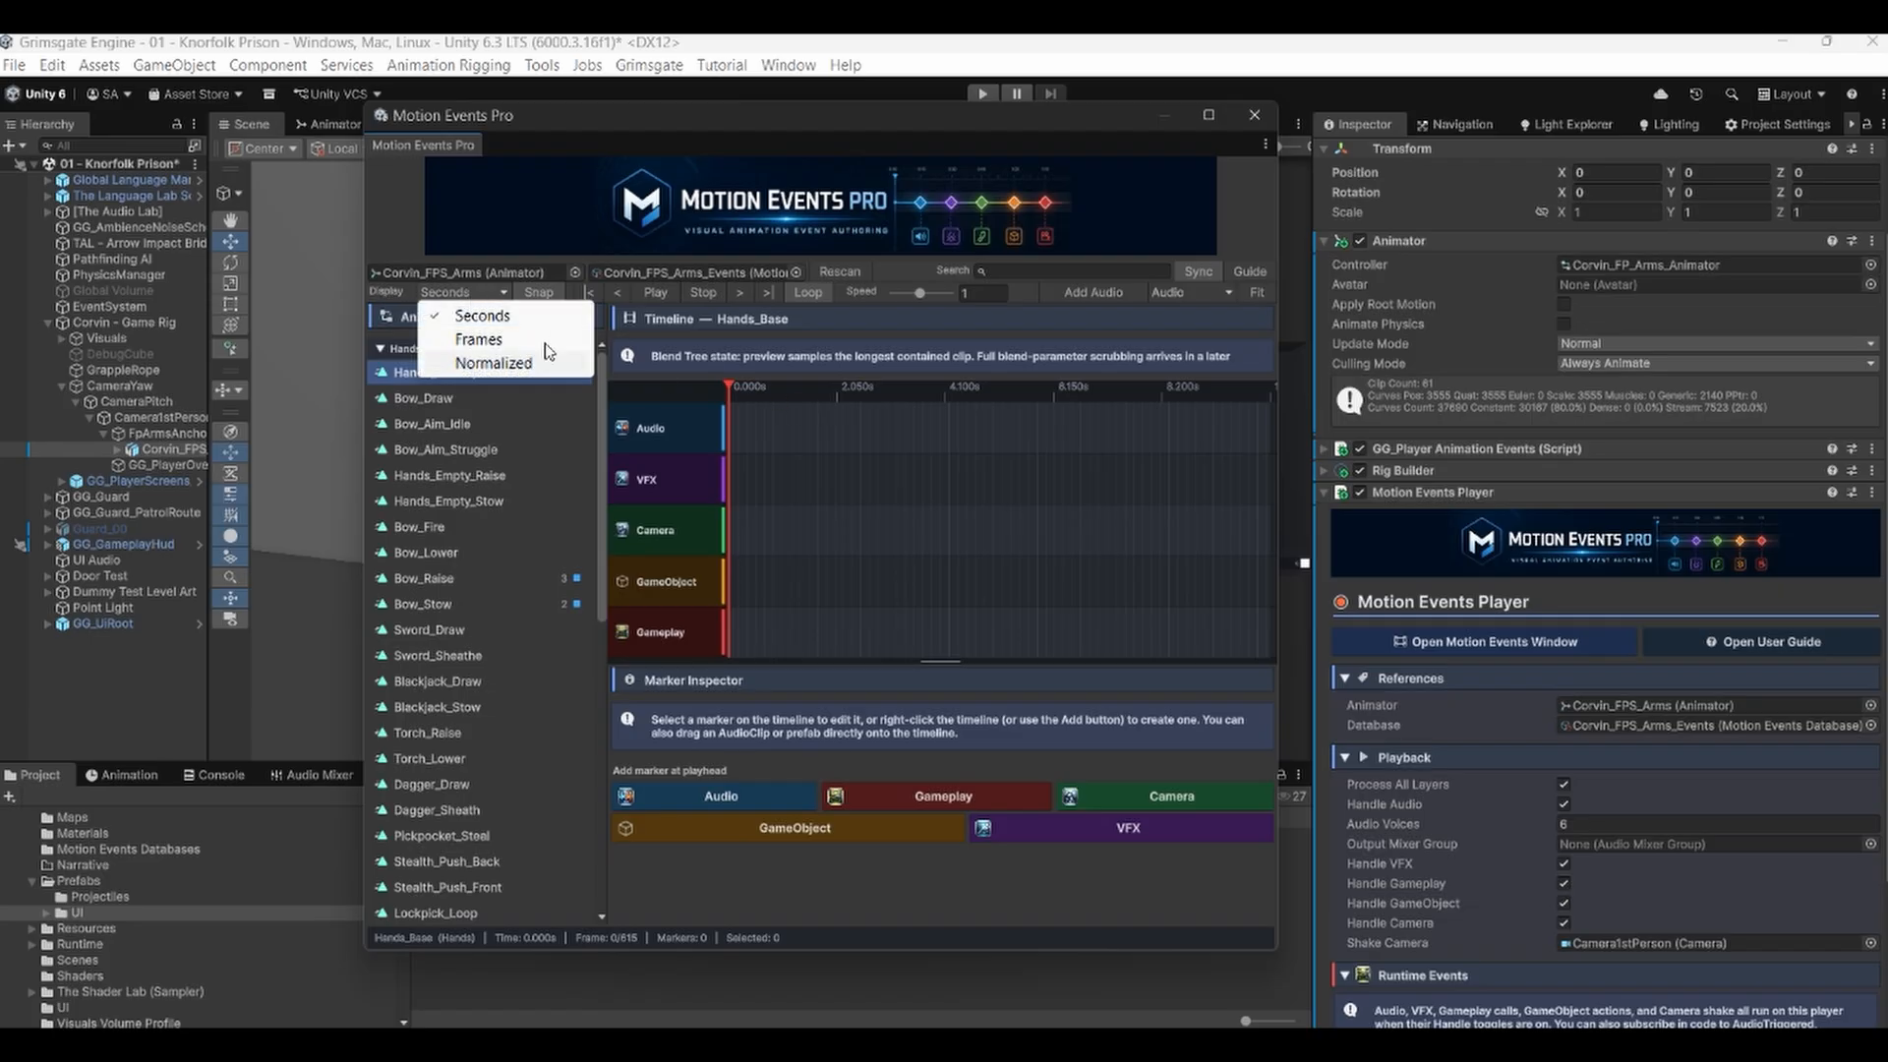
pyautogui.click(505, 339)
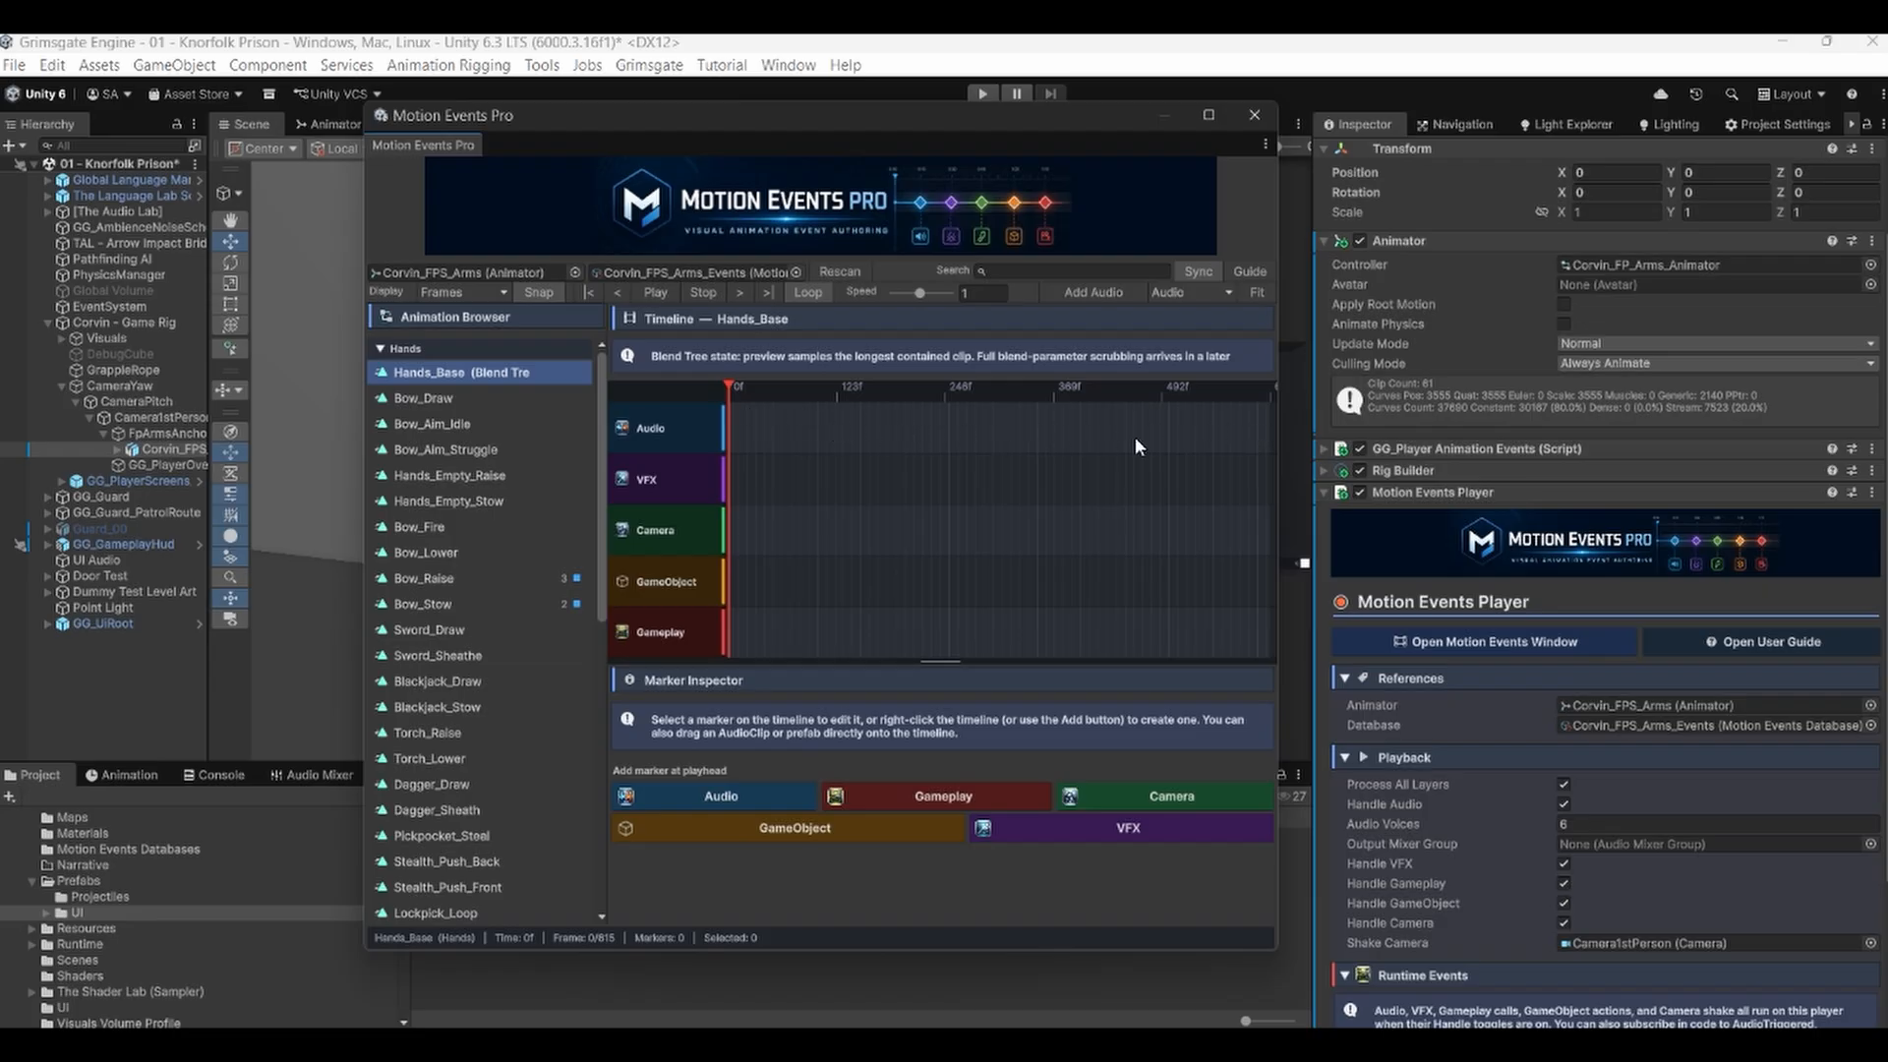
pyautogui.click(462, 292)
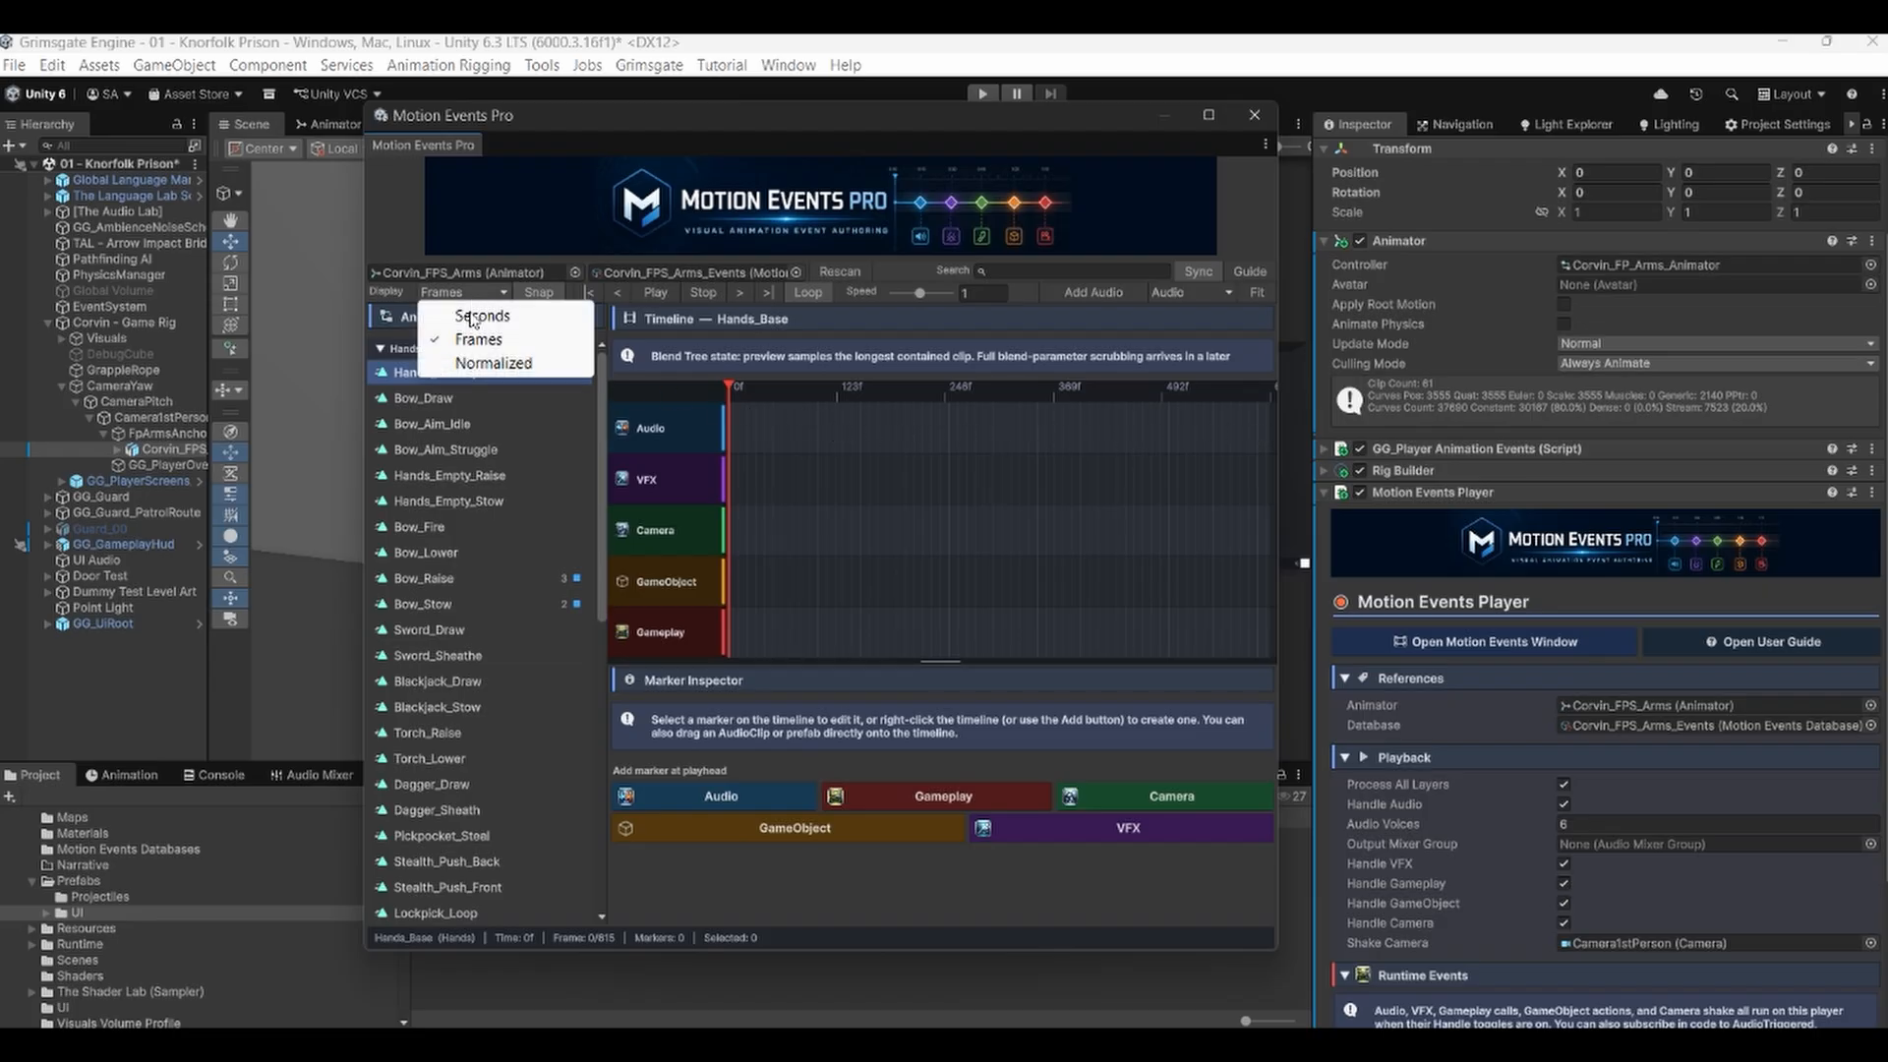
pyautogui.click(473, 317)
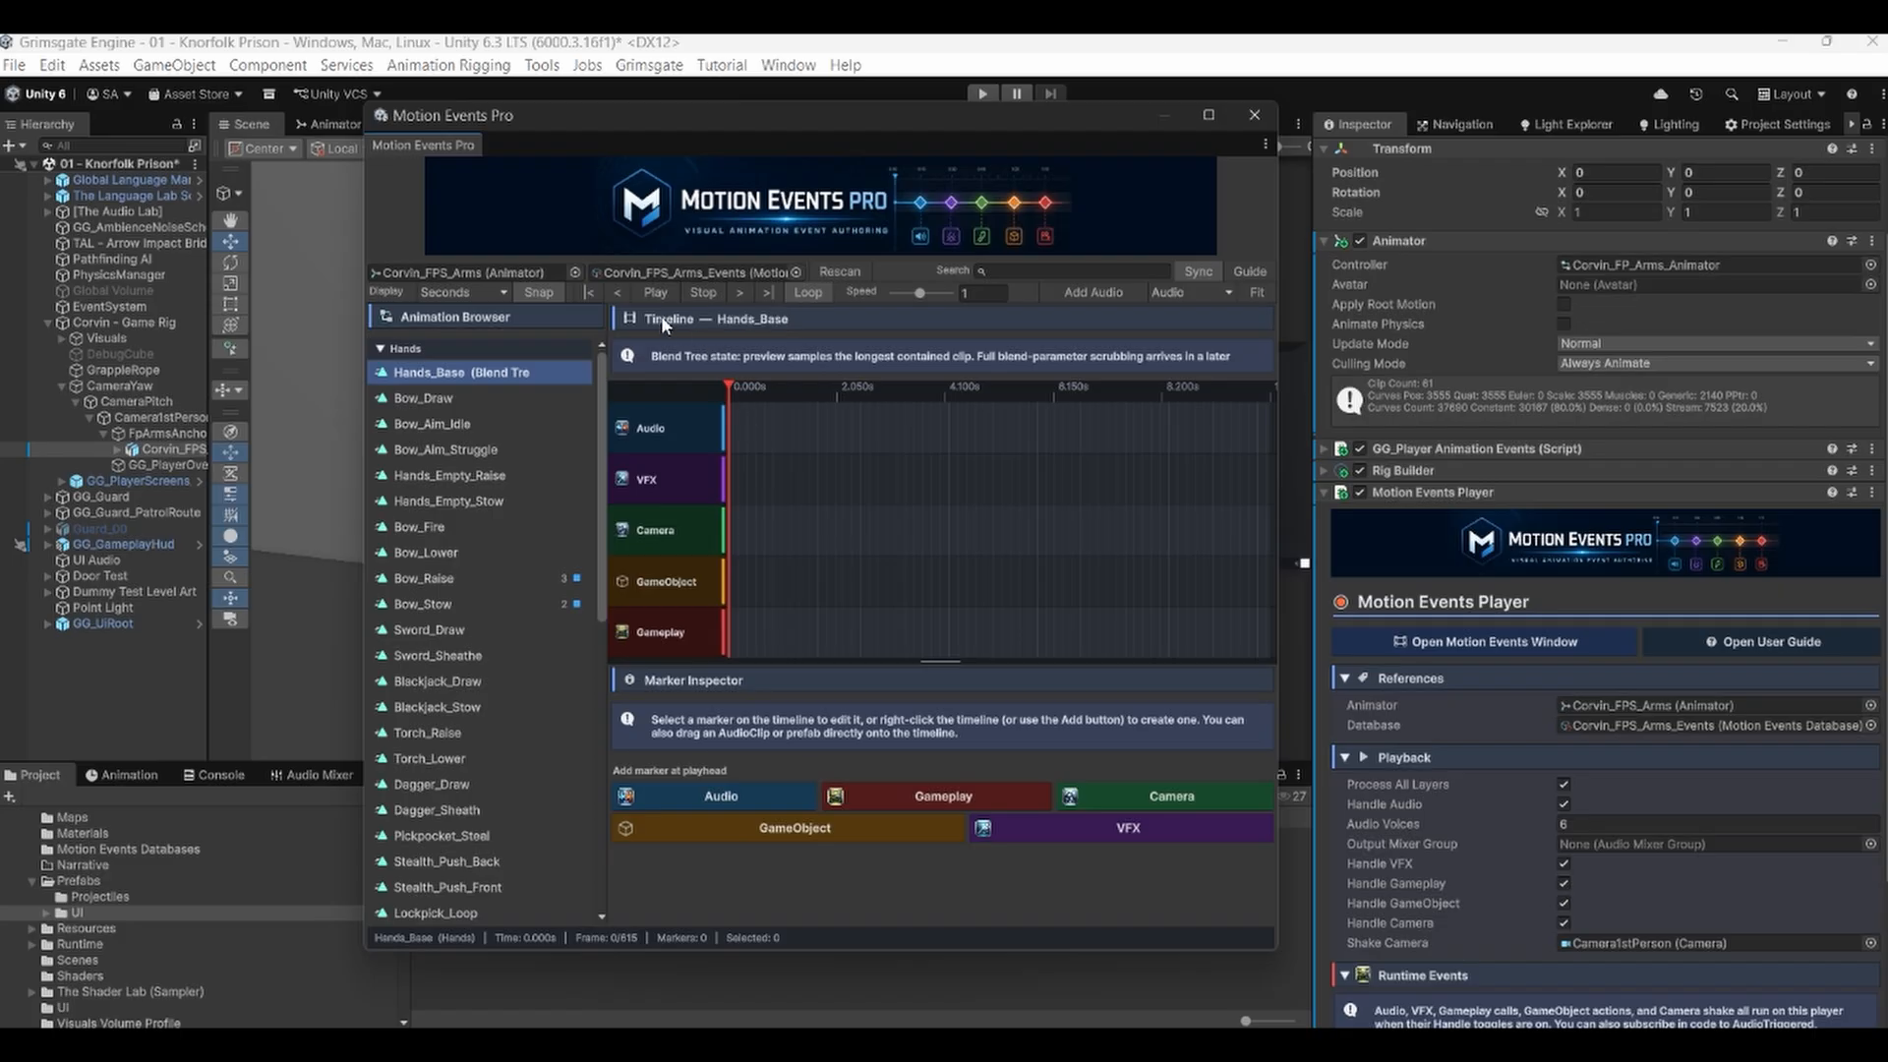
# Toggle Loop playback and set the quick-add marker type to Camera.
pyautogui.click(805, 293)
pyautogui.click(1180, 291)
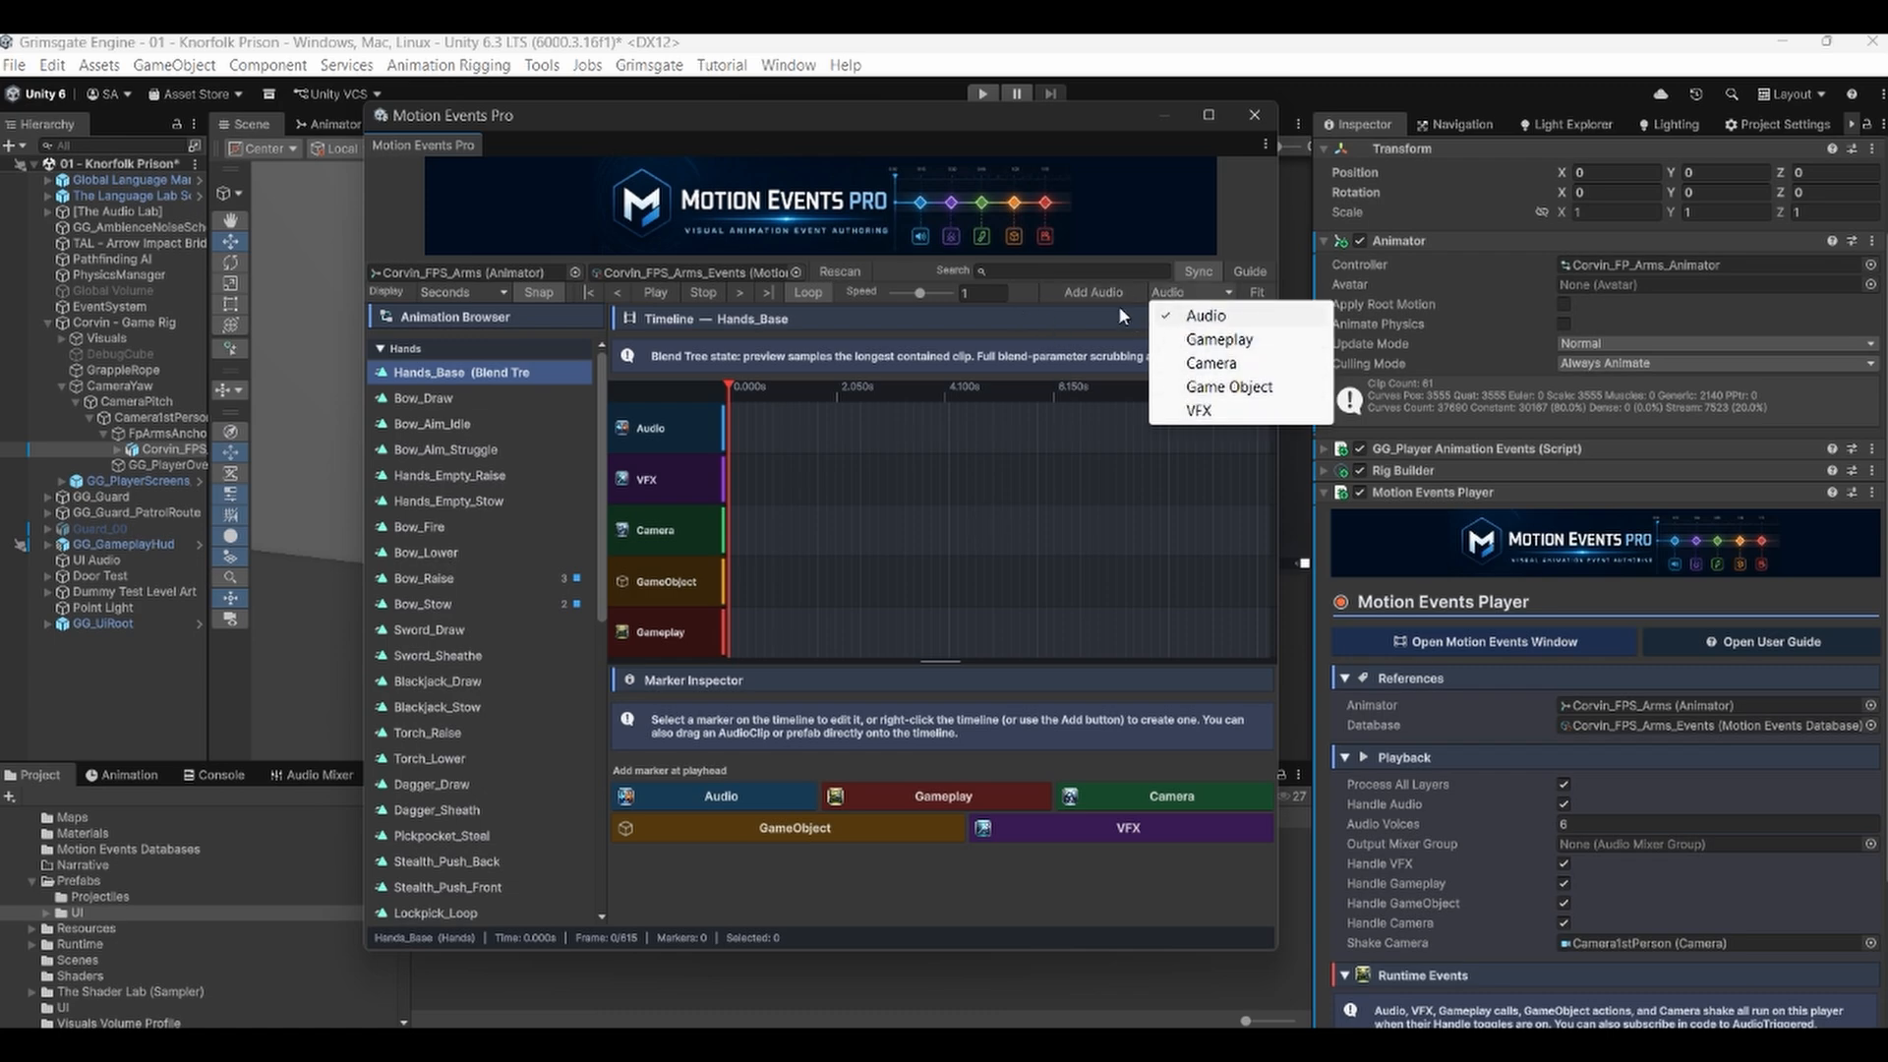
pyautogui.click(1220, 340)
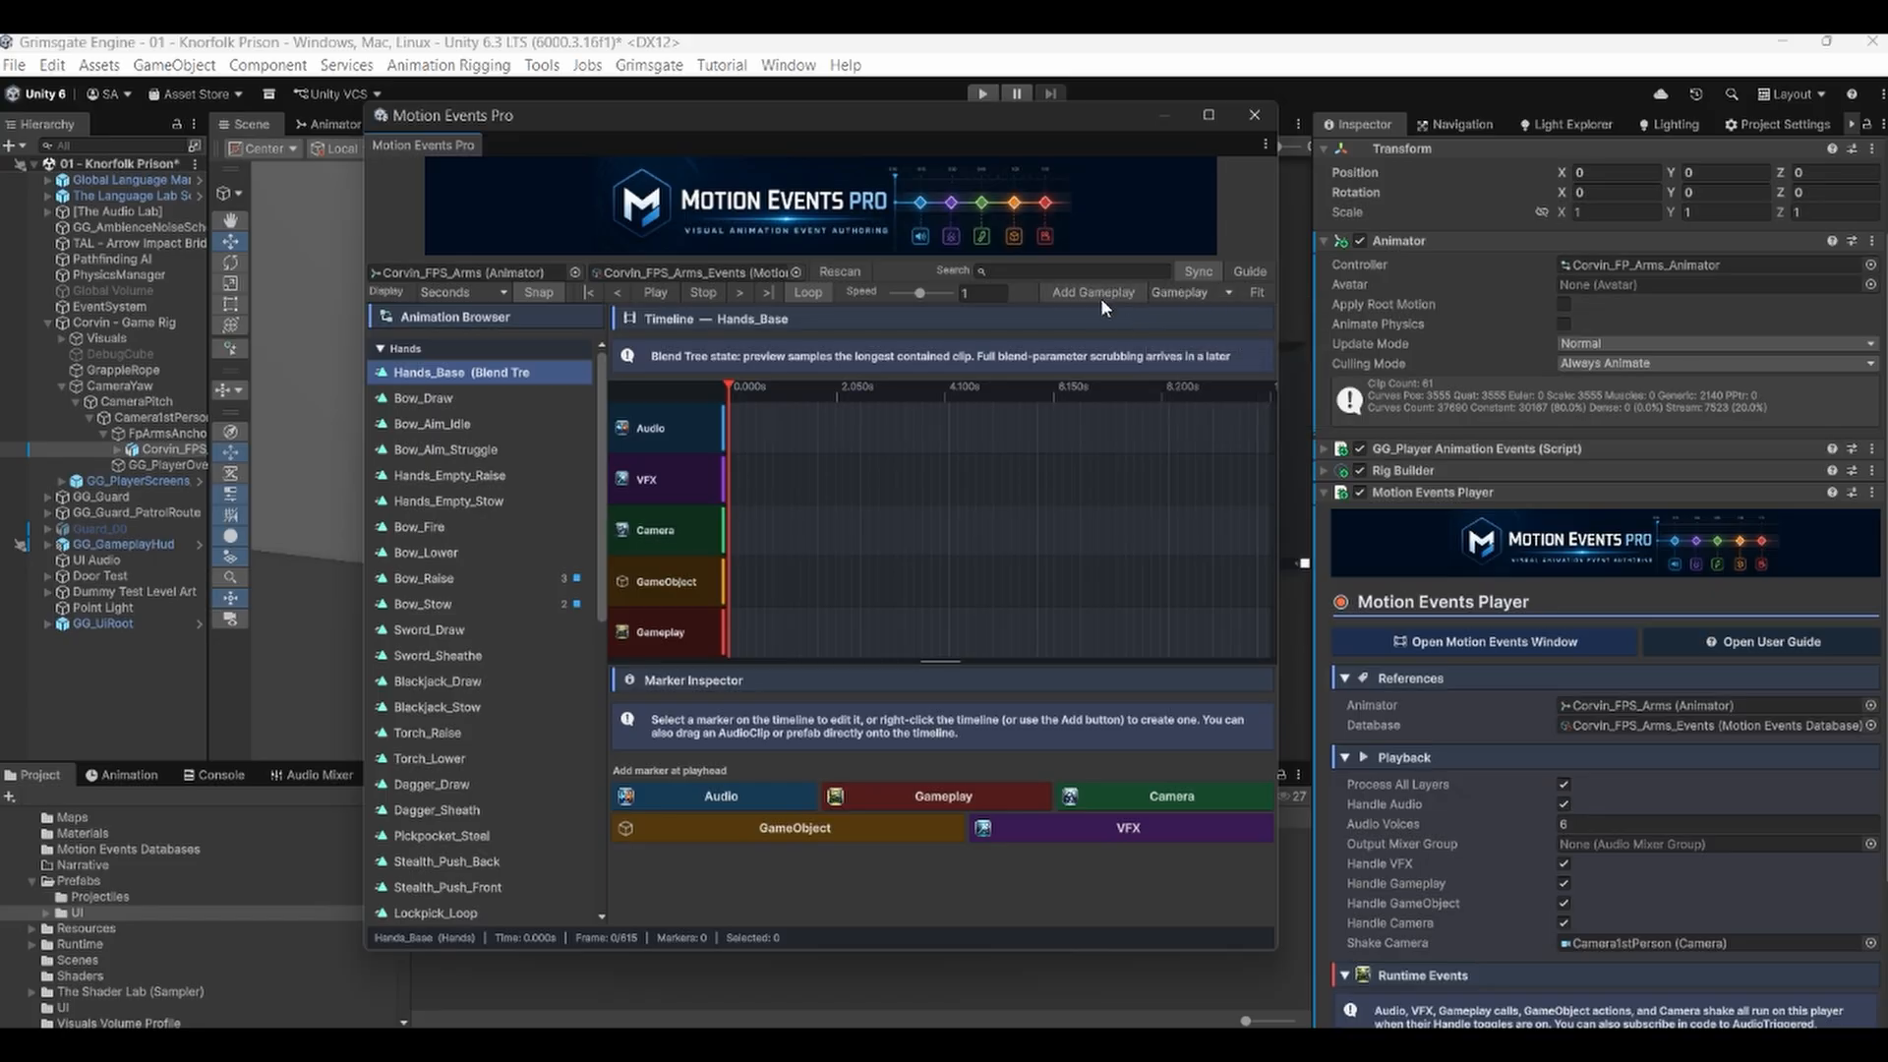
pyautogui.click(1176, 294)
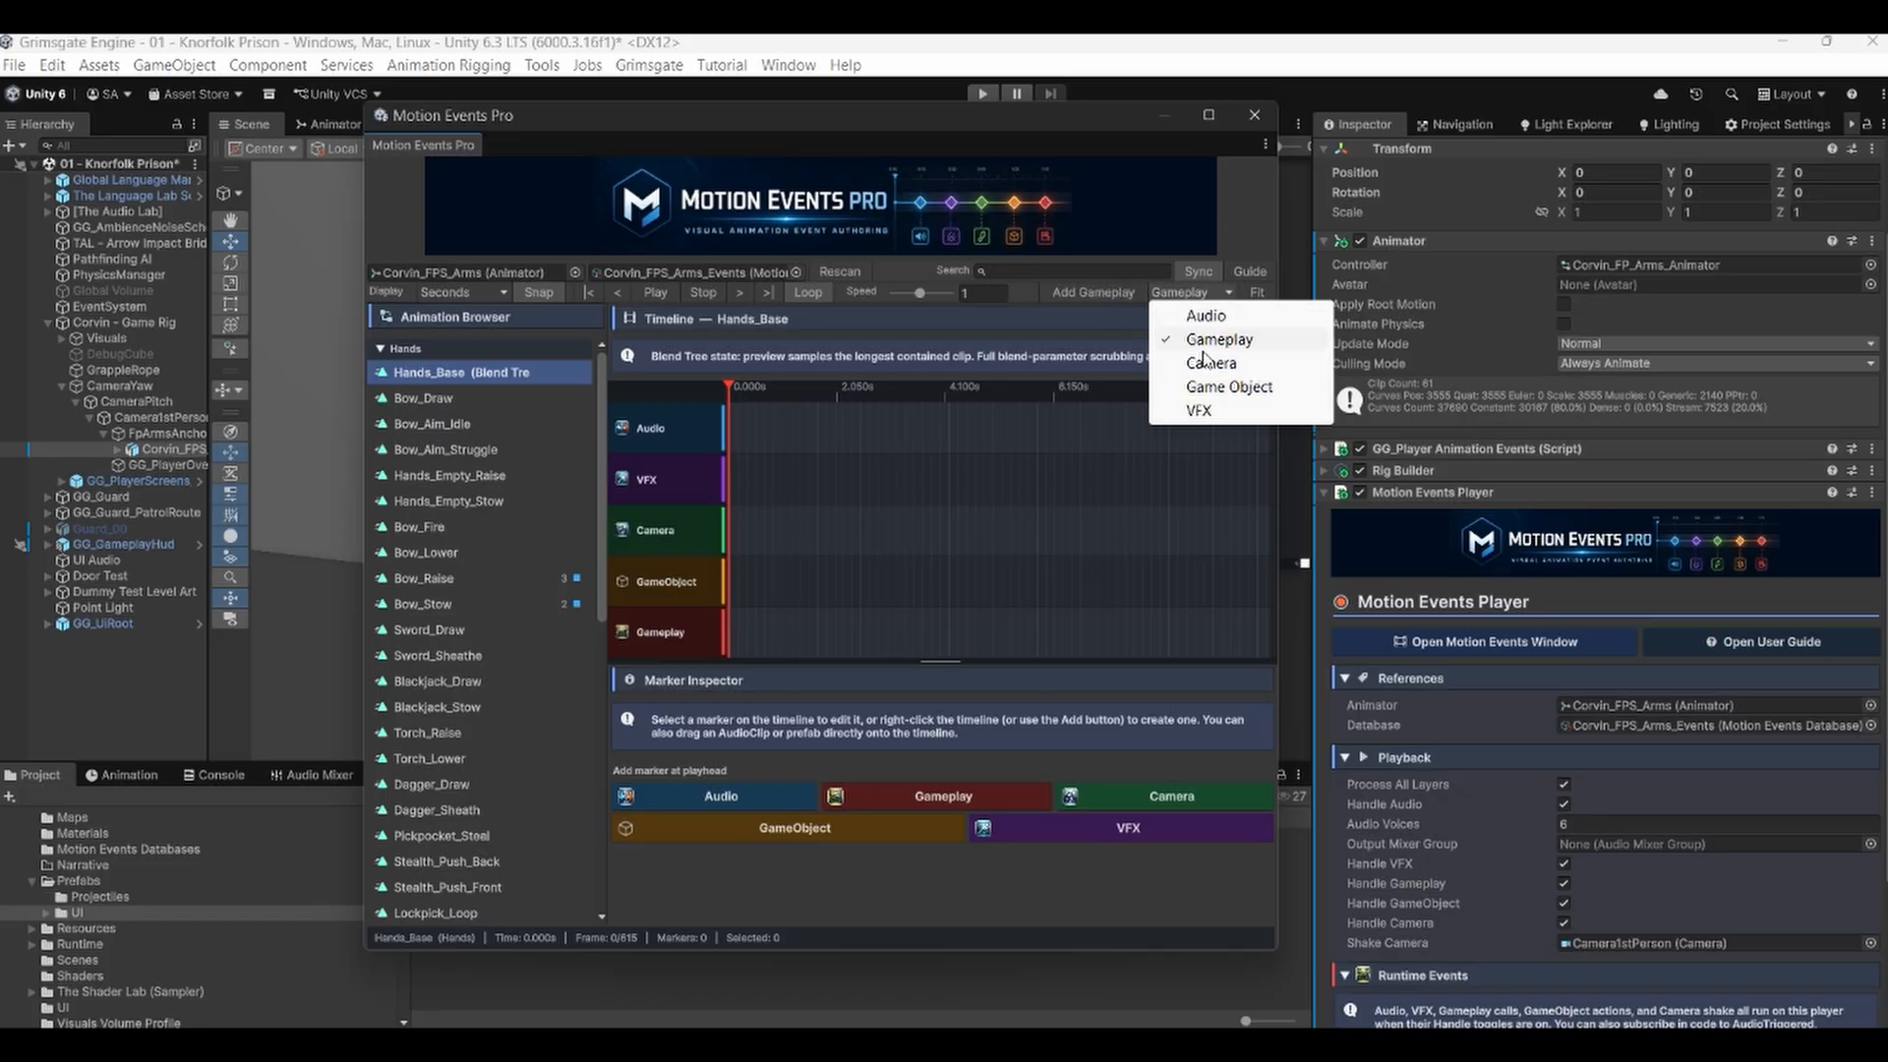
pyautogui.click(1205, 364)
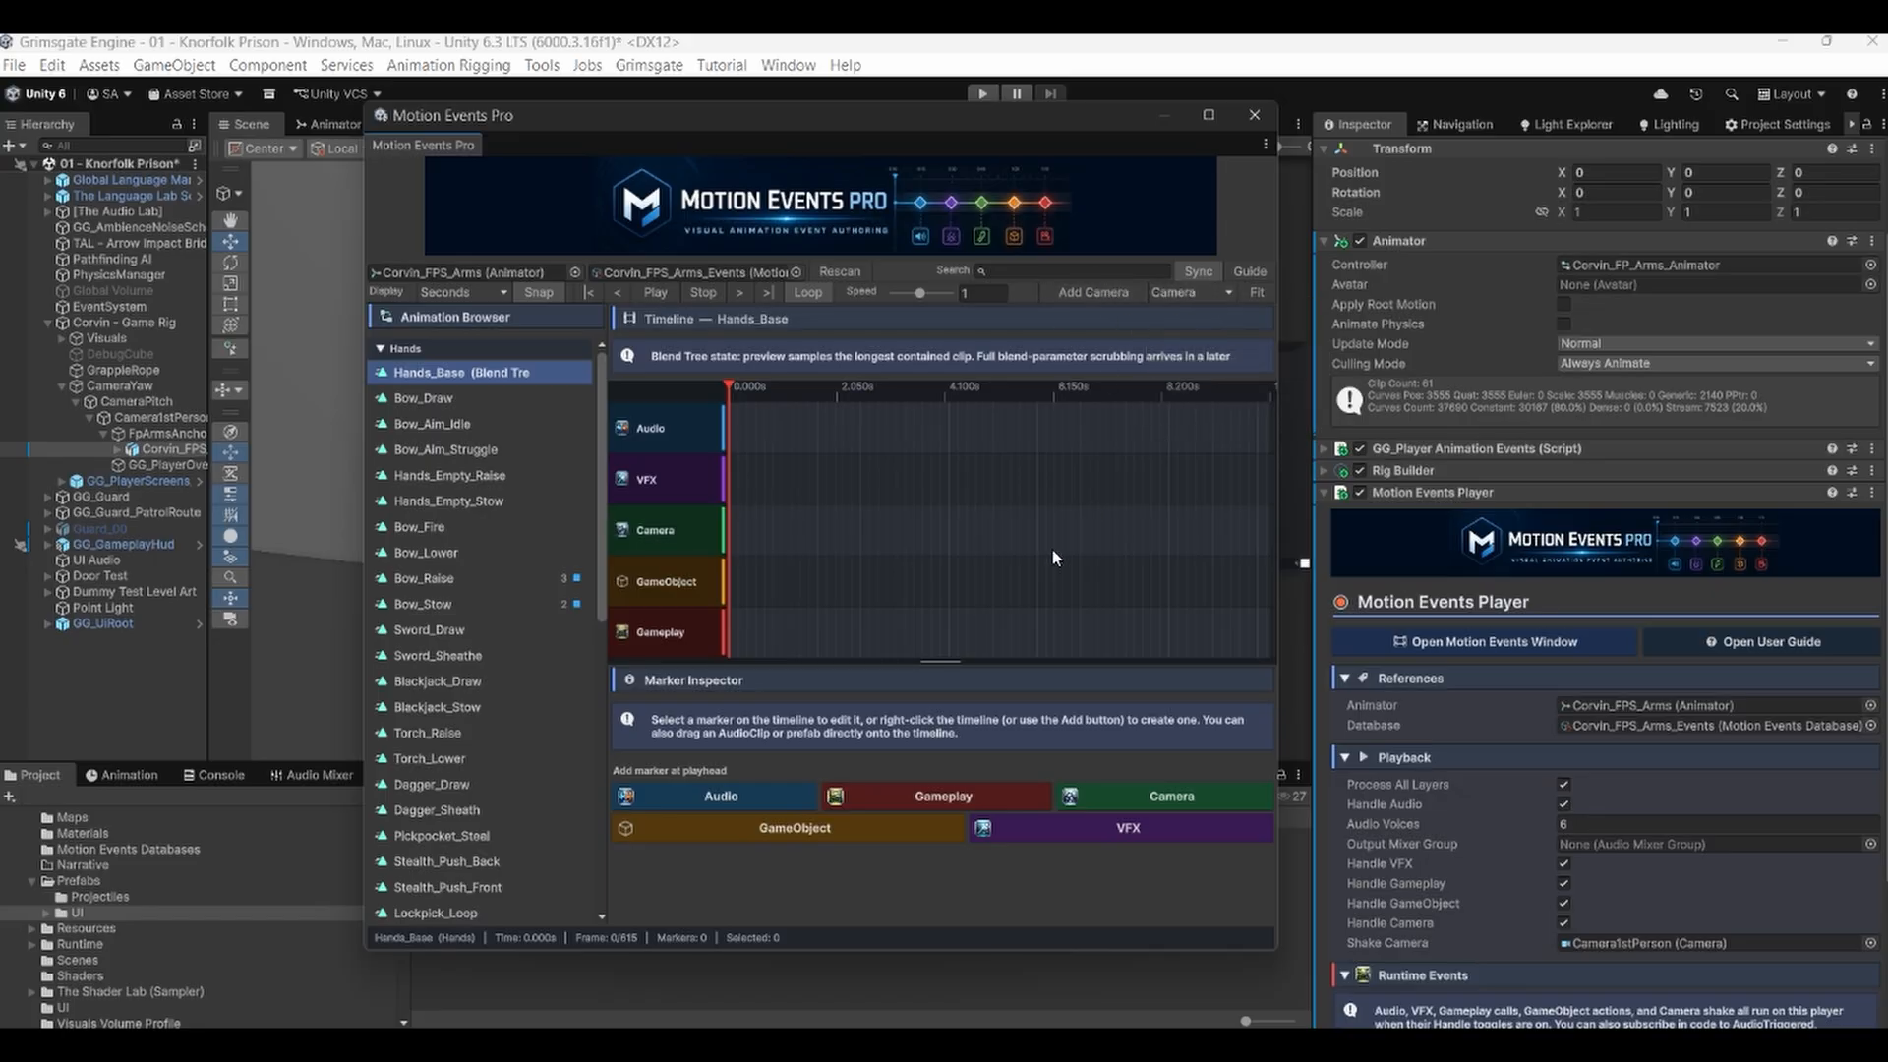
# Examine the timeline context menus on the Audio, VFX and Camera lanes.
pyautogui.rightClick(741, 439)
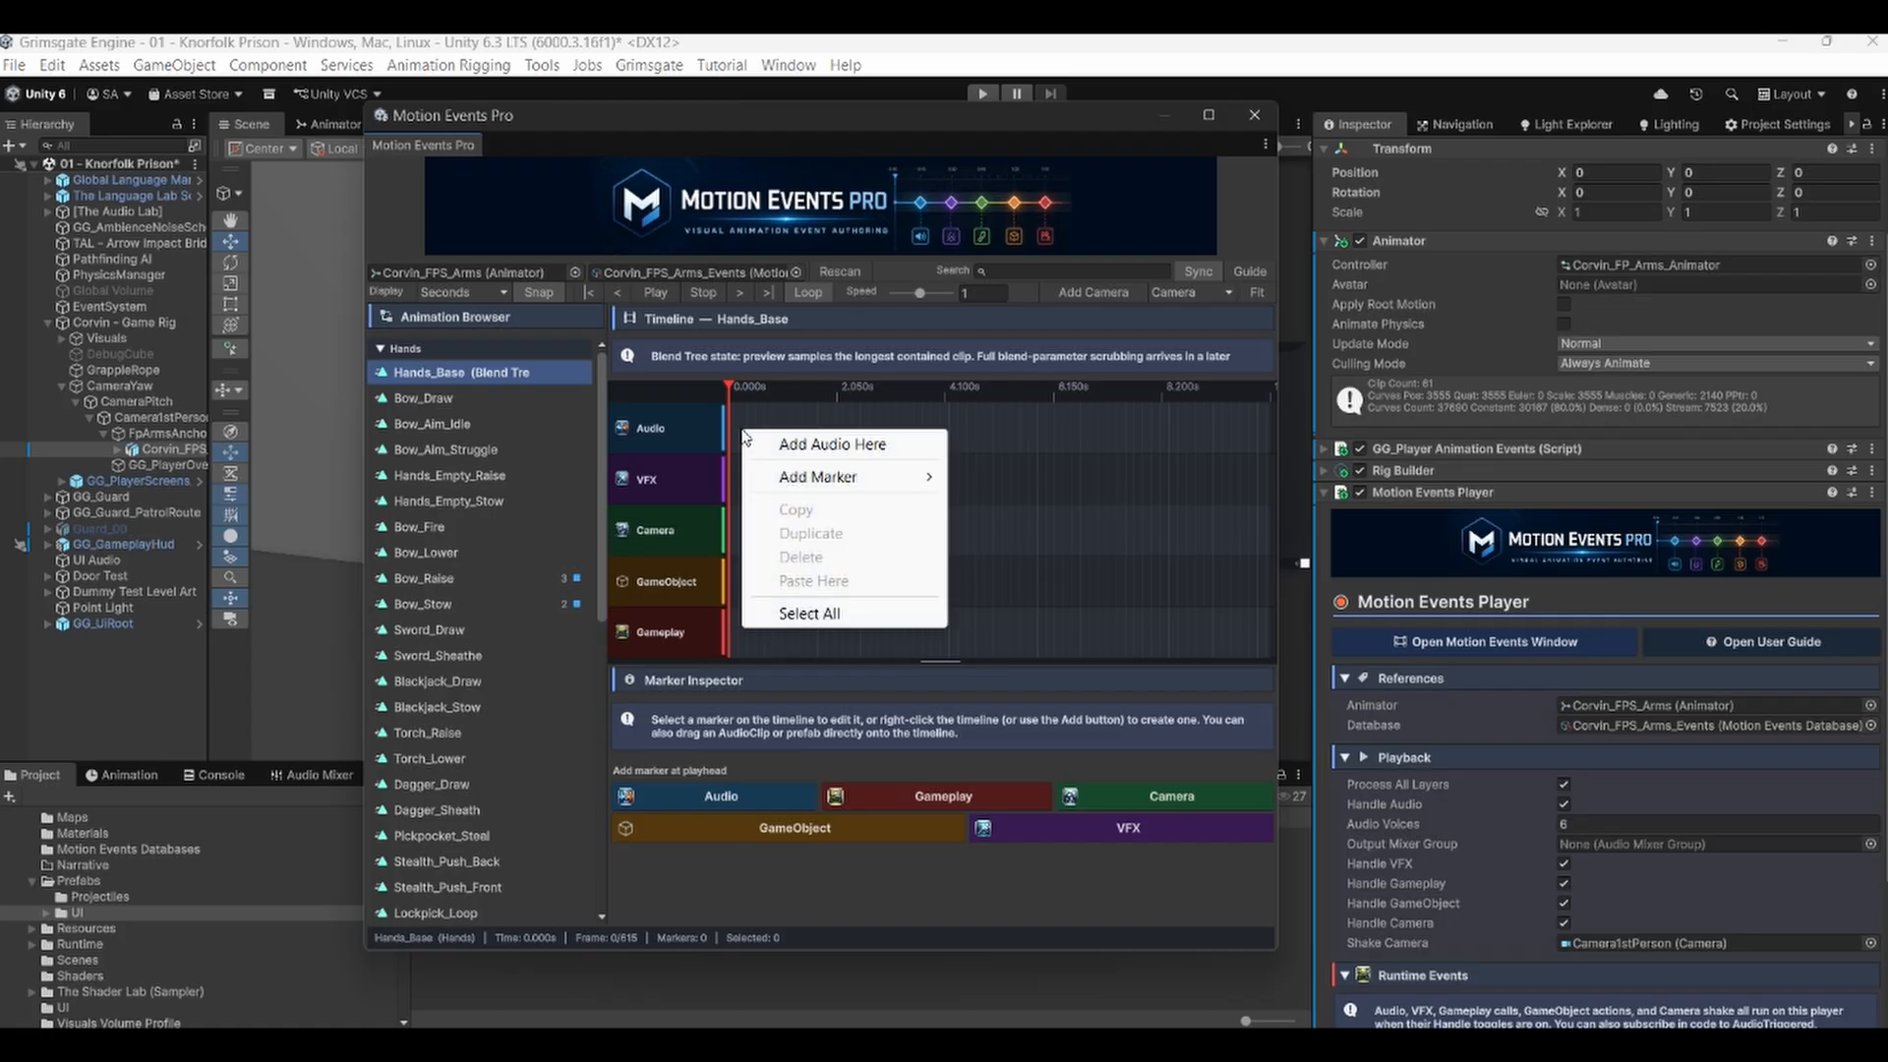
pyautogui.click(1002, 478)
pyautogui.rightClick(772, 466)
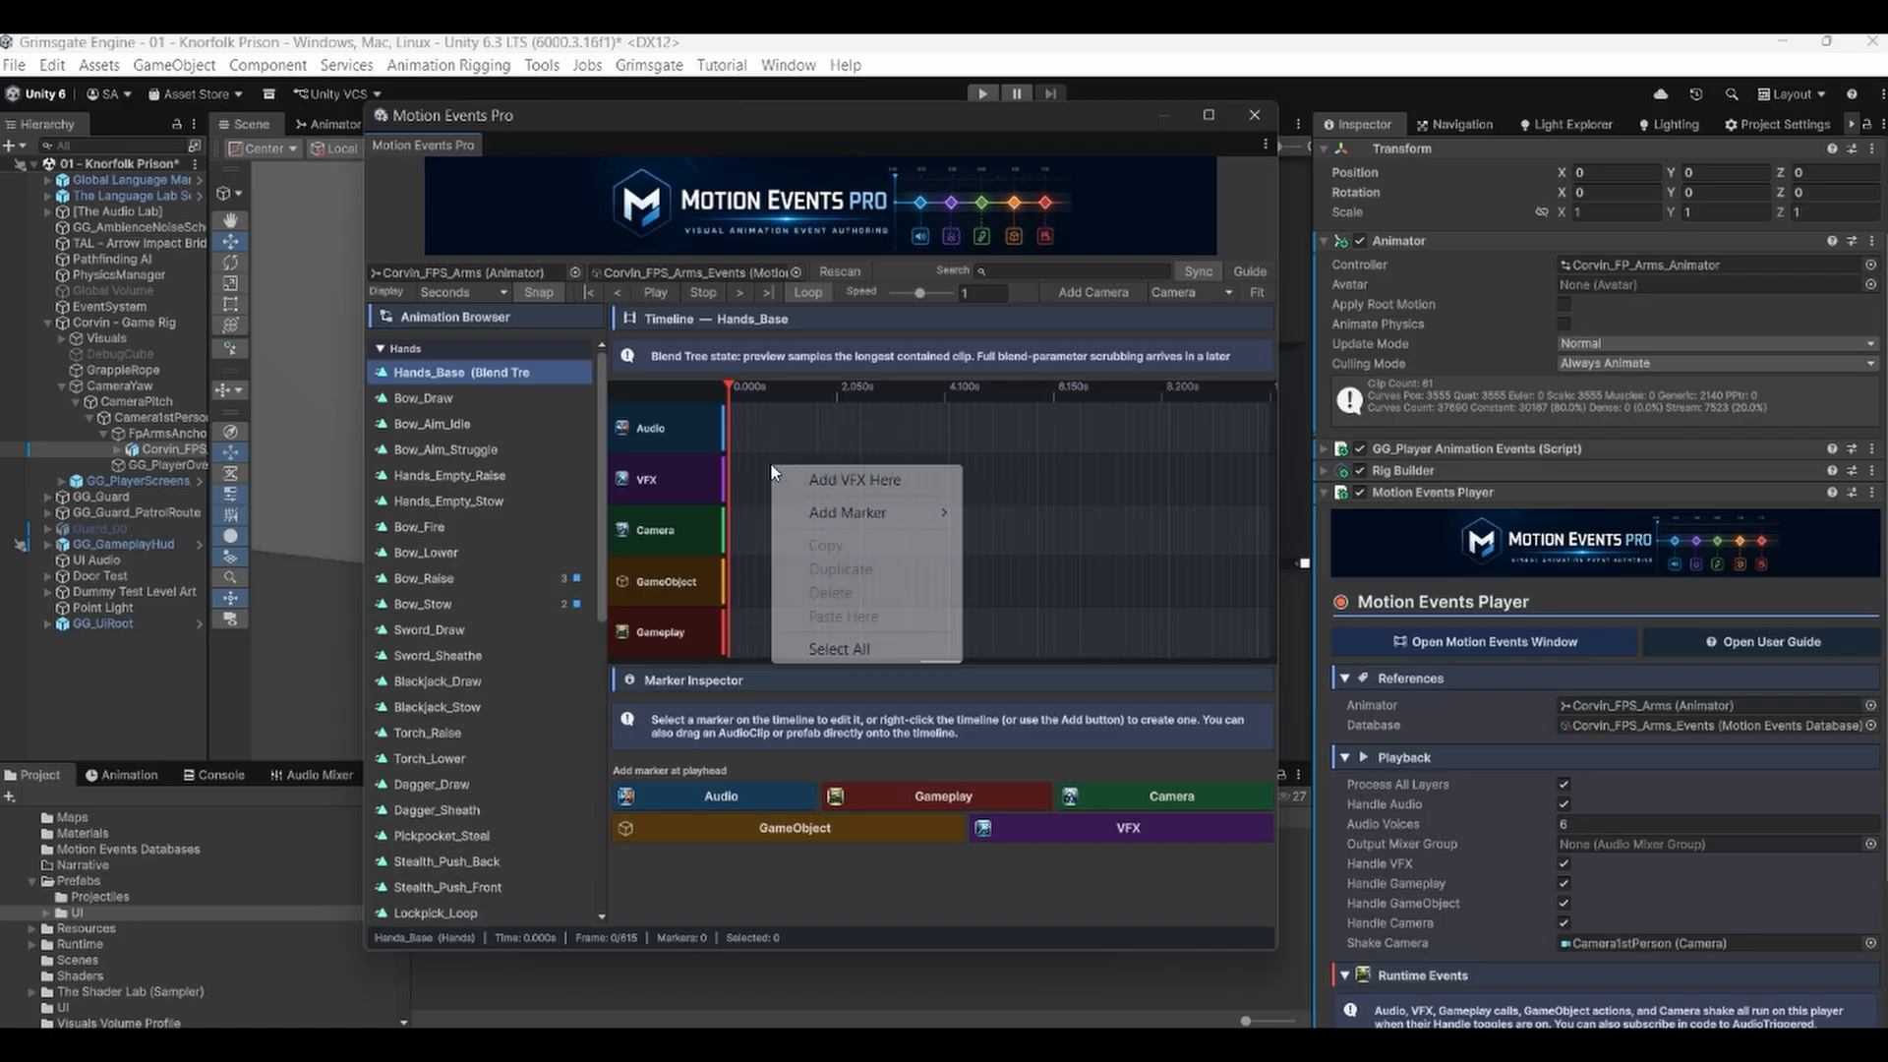
pyautogui.click(1073, 492)
pyautogui.rightClick(779, 532)
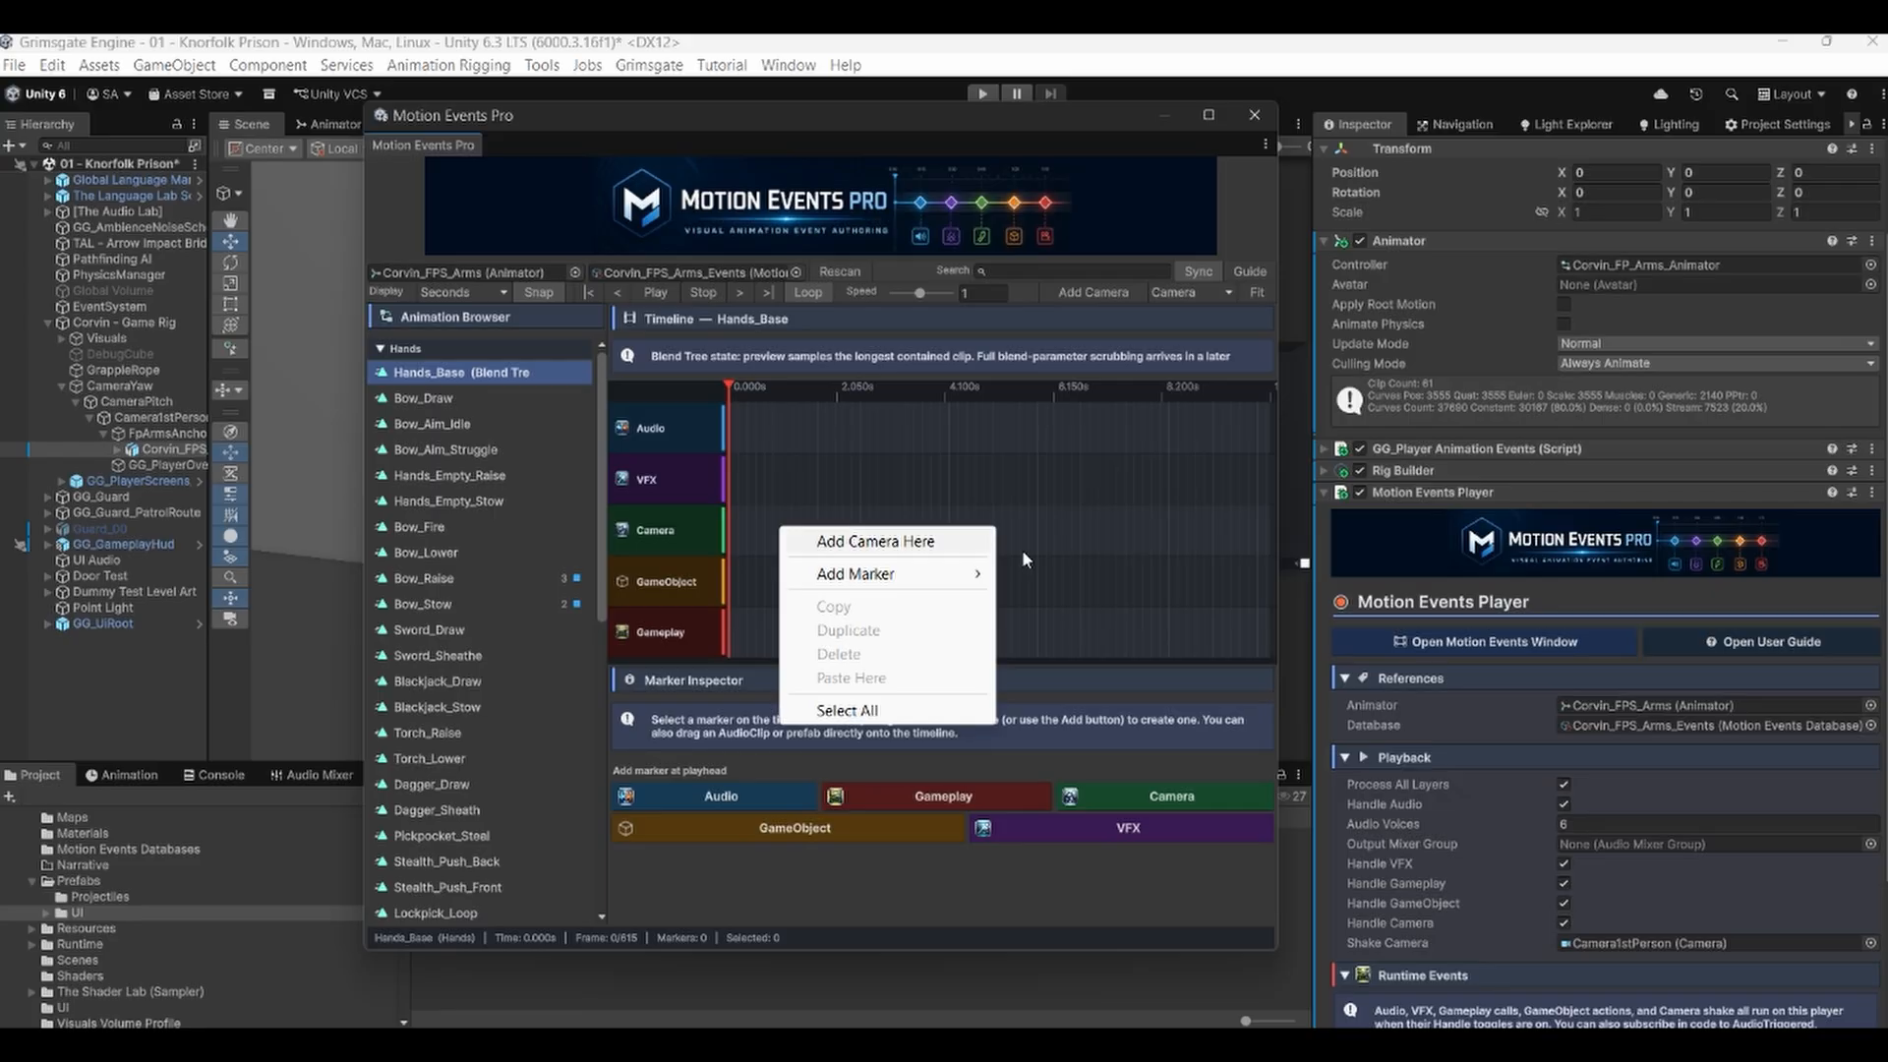
pyautogui.click(1049, 547)
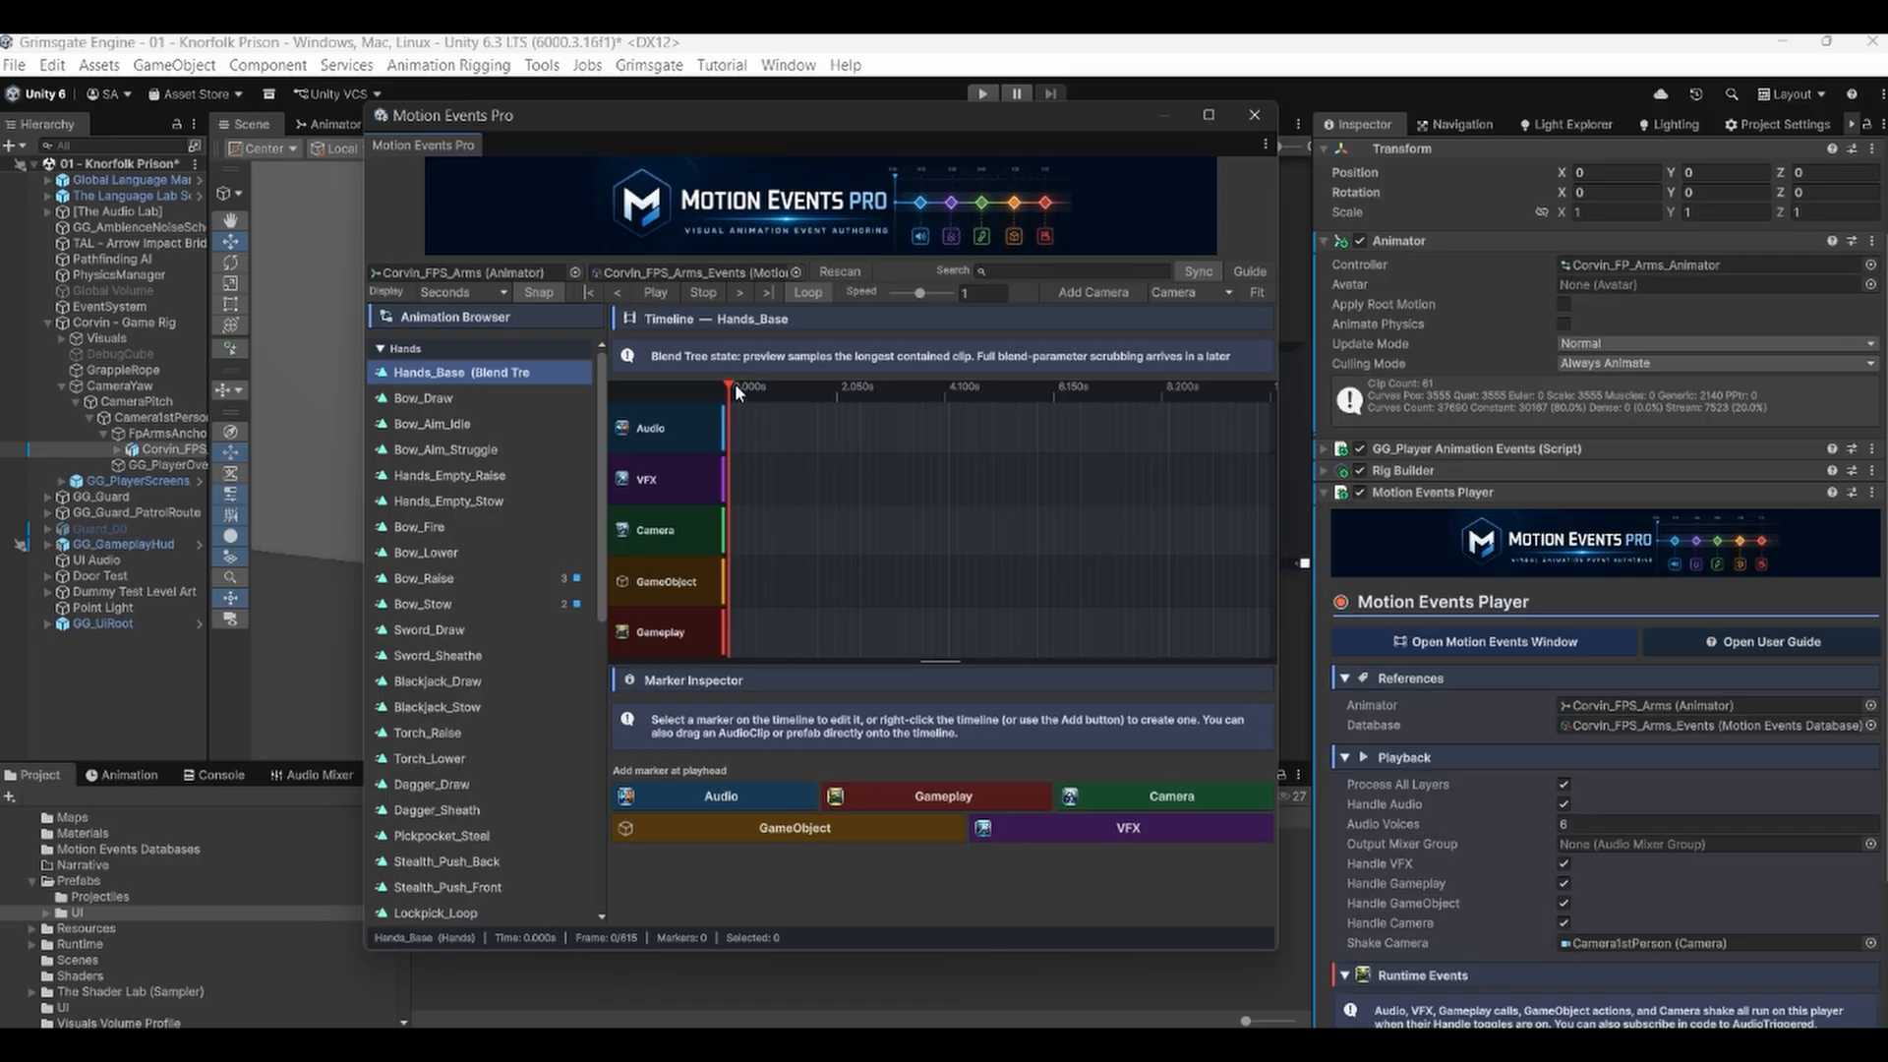
# Add an Audio marker at the playhead placed at about 1.587 s on the Hands_Base timeline.
pyautogui.moveTo(731, 391); pyautogui.dragTo(829, 401)
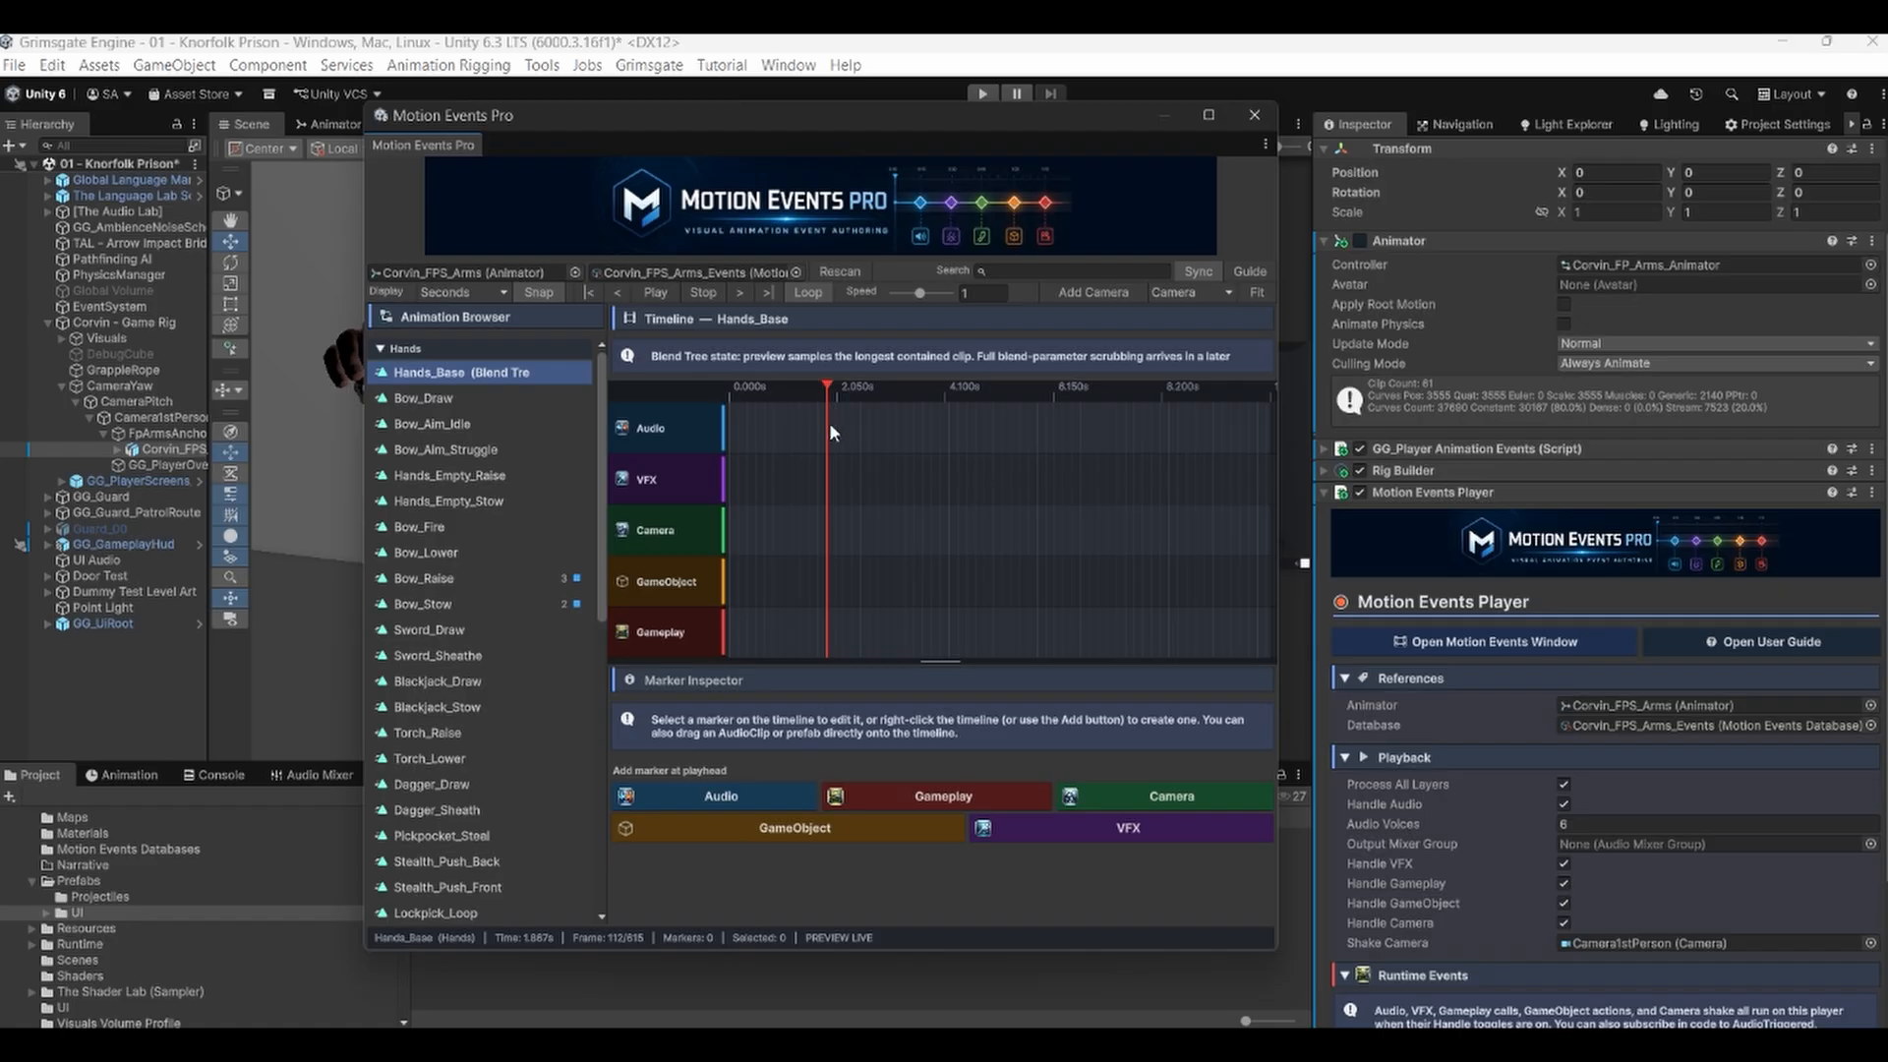
pyautogui.scroll(10, 840, 502)
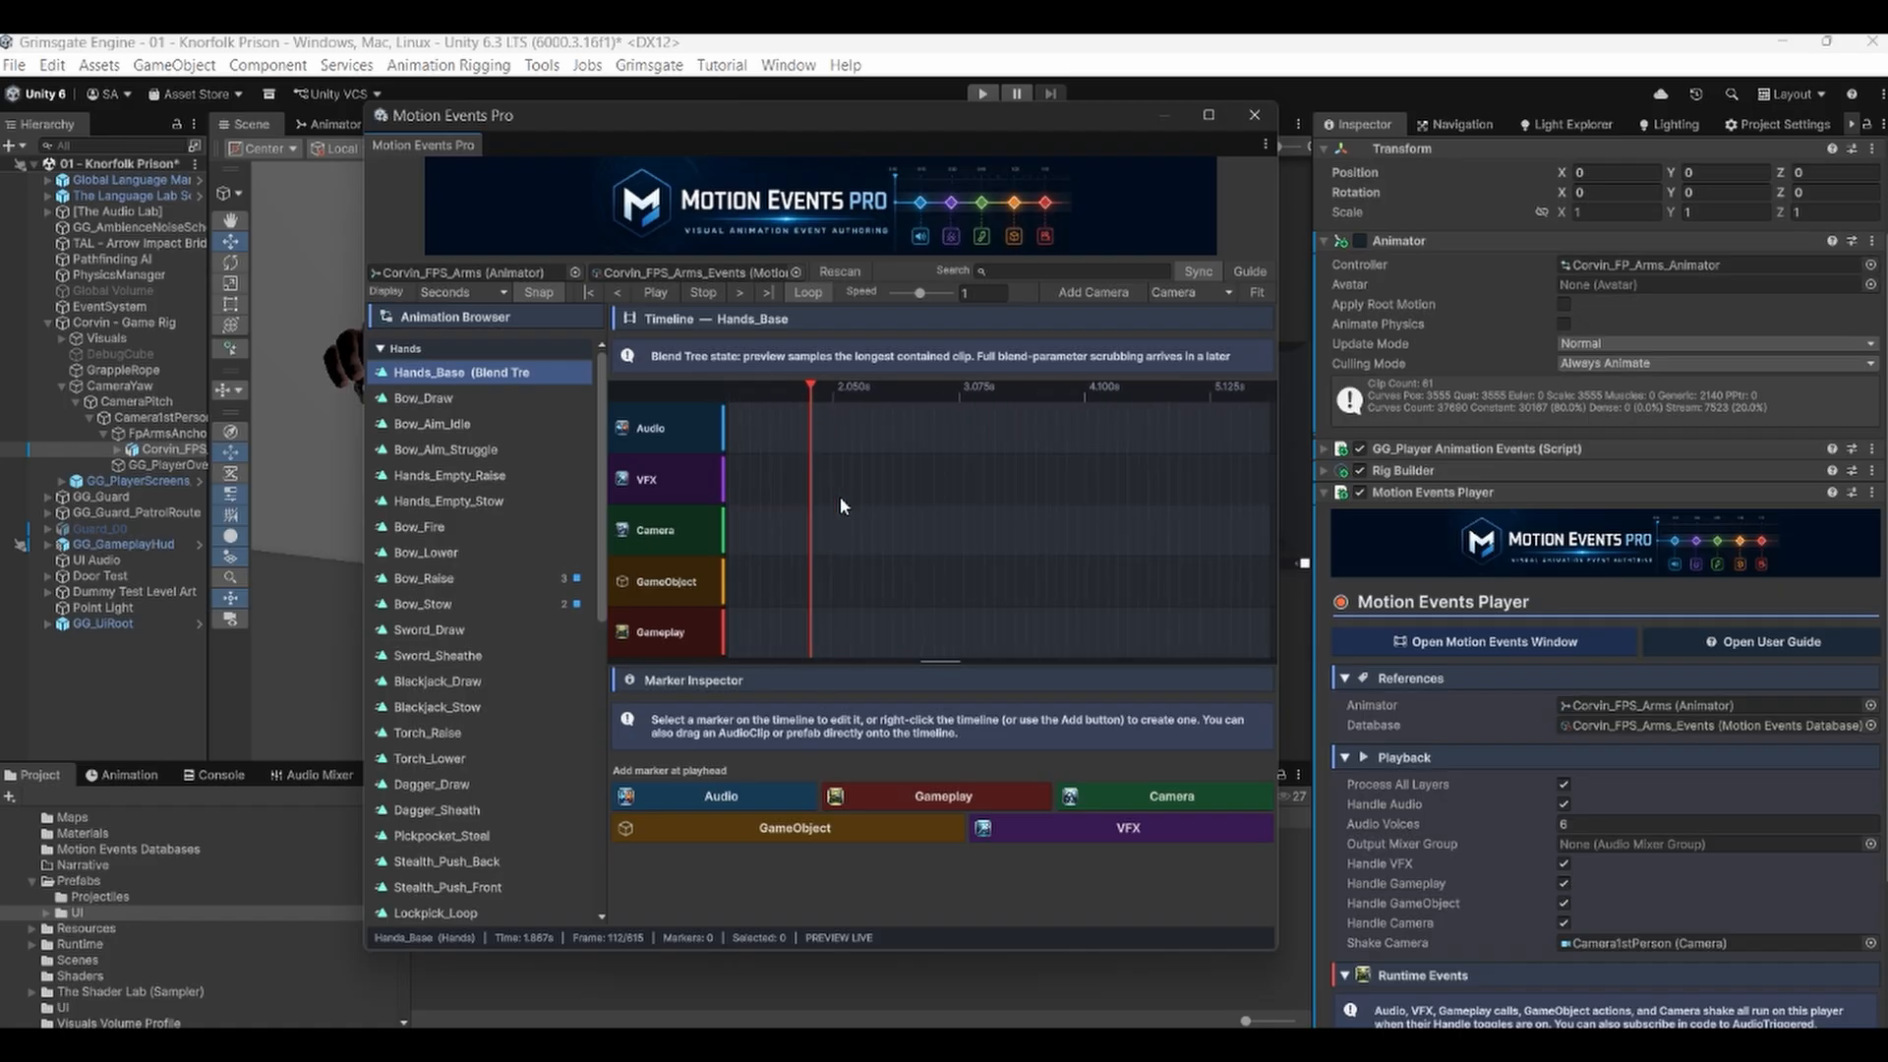
pyautogui.scroll(-4, 842, 500)
pyautogui.scroll(6, 842, 500)
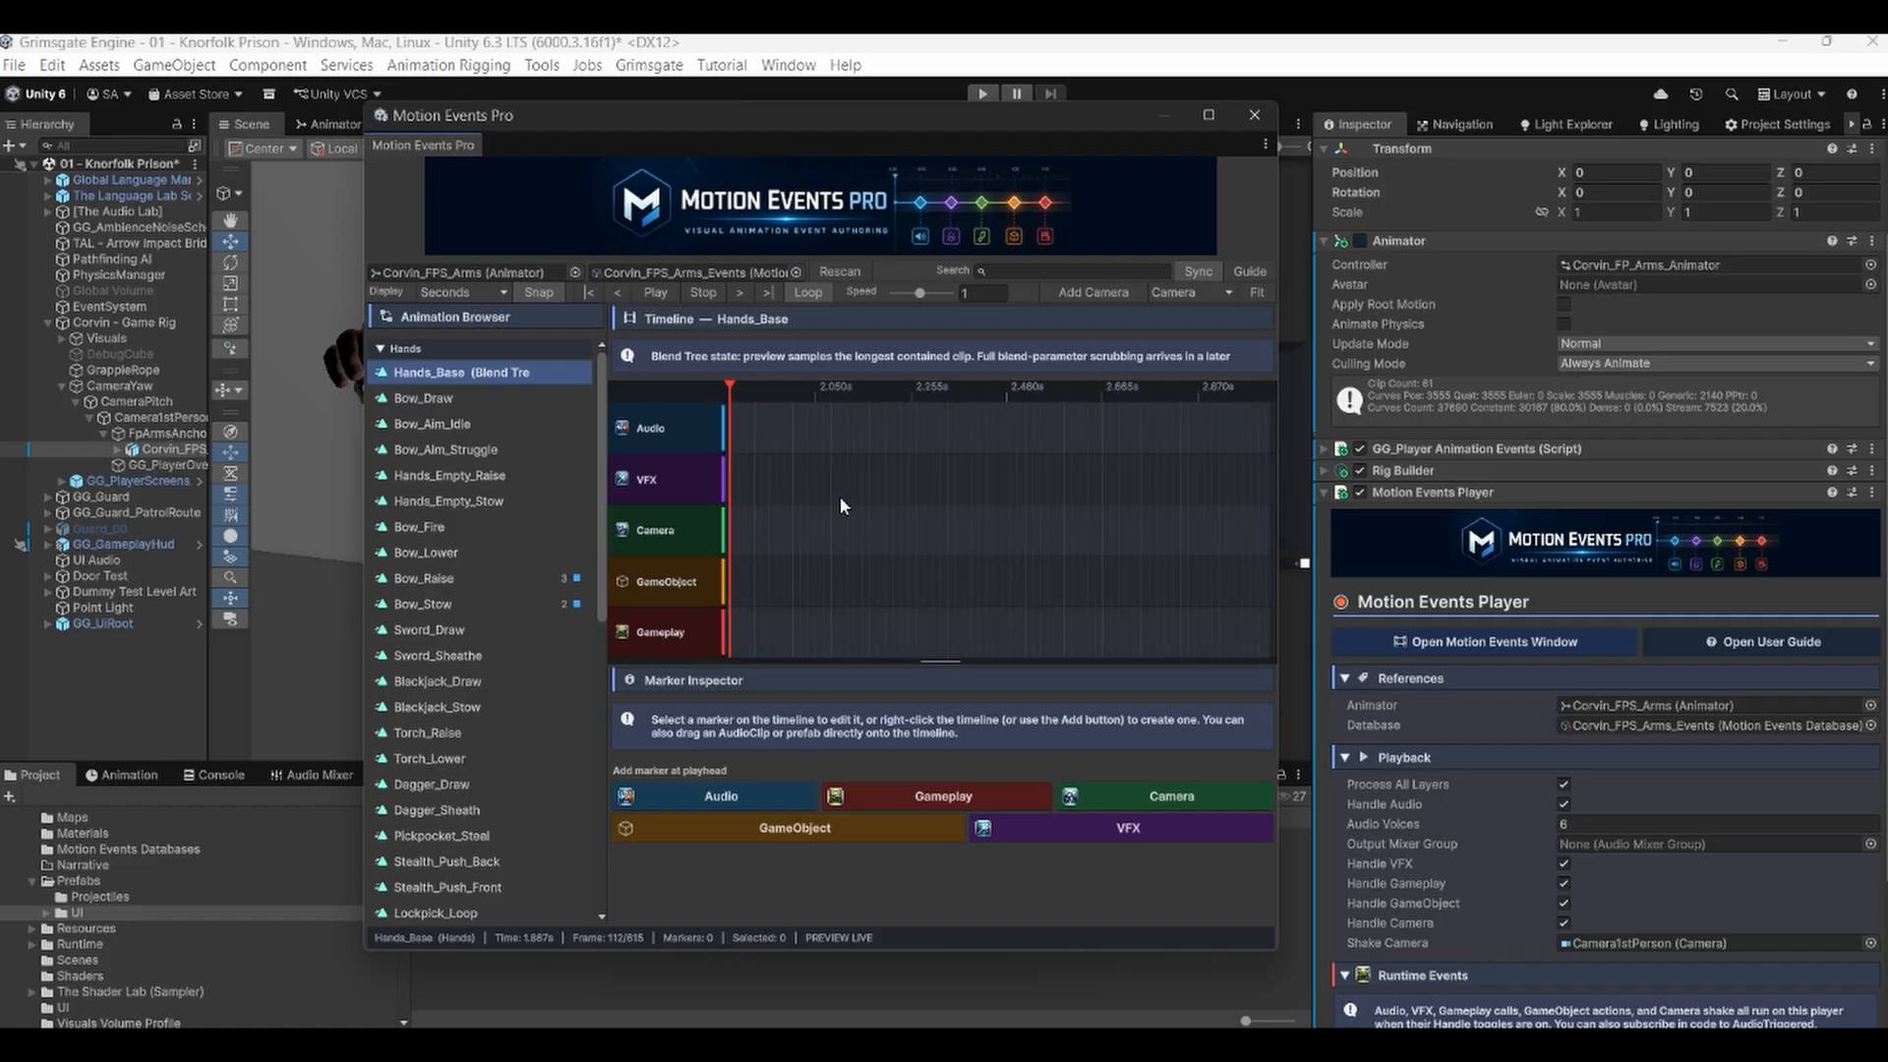
pyautogui.scroll(-2, 842, 500)
pyautogui.scroll(-1, 798, 441)
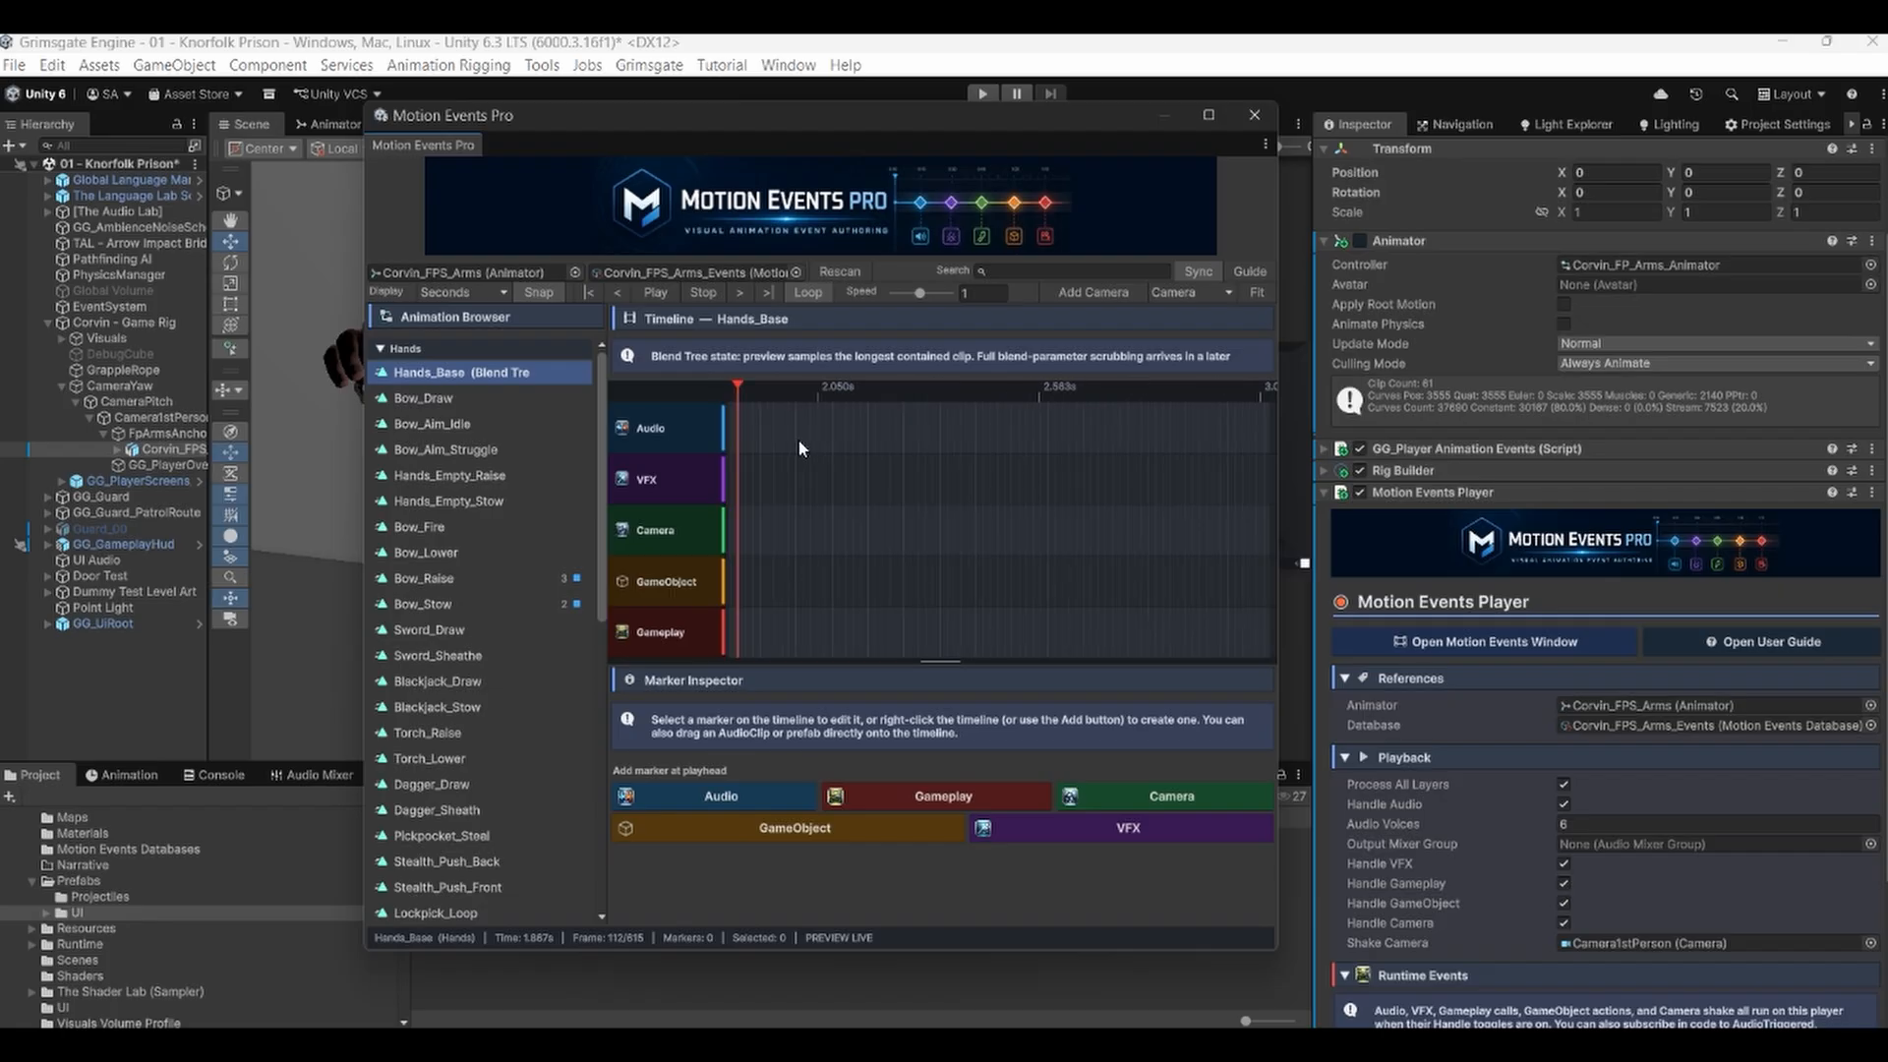
pyautogui.scroll(1, 799, 441)
pyautogui.moveTo(799, 440); pyautogui.dragTo(926, 489, button='middle')
pyautogui.scroll(-4, 873, 488)
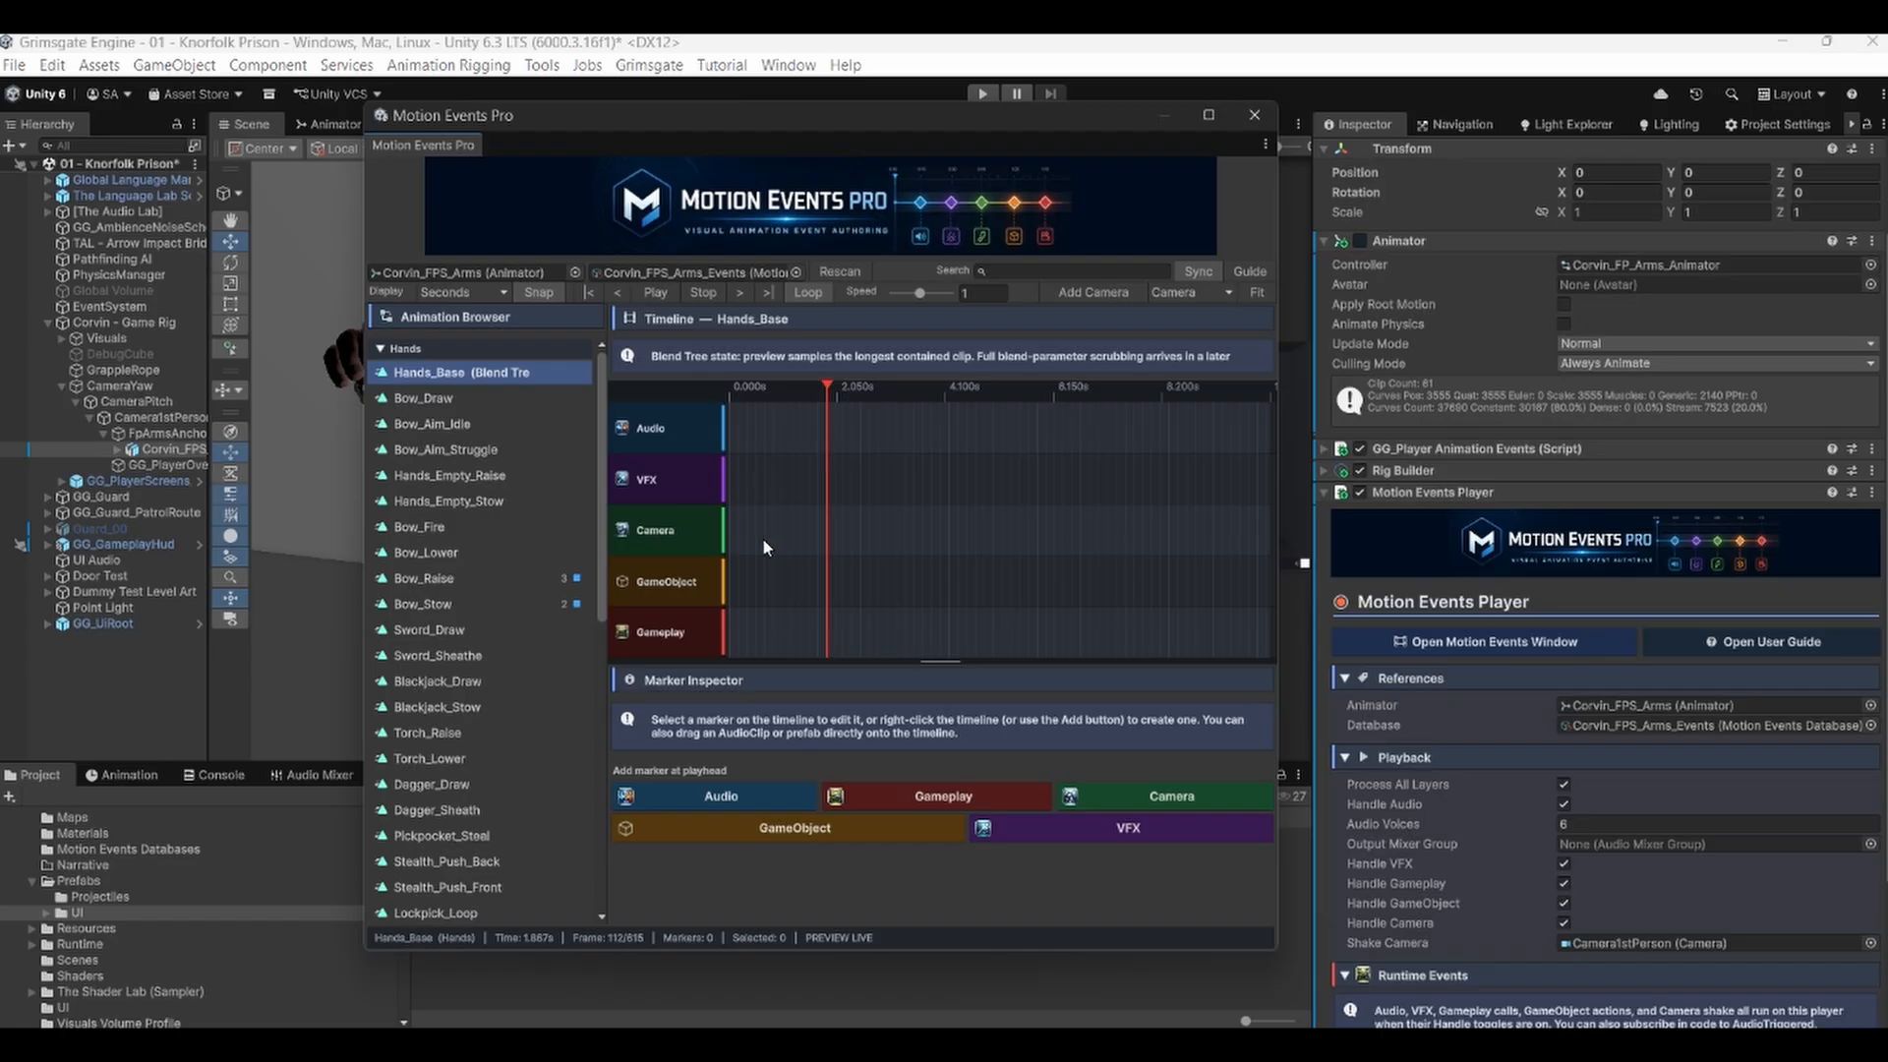
pyautogui.click(742, 797)
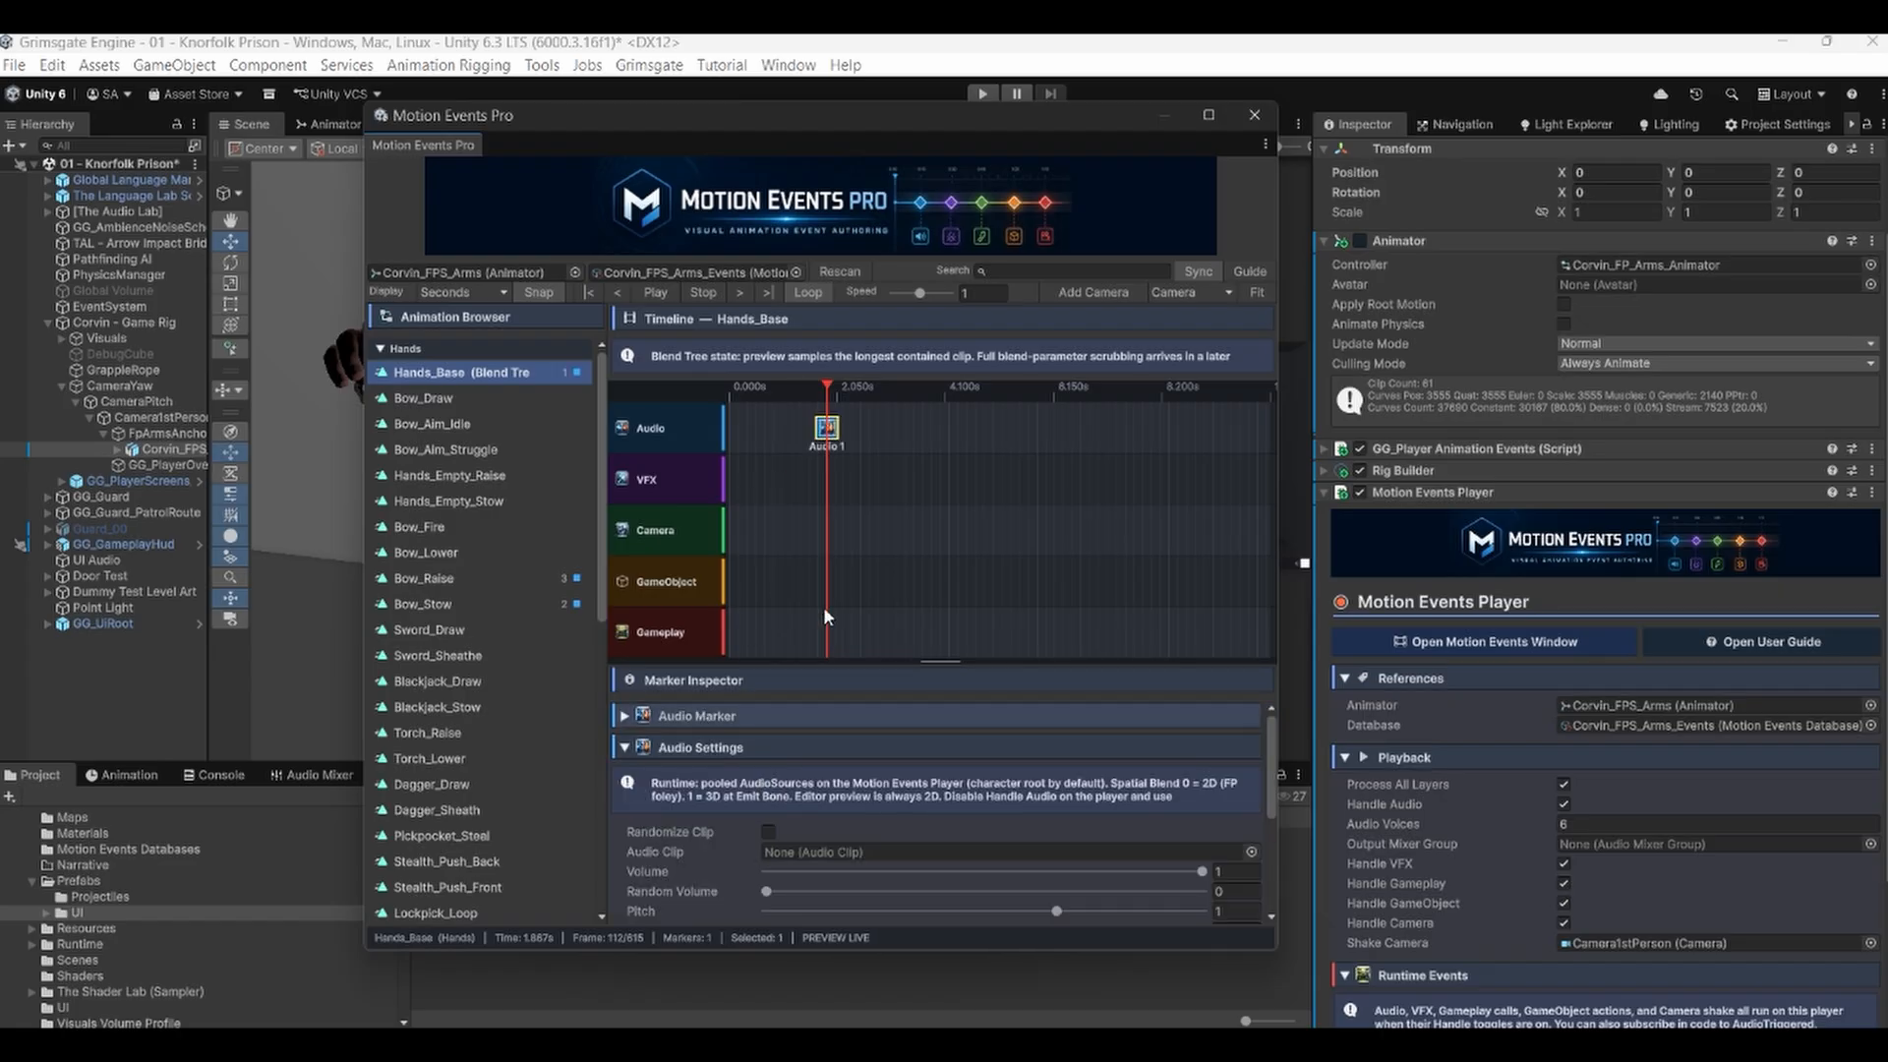
# Delete the Audio marker from the Hands_Base timeline.
pyautogui.rightClick(832, 430)
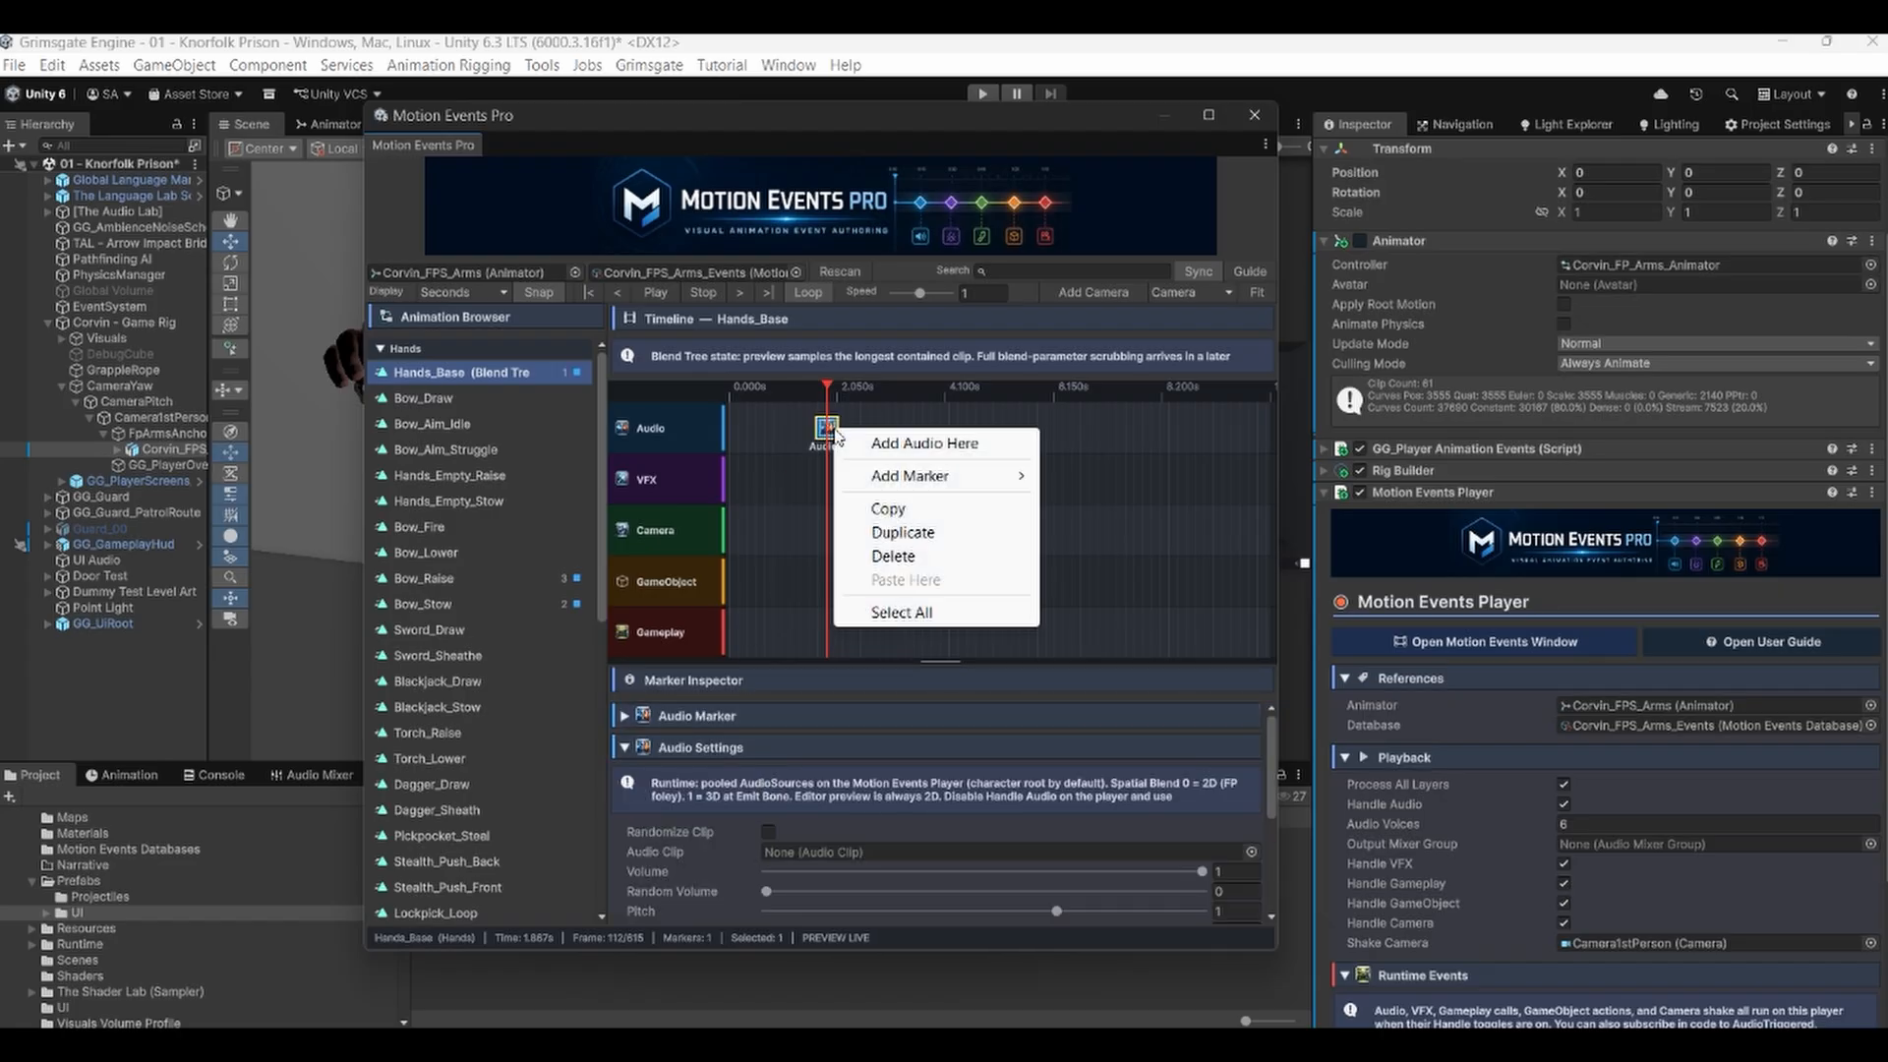
pyautogui.click(893, 556)
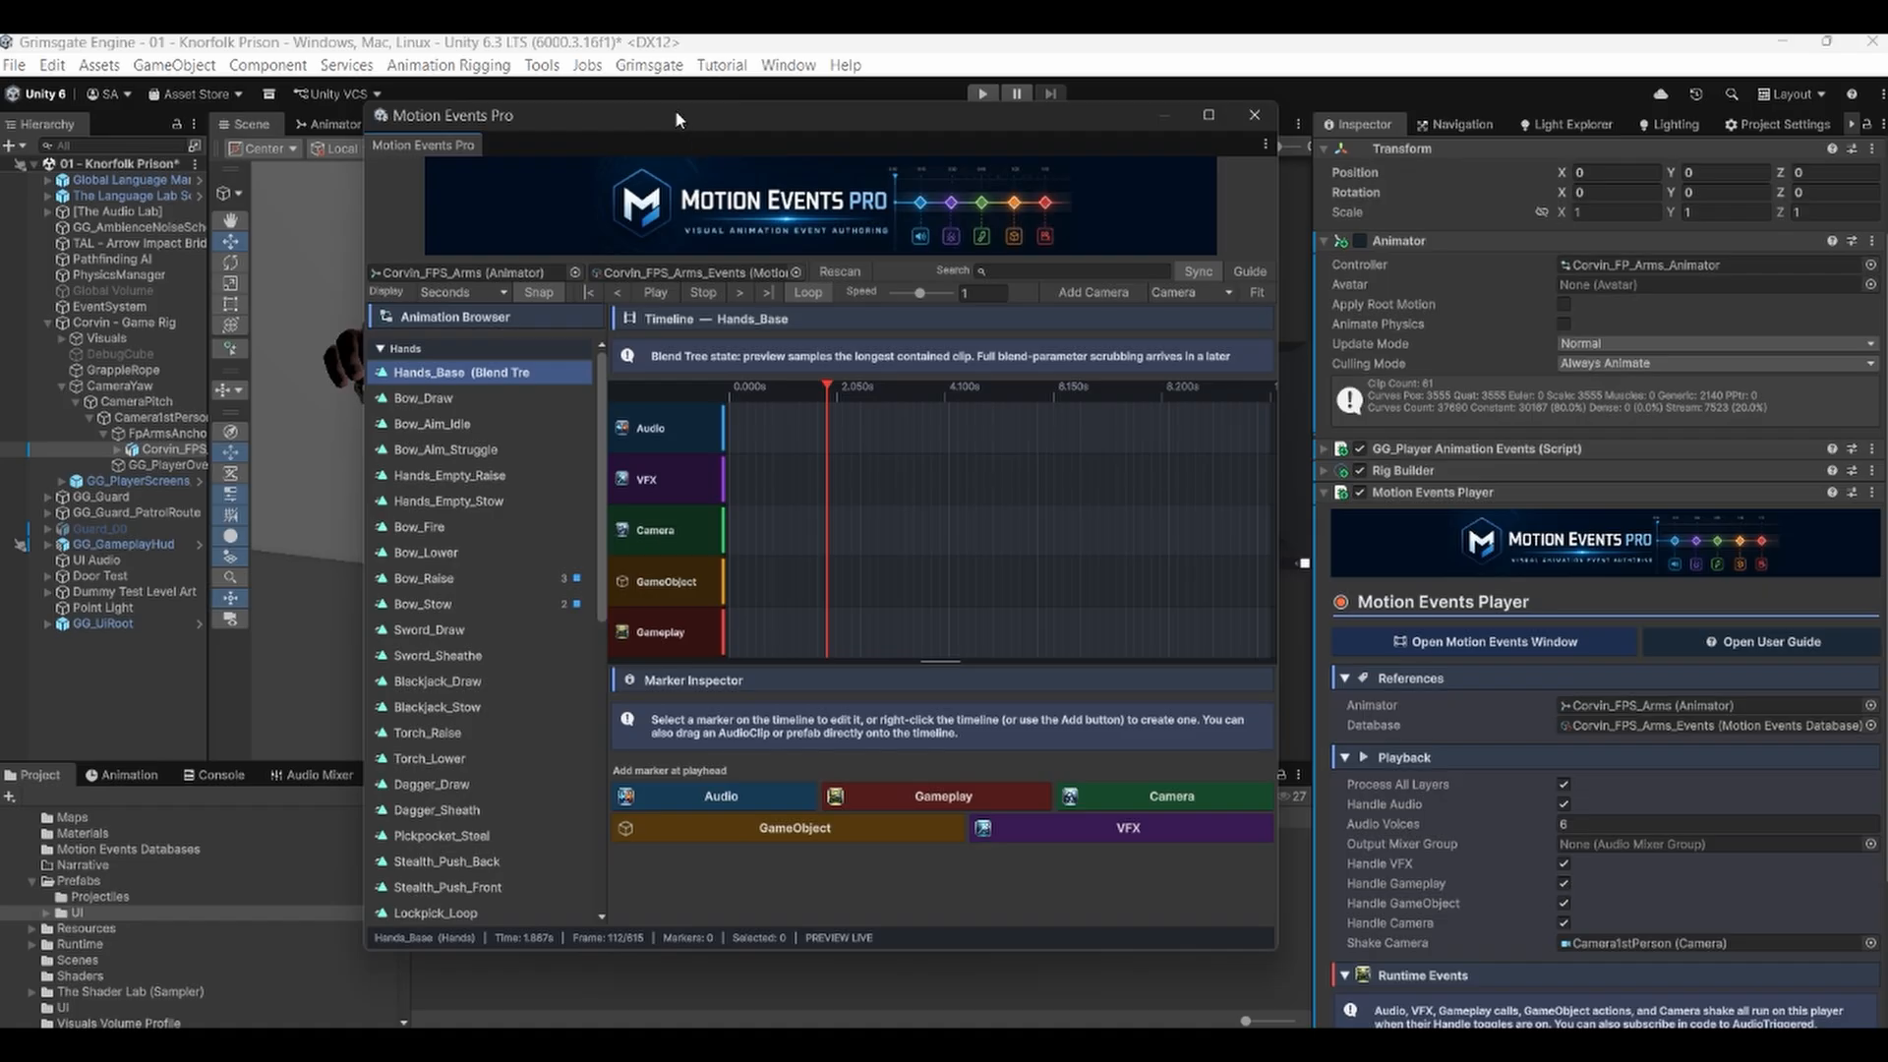
pyautogui.moveTo(679, 111); pyautogui.dragTo(1046, 108)
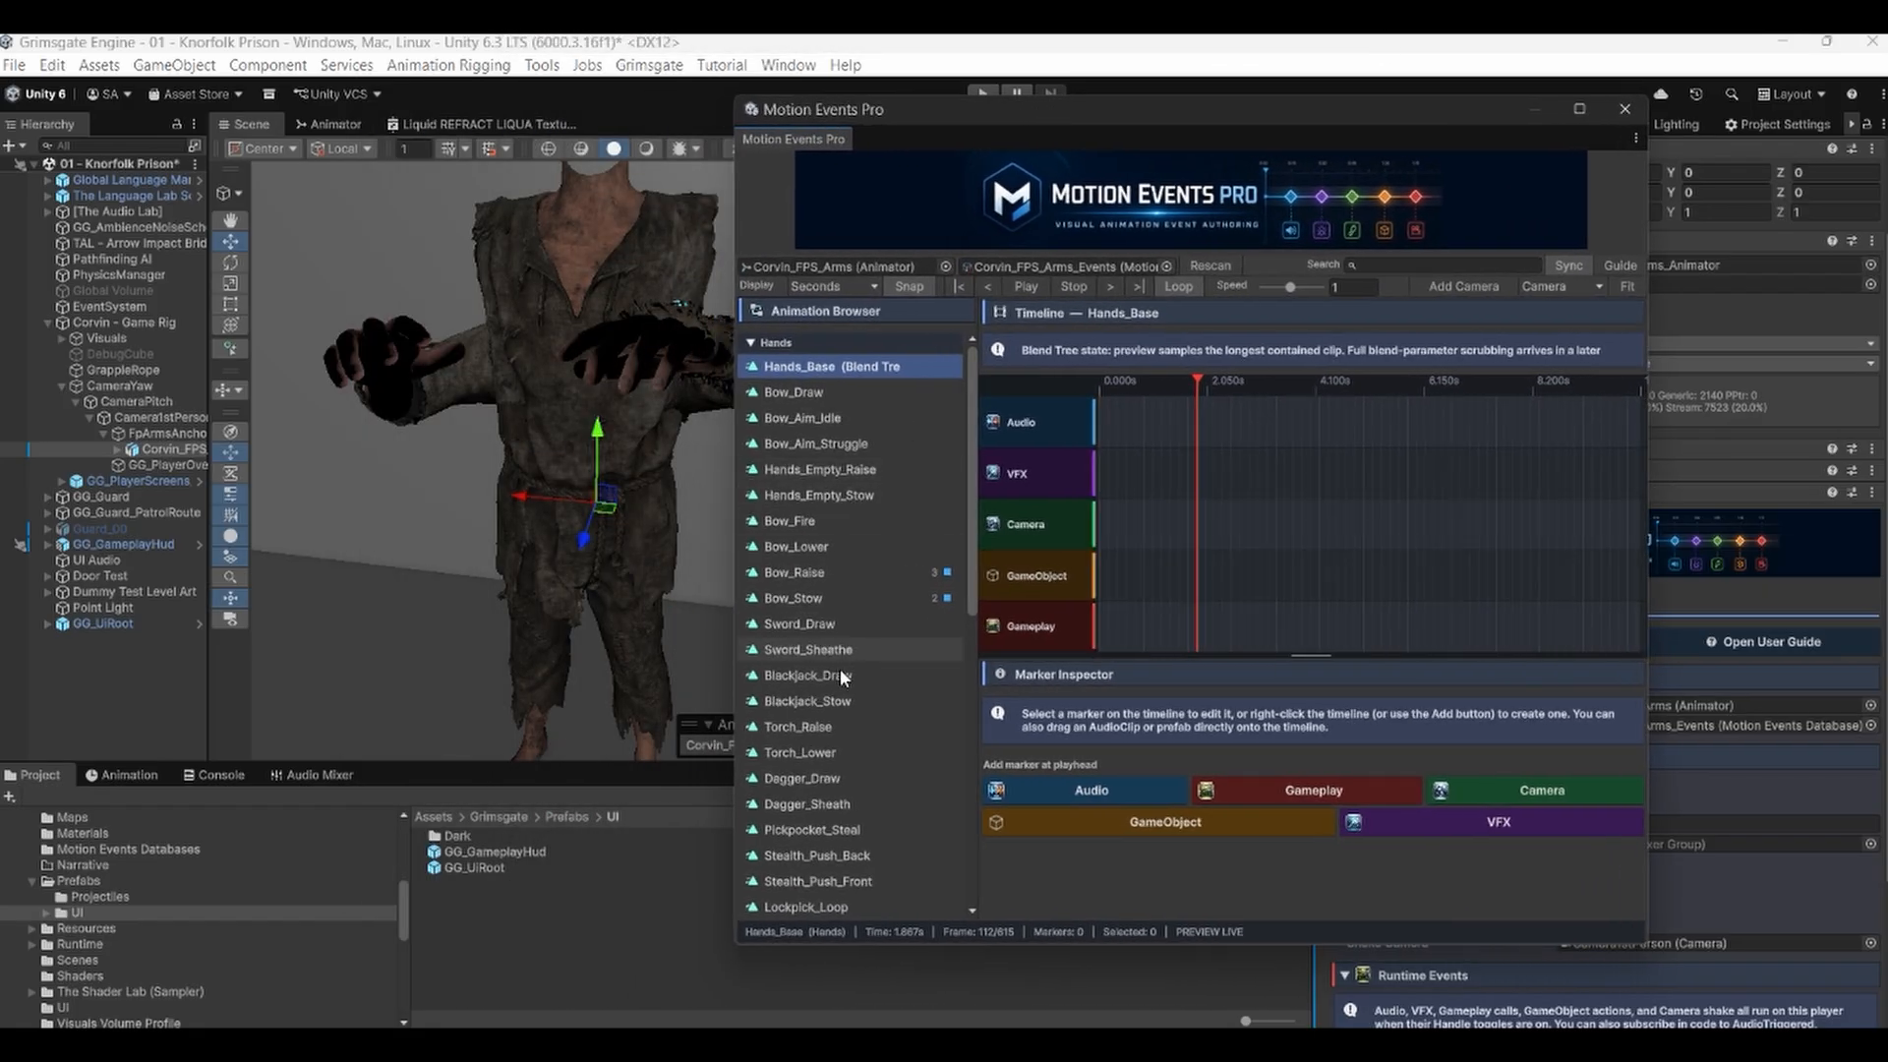
# Open the Bow_Raise clip and scrub its timeline to preview the arm pose.
pyautogui.click(800, 572)
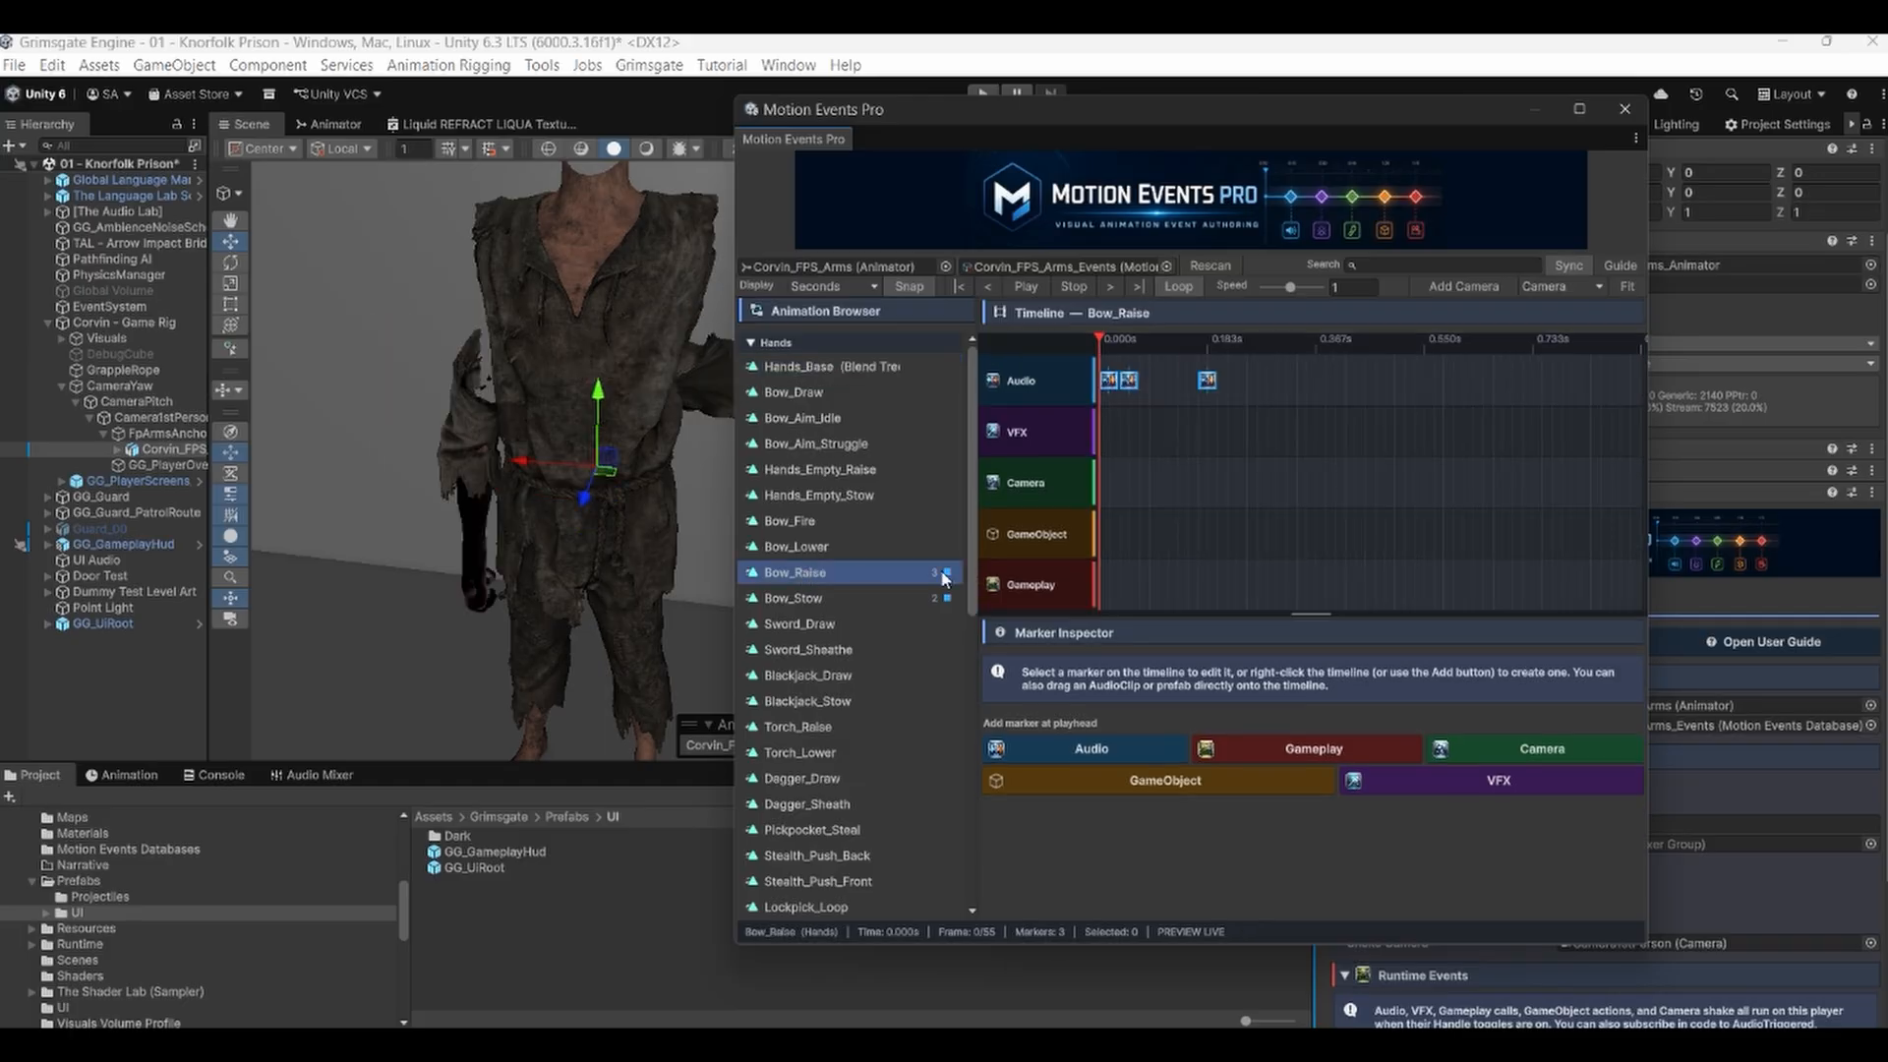
pyautogui.moveTo(588, 571); pyautogui.dragTo(481, 582, button='middle')
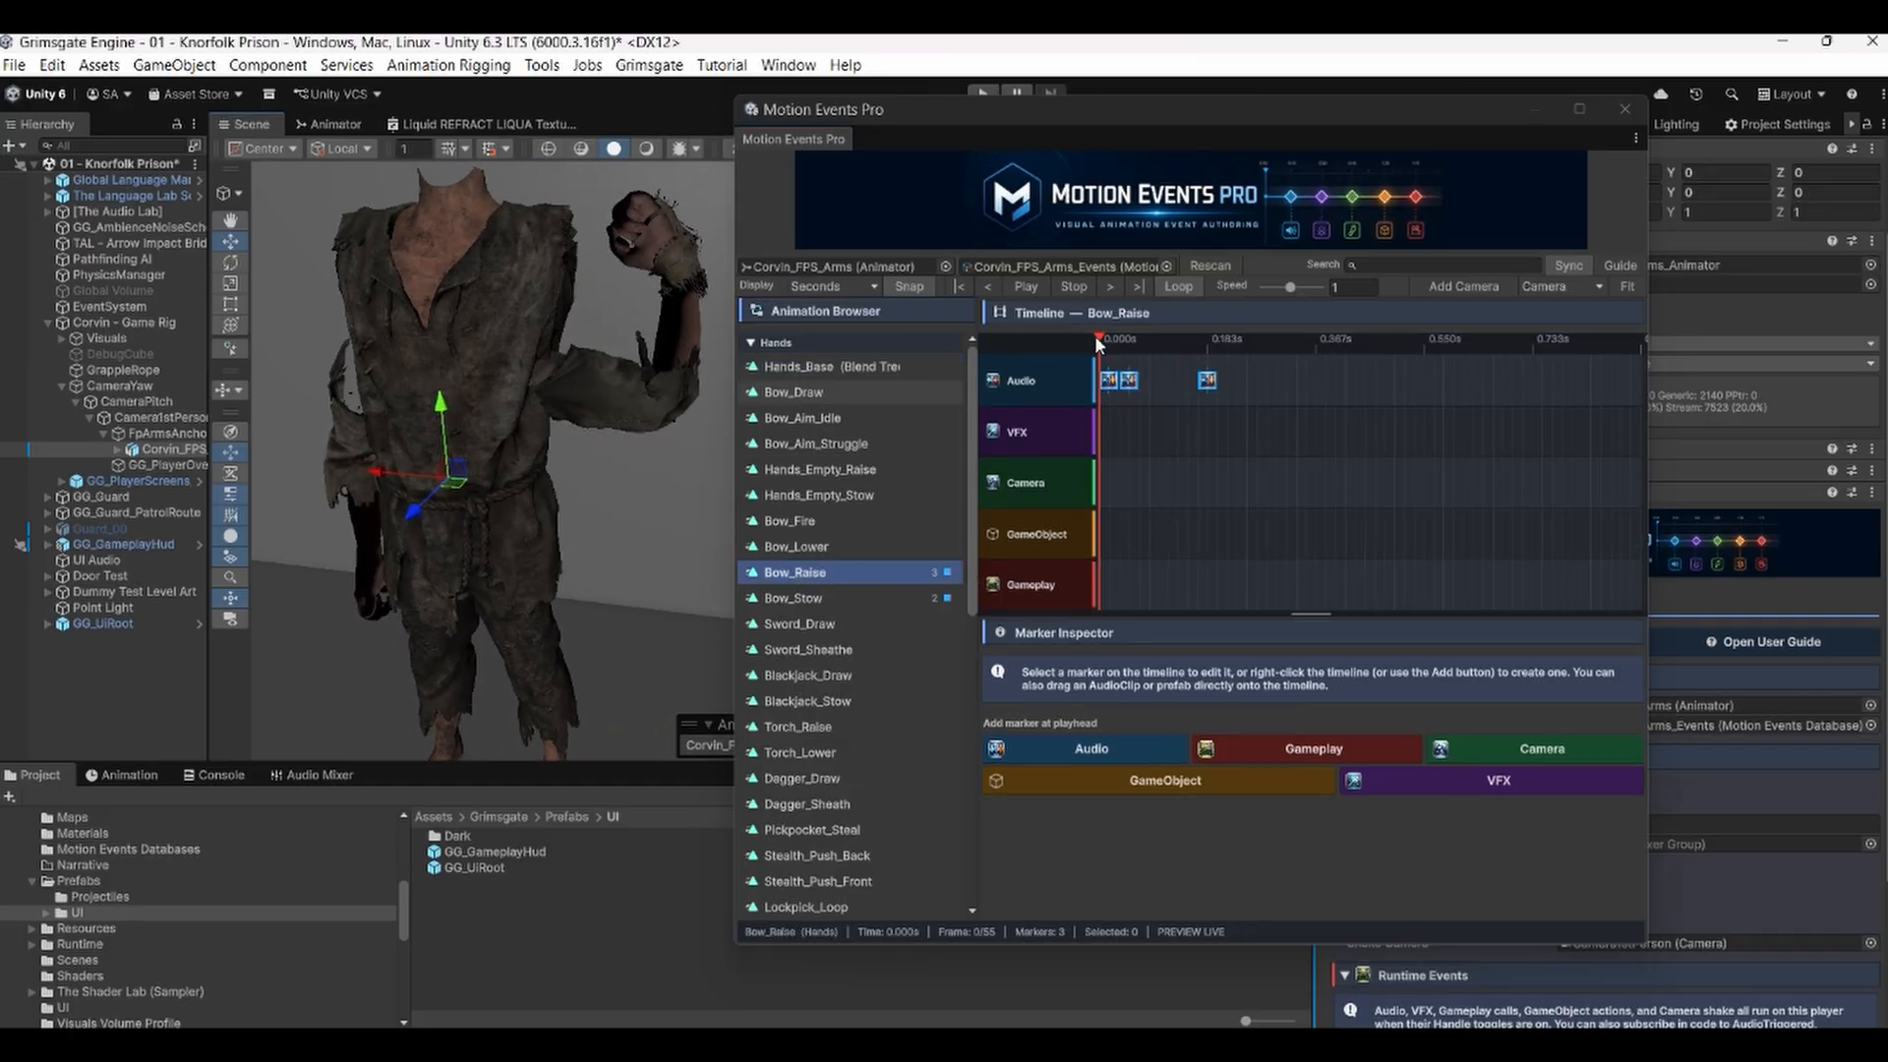
pyautogui.moveTo(1101, 350); pyautogui.dragTo(1316, 378)
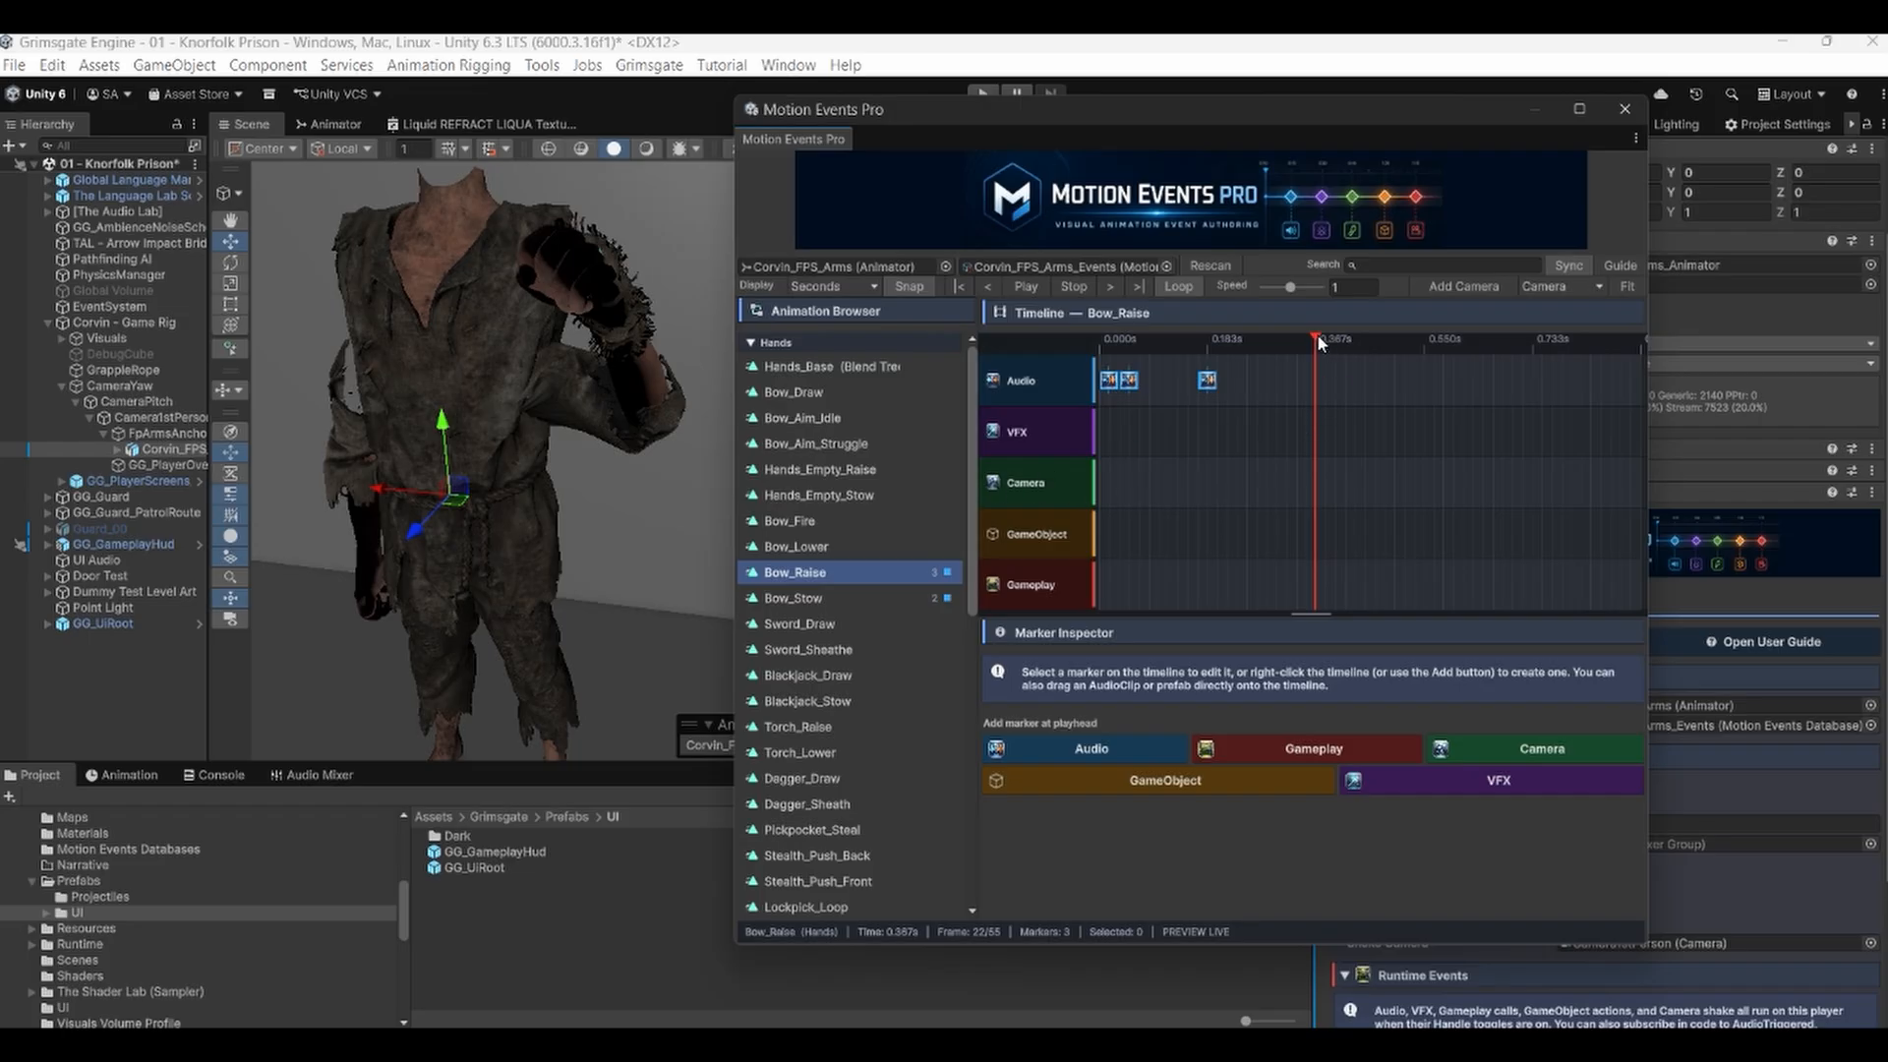
pyautogui.moveTo(1318, 333)
pyautogui.mouseDown()
pyautogui.moveTo(1279, 339)
pyautogui.moveTo(1314, 344)
pyautogui.mouseUp()
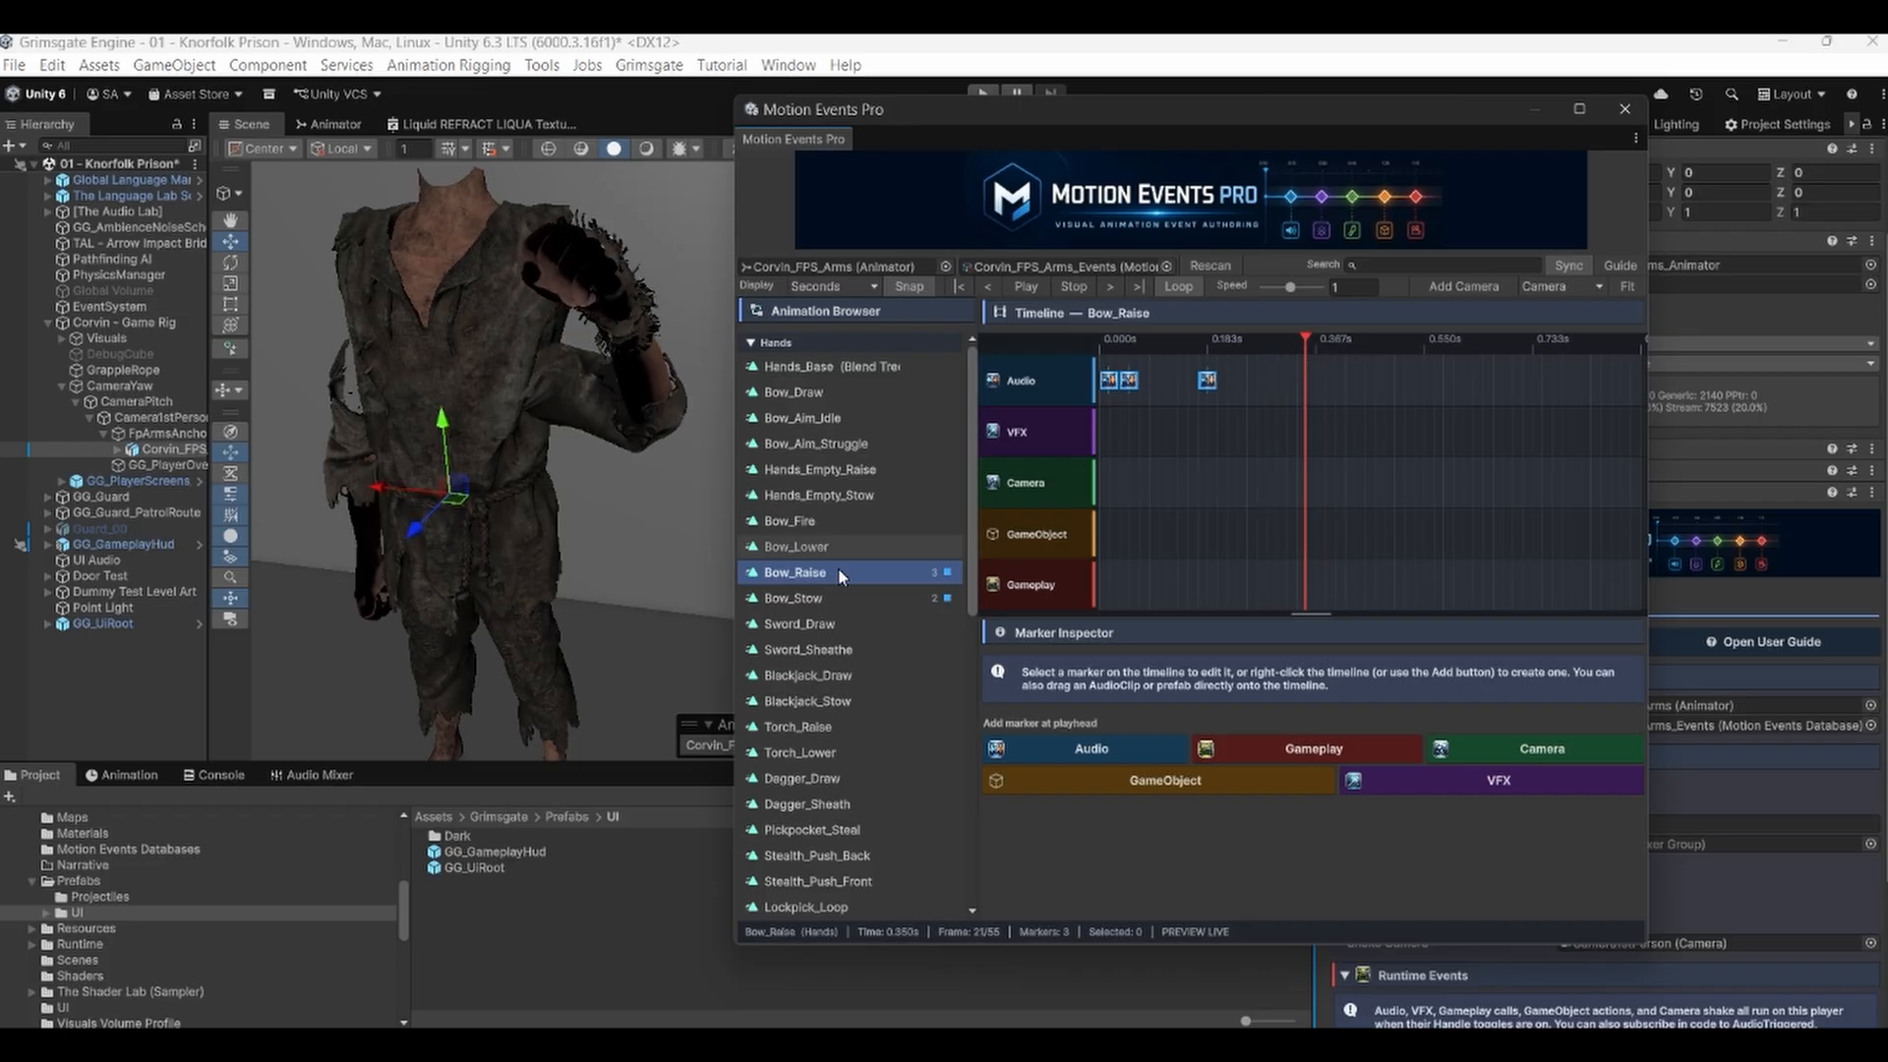
# Open the Bow_Stow clip and play then stop its preview.
pyautogui.click(794, 598)
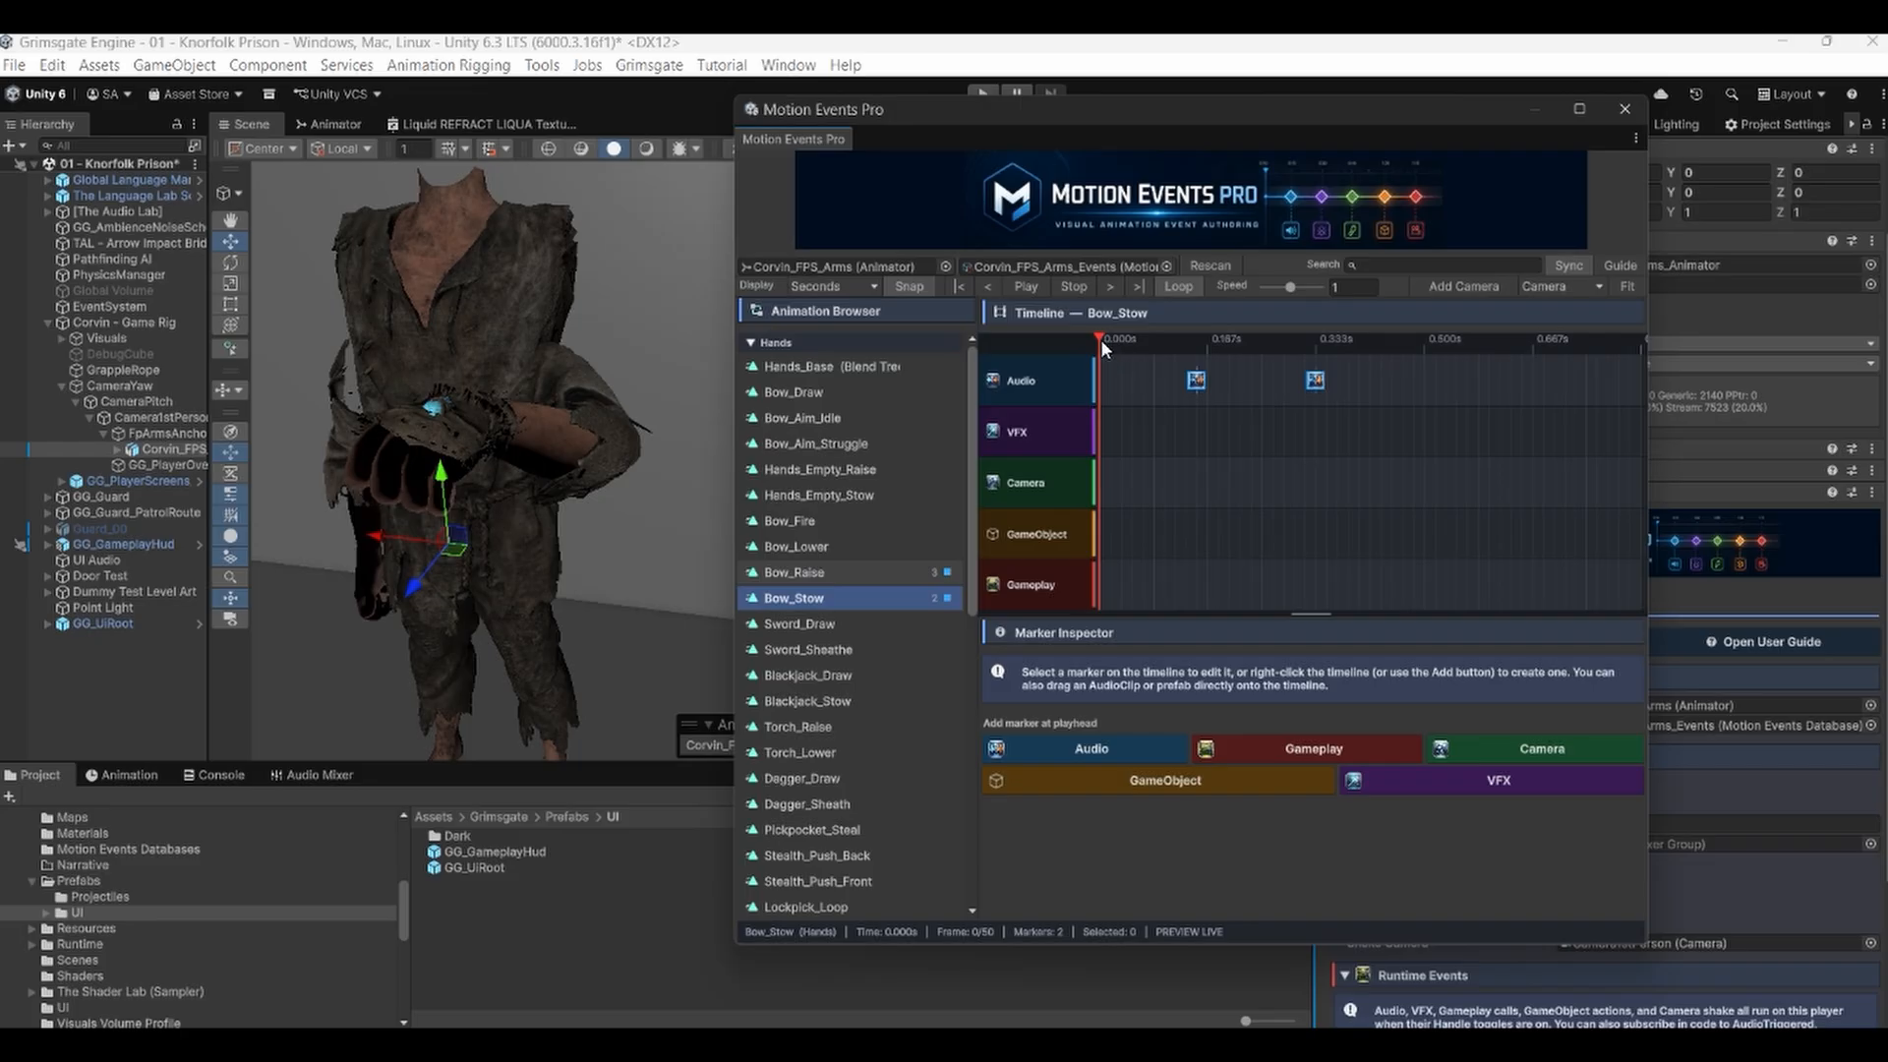
pyautogui.click(1028, 285)
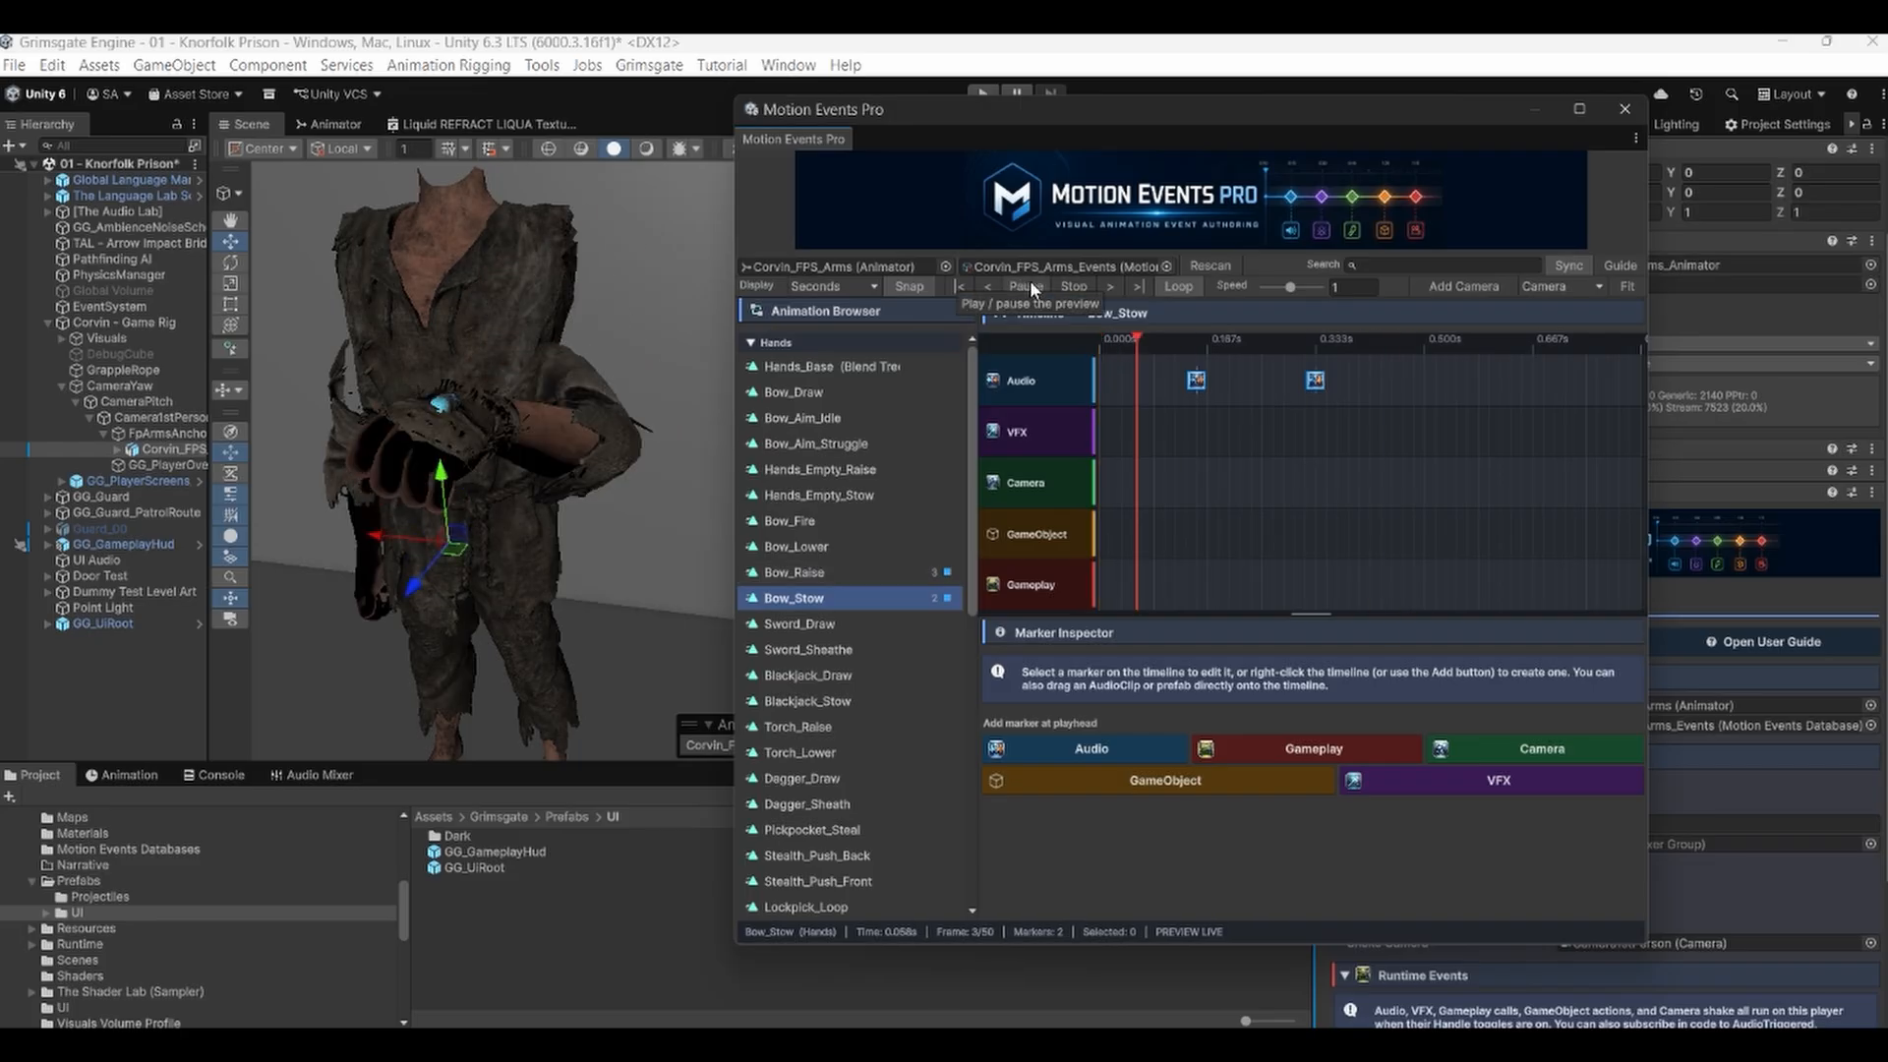
pyautogui.click(1082, 292)
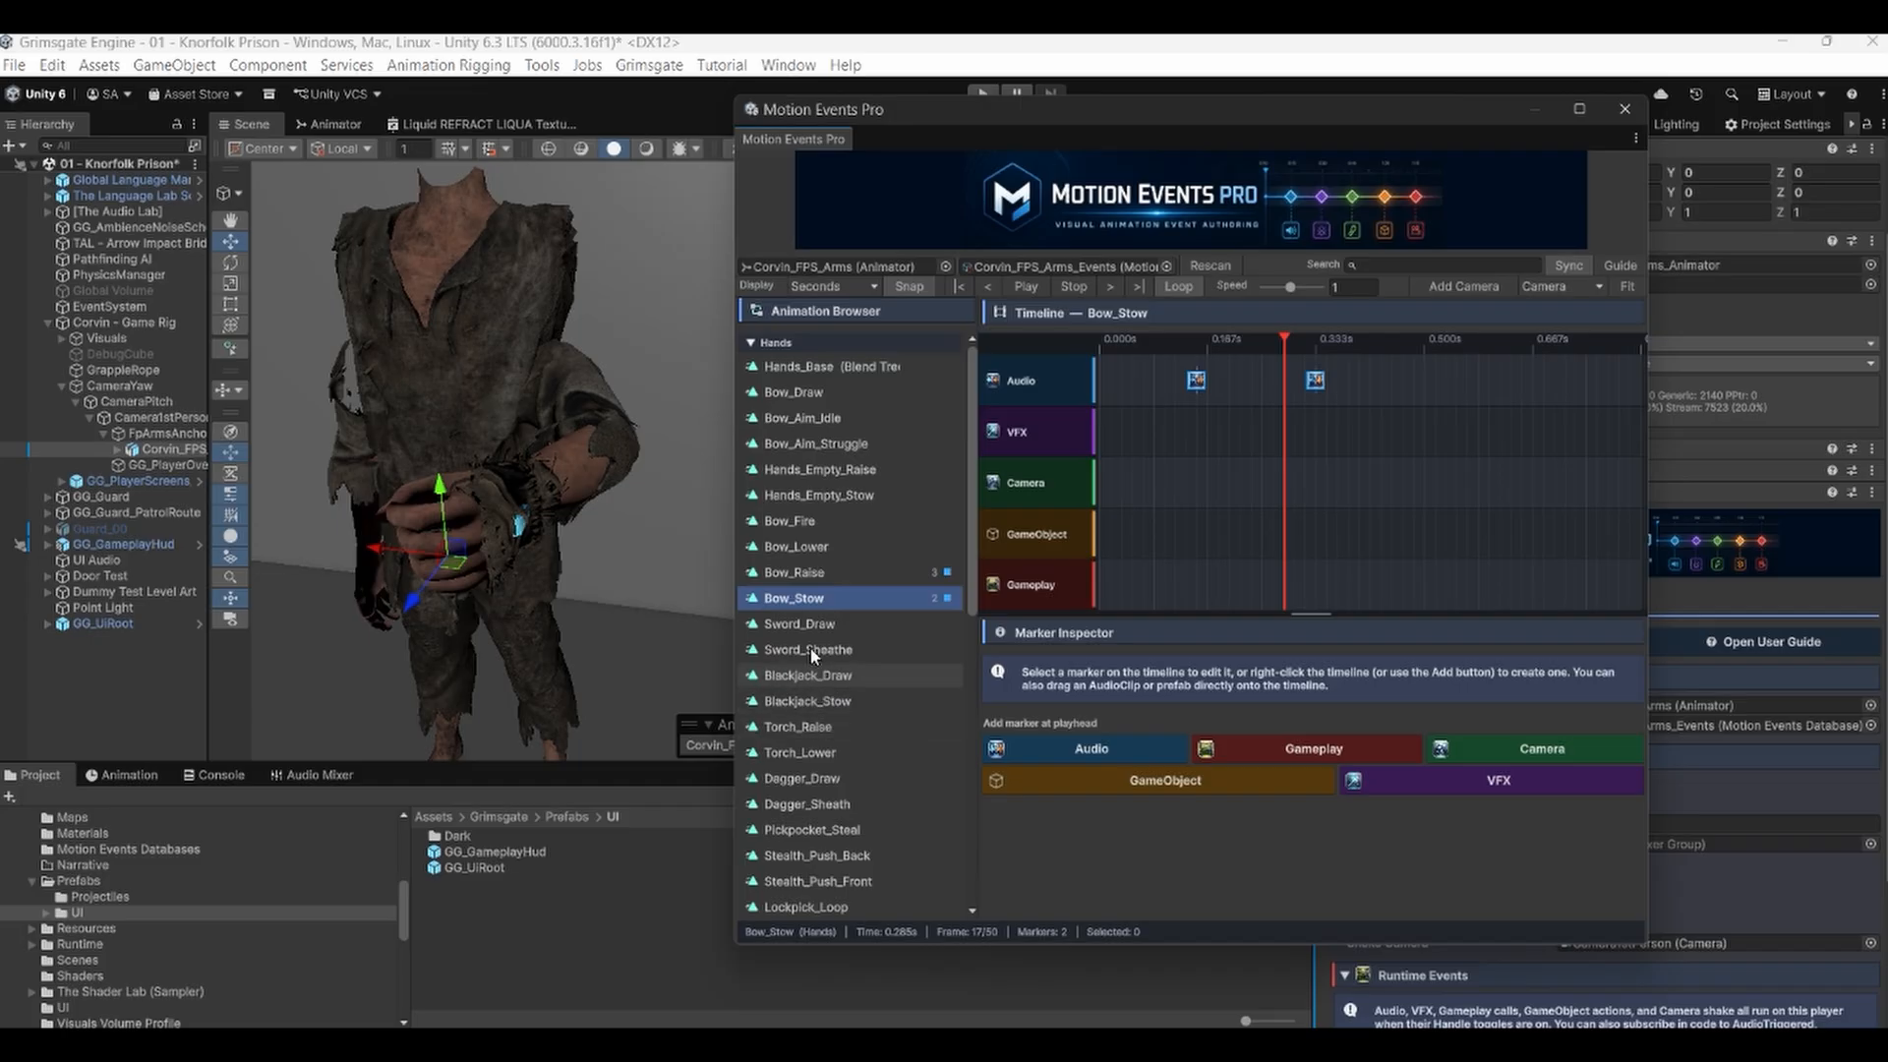
# Open the Sword_Draw clip and play then pause its preview.
pyautogui.click(863, 622)
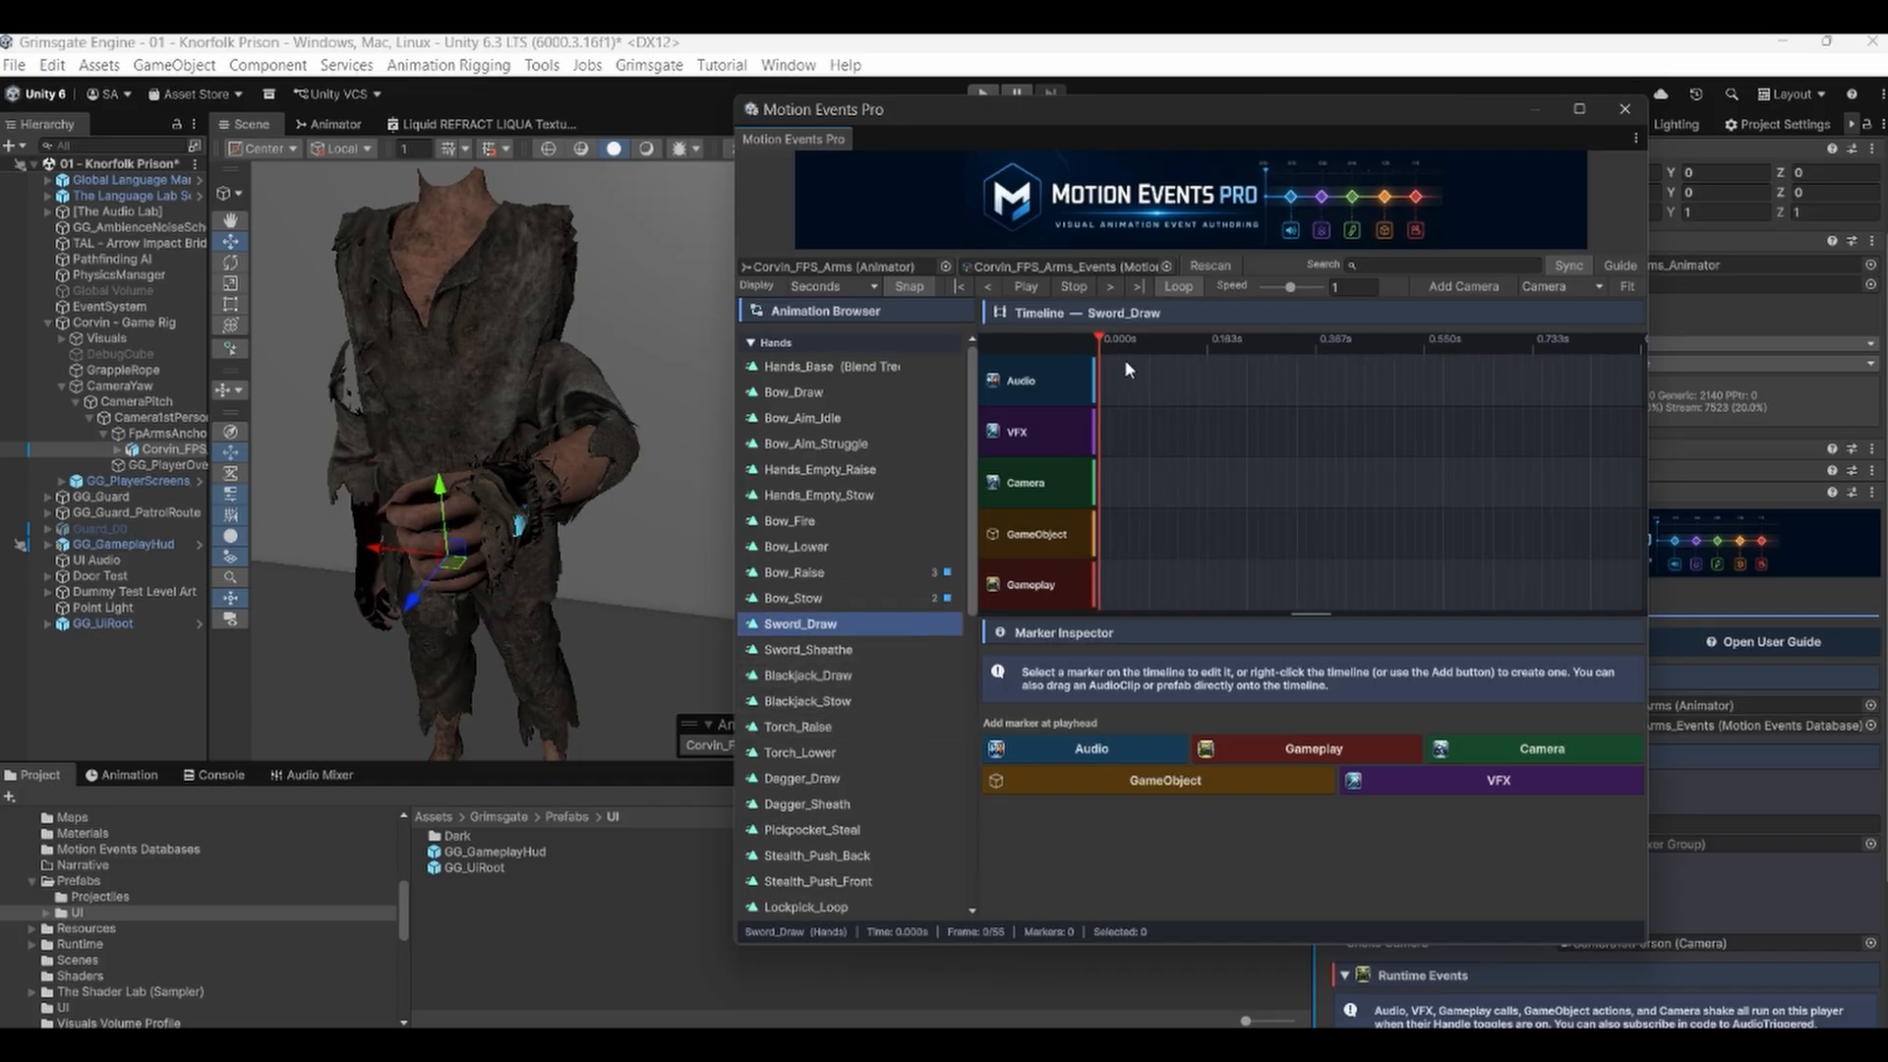
pyautogui.click(1036, 286)
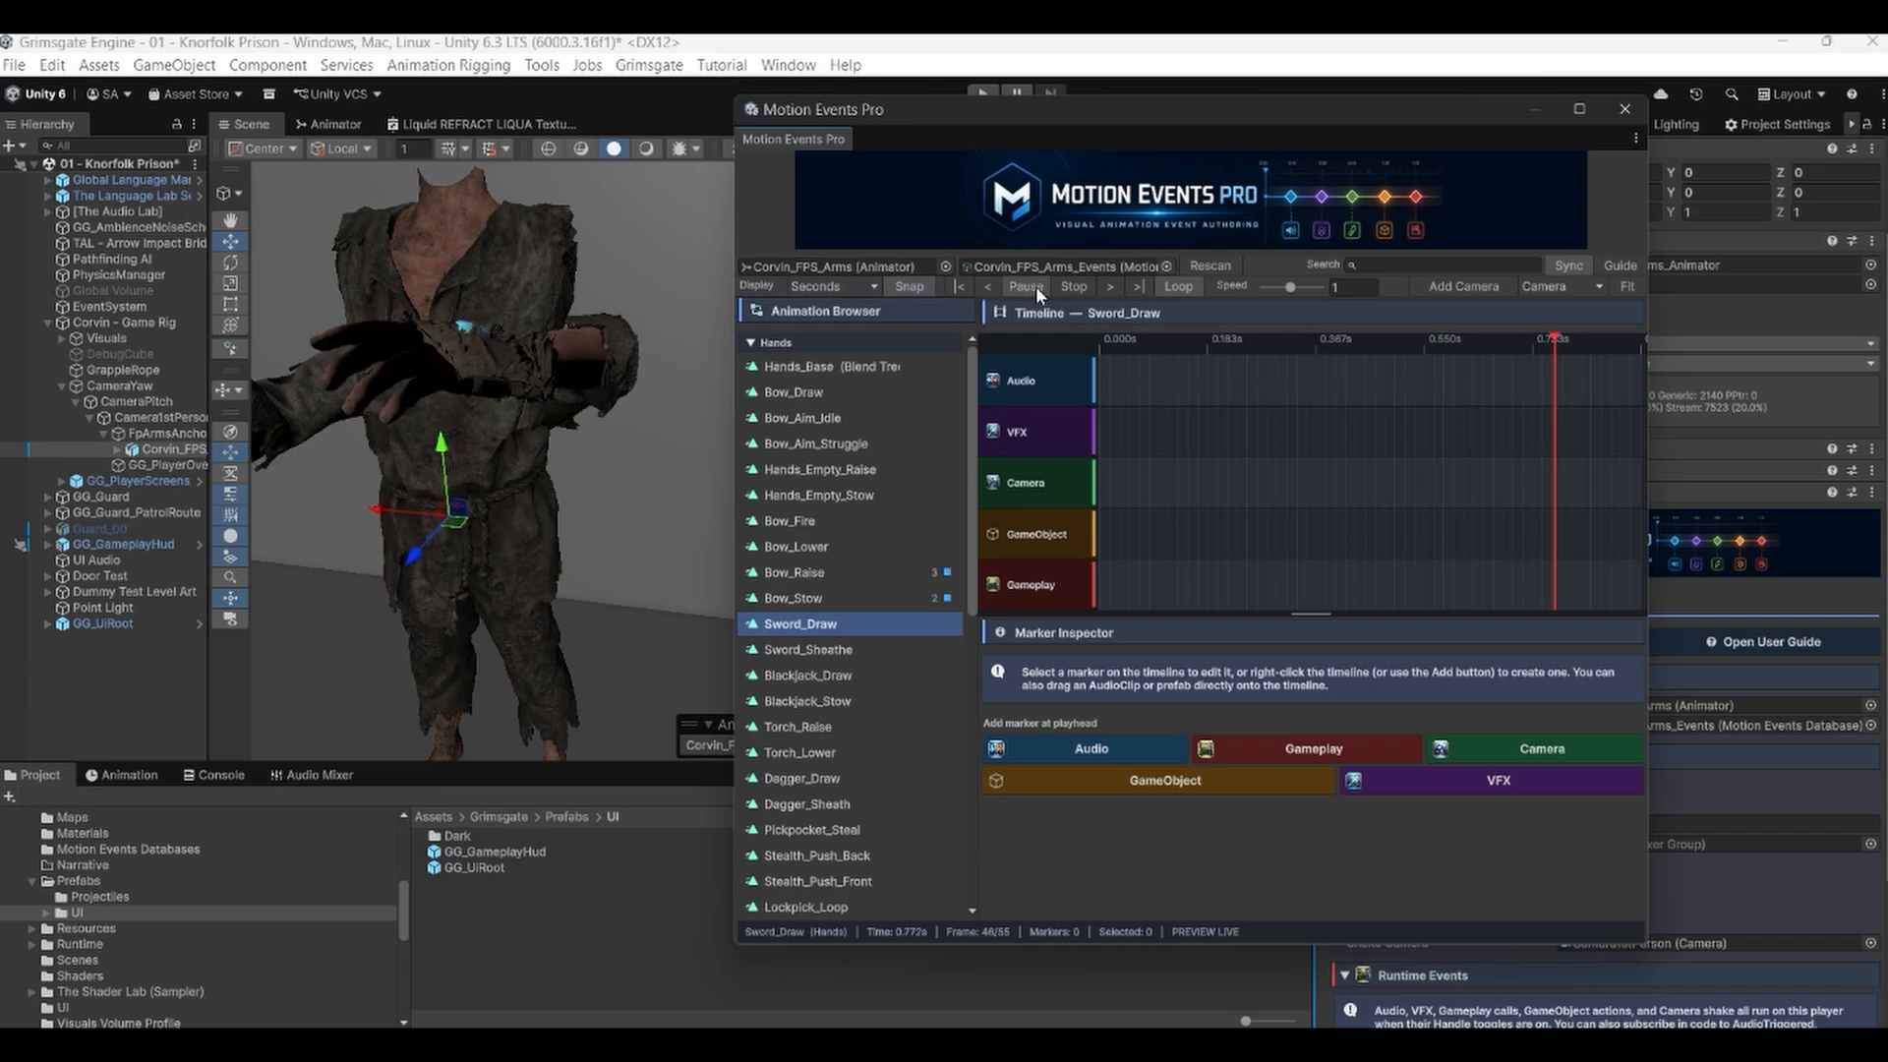
pyautogui.click(1035, 286)
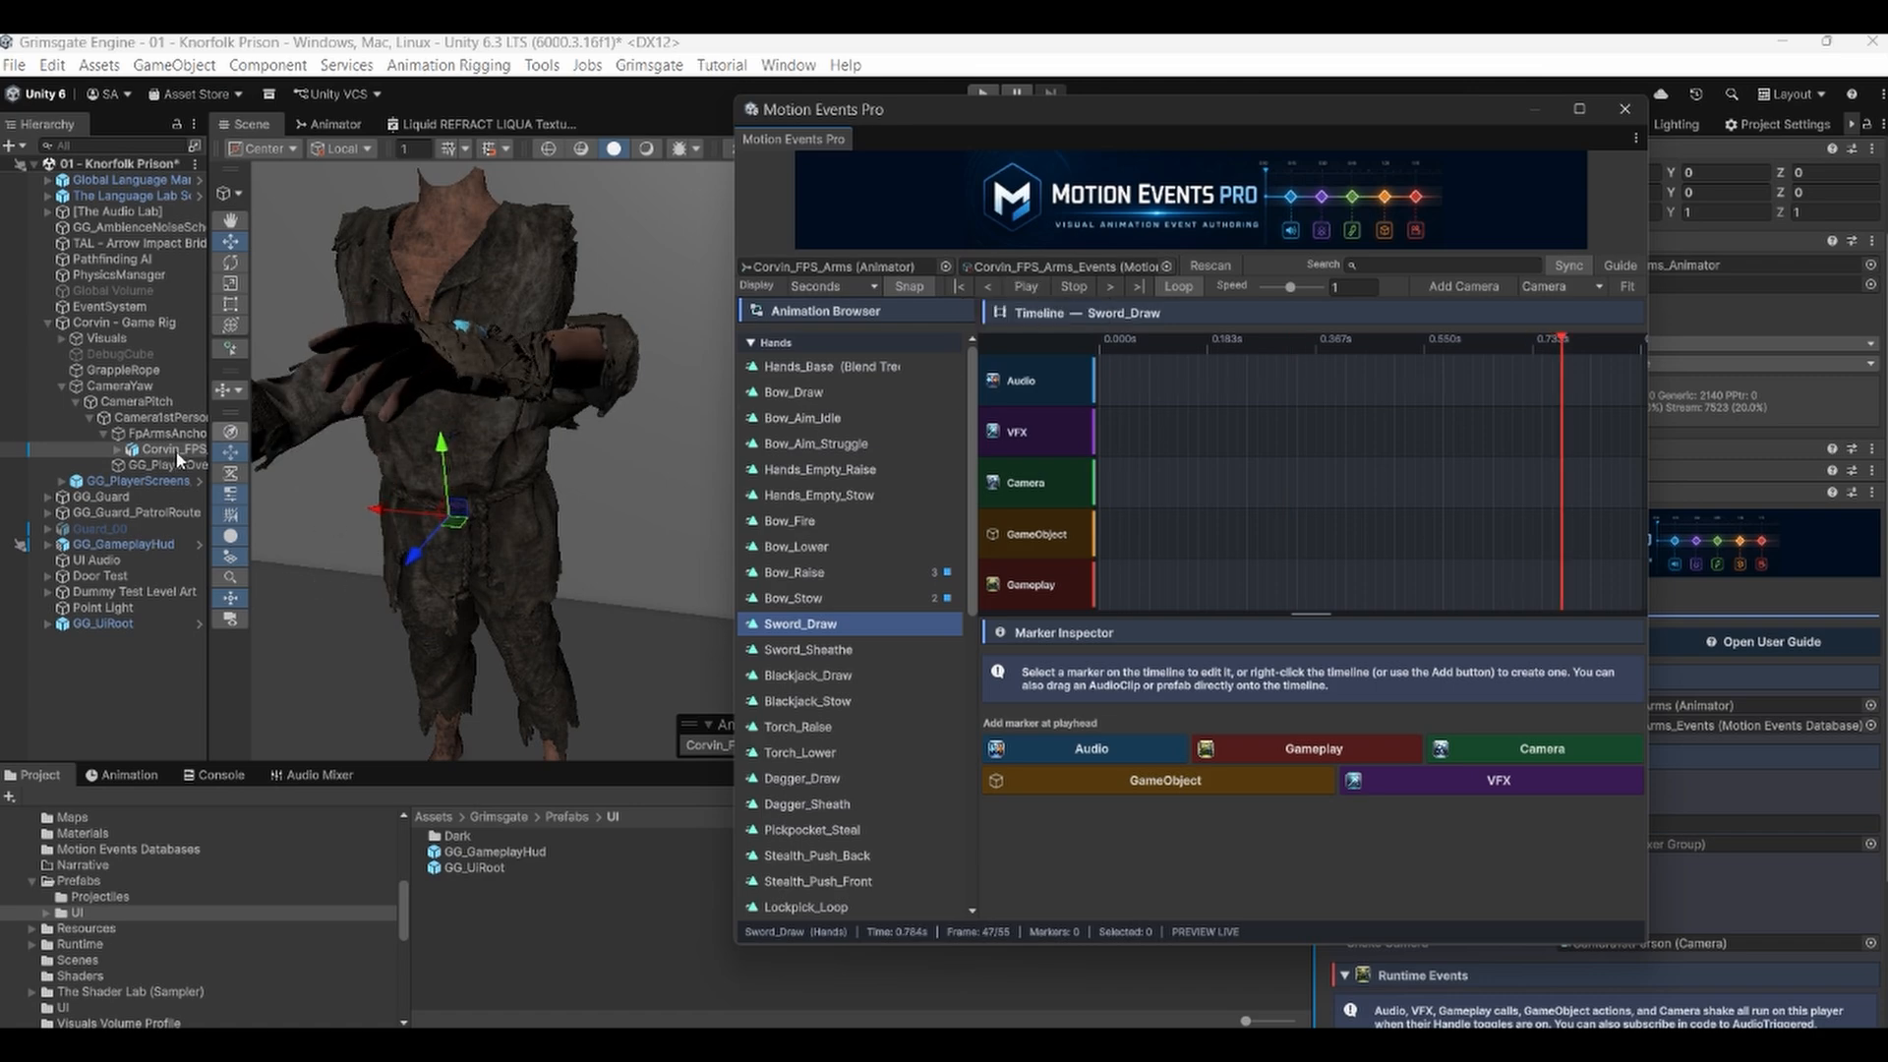
# Find the Sword object under the Corvin_FPS arms hierarchy and enable it.
pyautogui.click(117, 452)
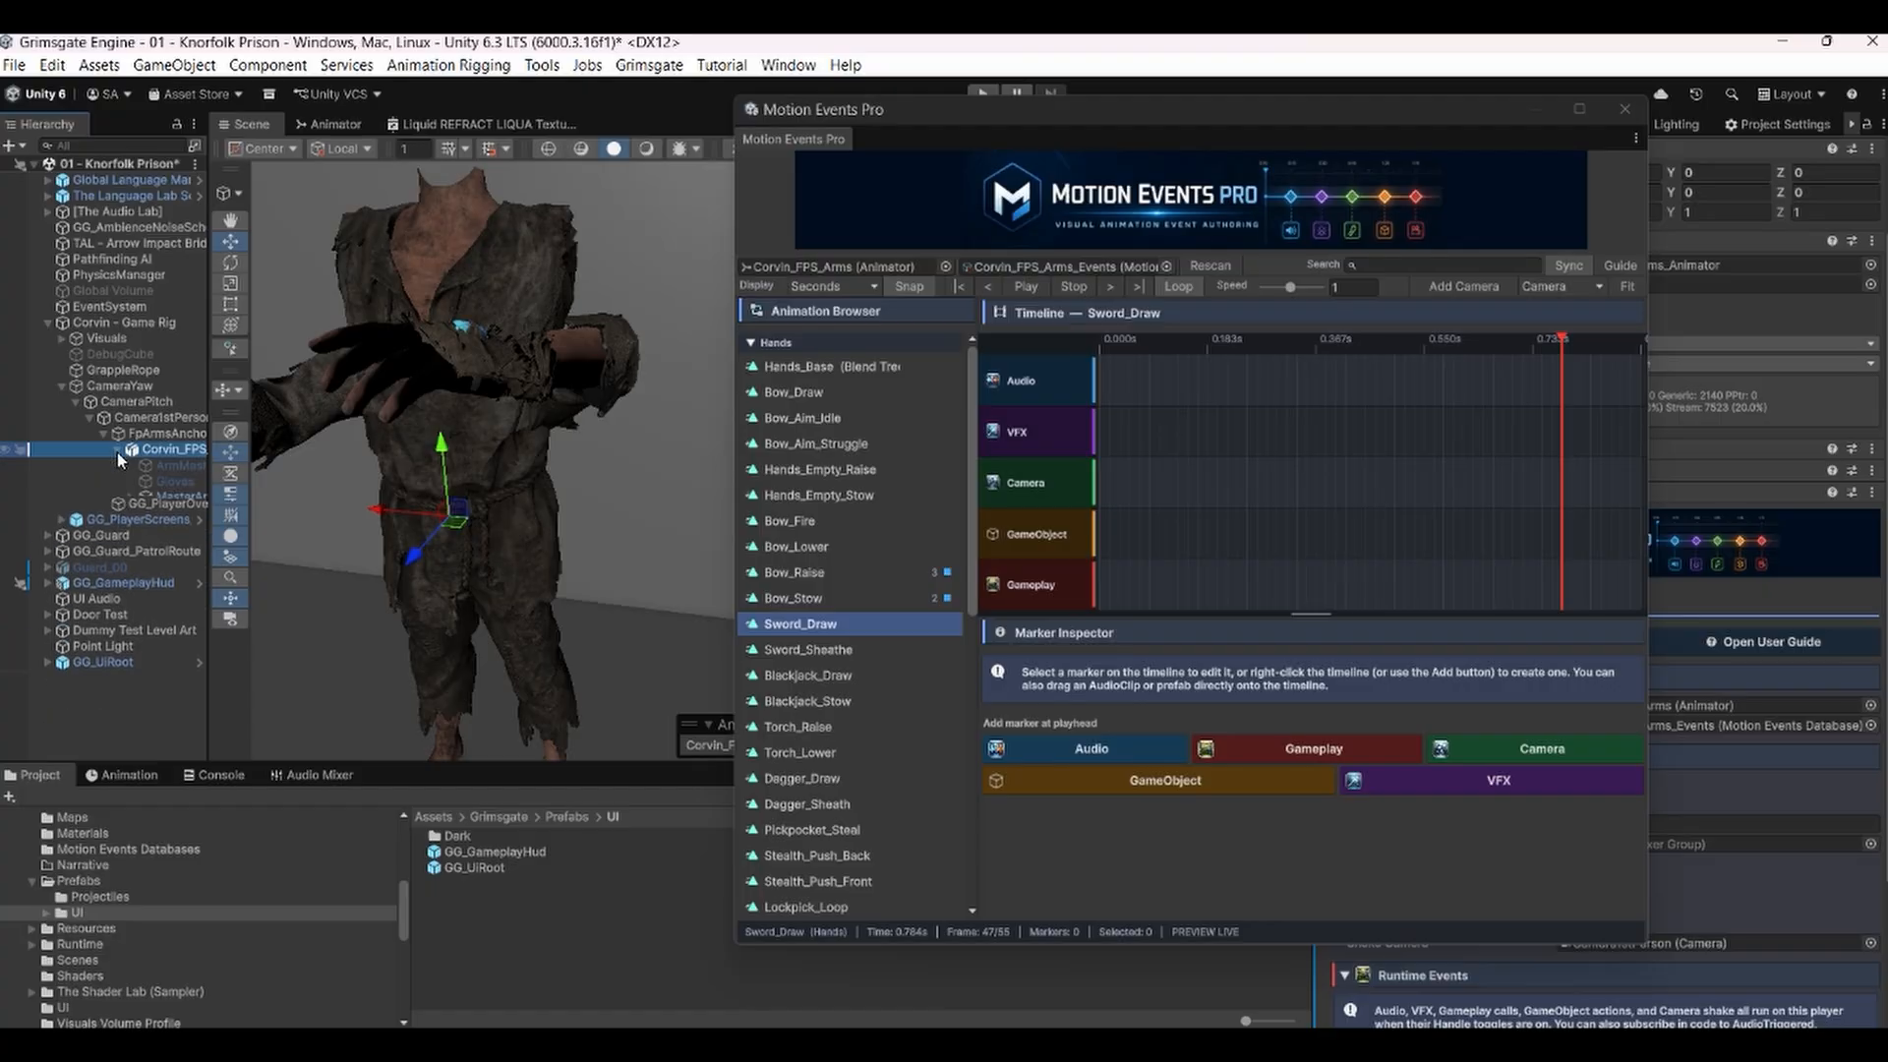
pyautogui.keyDown('alt'); pyautogui.click(118, 451); pyautogui.keyUp('alt')
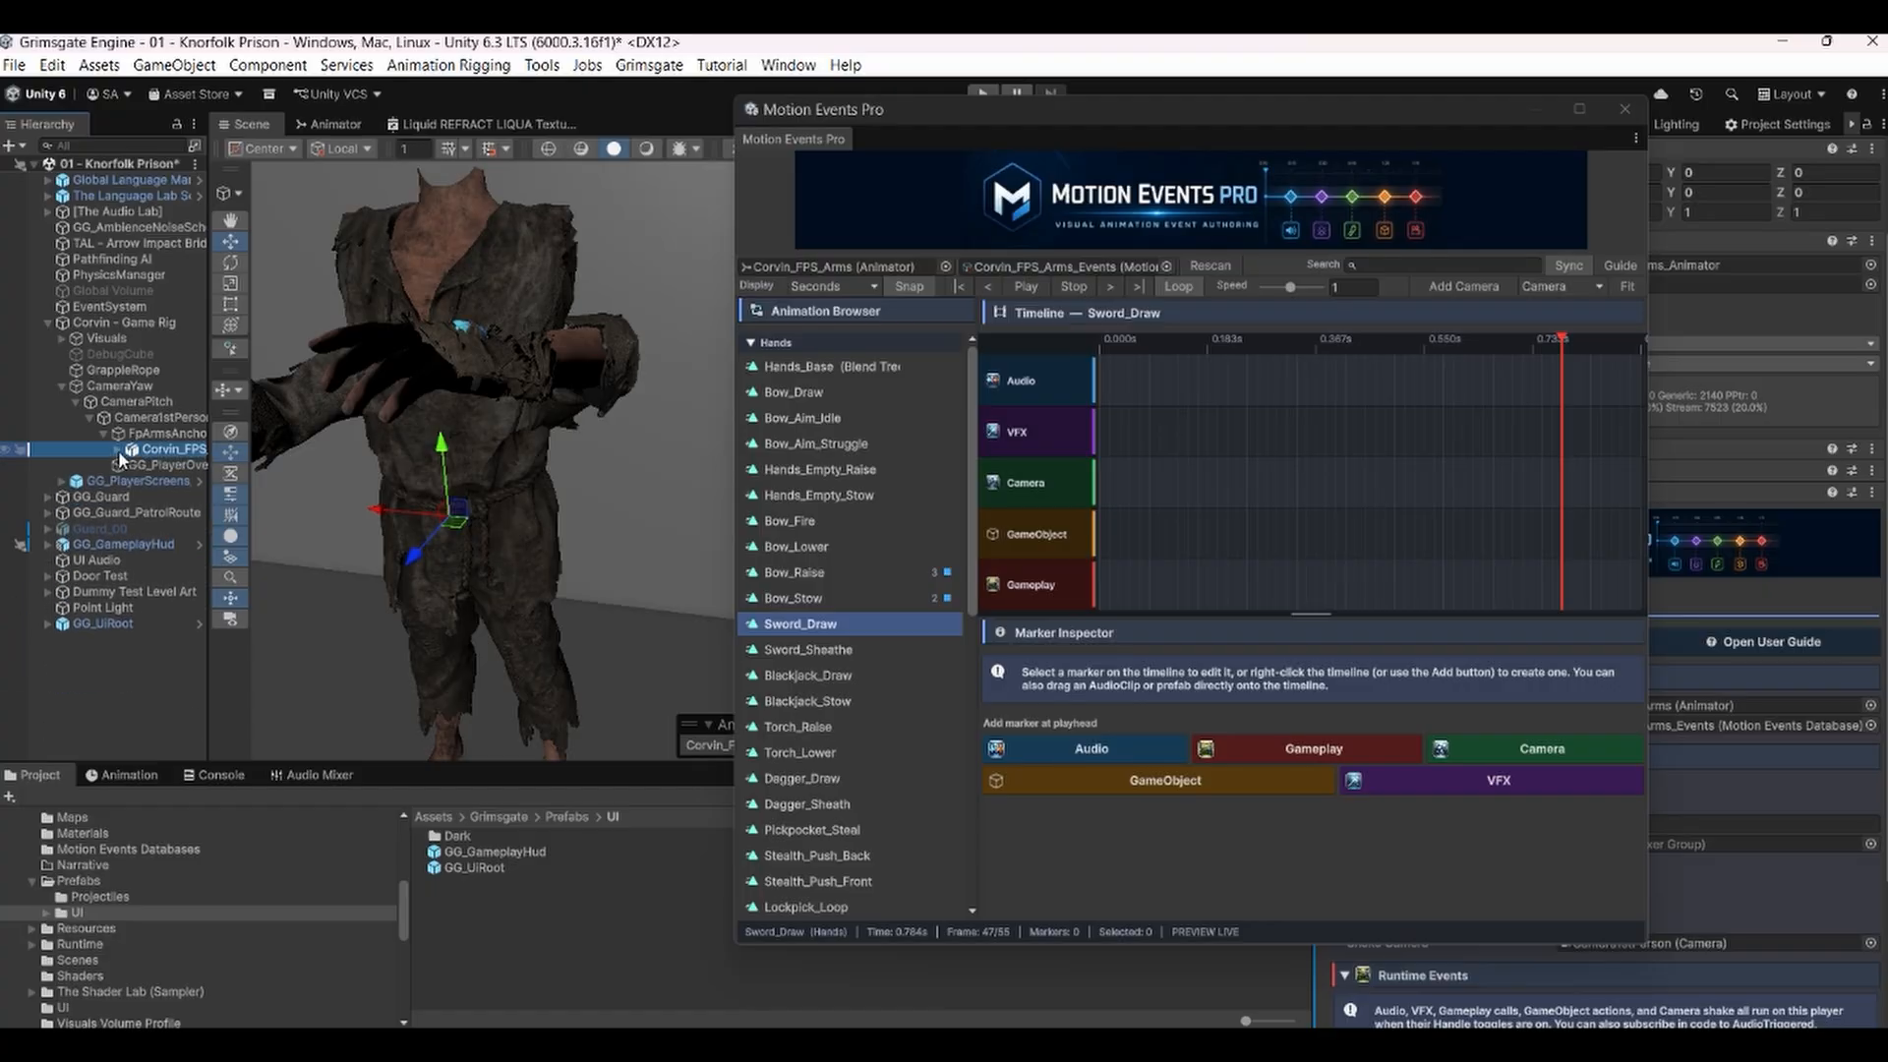
pyautogui.moveTo(207, 435); pyautogui.dragTo(382, 435)
pyautogui.scroll(-10, 292, 590)
pyautogui.scroll(-6, 291, 626)
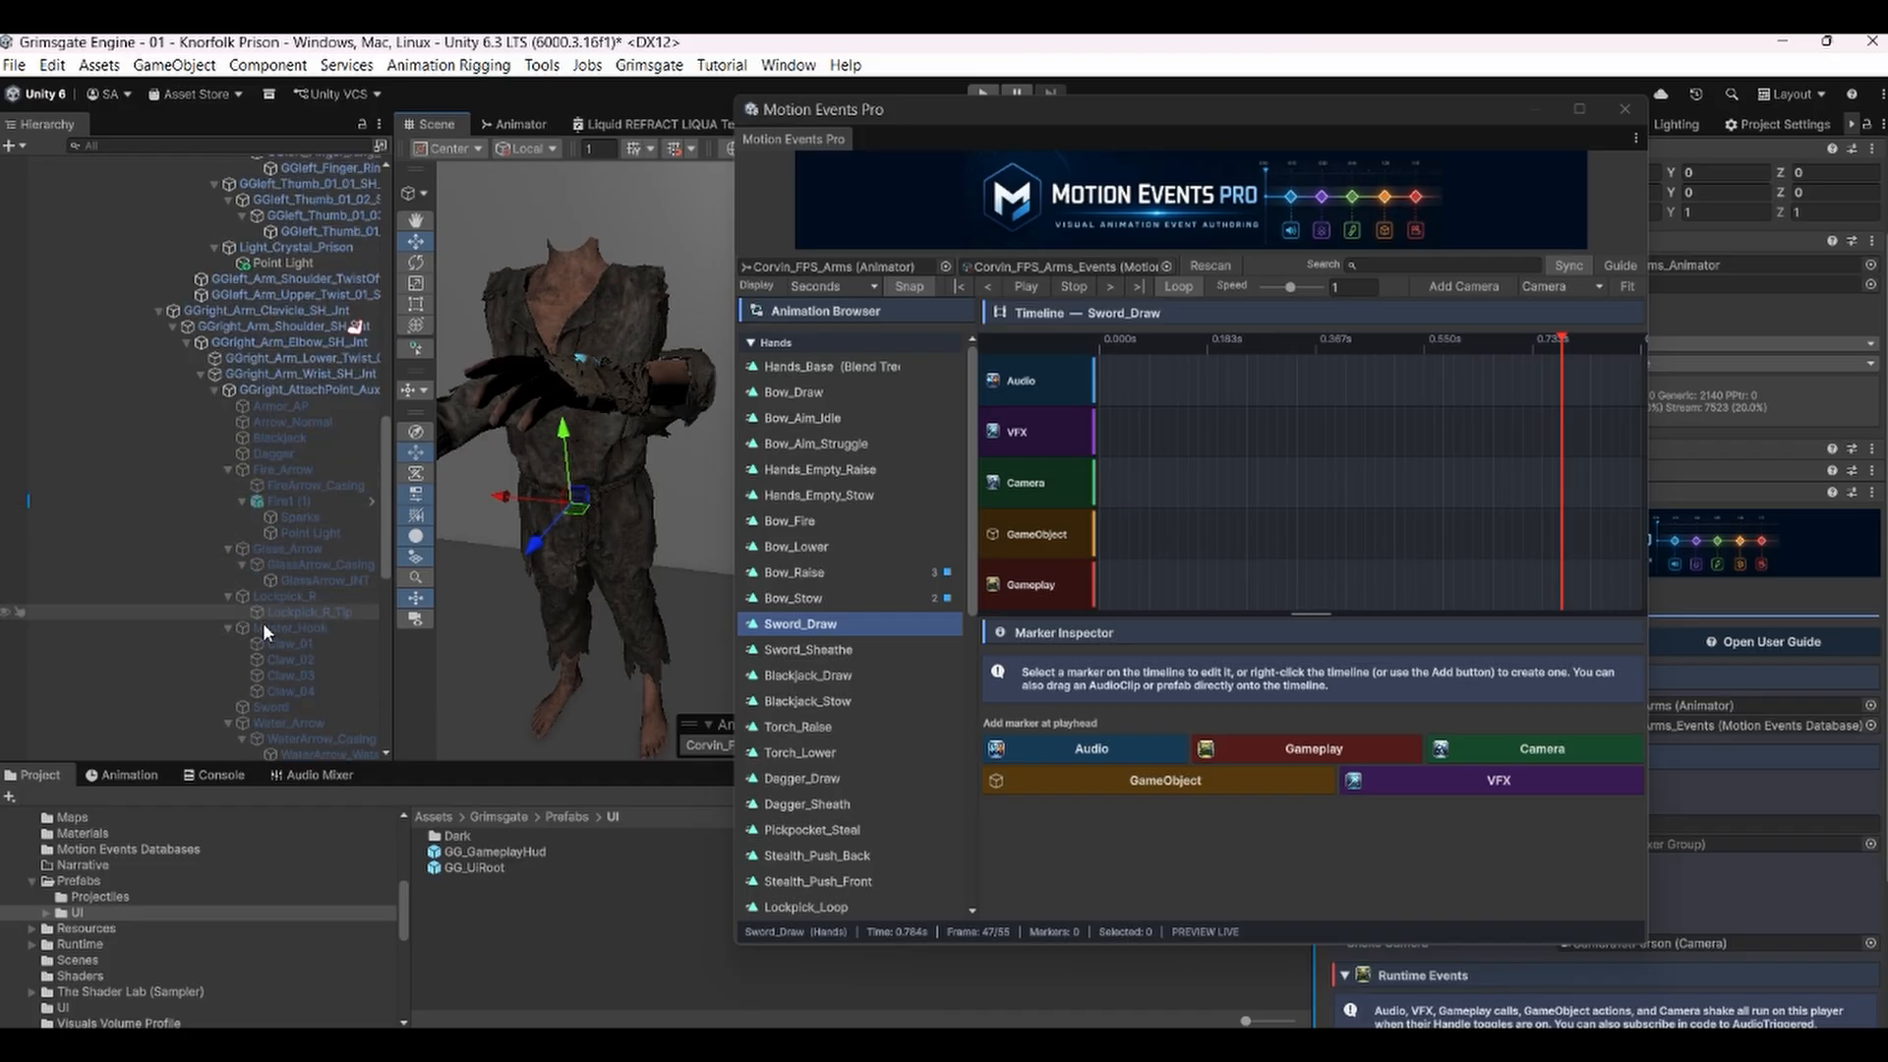
pyautogui.click(269, 705)
pyautogui.moveTo(1454, 118); pyautogui.dragTo(1317, 320)
pyautogui.scroll(3, 1389, 260)
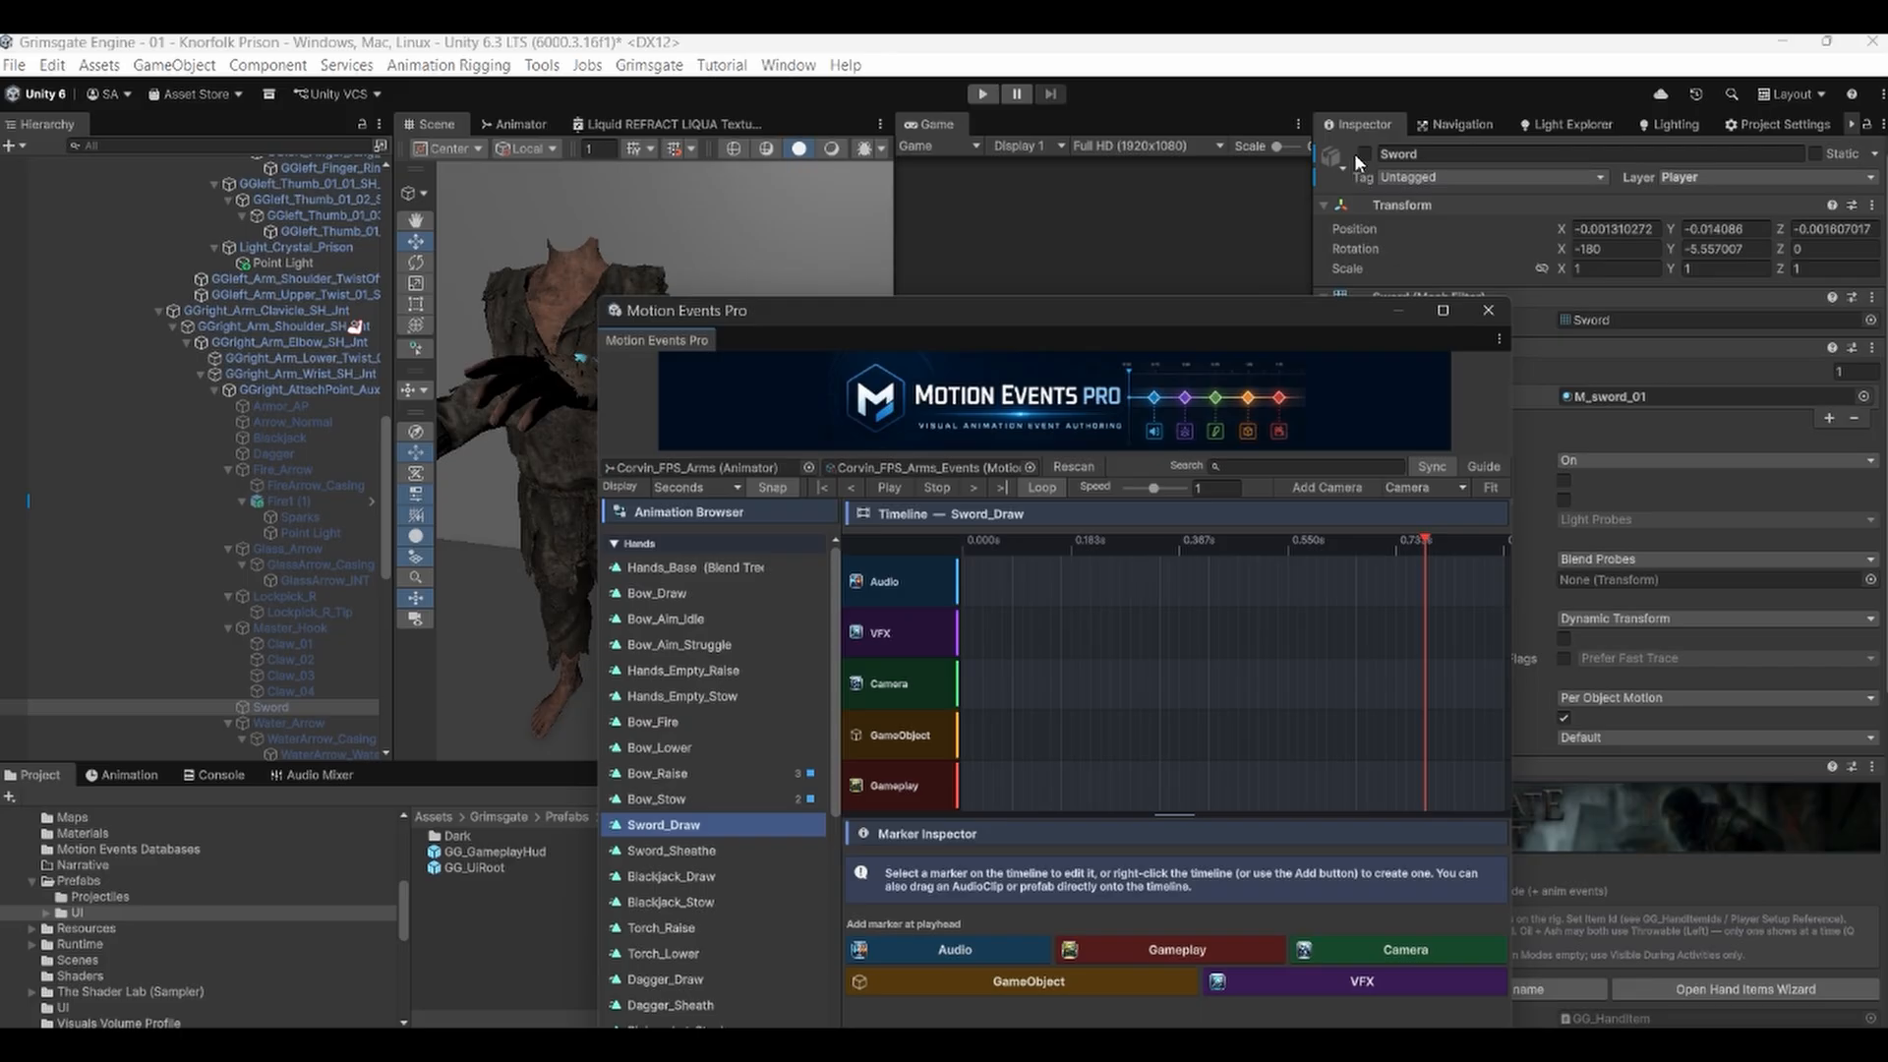
pyautogui.click(1364, 153)
# Collapse the hierarchy and orbit the scene view to inspect the sword held by the arms.
pyautogui.moveTo(393, 414); pyautogui.dragTo(224, 413)
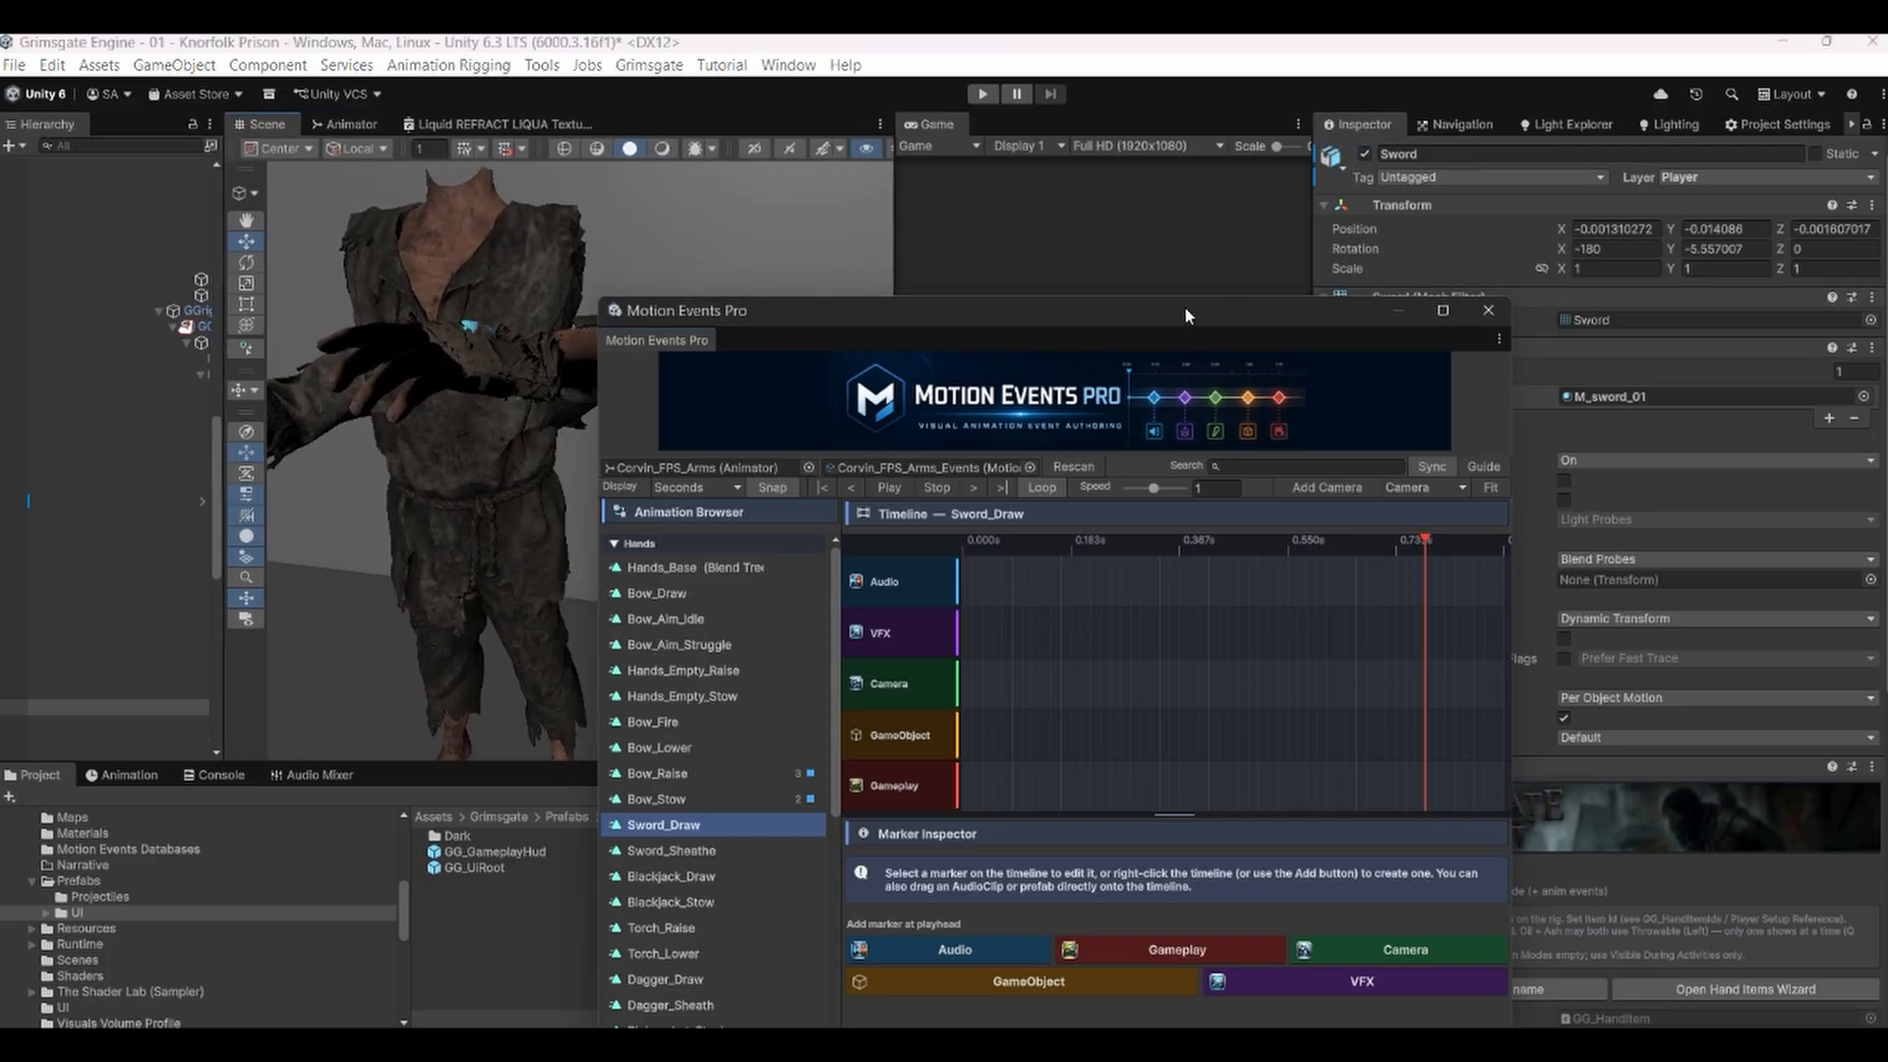
pyautogui.moveTo(1184, 305); pyautogui.dragTo(1309, 125)
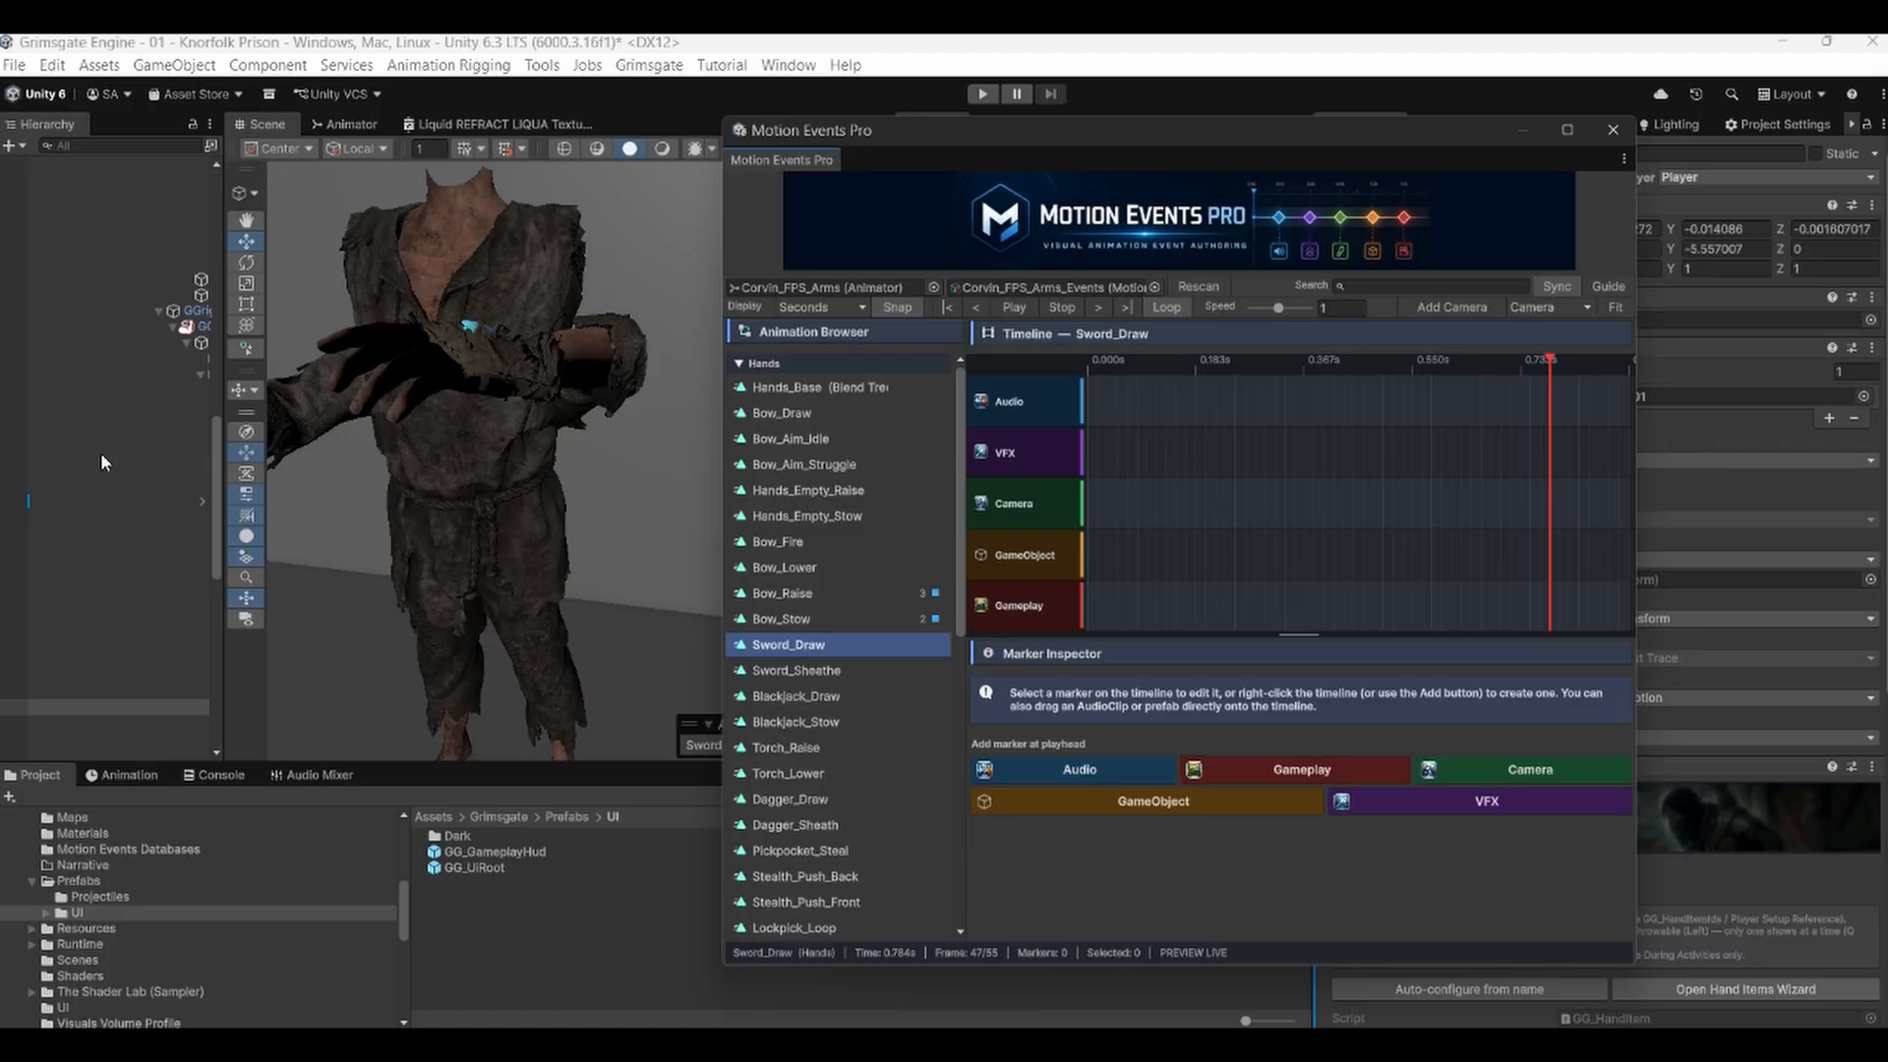
pyautogui.scroll(5, 91, 458)
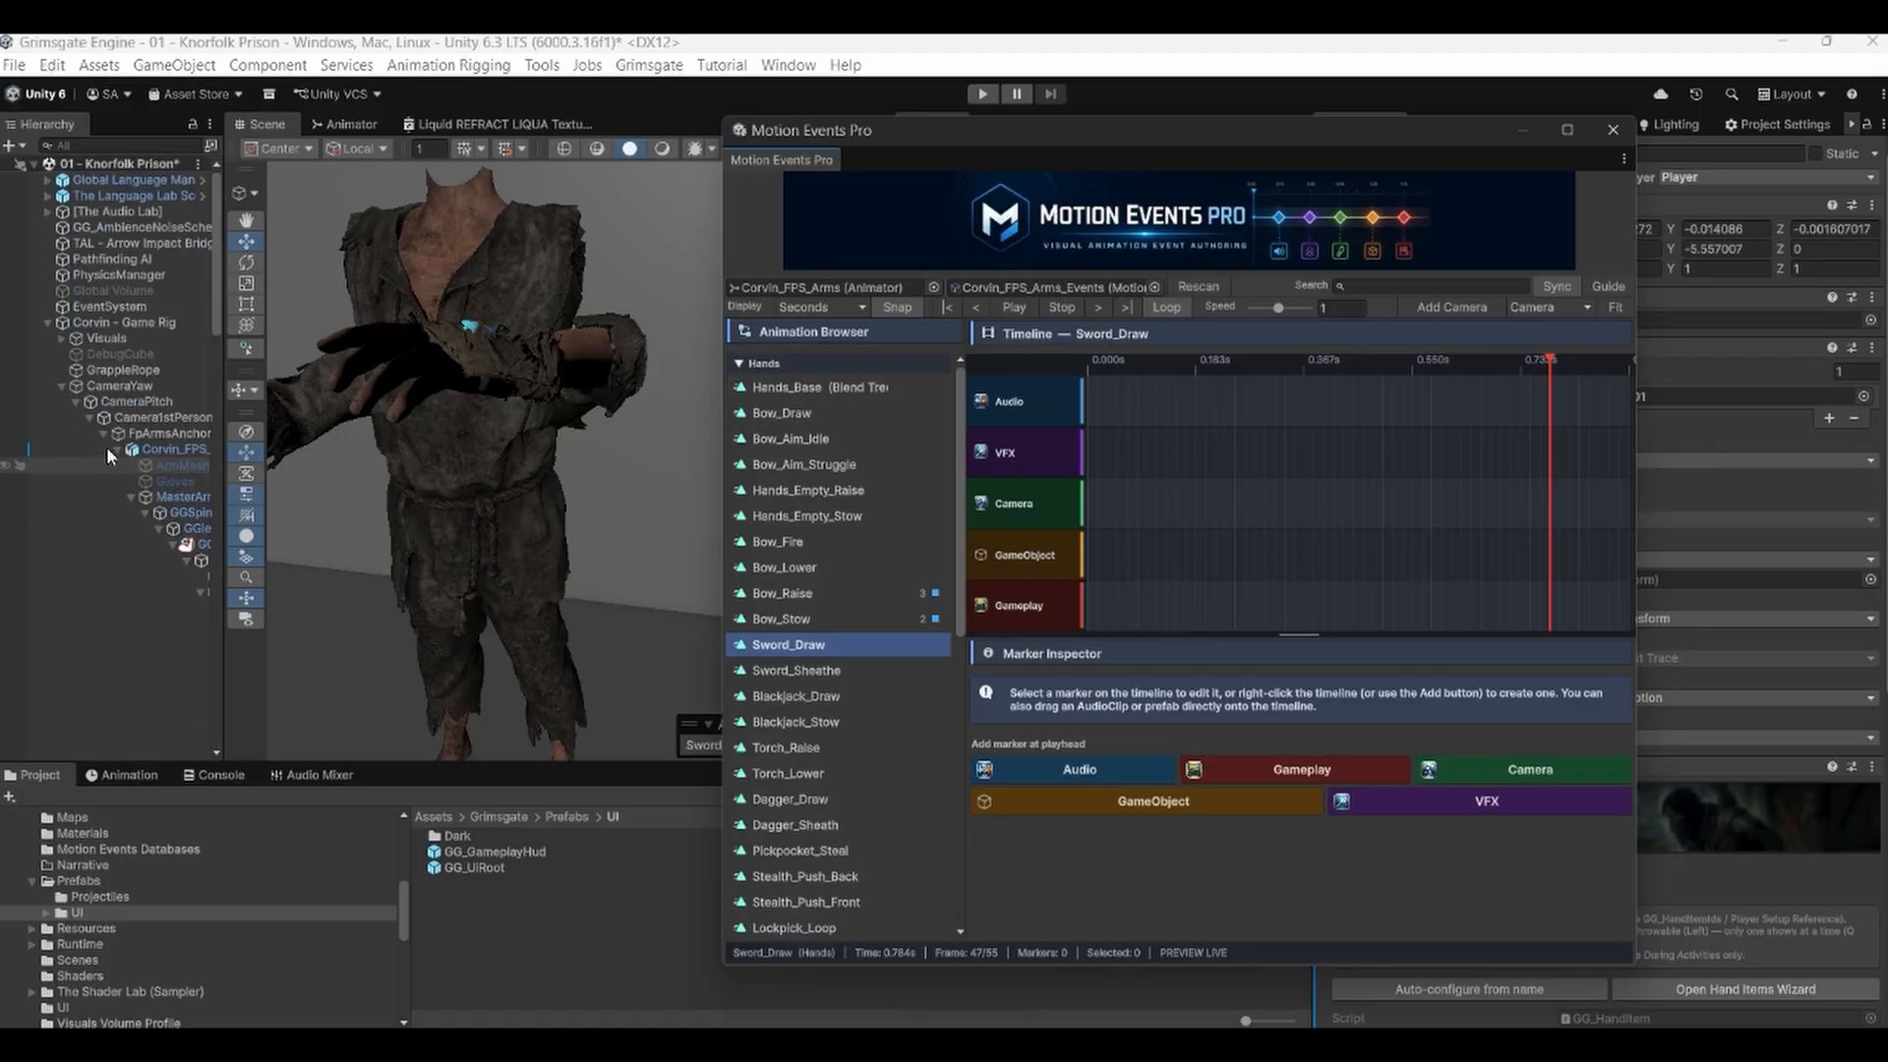
pyautogui.click(116, 449)
pyautogui.moveTo(570, 492); pyautogui.dragTo(666, 506, button='middle')
pyautogui.keyDown('alt'); pyautogui.moveTo(665, 505); pyautogui.dragTo(464, 506, button='right'); pyautogui.keyUp('alt')
pyautogui.keyDown('alt'); pyautogui.moveTo(464, 506); pyautogui.dragTo(489, 523); pyautogui.keyUp('alt')
pyautogui.click(325, 623)
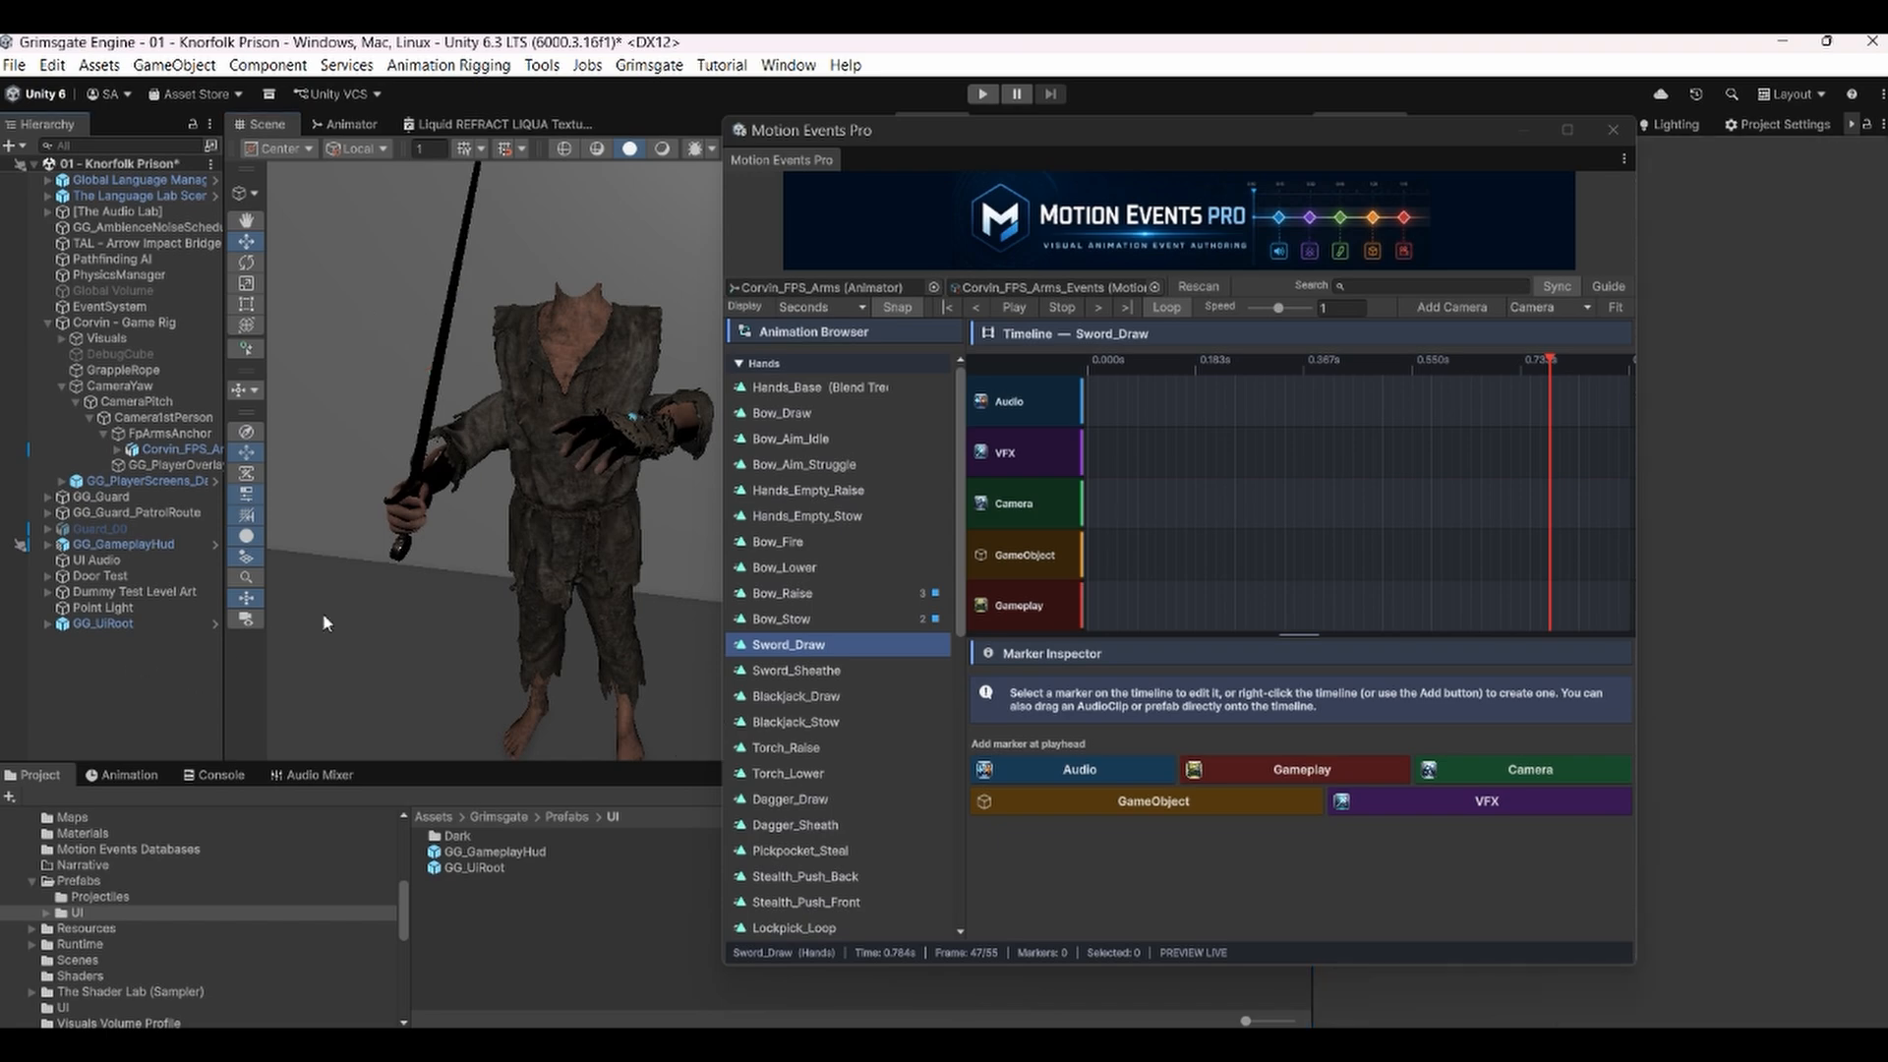
# Add an Audio marker at the playhead placed at about 0.317 s on the Sword_Draw timeline.
pyautogui.moveTo(1288, 364); pyautogui.dragTo(812, 387)
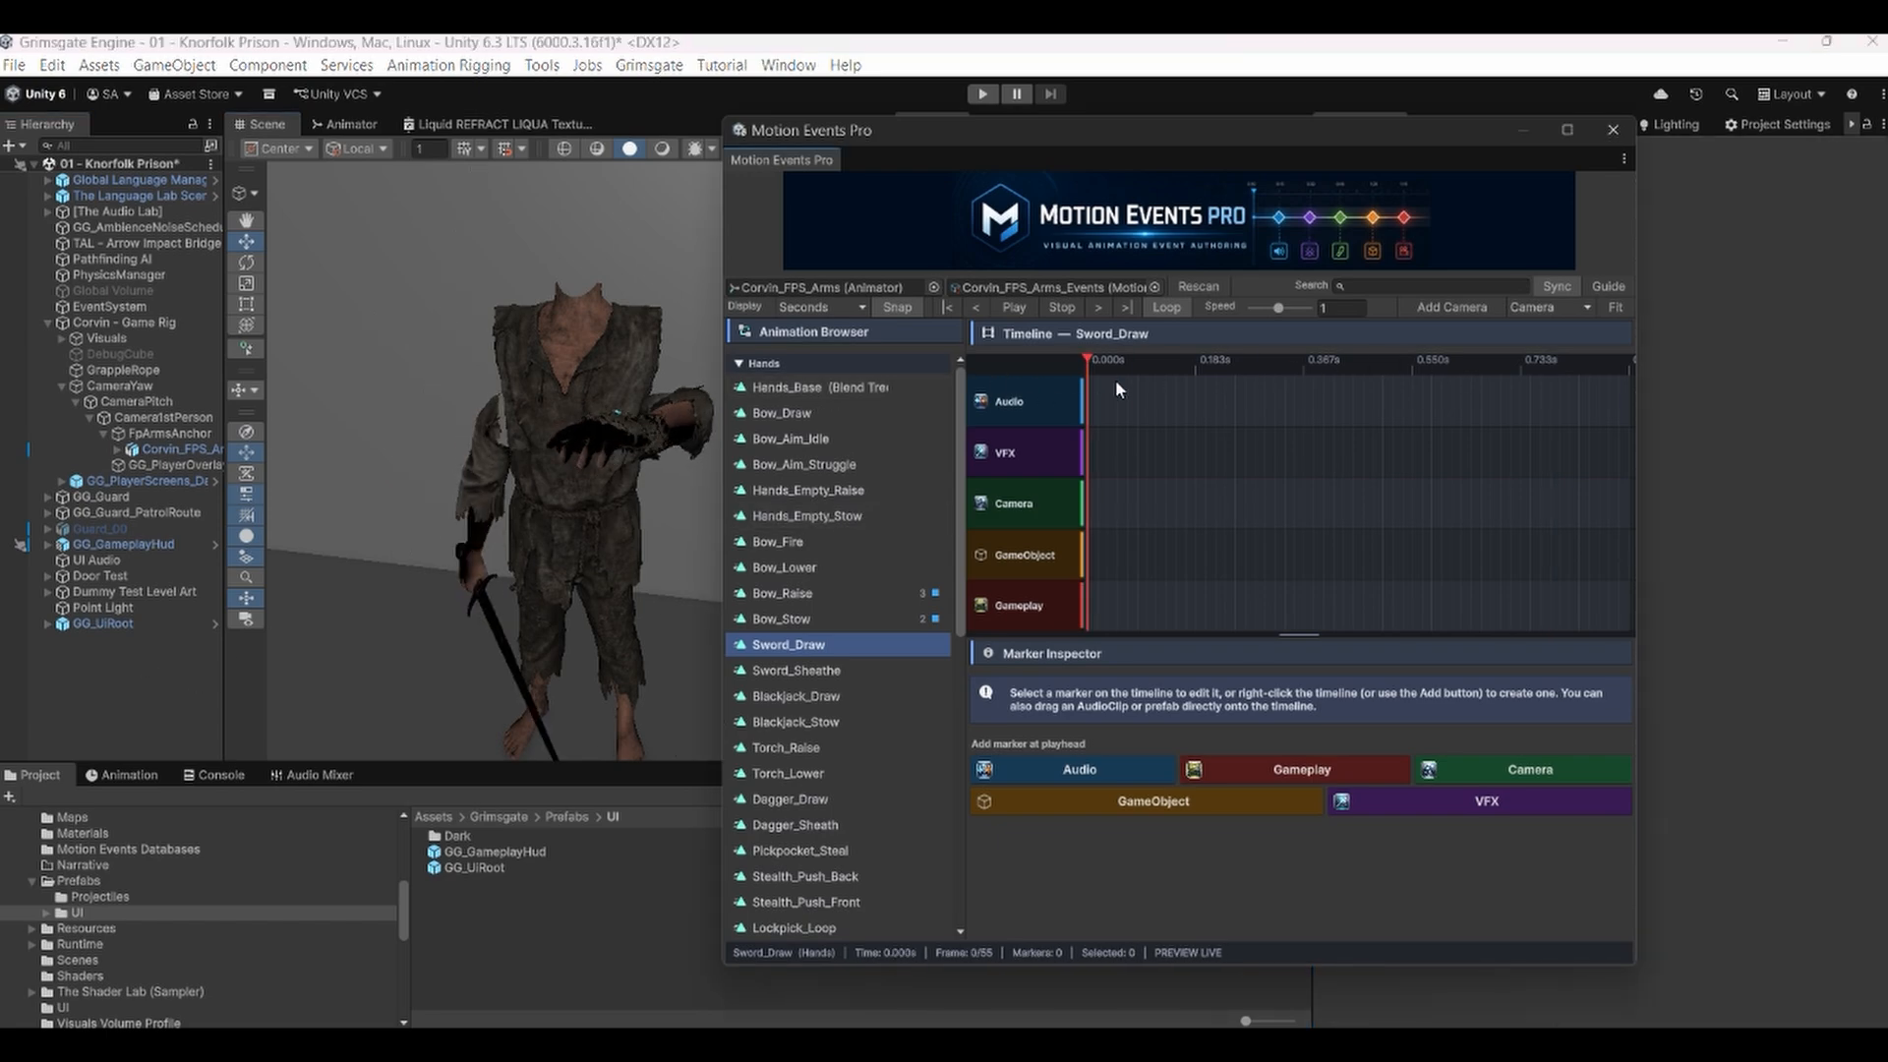
pyautogui.moveTo(1115, 384); pyautogui.dragTo(1279, 453)
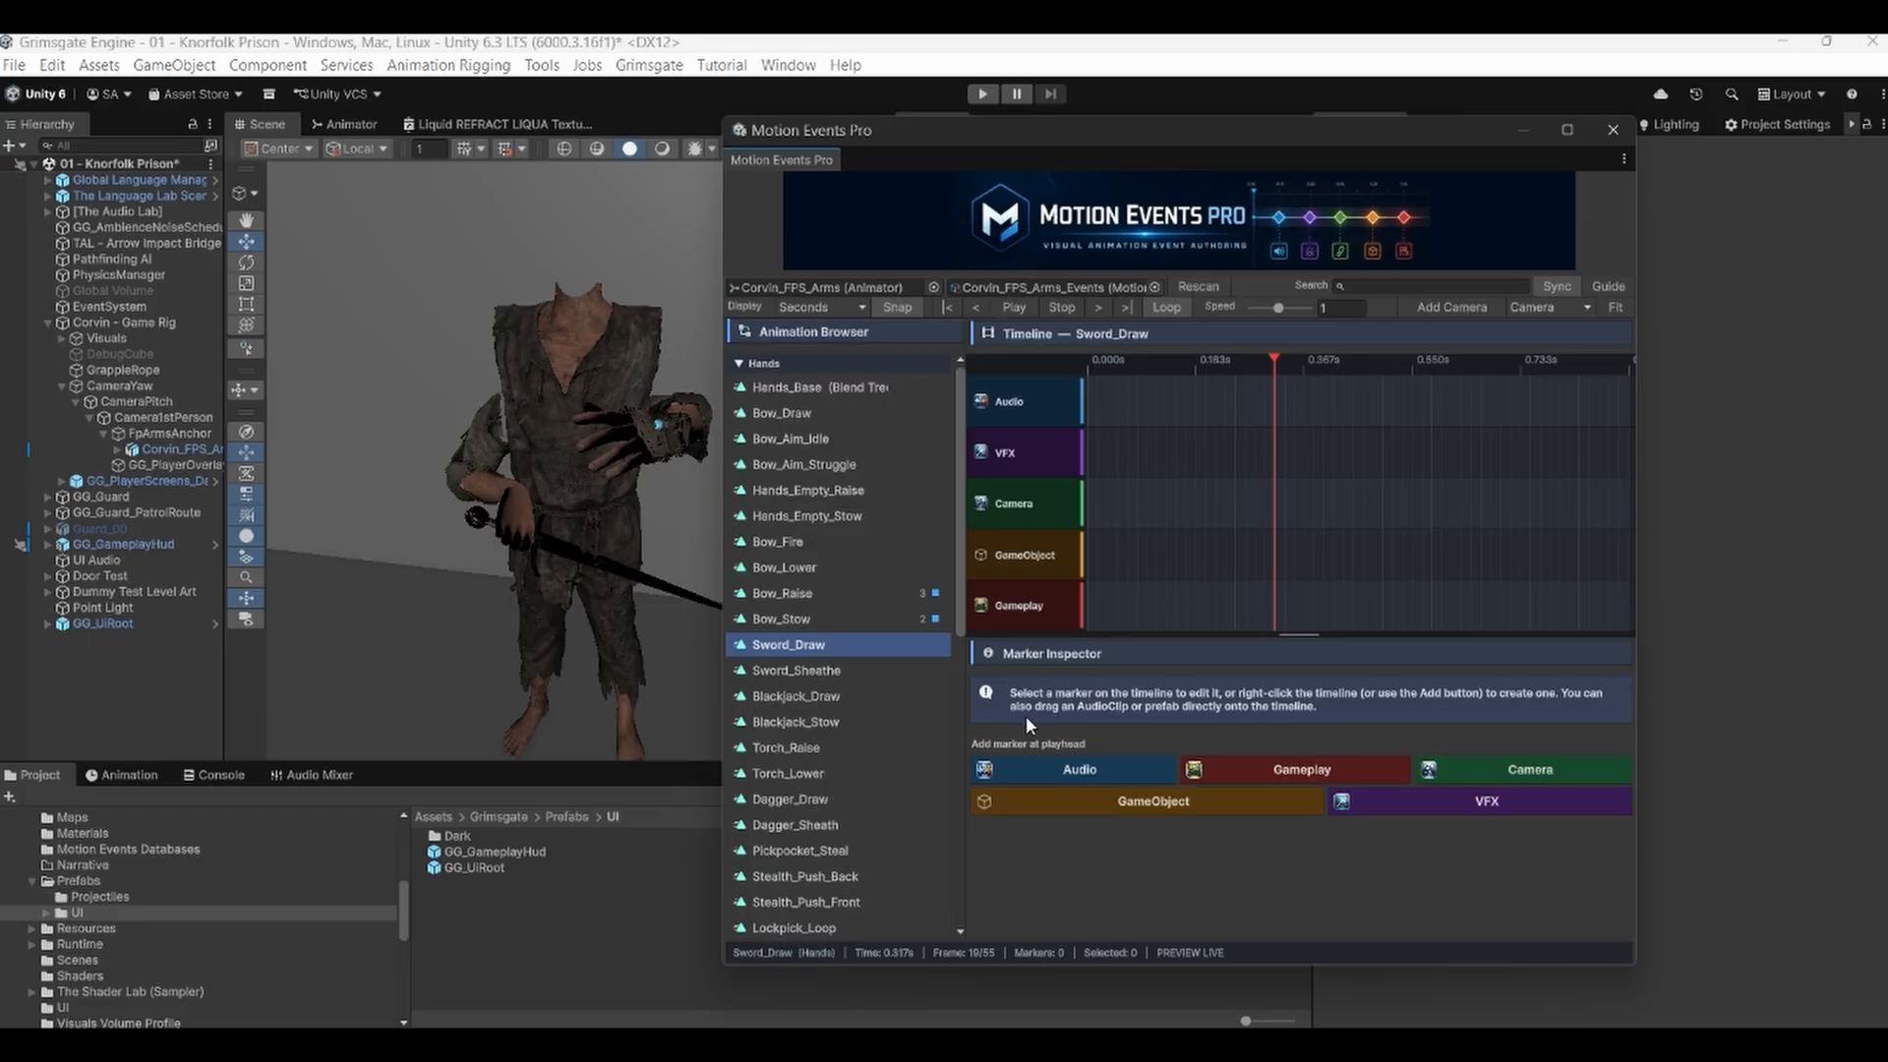
pyautogui.click(1052, 765)
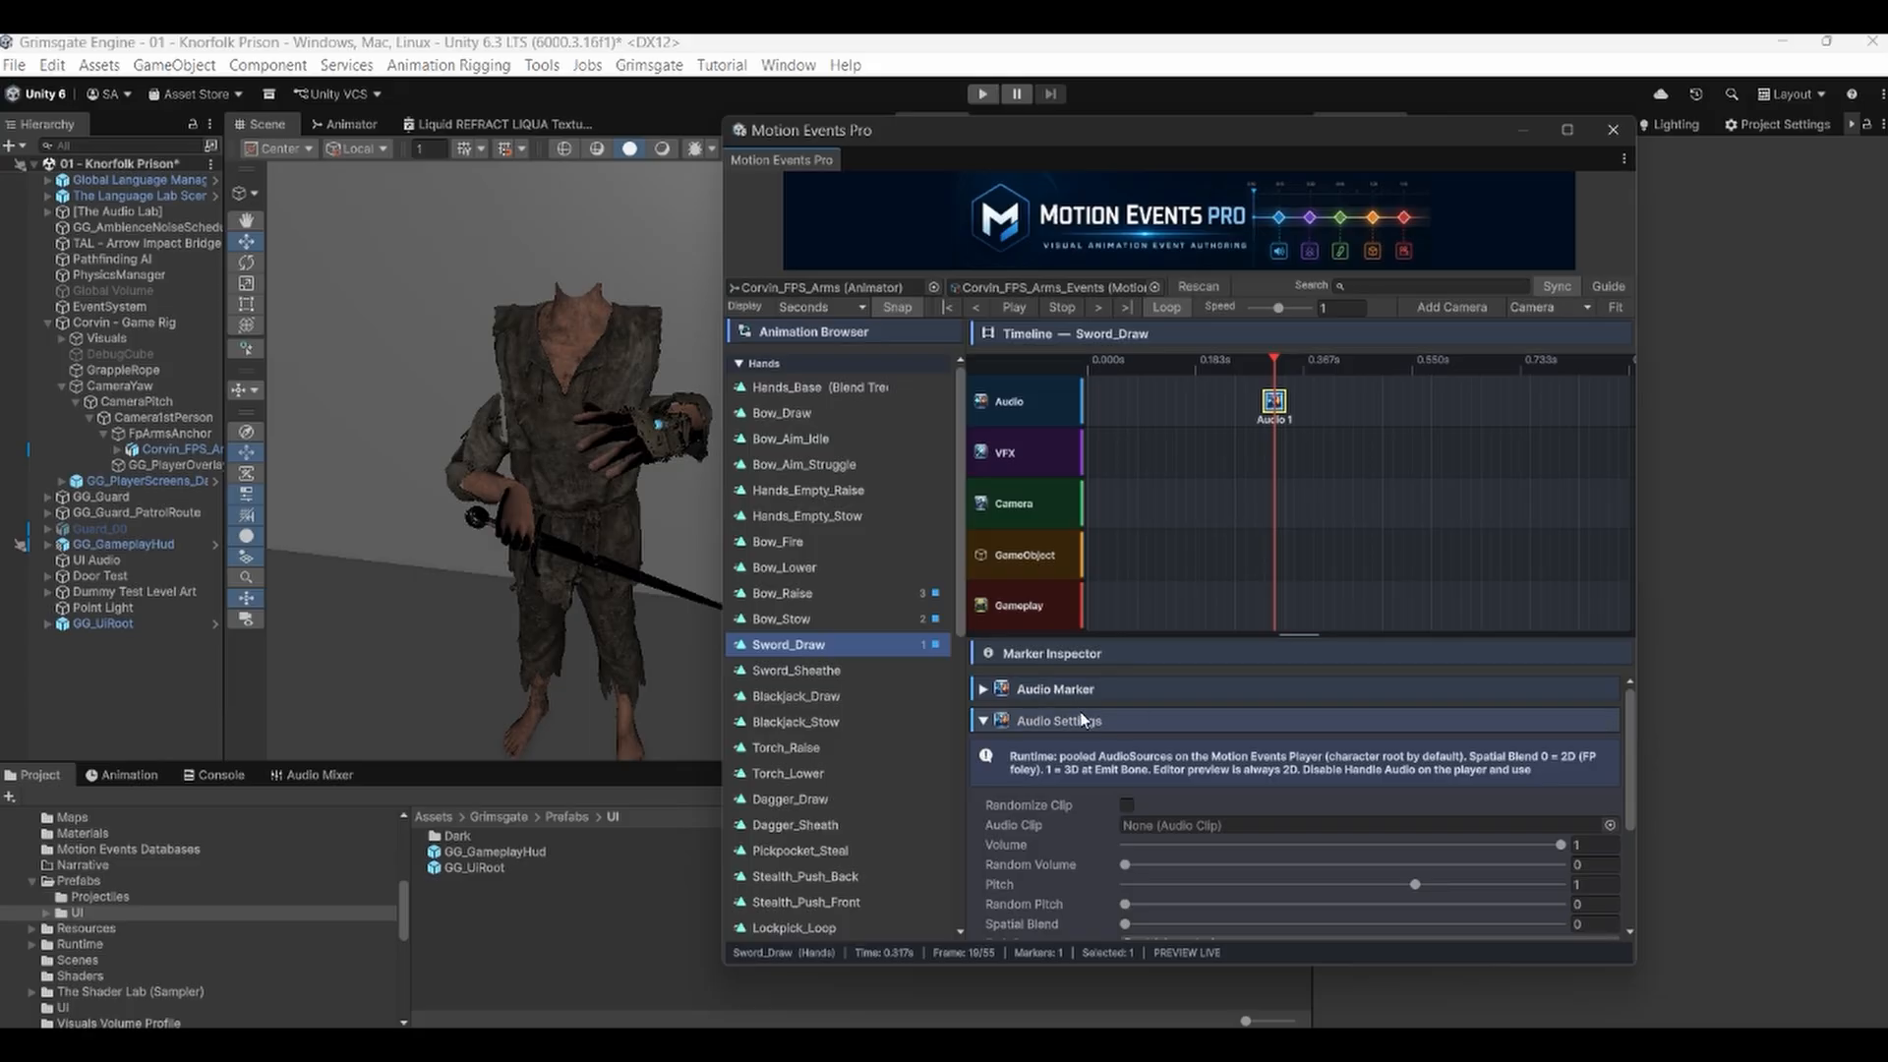
# Expand the marker's settings, enable Randomize Clip and set Clip Variants to 5.
pyautogui.click(987, 691)
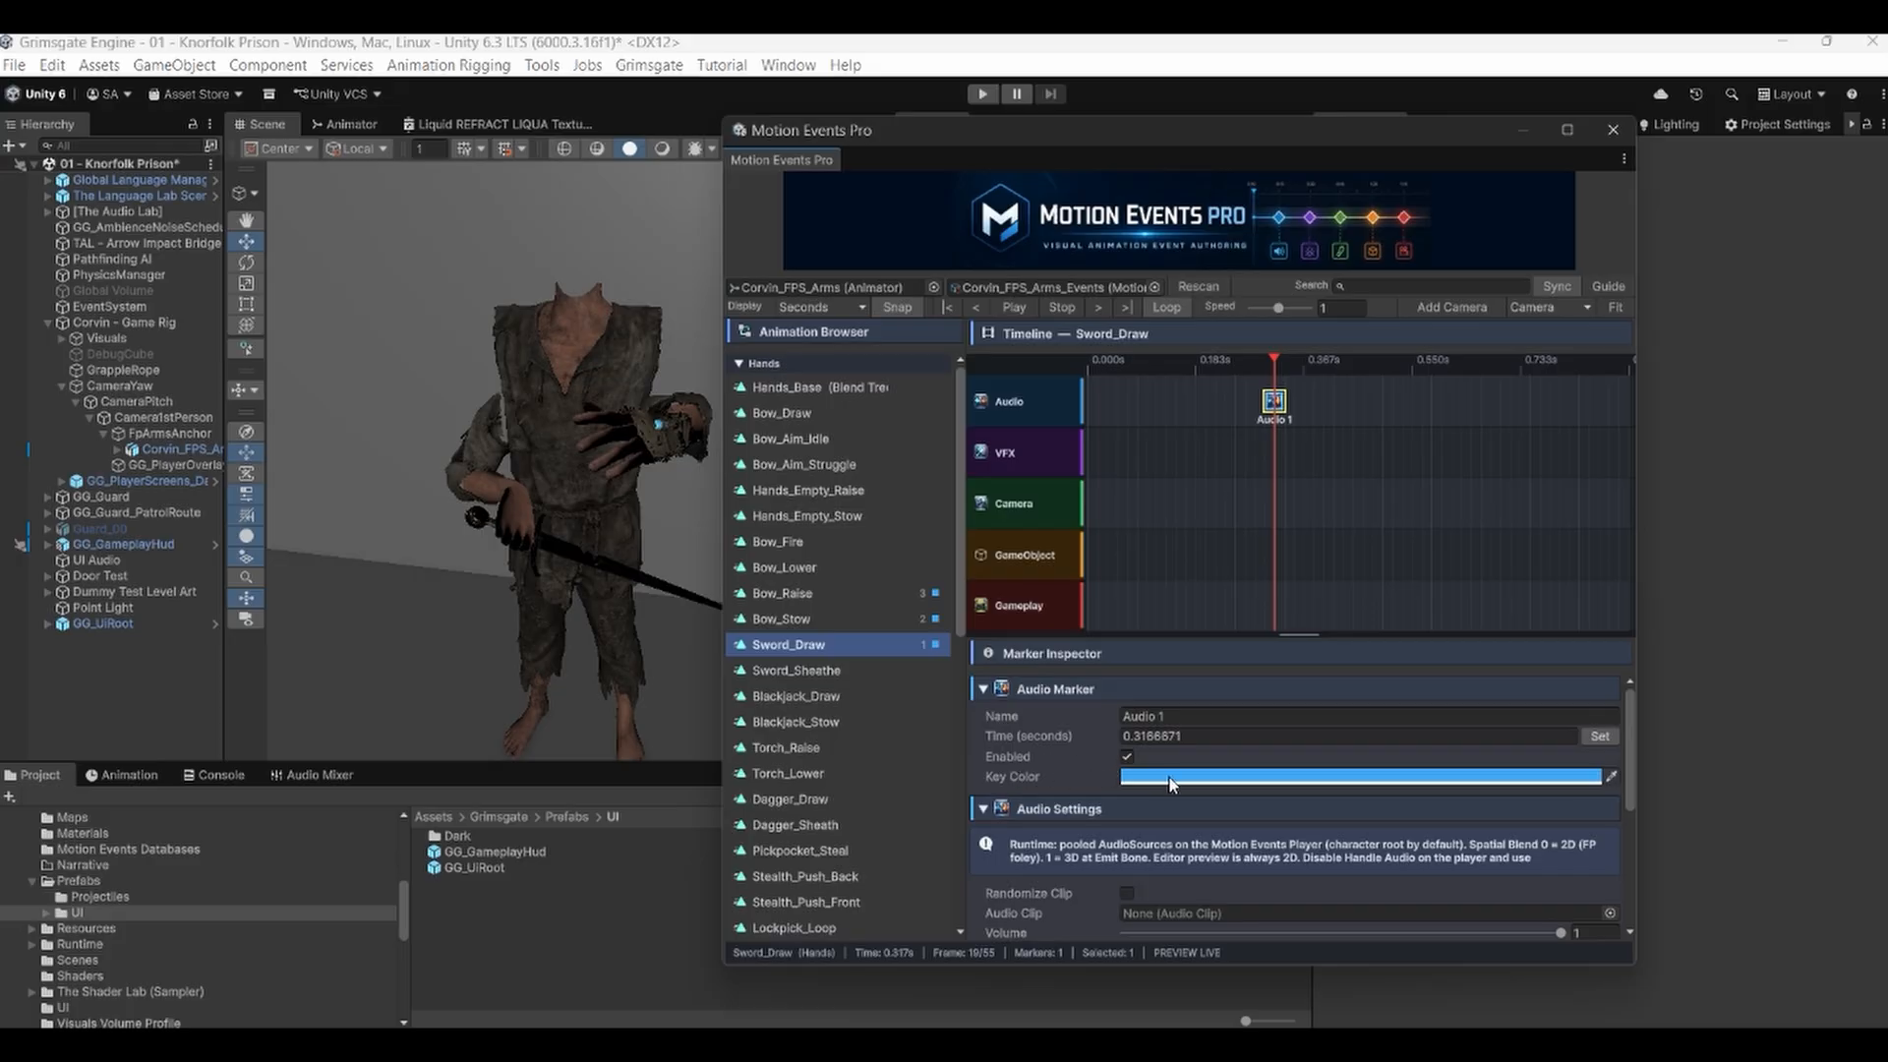
pyautogui.click(1100, 688)
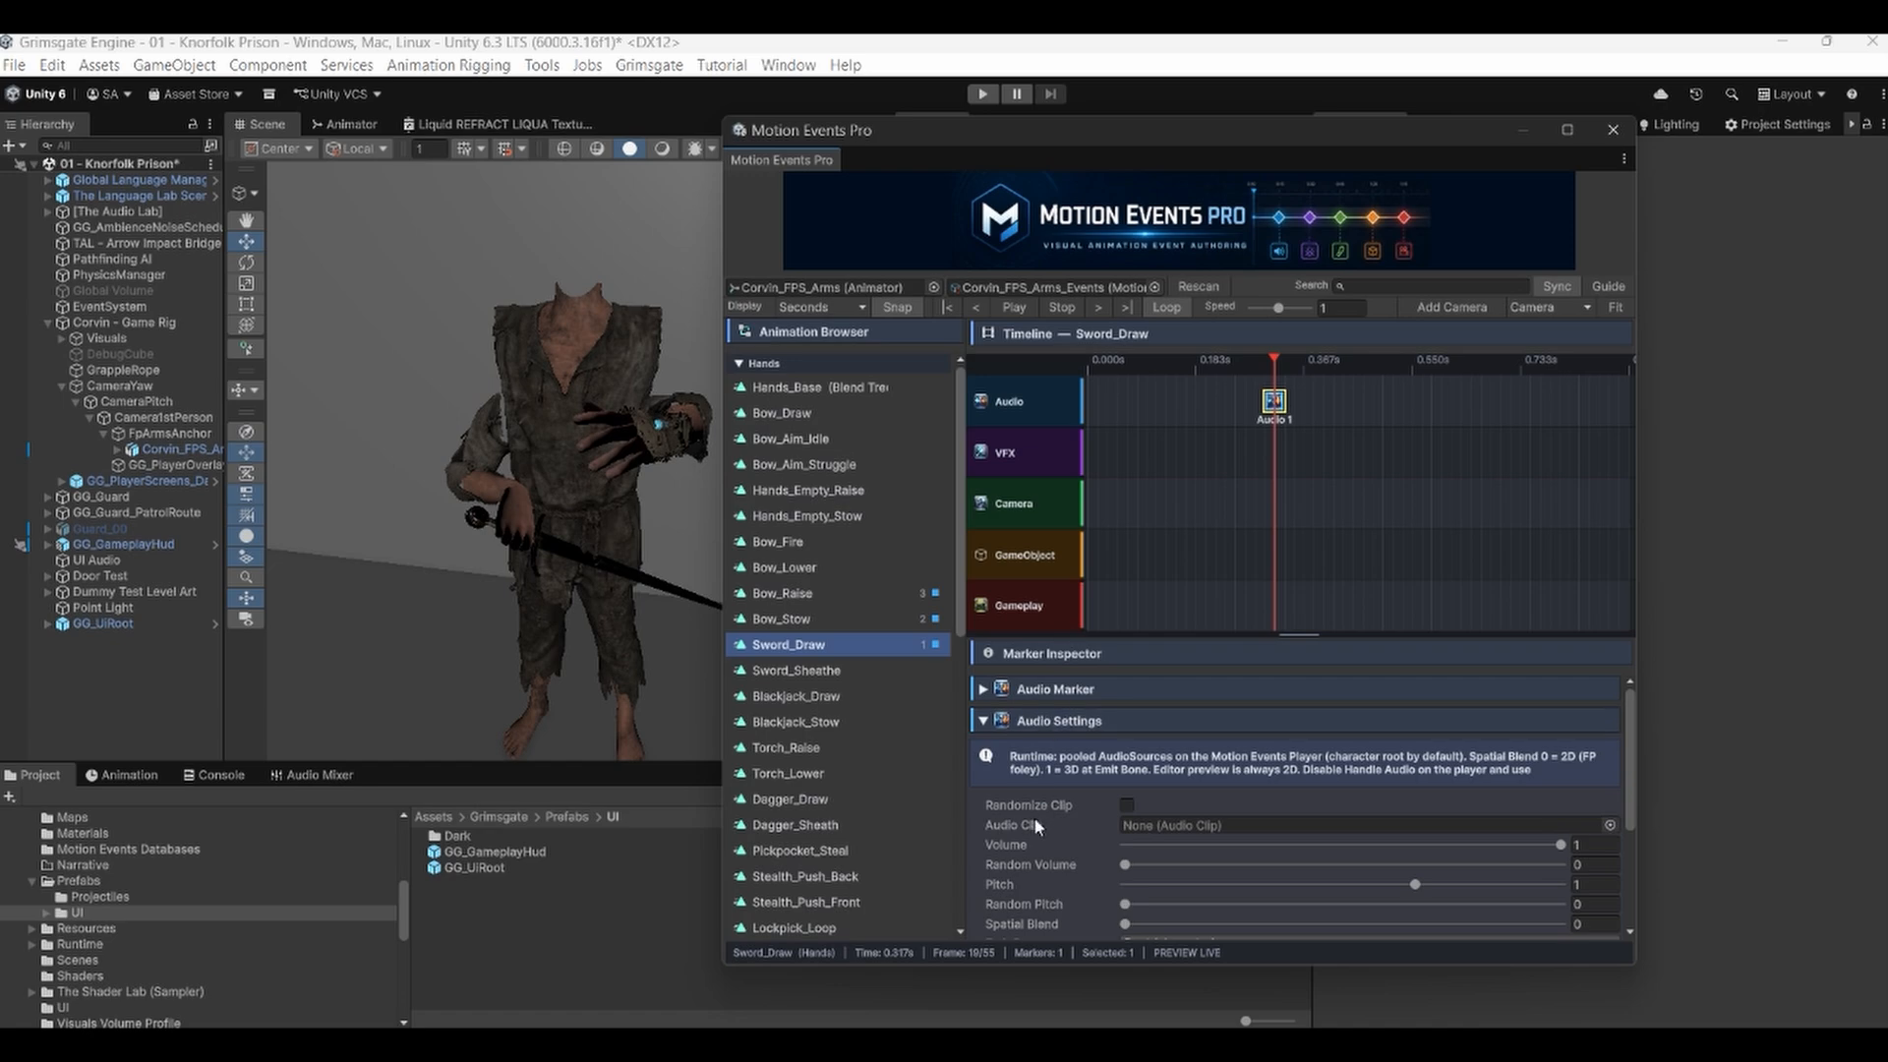
pyautogui.click(1133, 803)
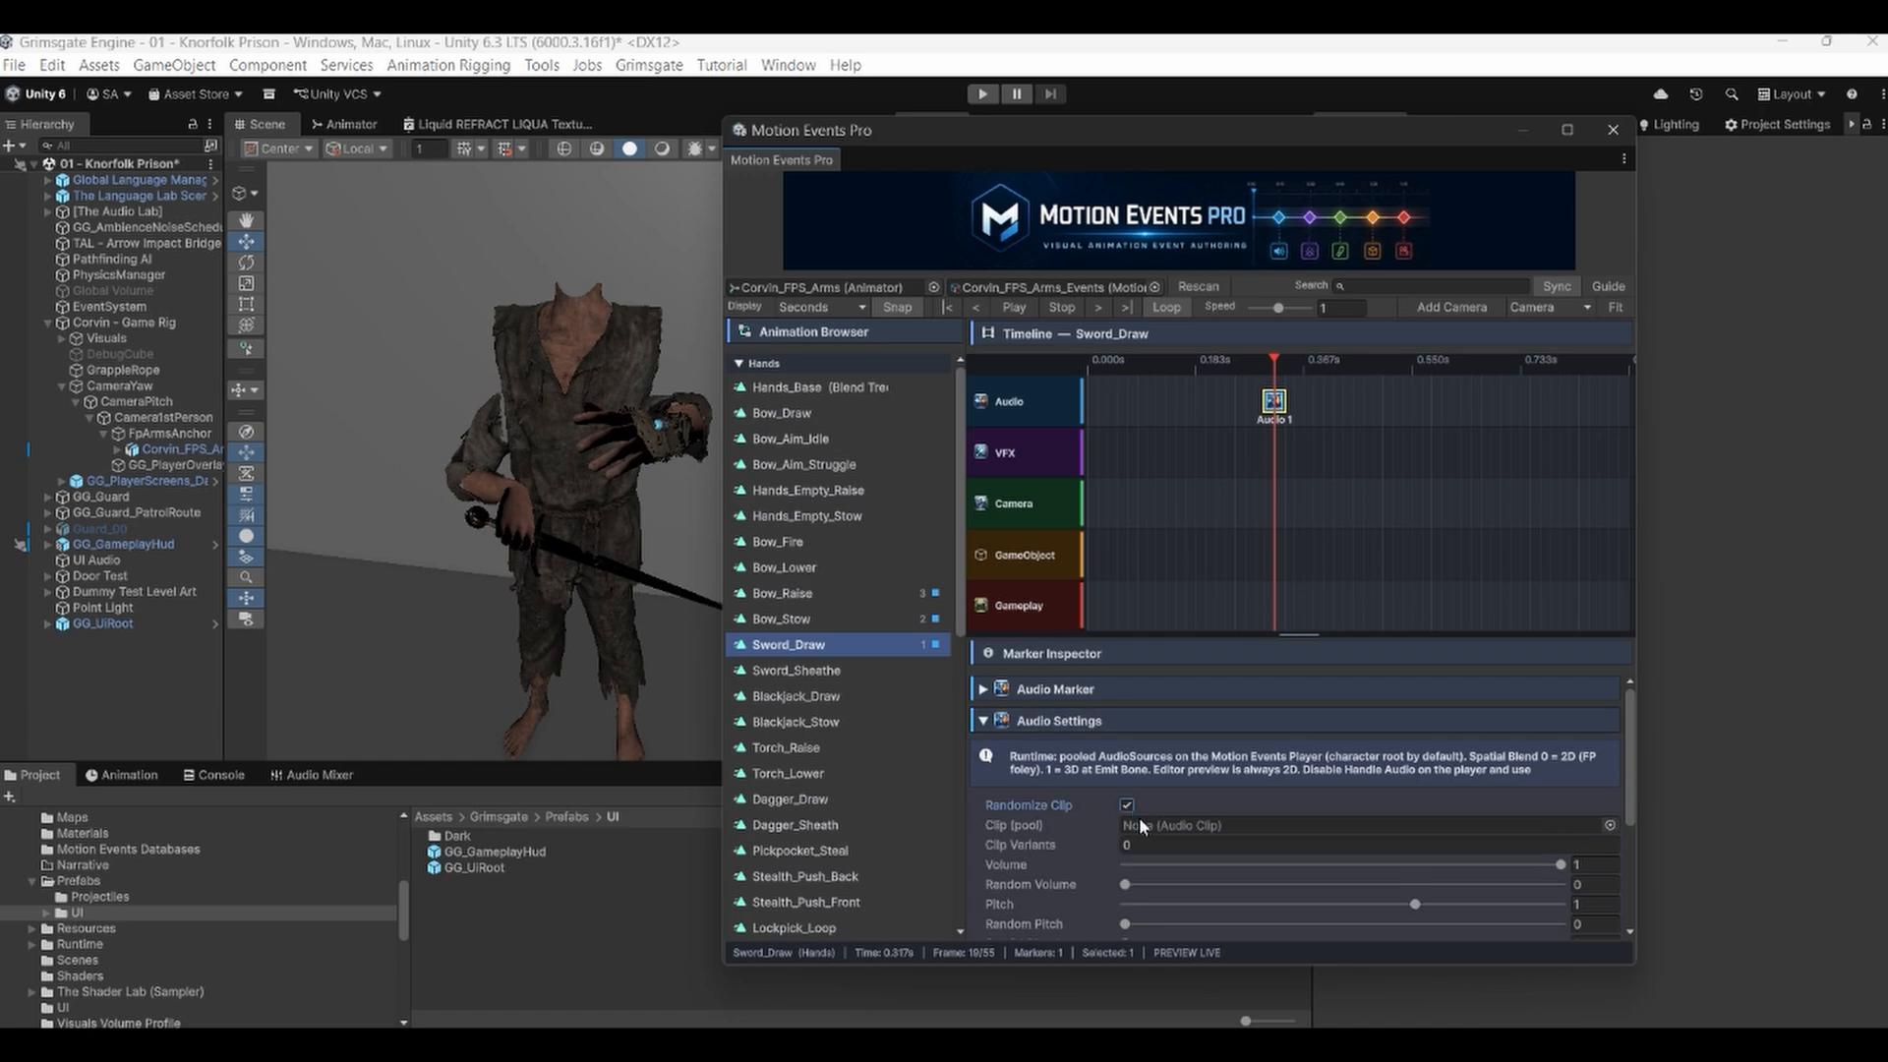
pyautogui.click(1132, 843)
pyautogui.write('5')
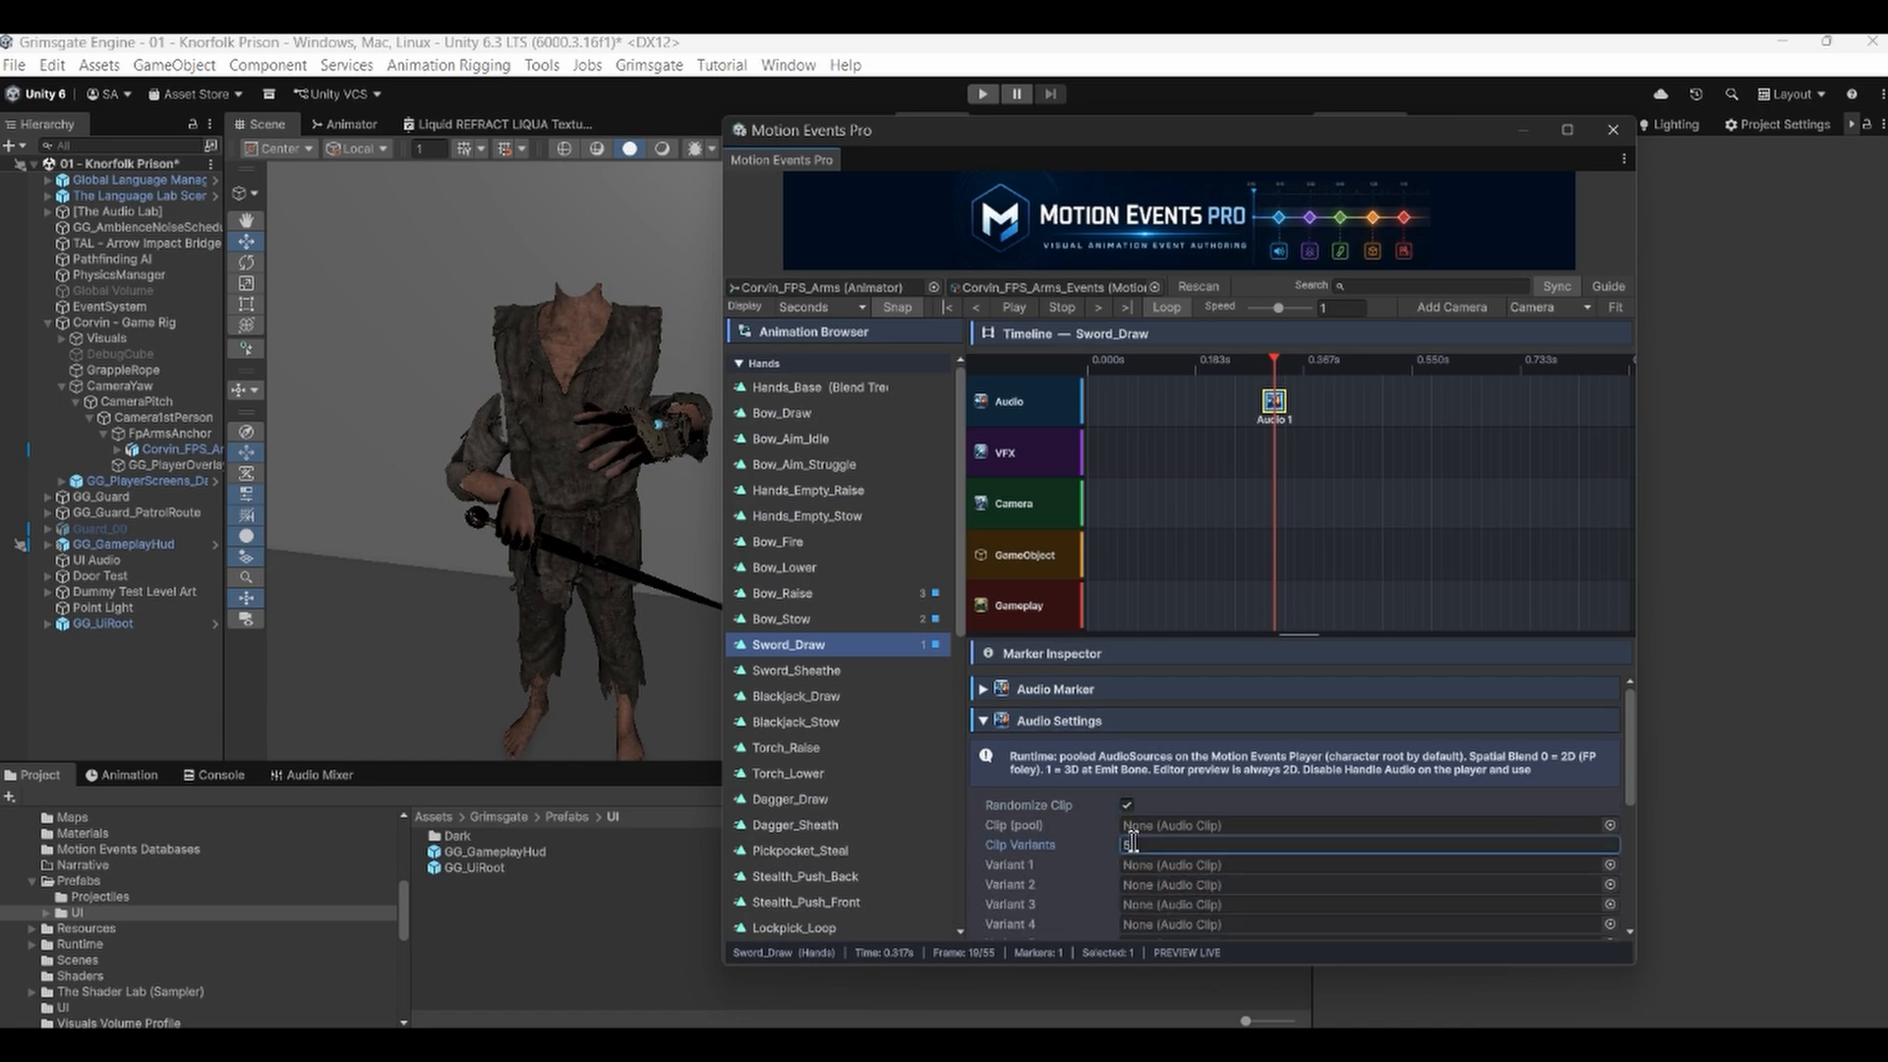
# Set Clip Variants to 0 and disable Randomize Clip on the audio marker.
pyautogui.scroll(-1, 1065, 832)
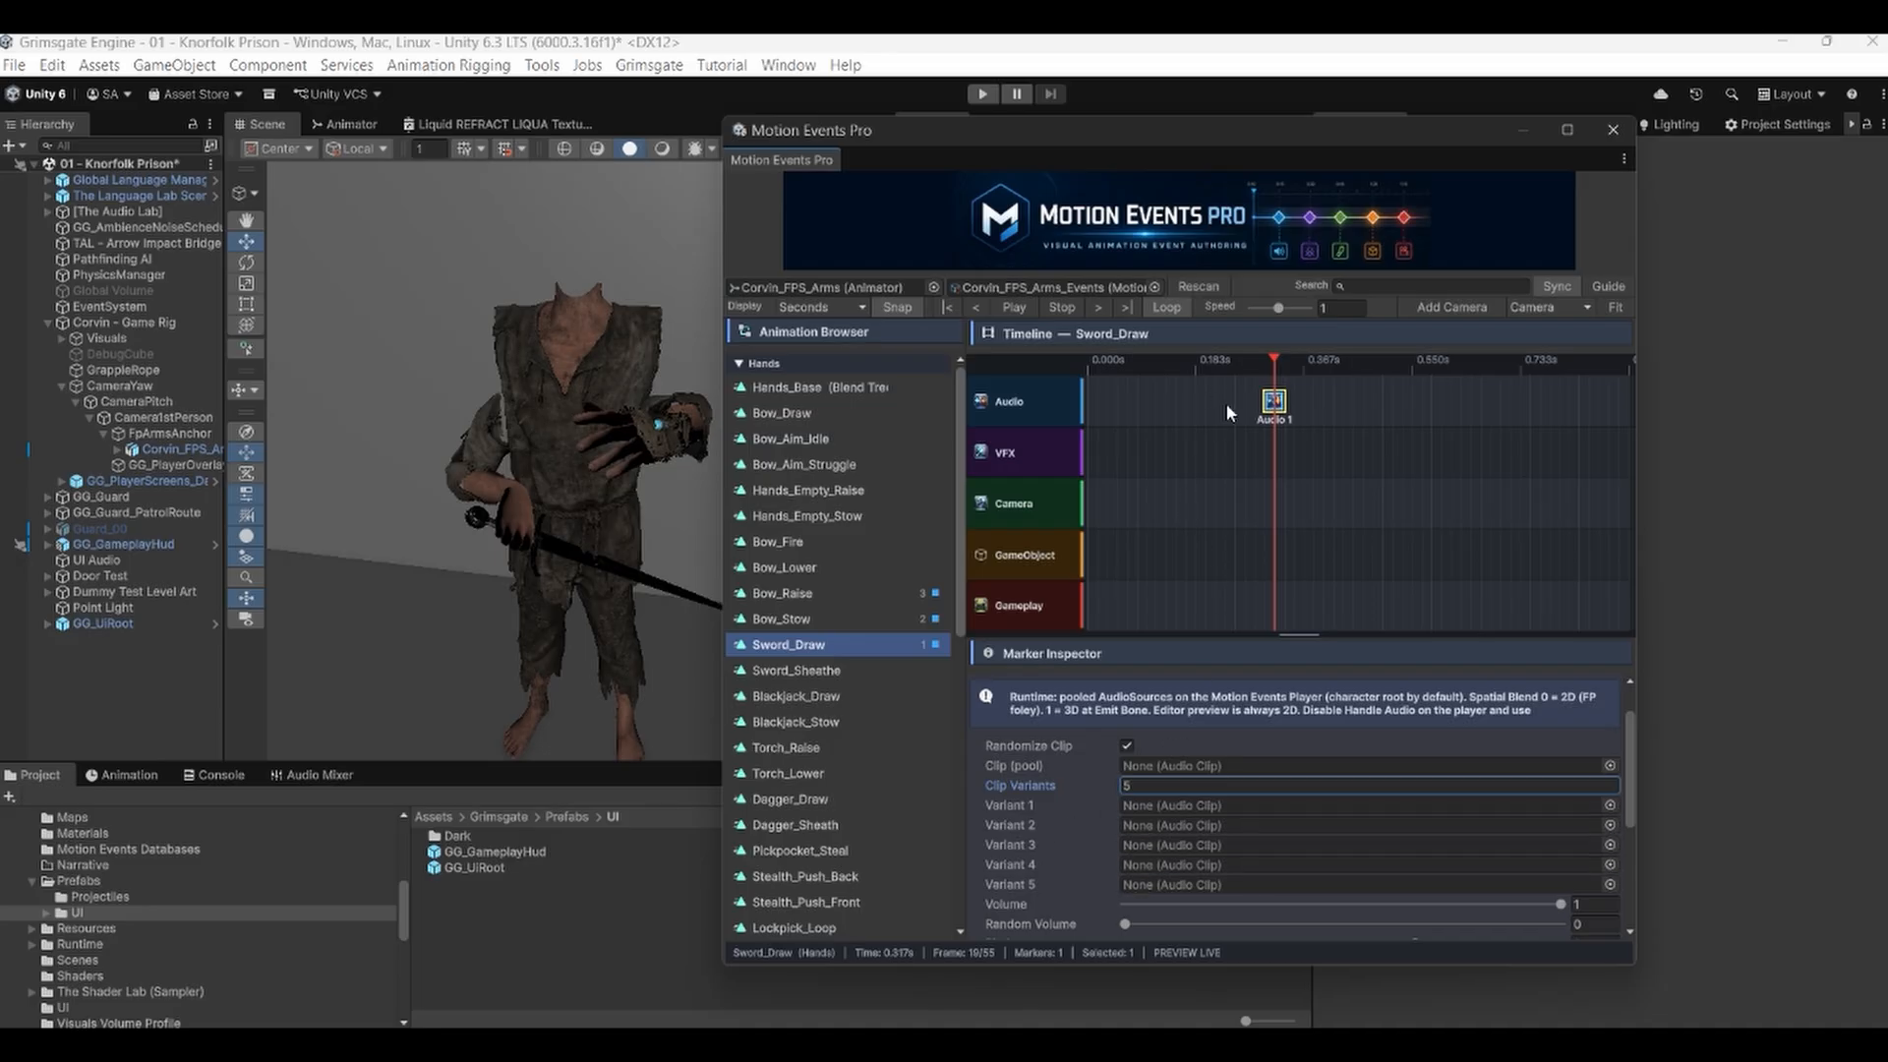
pyautogui.click(1148, 784)
pyautogui.write('0')
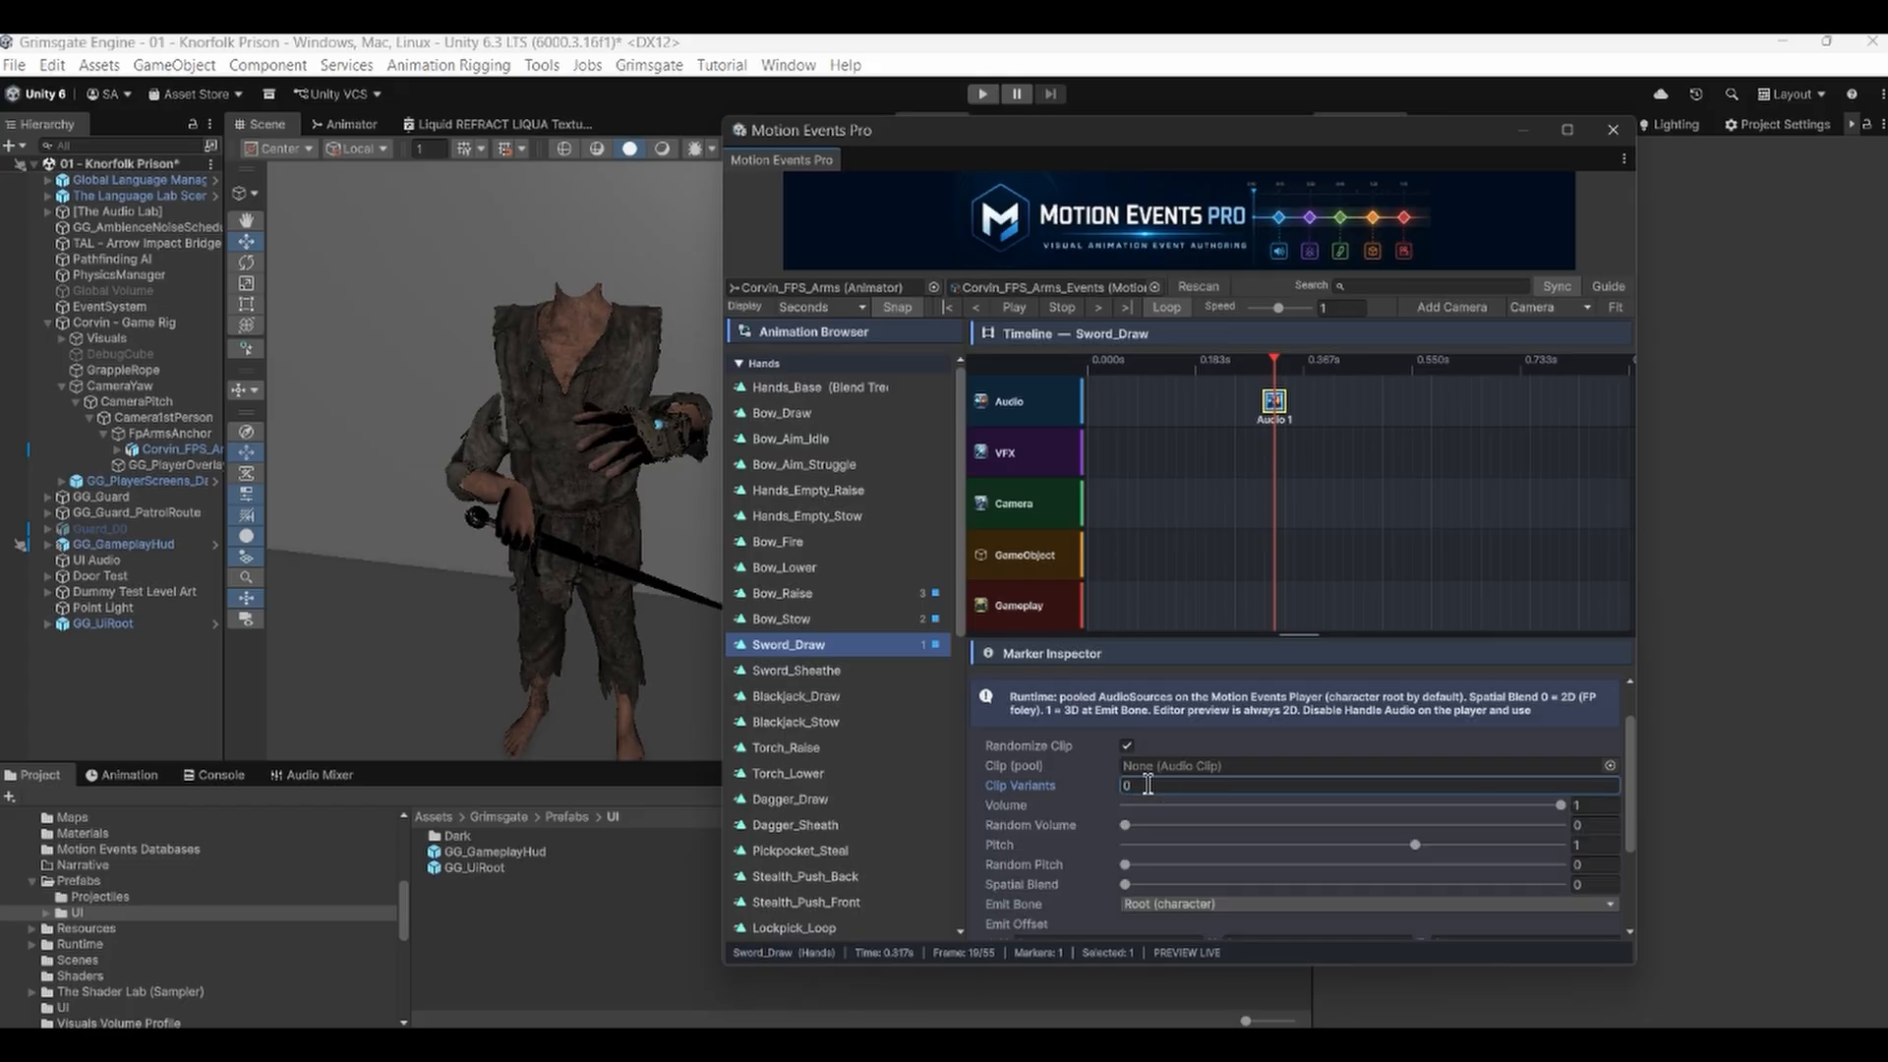
pyautogui.click(1128, 746)
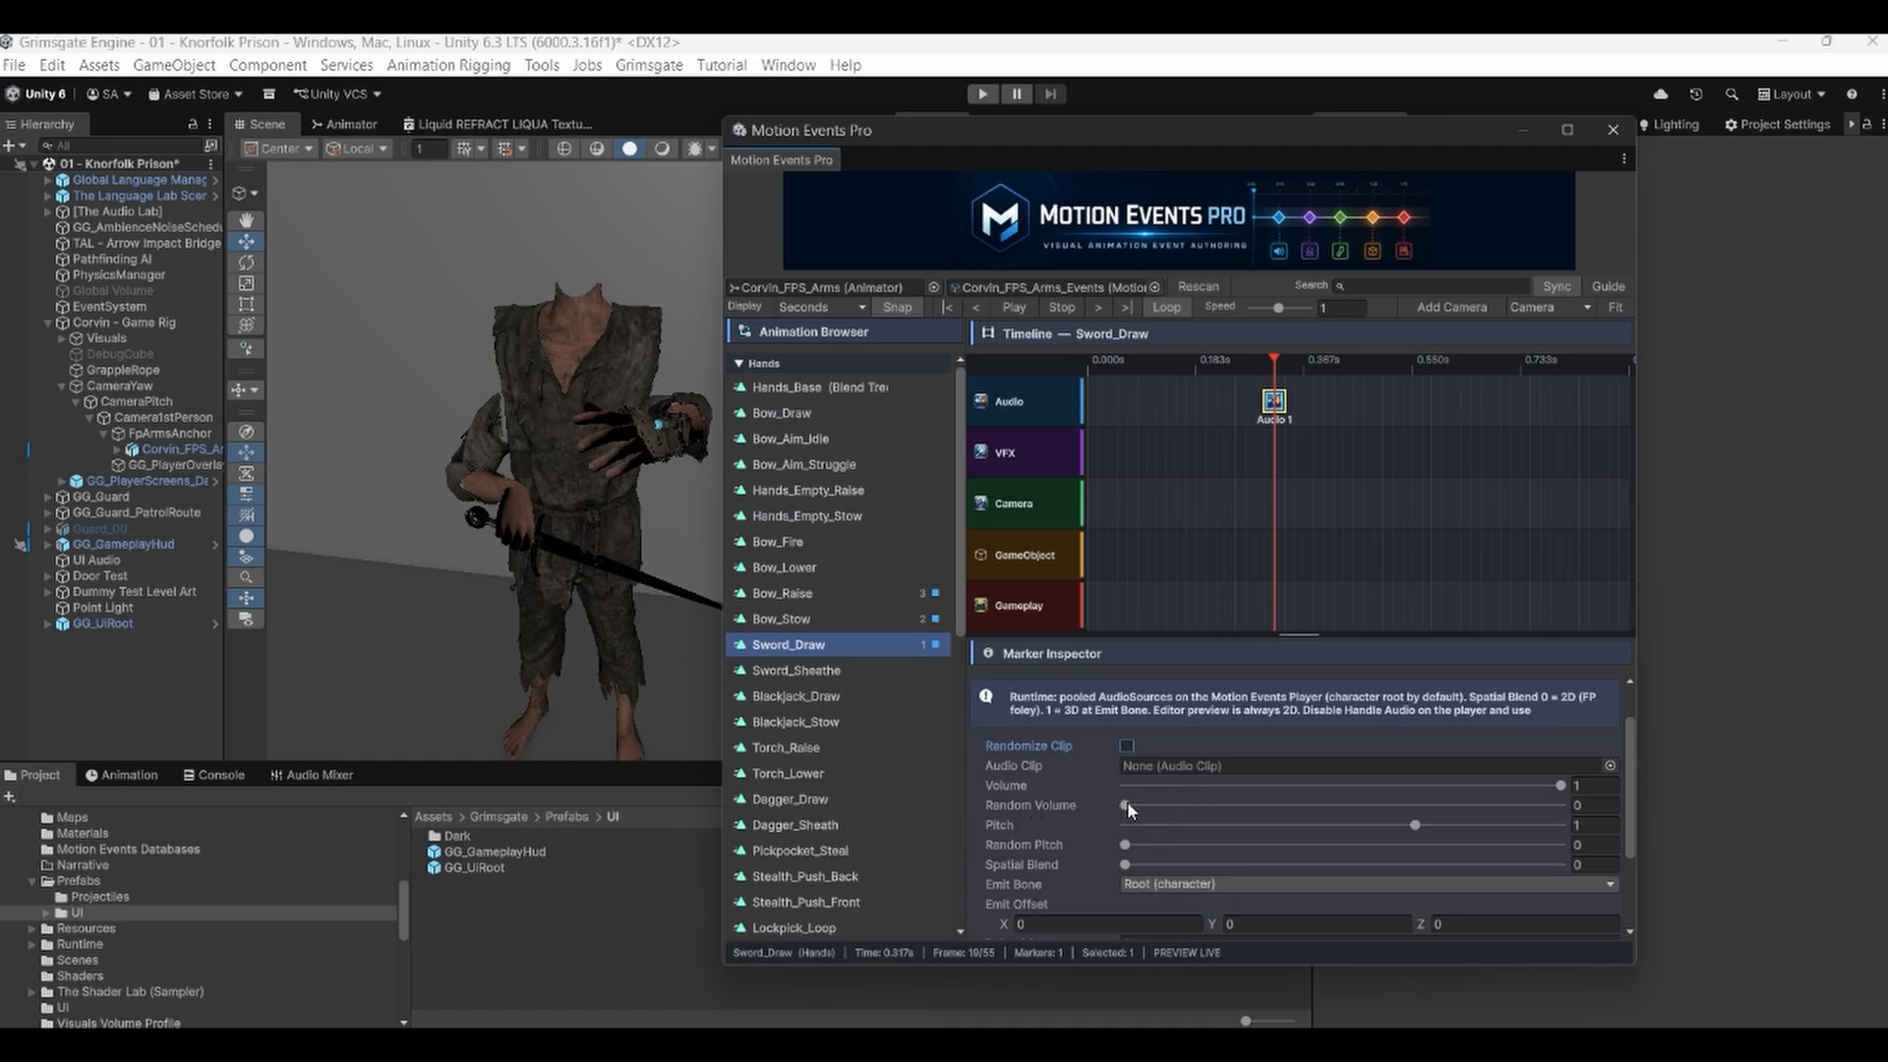
# Set the audio marker's Spatial Blend to 1.
pyautogui.moveTo(1127, 804); pyautogui.dragTo(1077, 822)
pyautogui.moveTo(1019, 869)
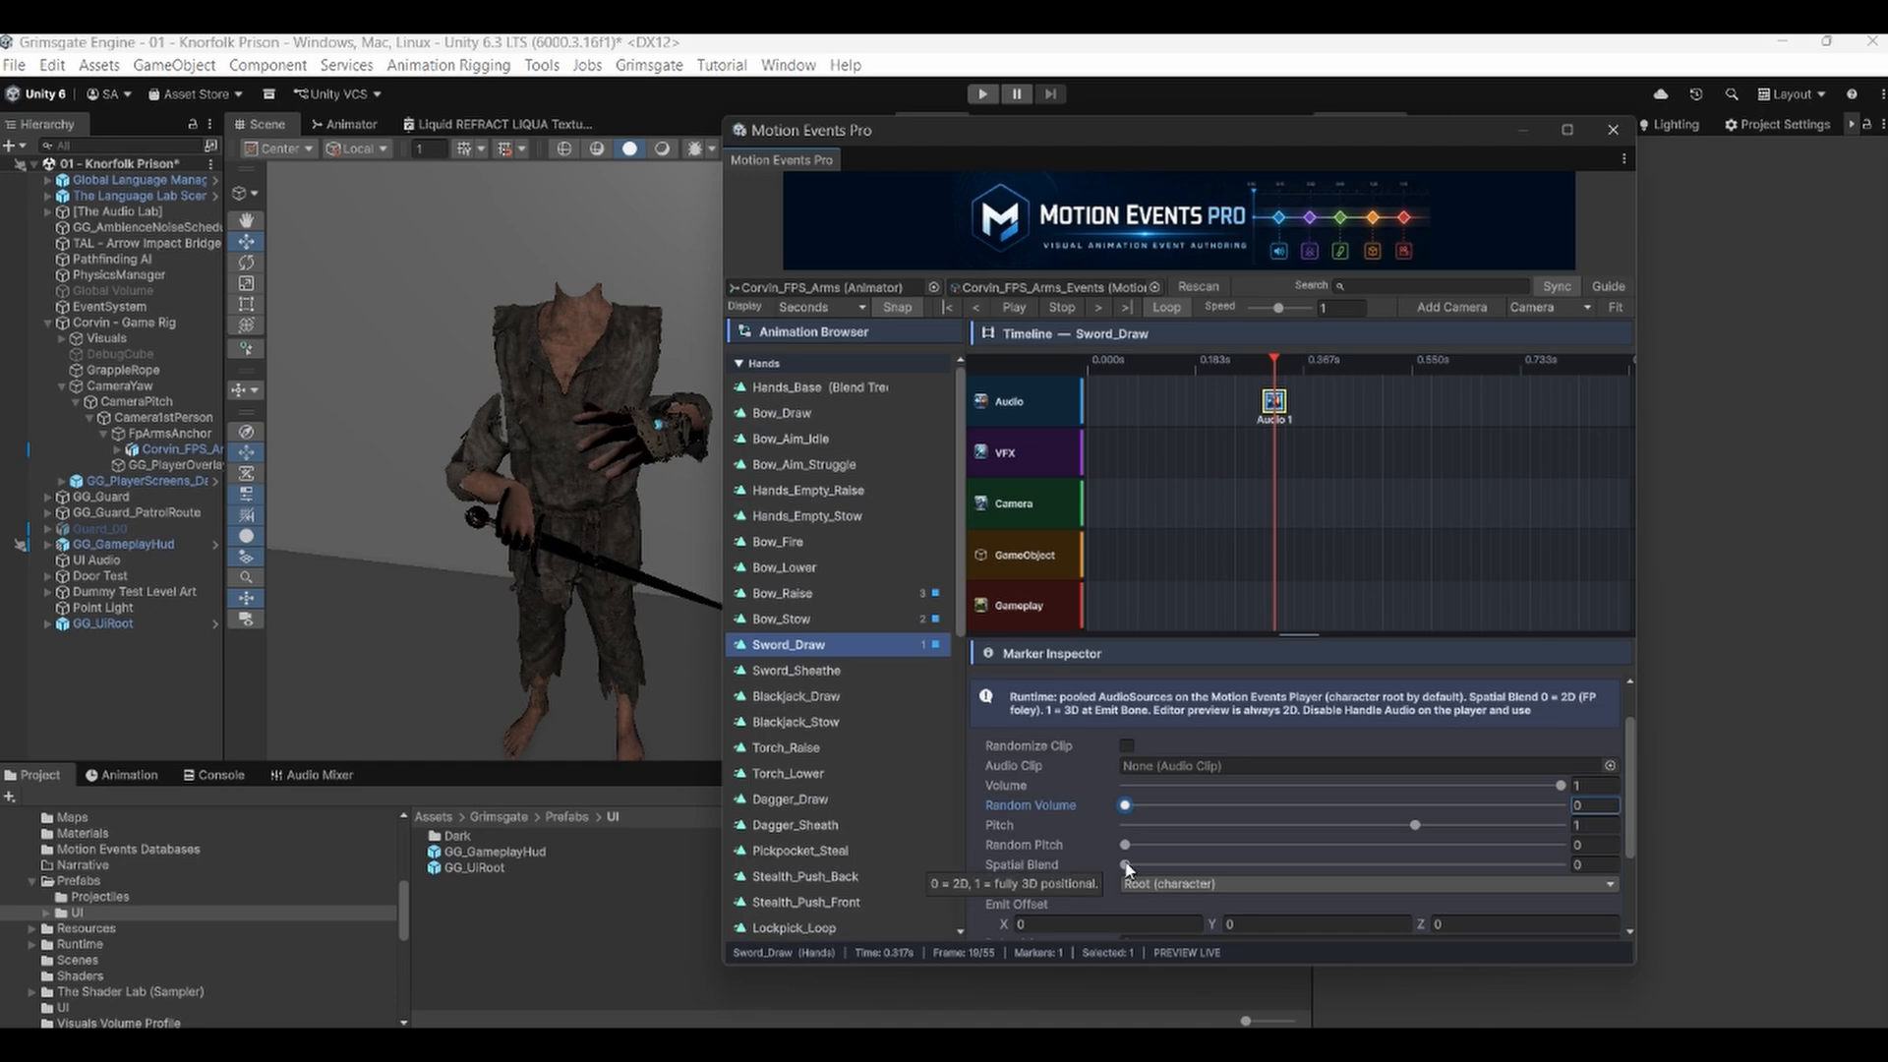
pyautogui.moveTo(1127, 865)
pyautogui.mouseDown()
pyautogui.moveTo(1525, 865)
pyautogui.moveTo(1035, 856)
pyautogui.mouseUp()
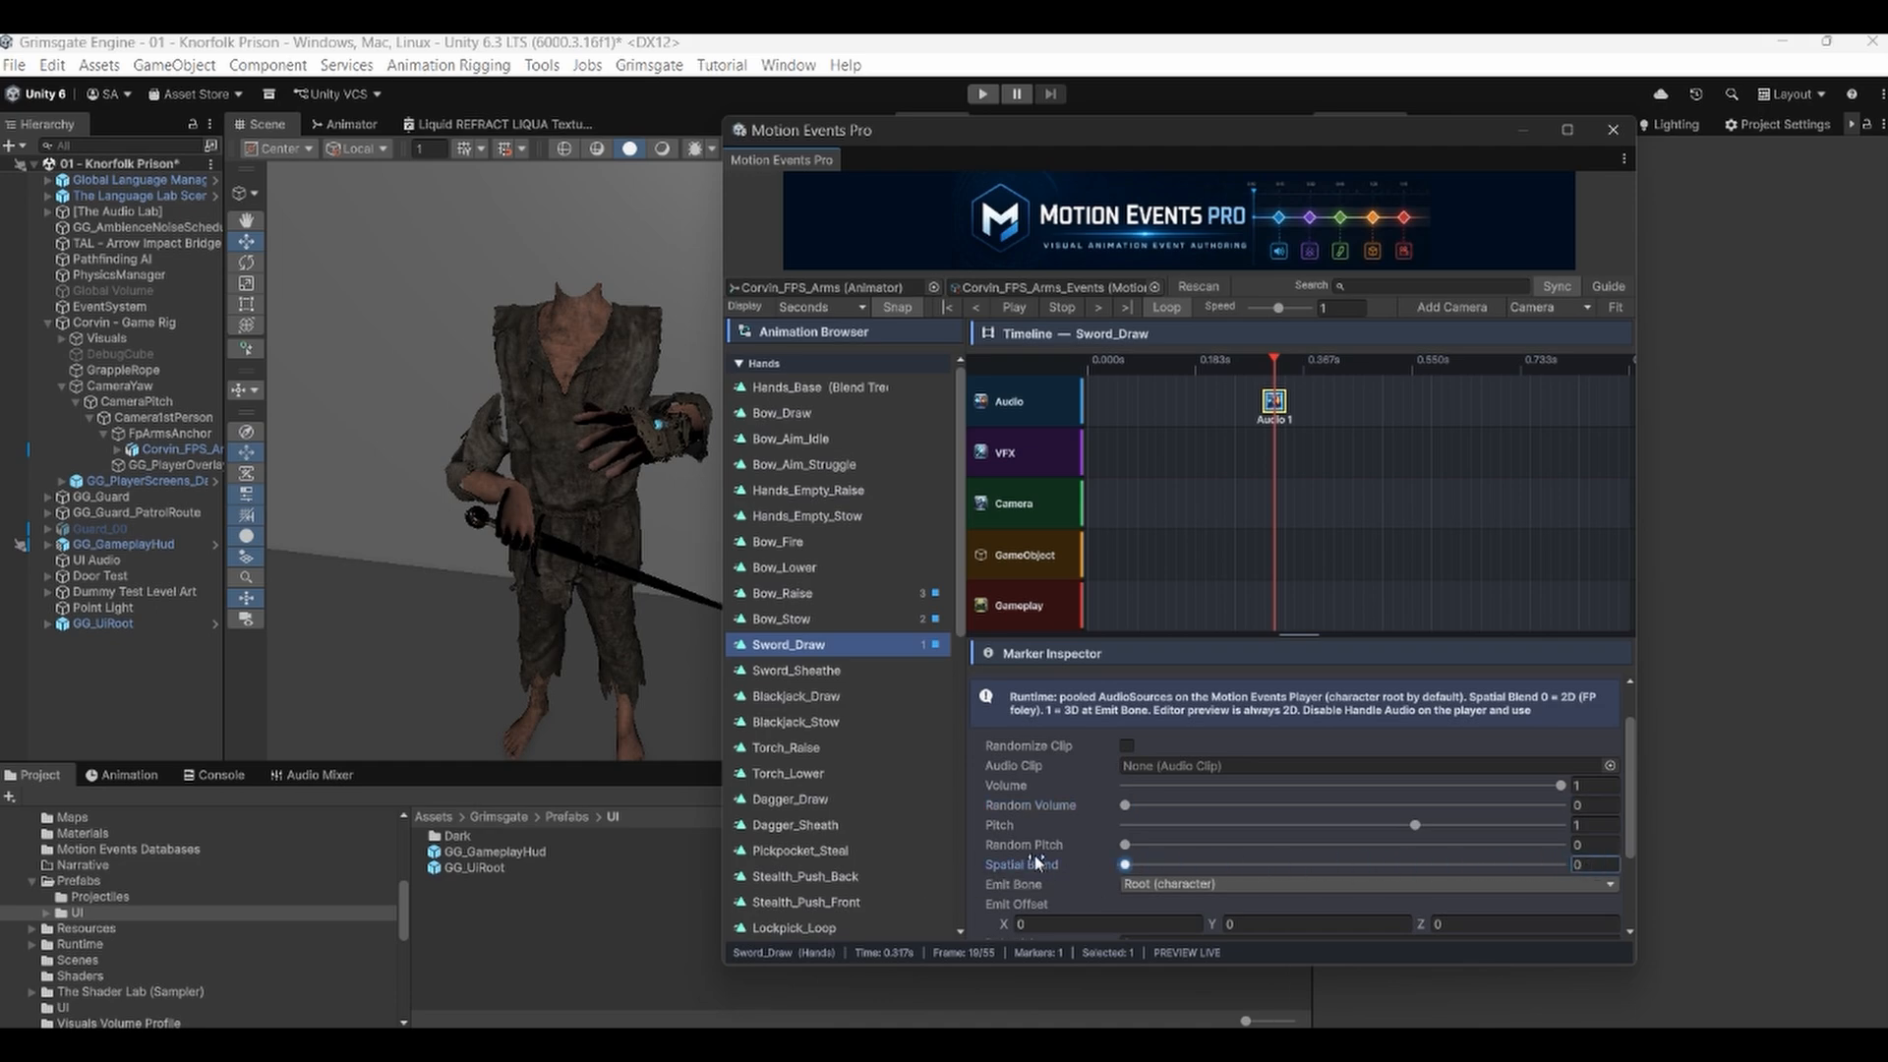
pyautogui.scroll(-3, 1035, 845)
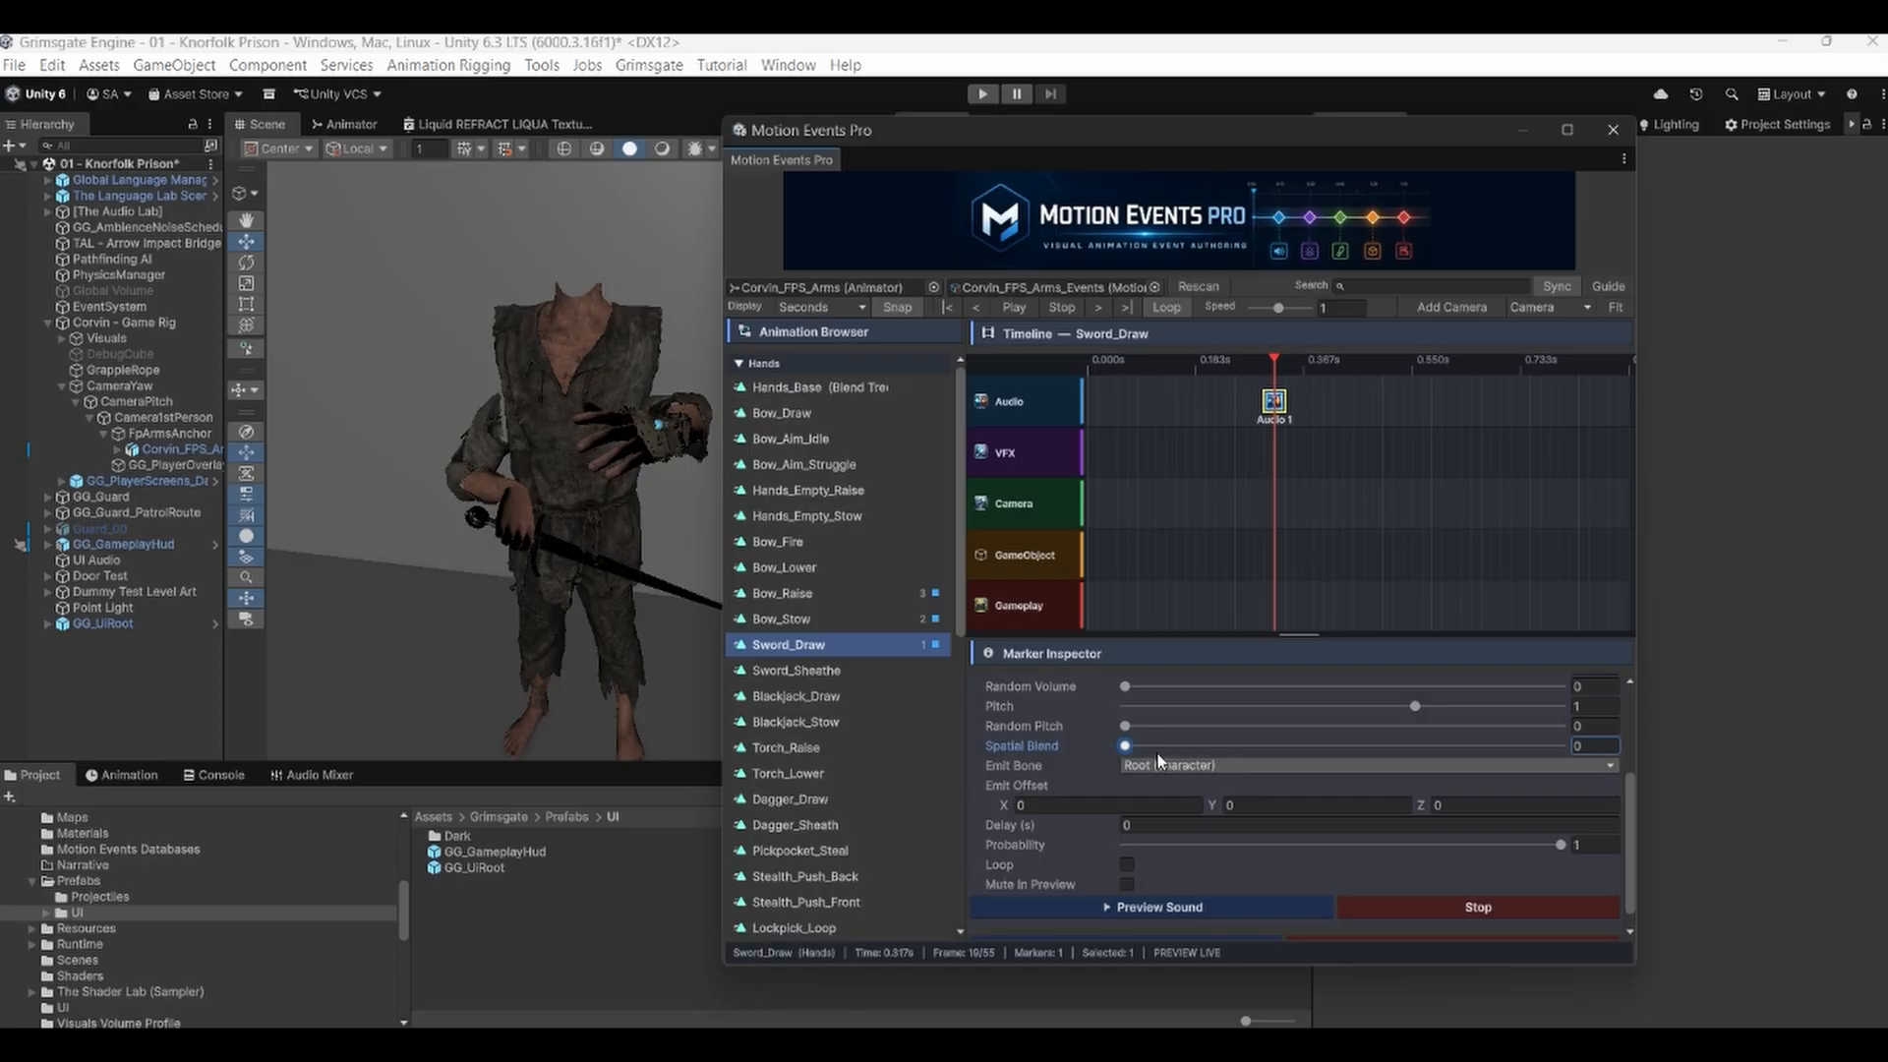
pyautogui.moveTo(1126, 745); pyautogui.dragTo(1666, 734)
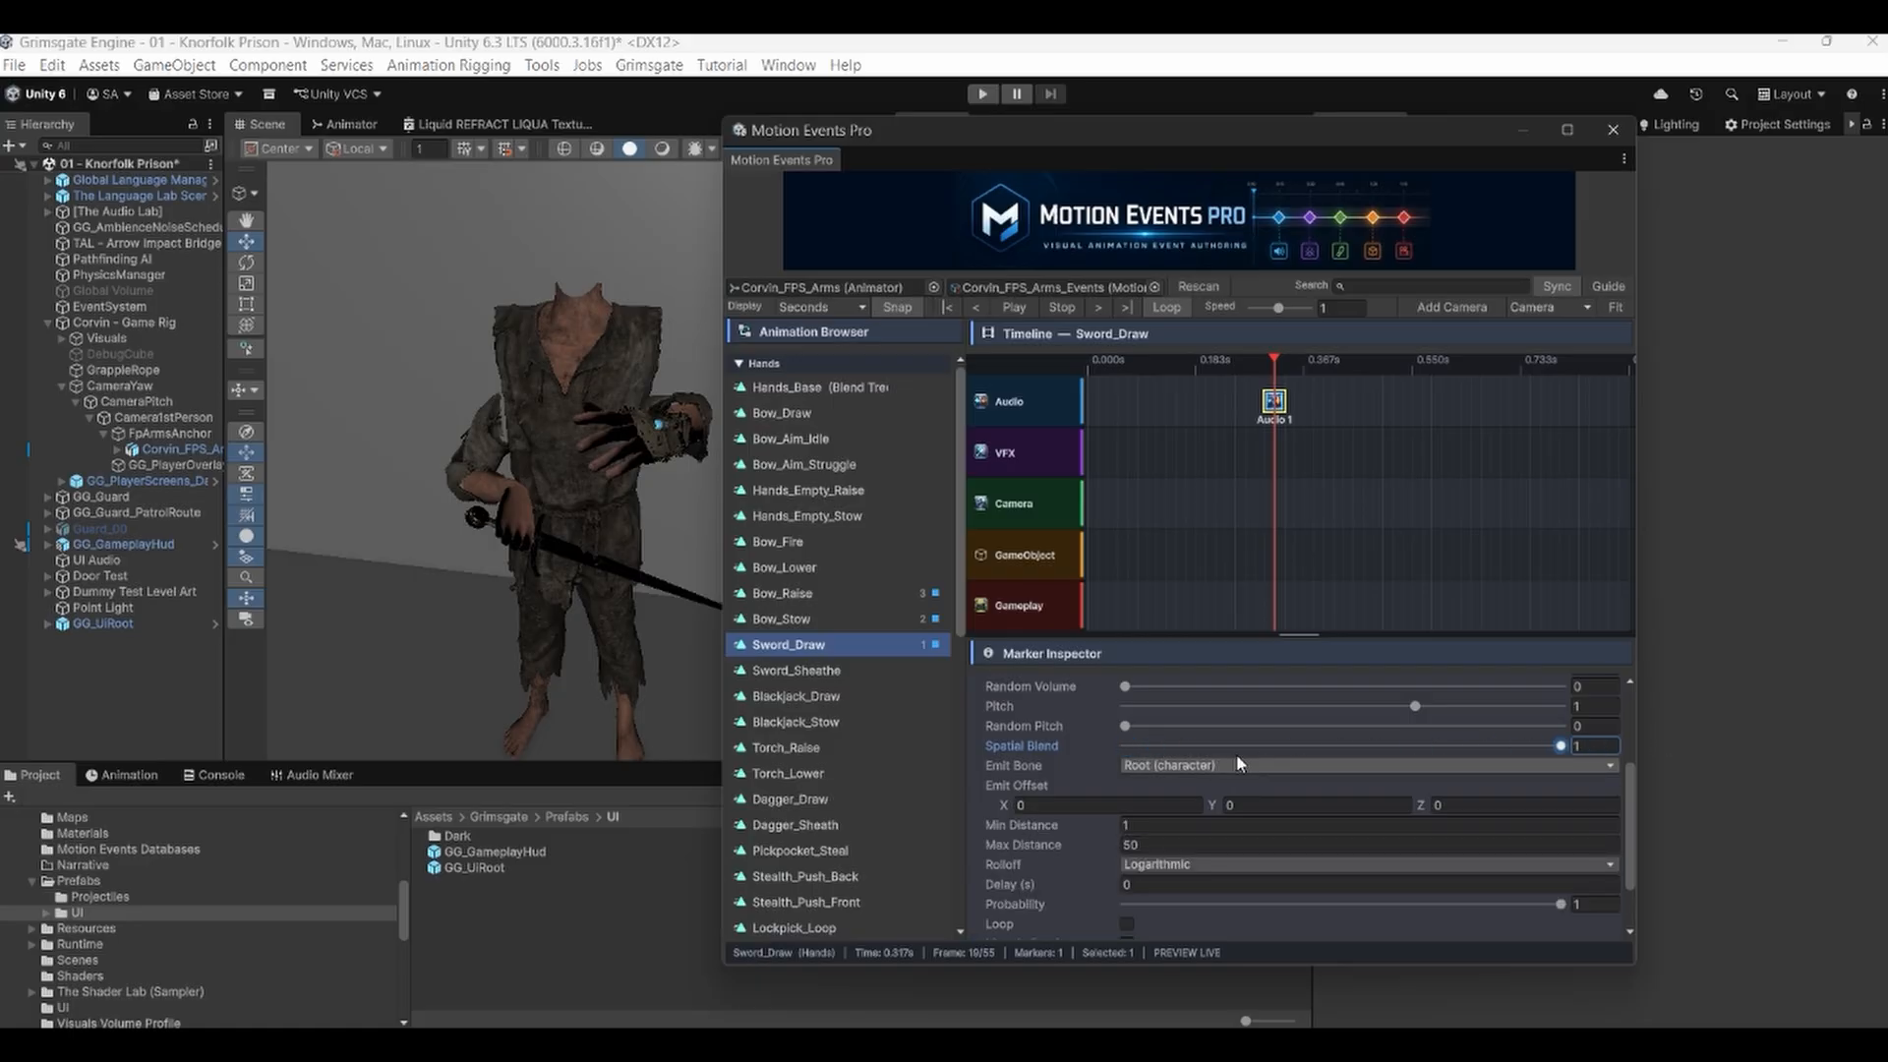
# Set the audio marker's Emit Bone to GGright_Arm_Wrist_SH_Int.
pyautogui.click(1204, 768)
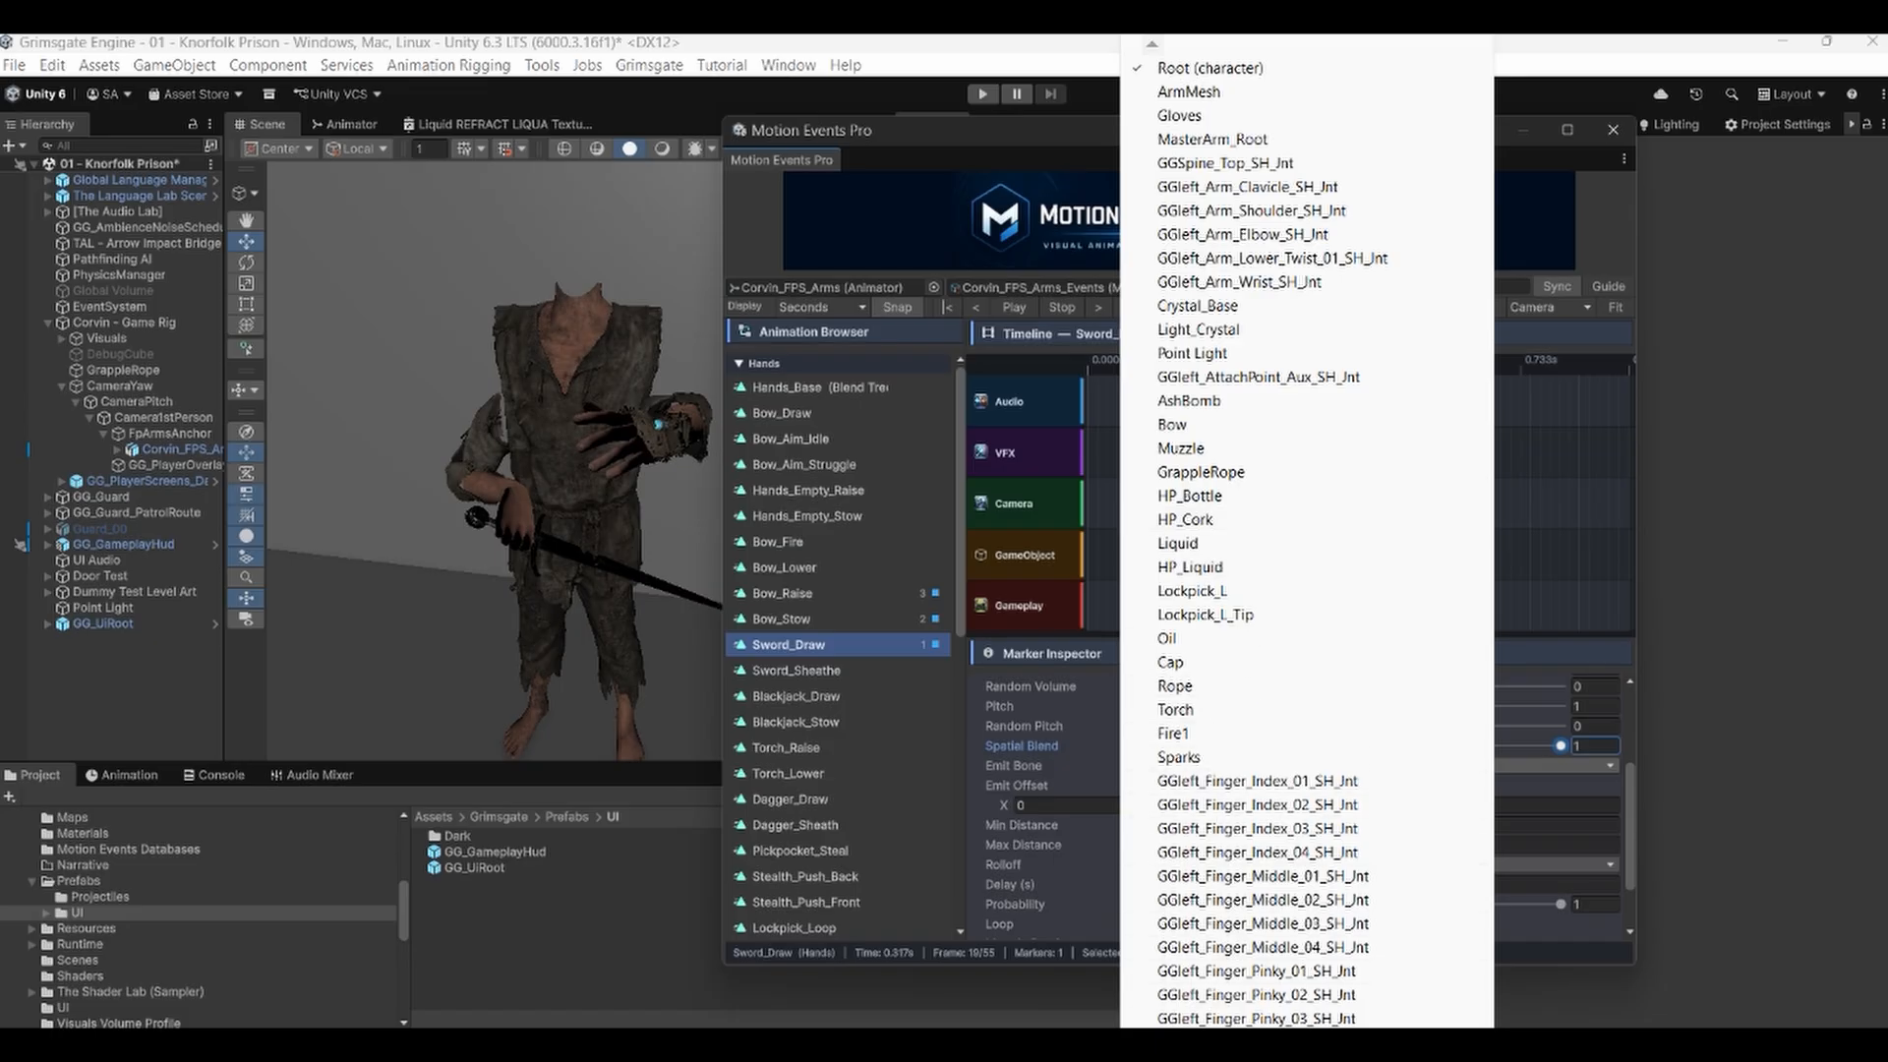
pyautogui.scroll(-5, 1306, 531)
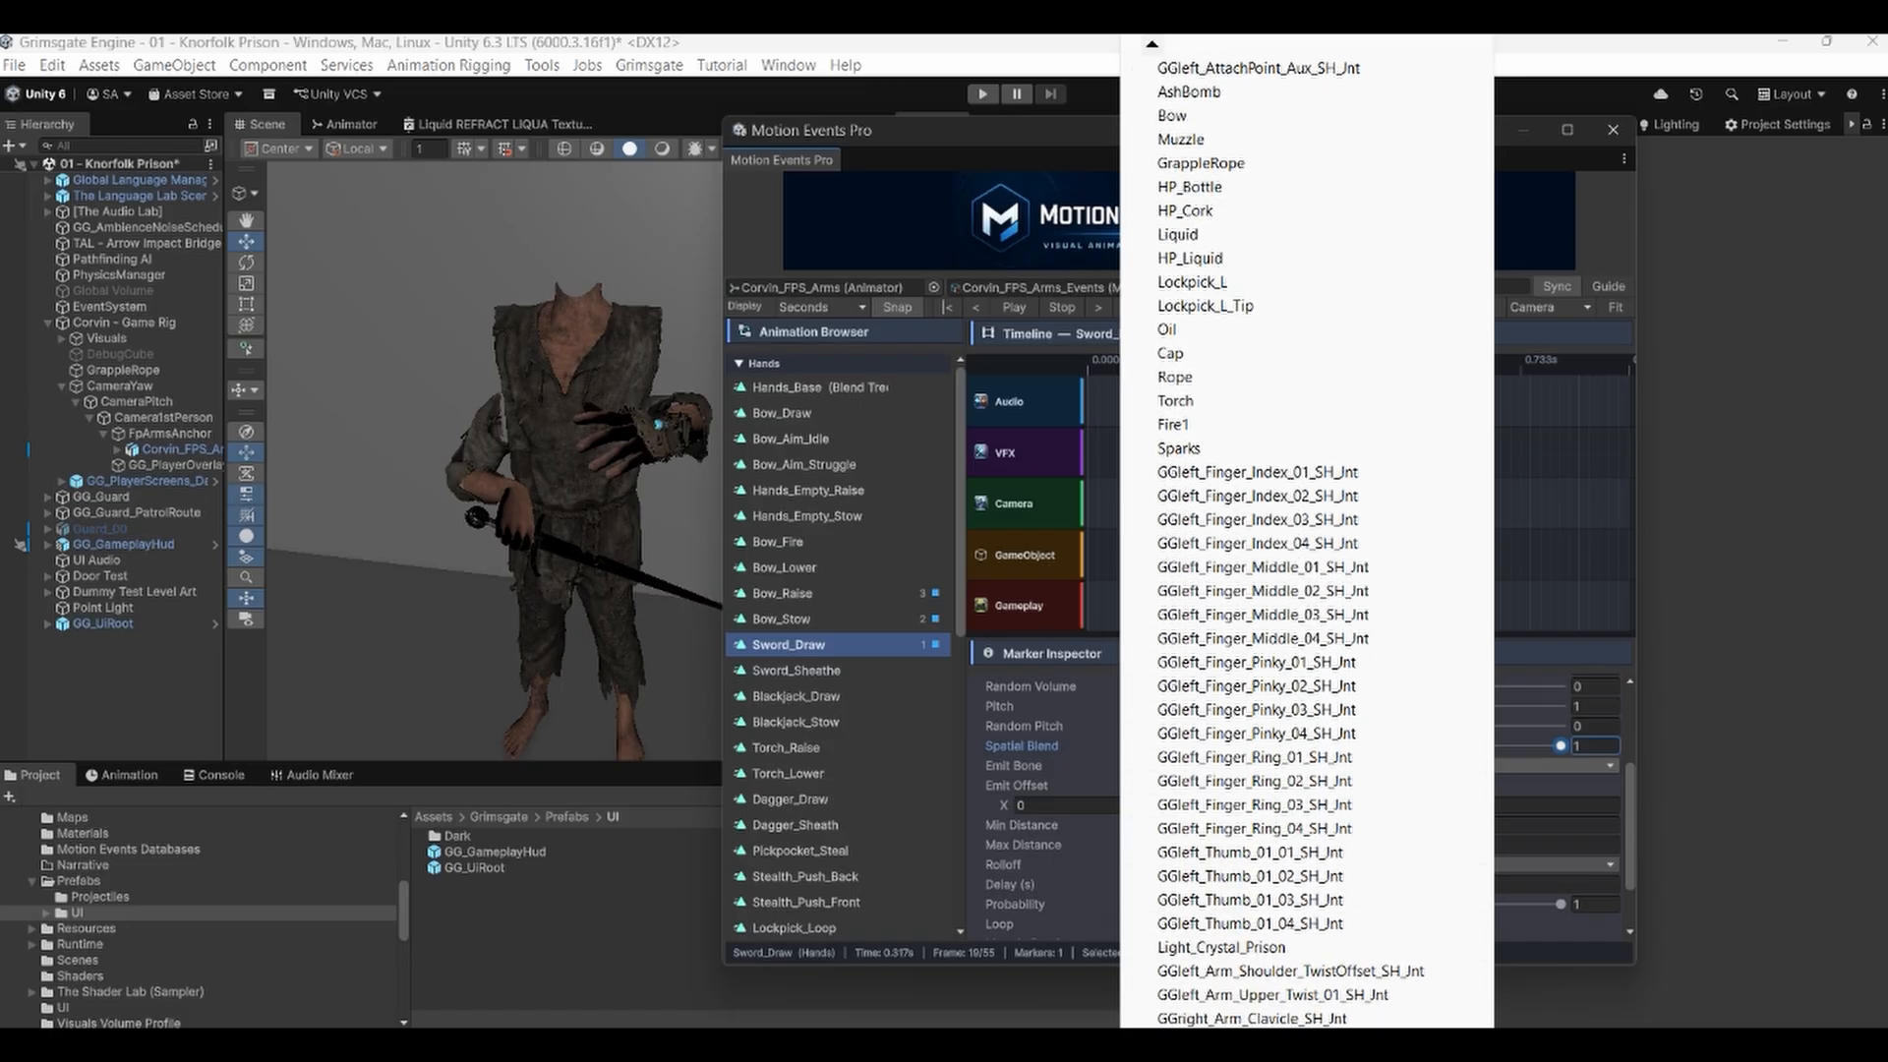
pyautogui.scroll(-4, 1241, 868)
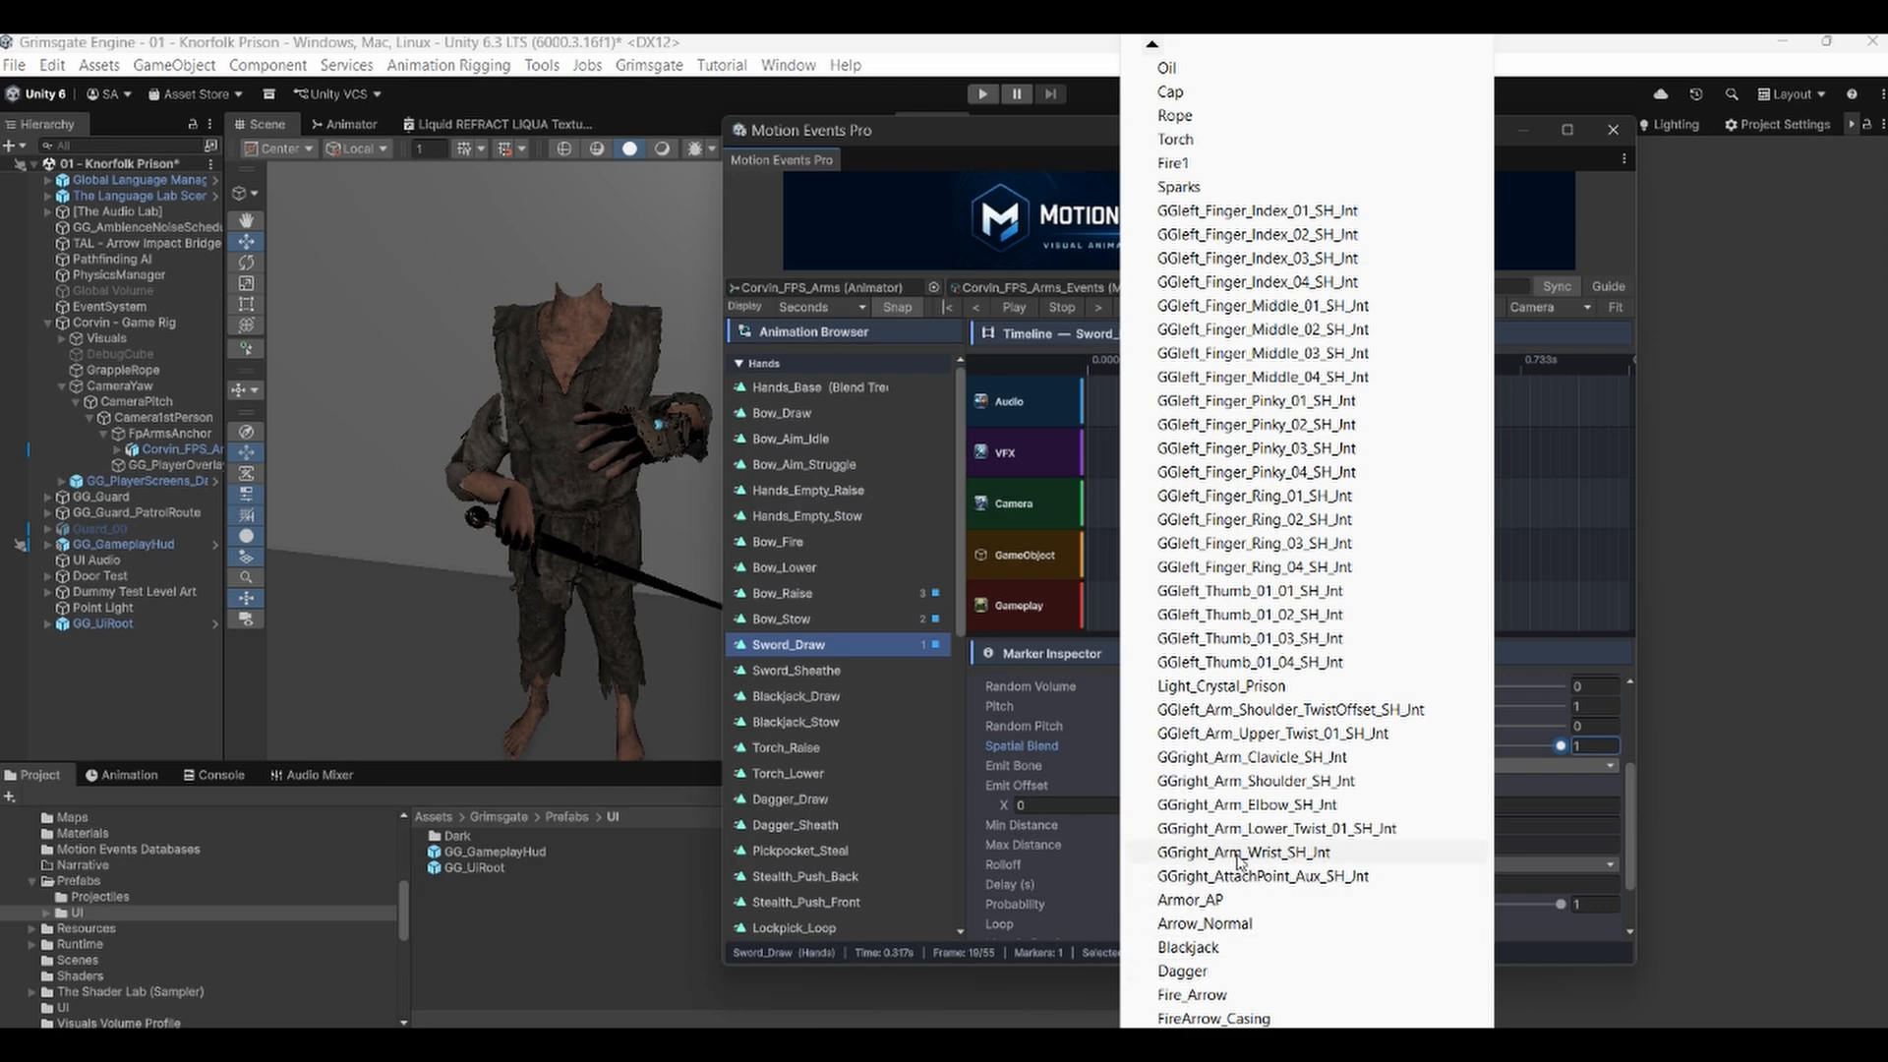
pyautogui.click(1237, 854)
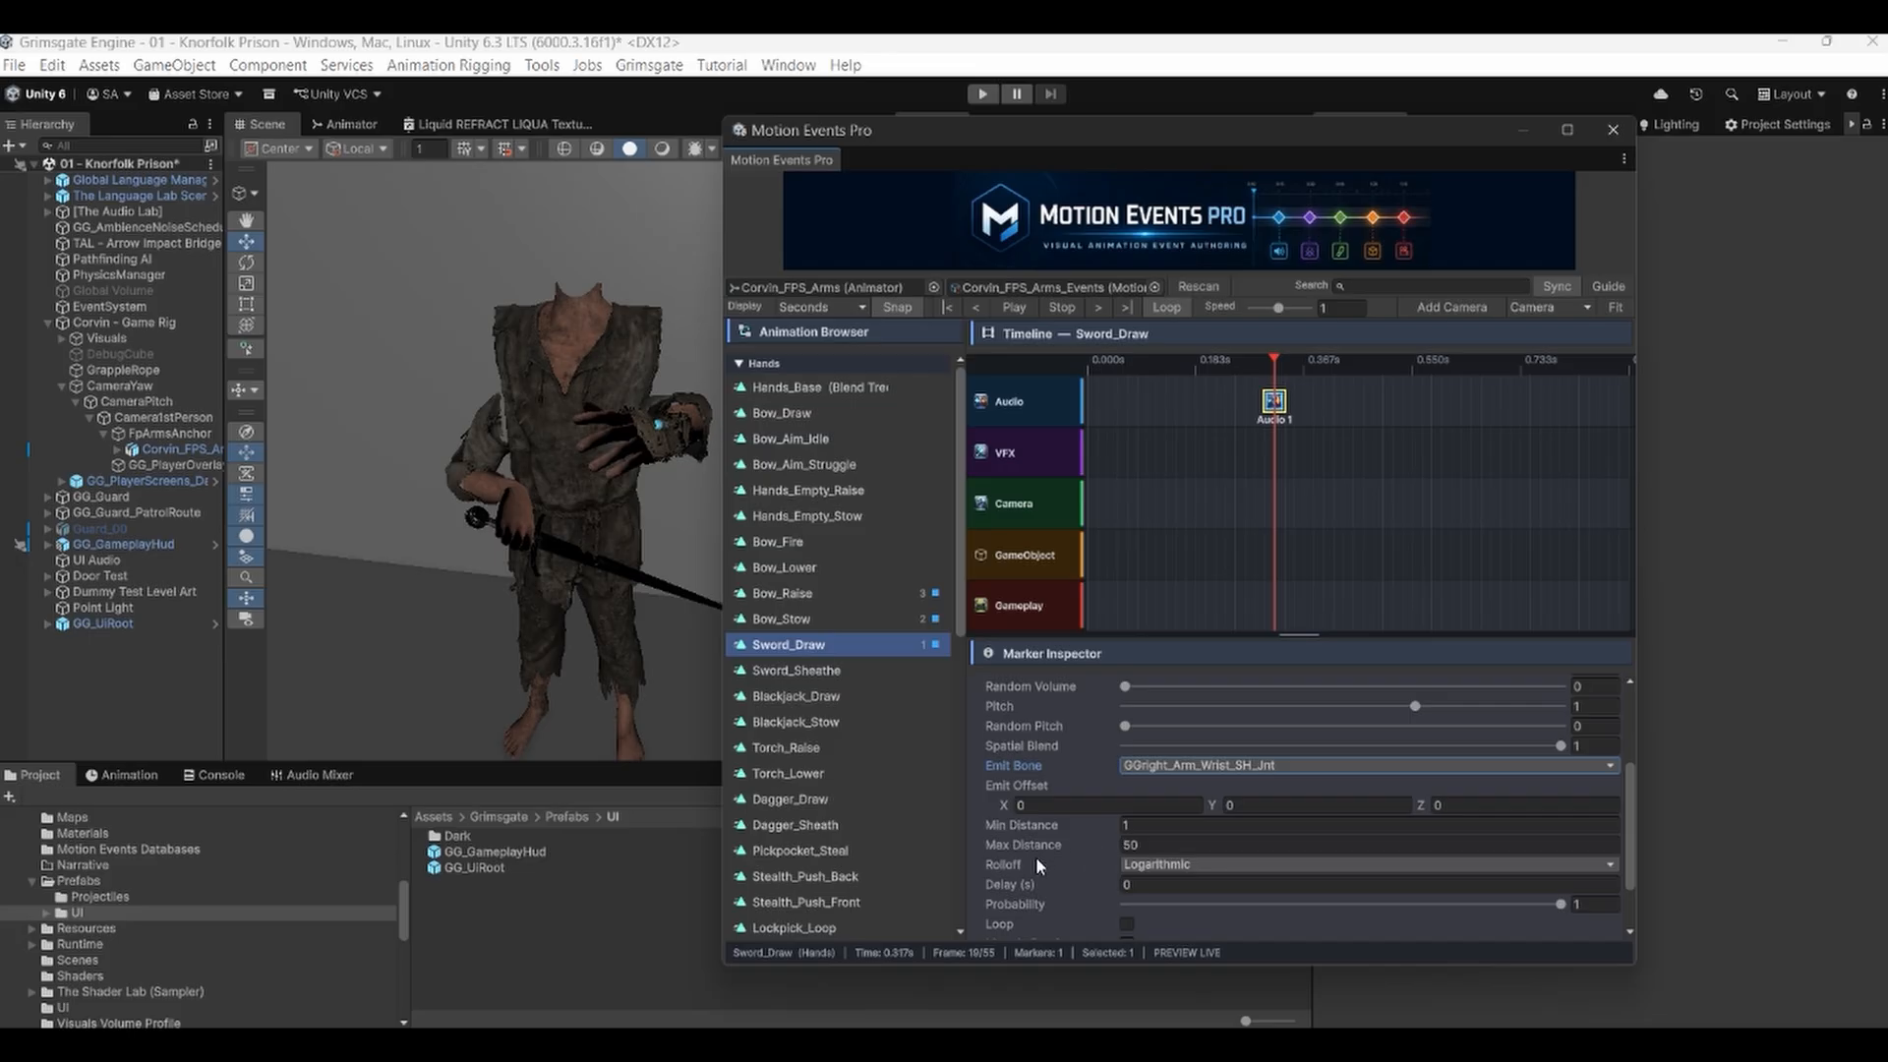
# Review the remaining audio settings, then preview the Sword_Draw clip from the start.
pyautogui.scroll(-3, 1042, 870)
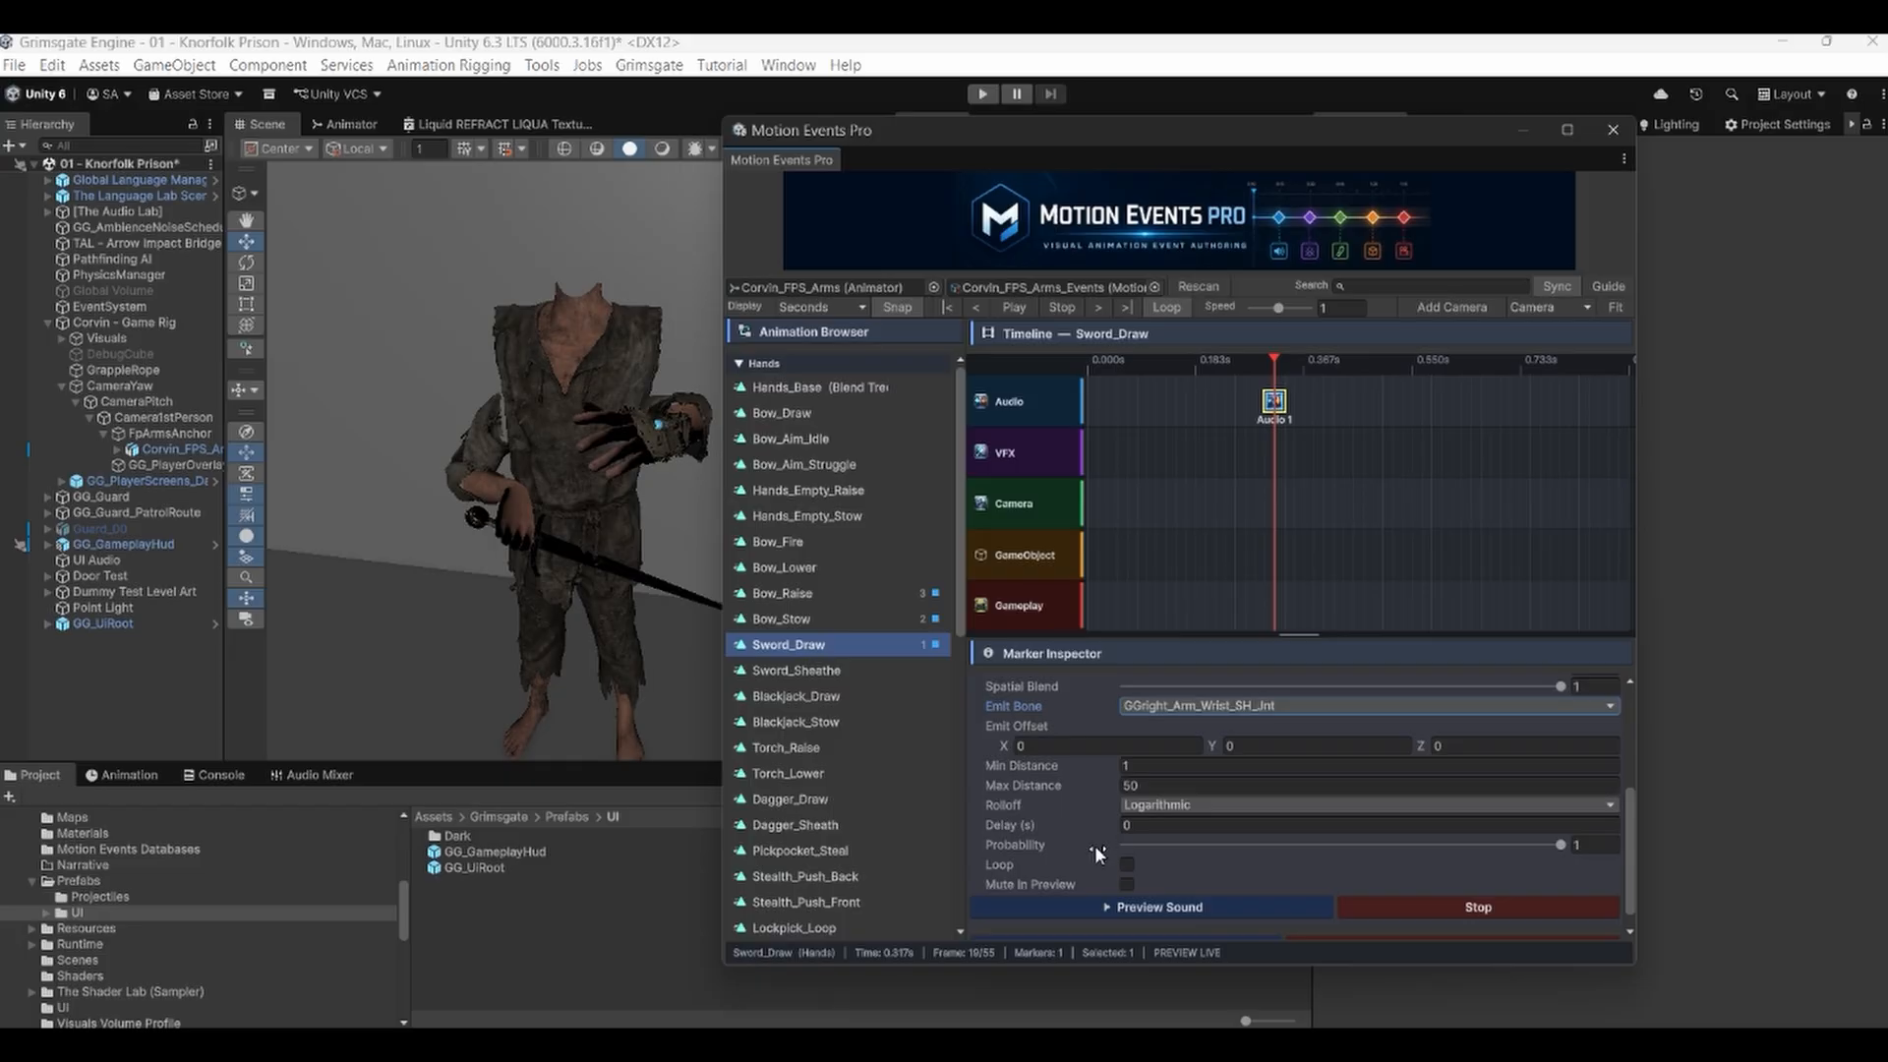
pyautogui.moveTo(1098, 854)
pyautogui.moveTo(1038, 845)
pyautogui.scroll(2, 1212, 779)
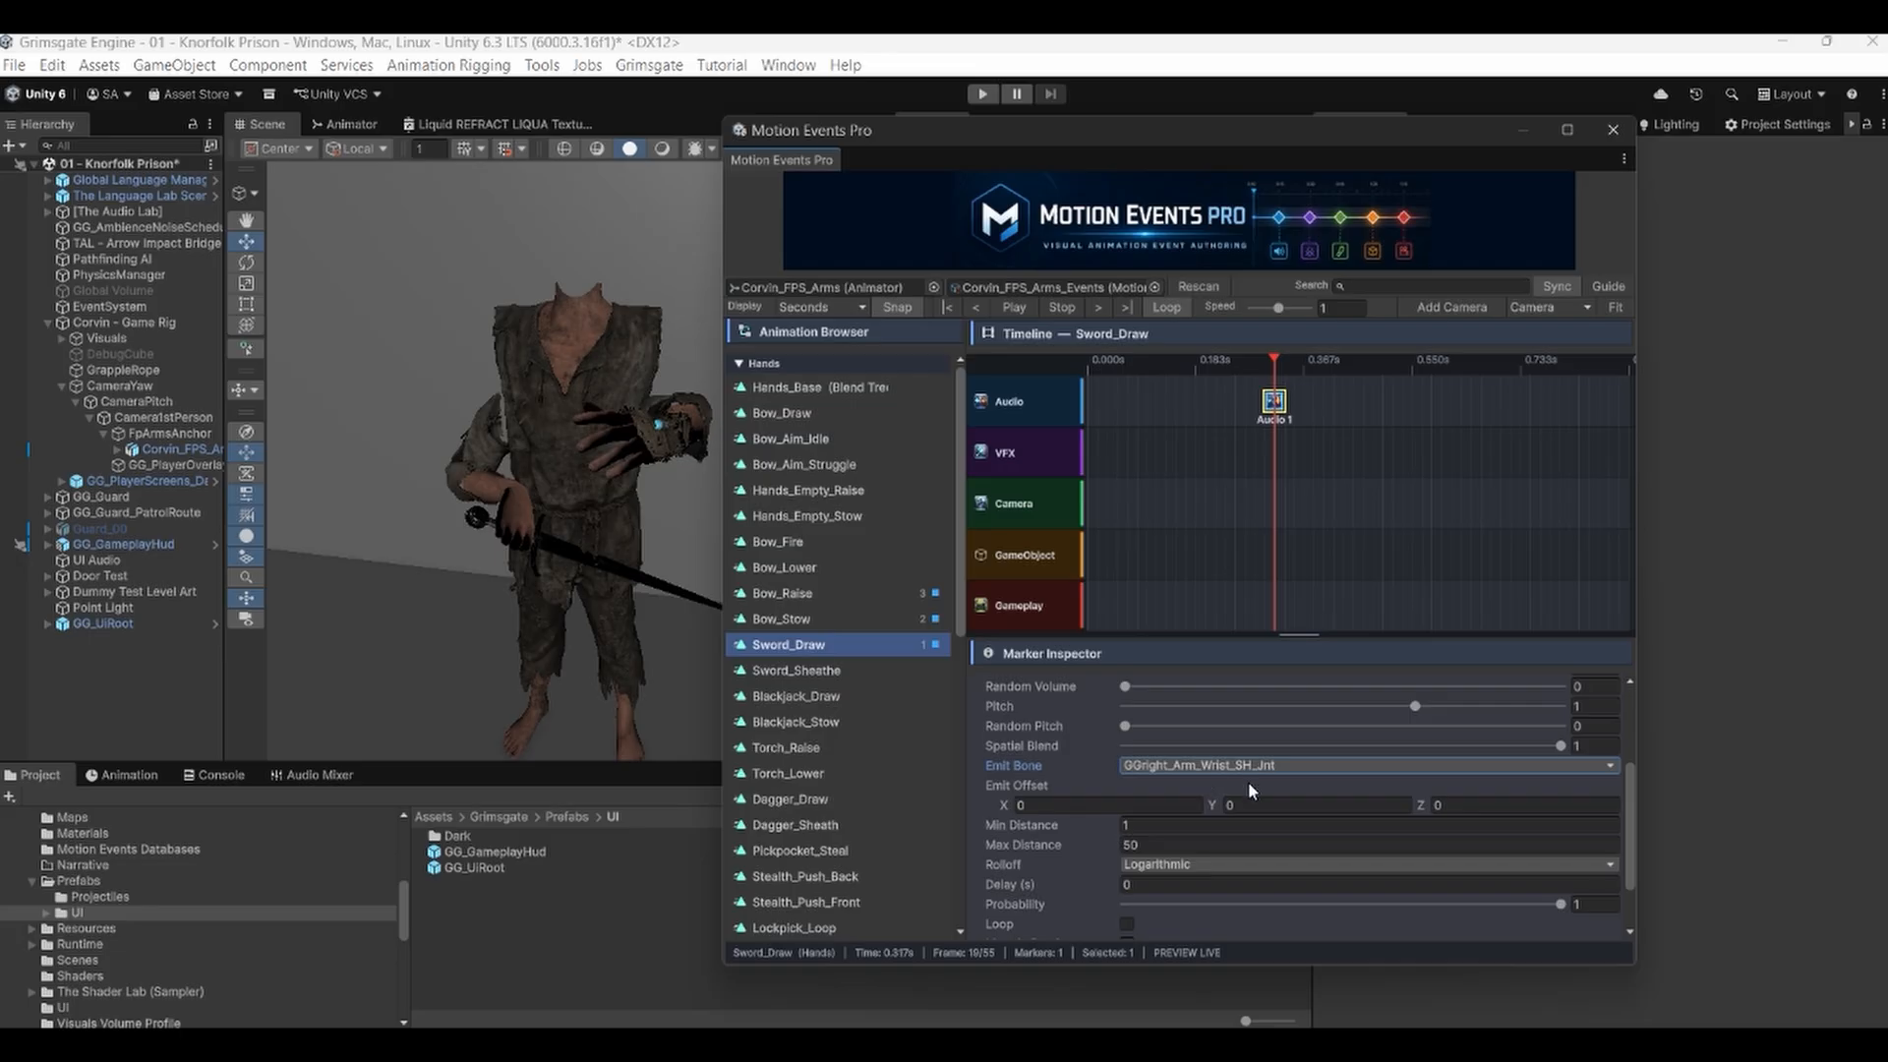
pyautogui.scroll(4, 1248, 782)
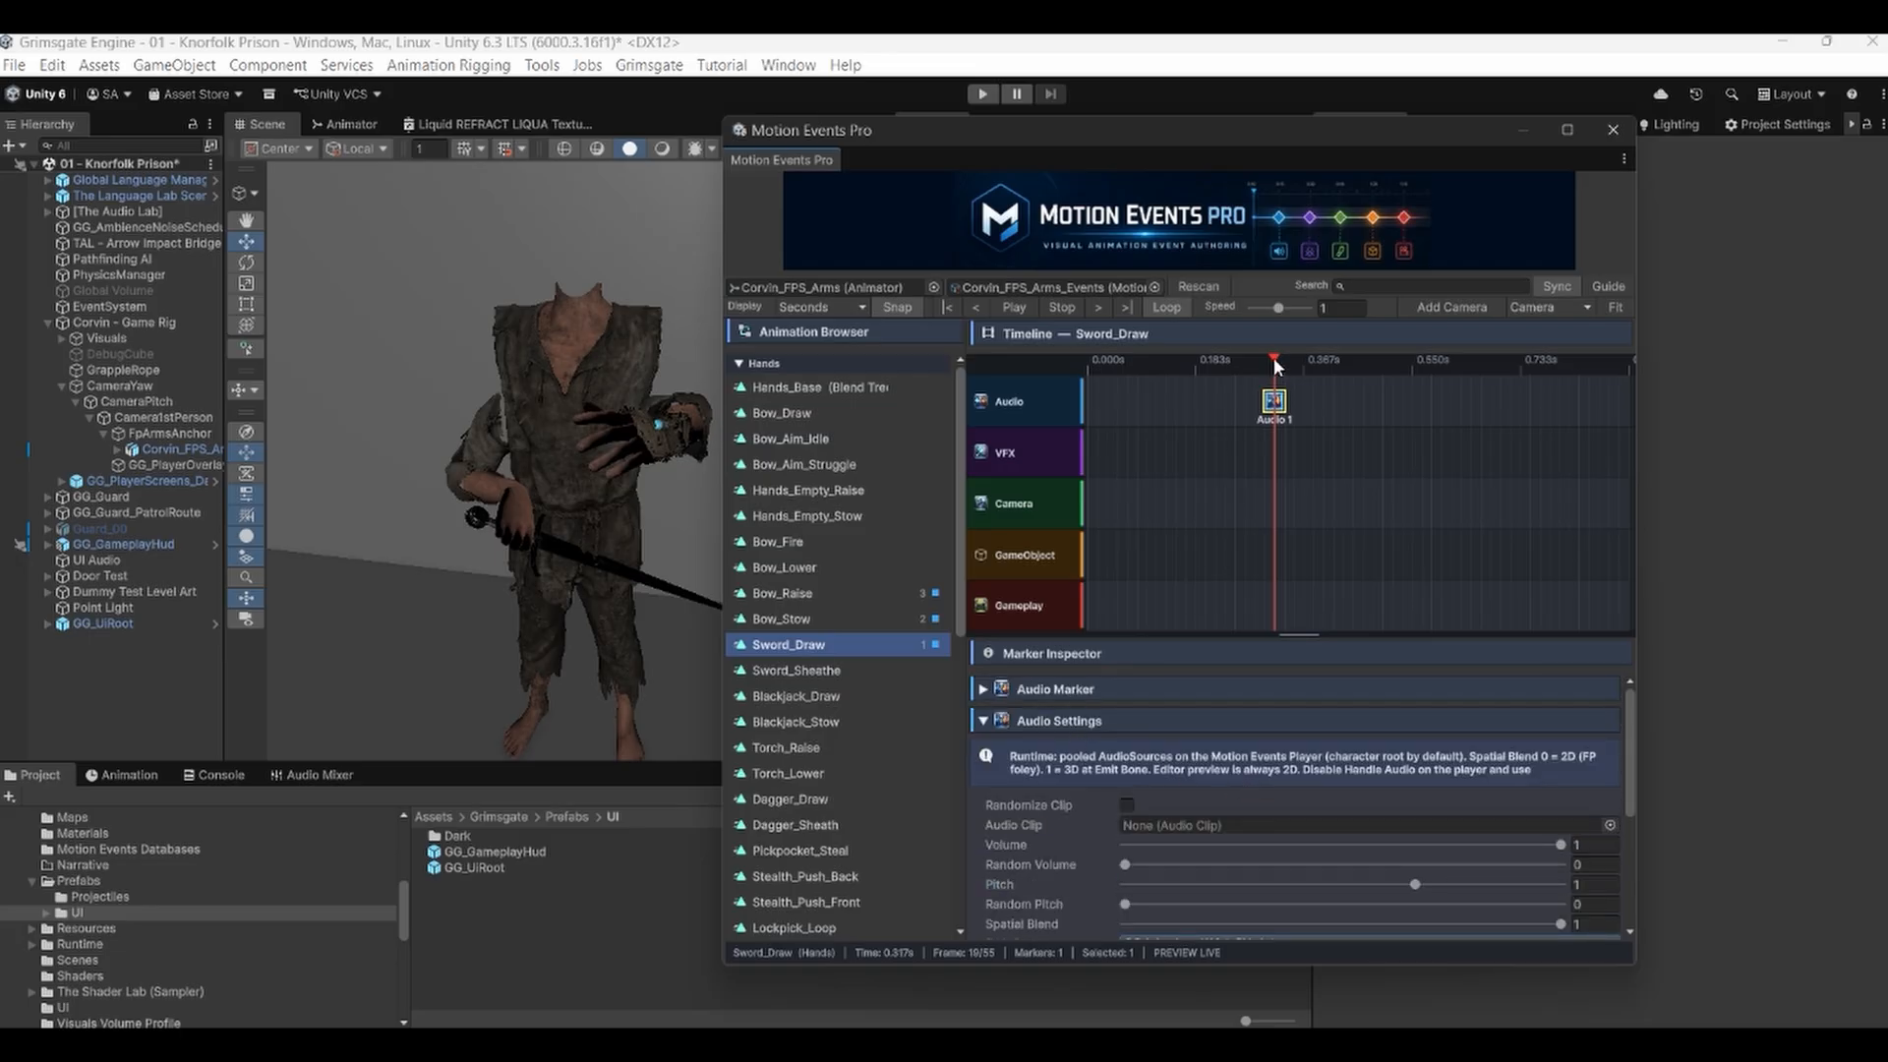
pyautogui.moveTo(1272, 357); pyautogui.dragTo(1059, 362)
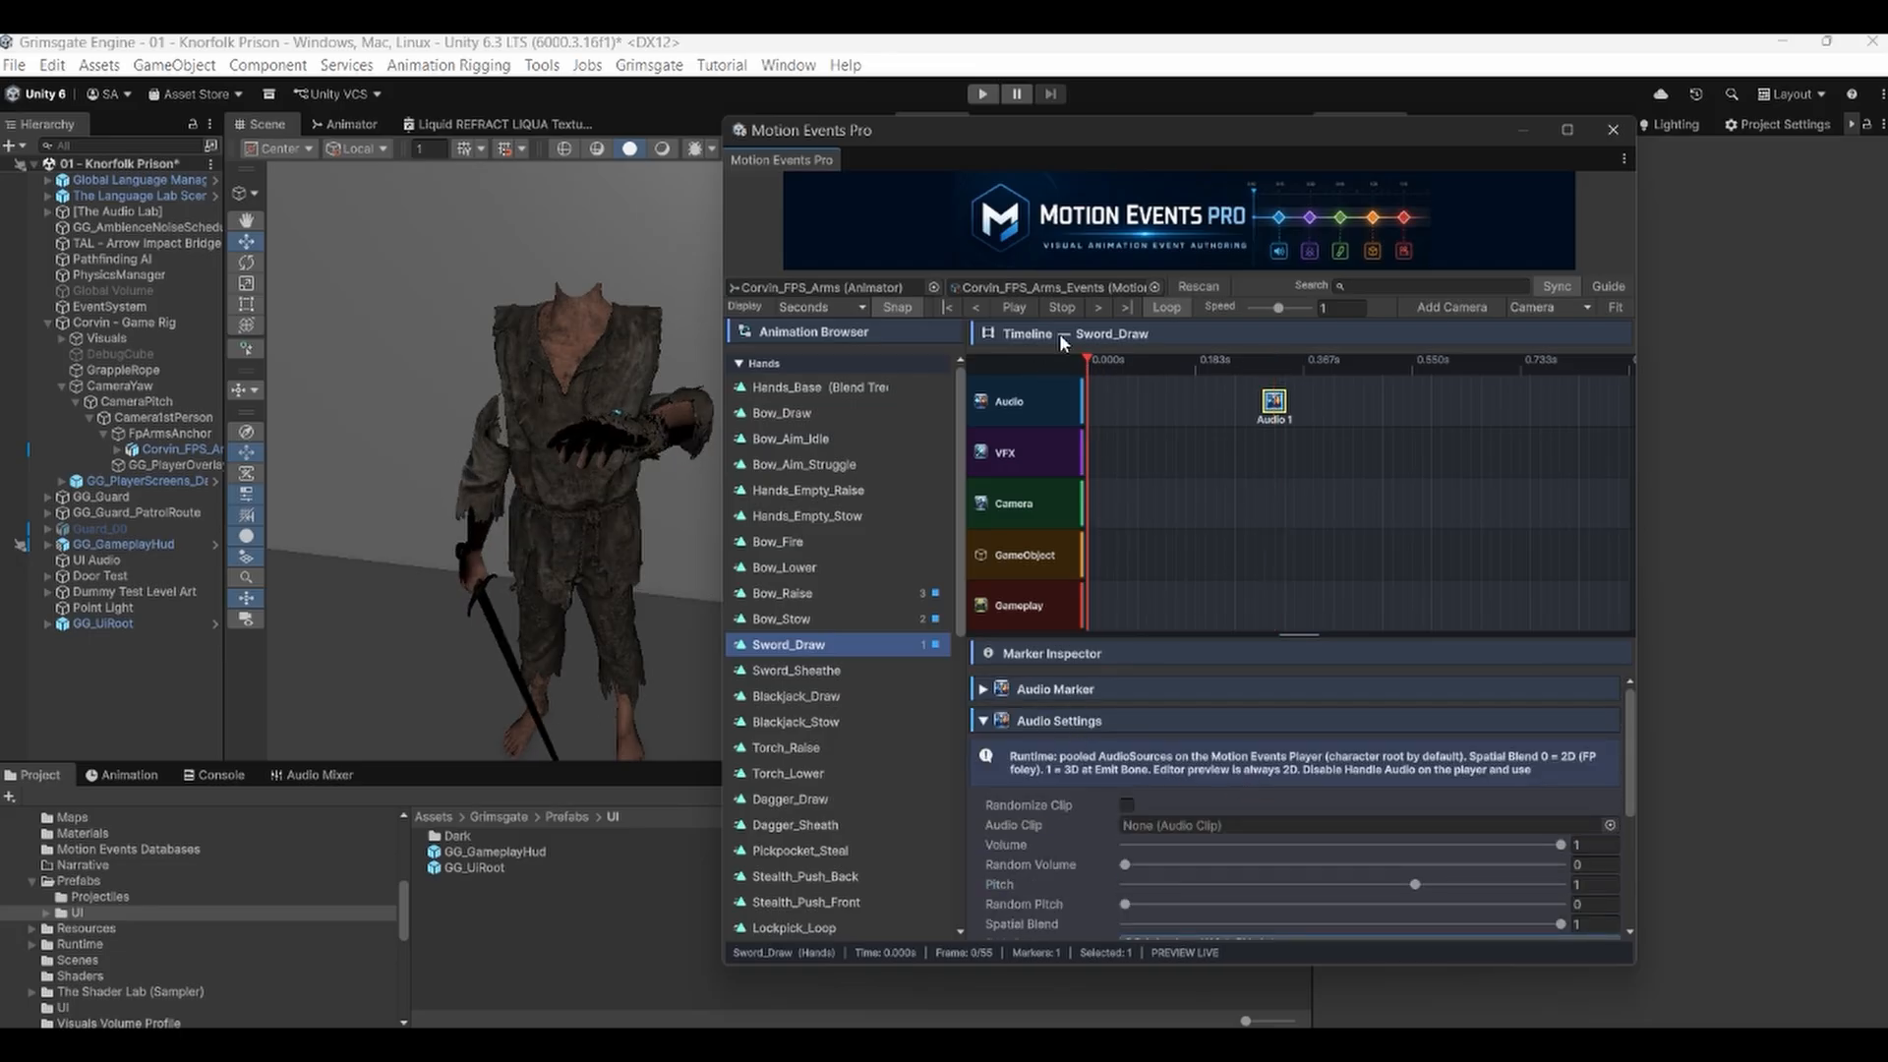
pyautogui.click(1025, 298)
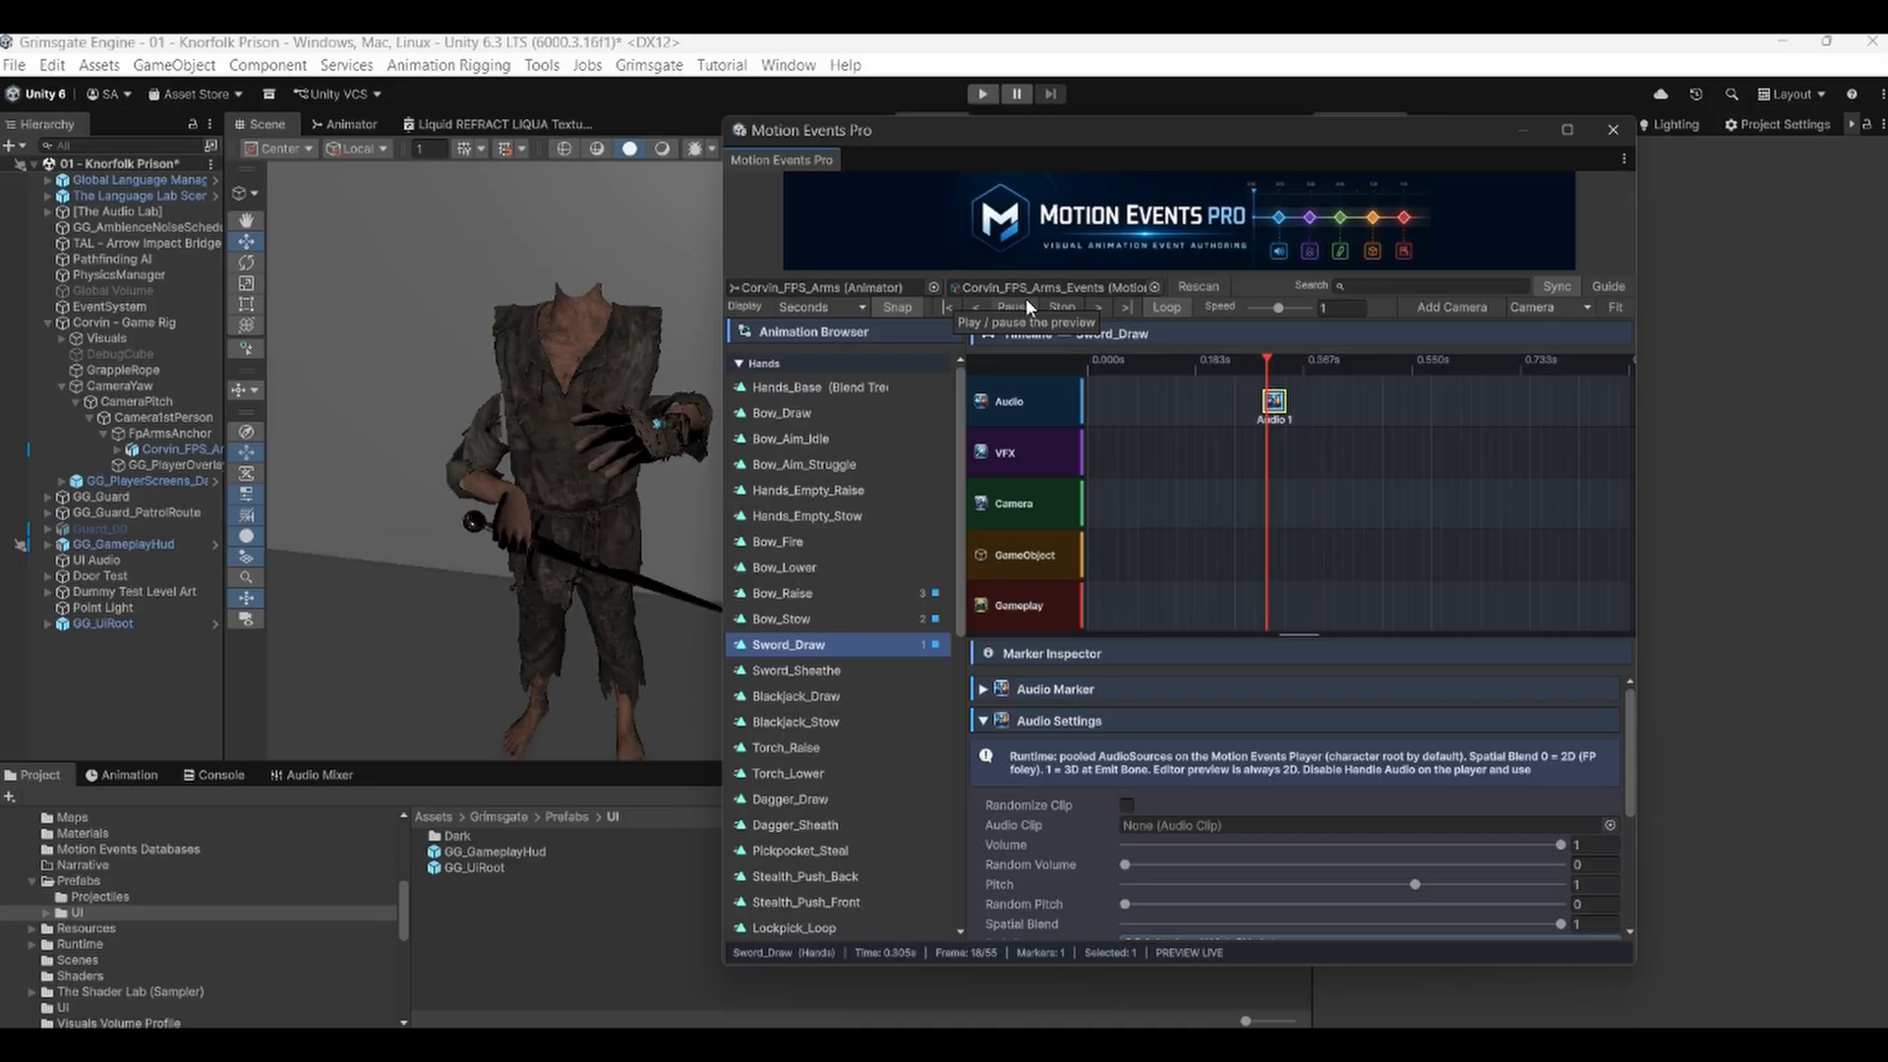
pyautogui.click(1029, 303)
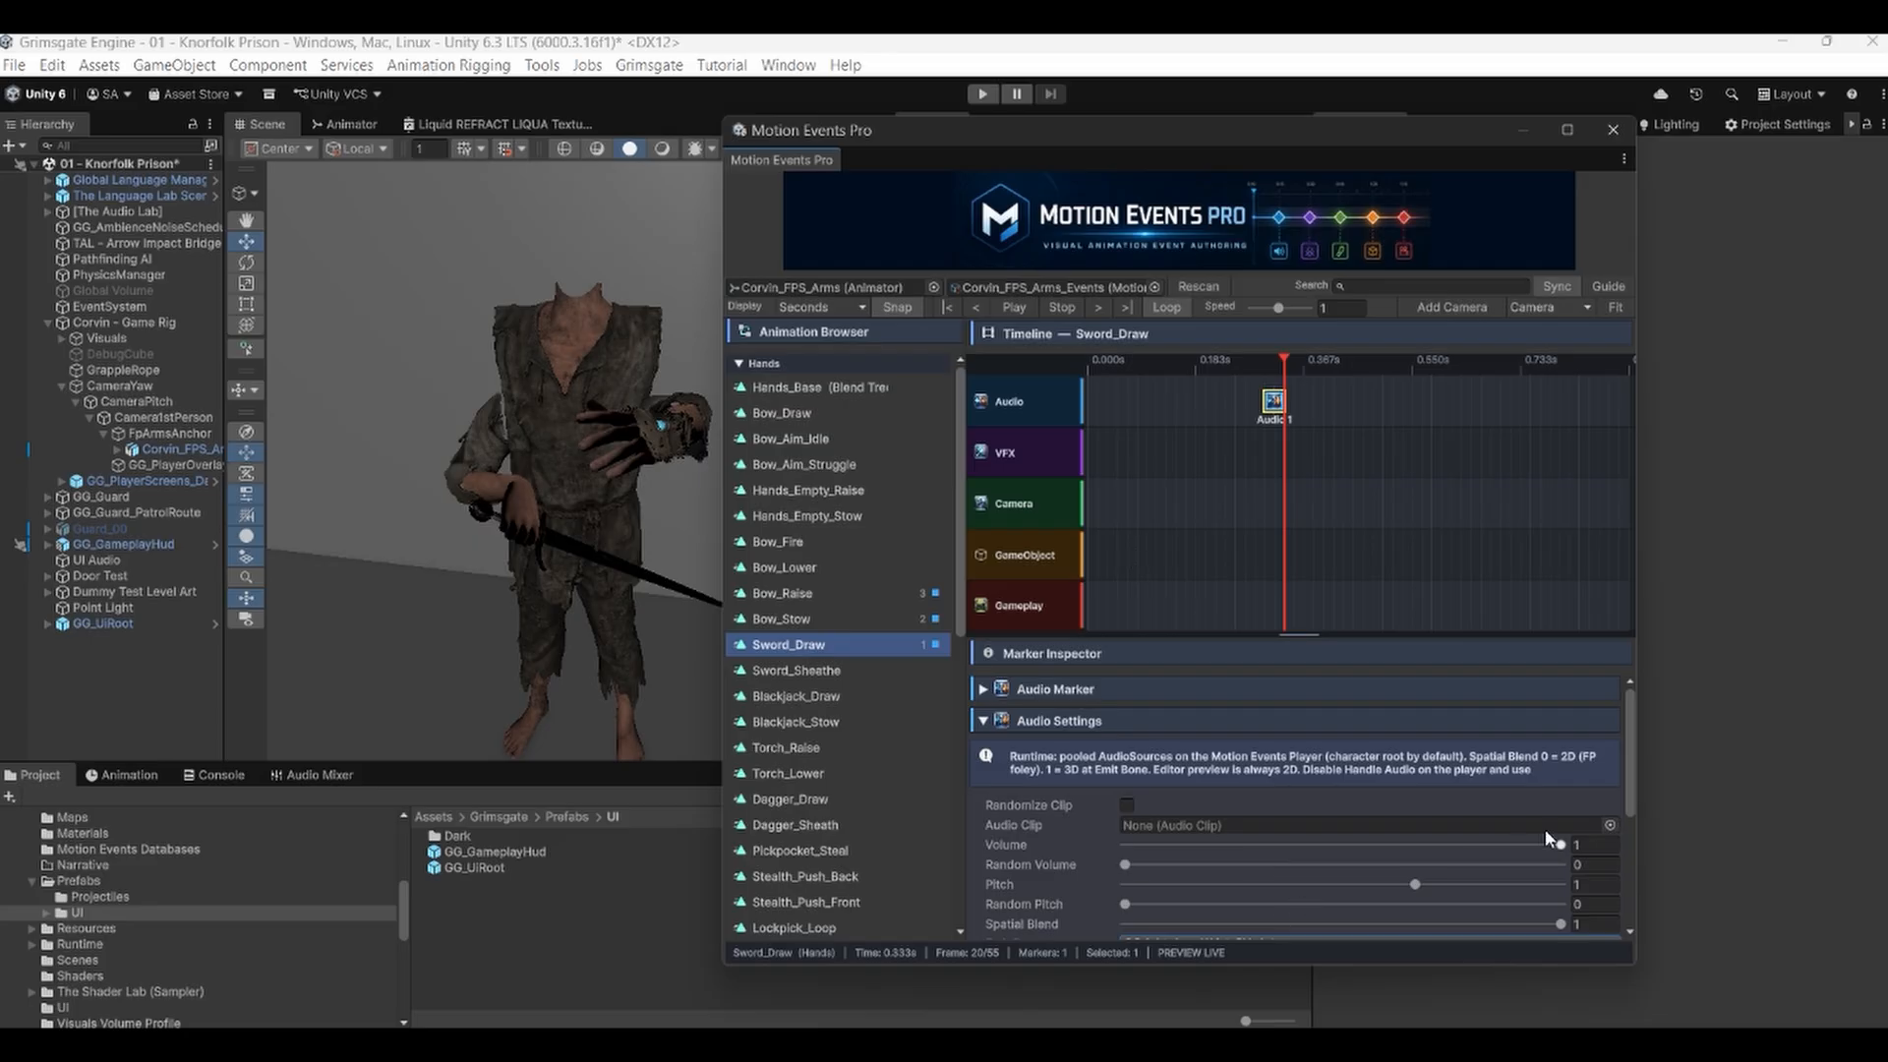
# Search the audio clips for sword and assign Sword 04 as the marker's Audio Clip.
pyautogui.click(1610, 825)
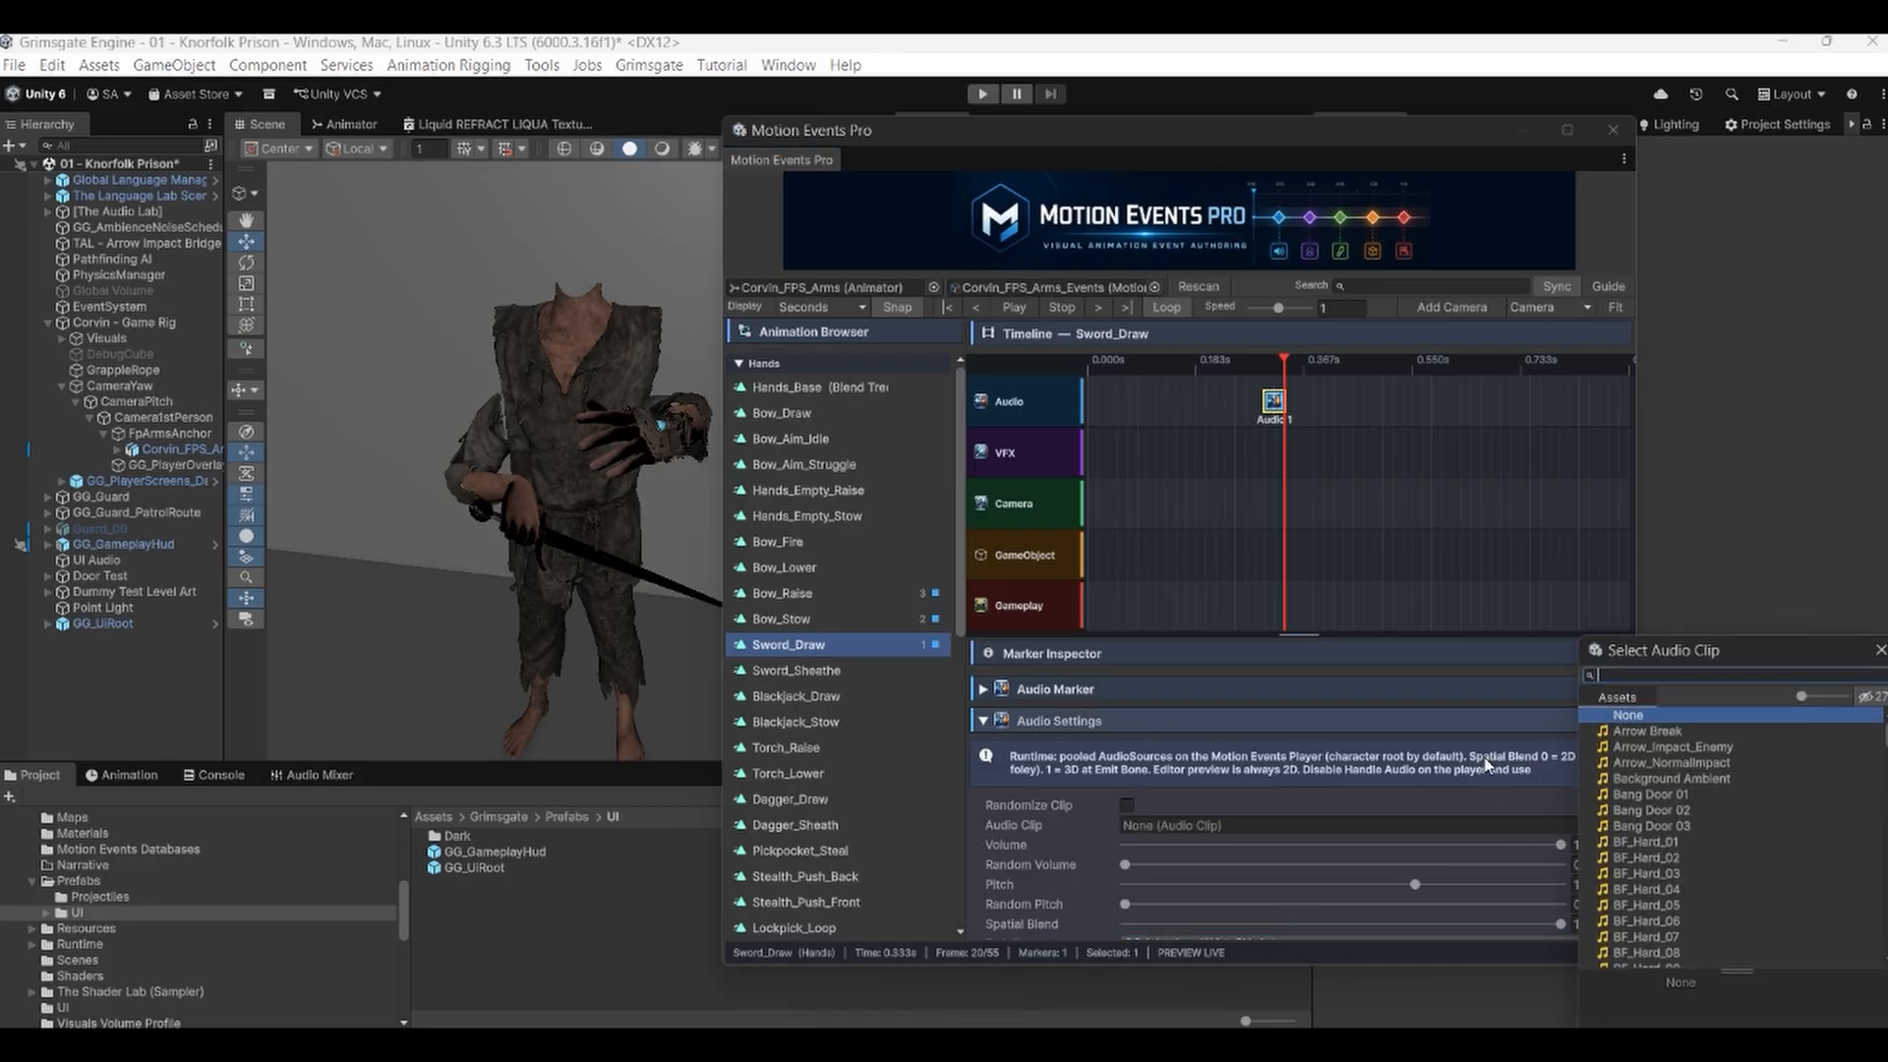
pyautogui.write('sword')
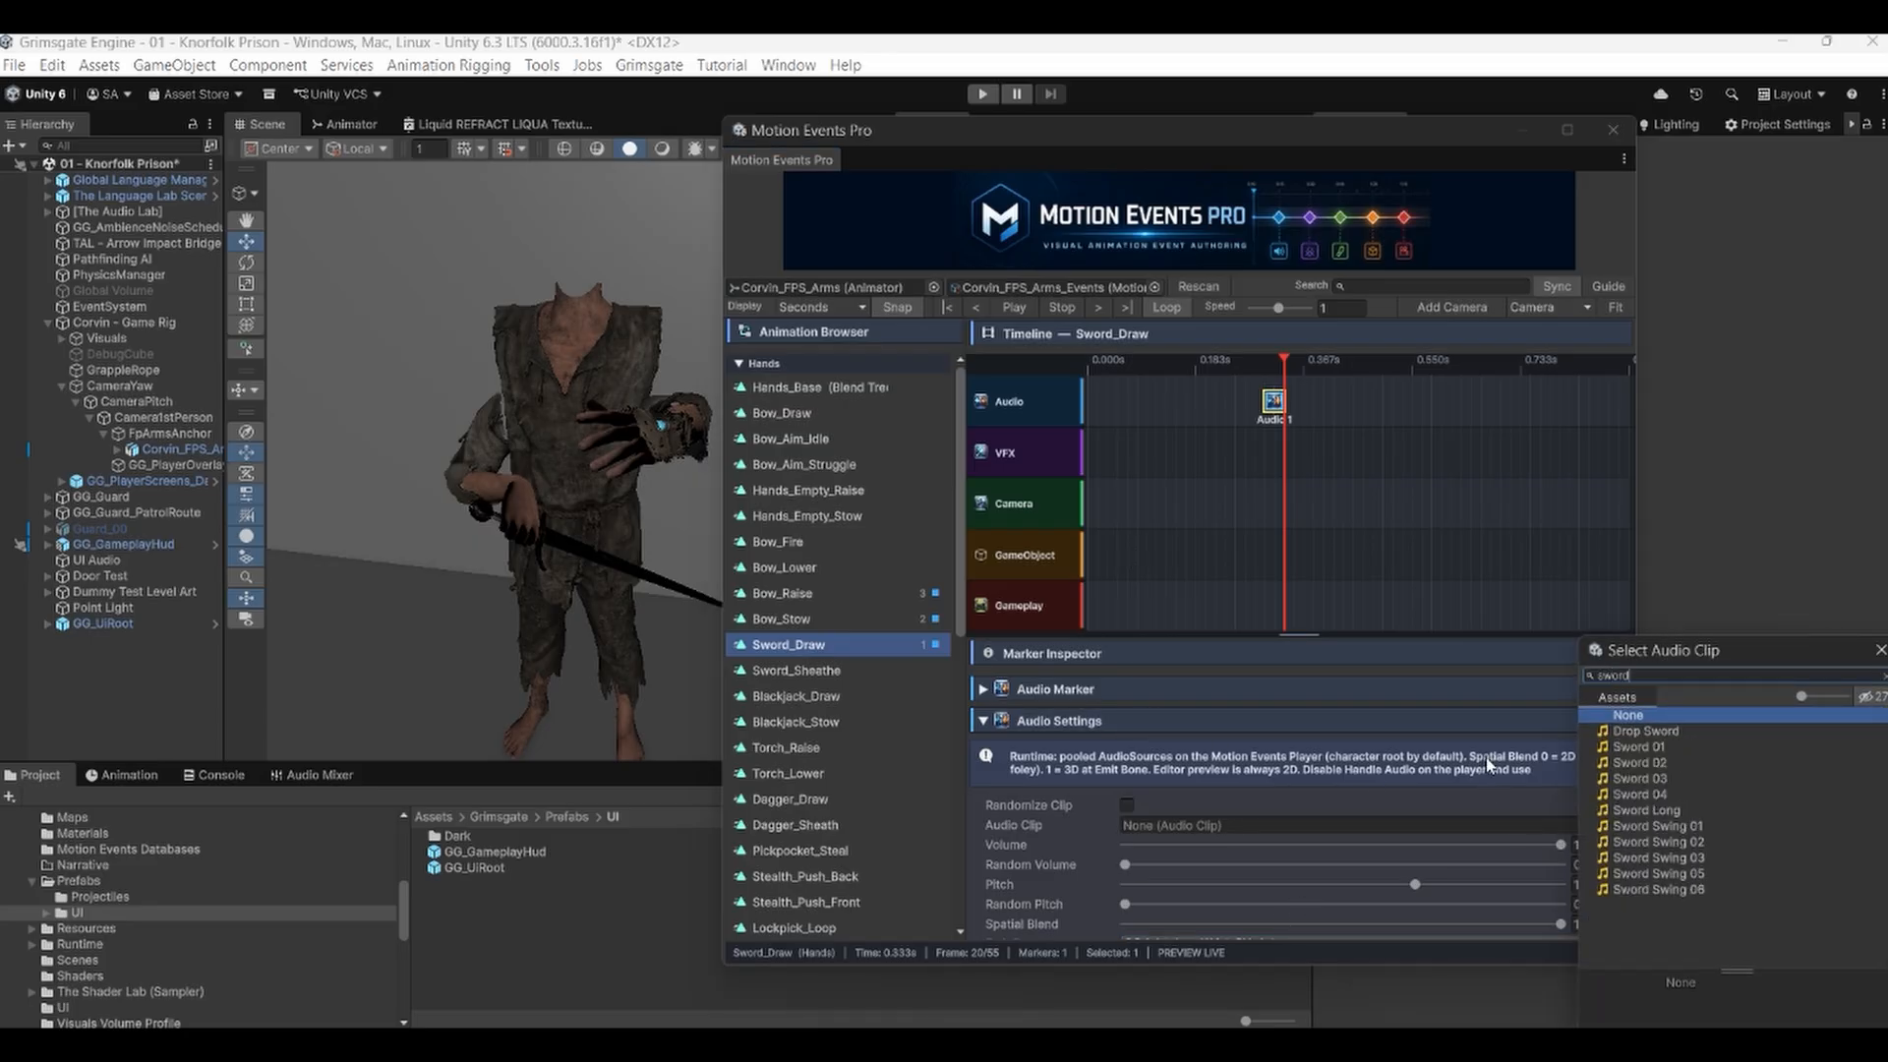
pyautogui.click(1660, 745)
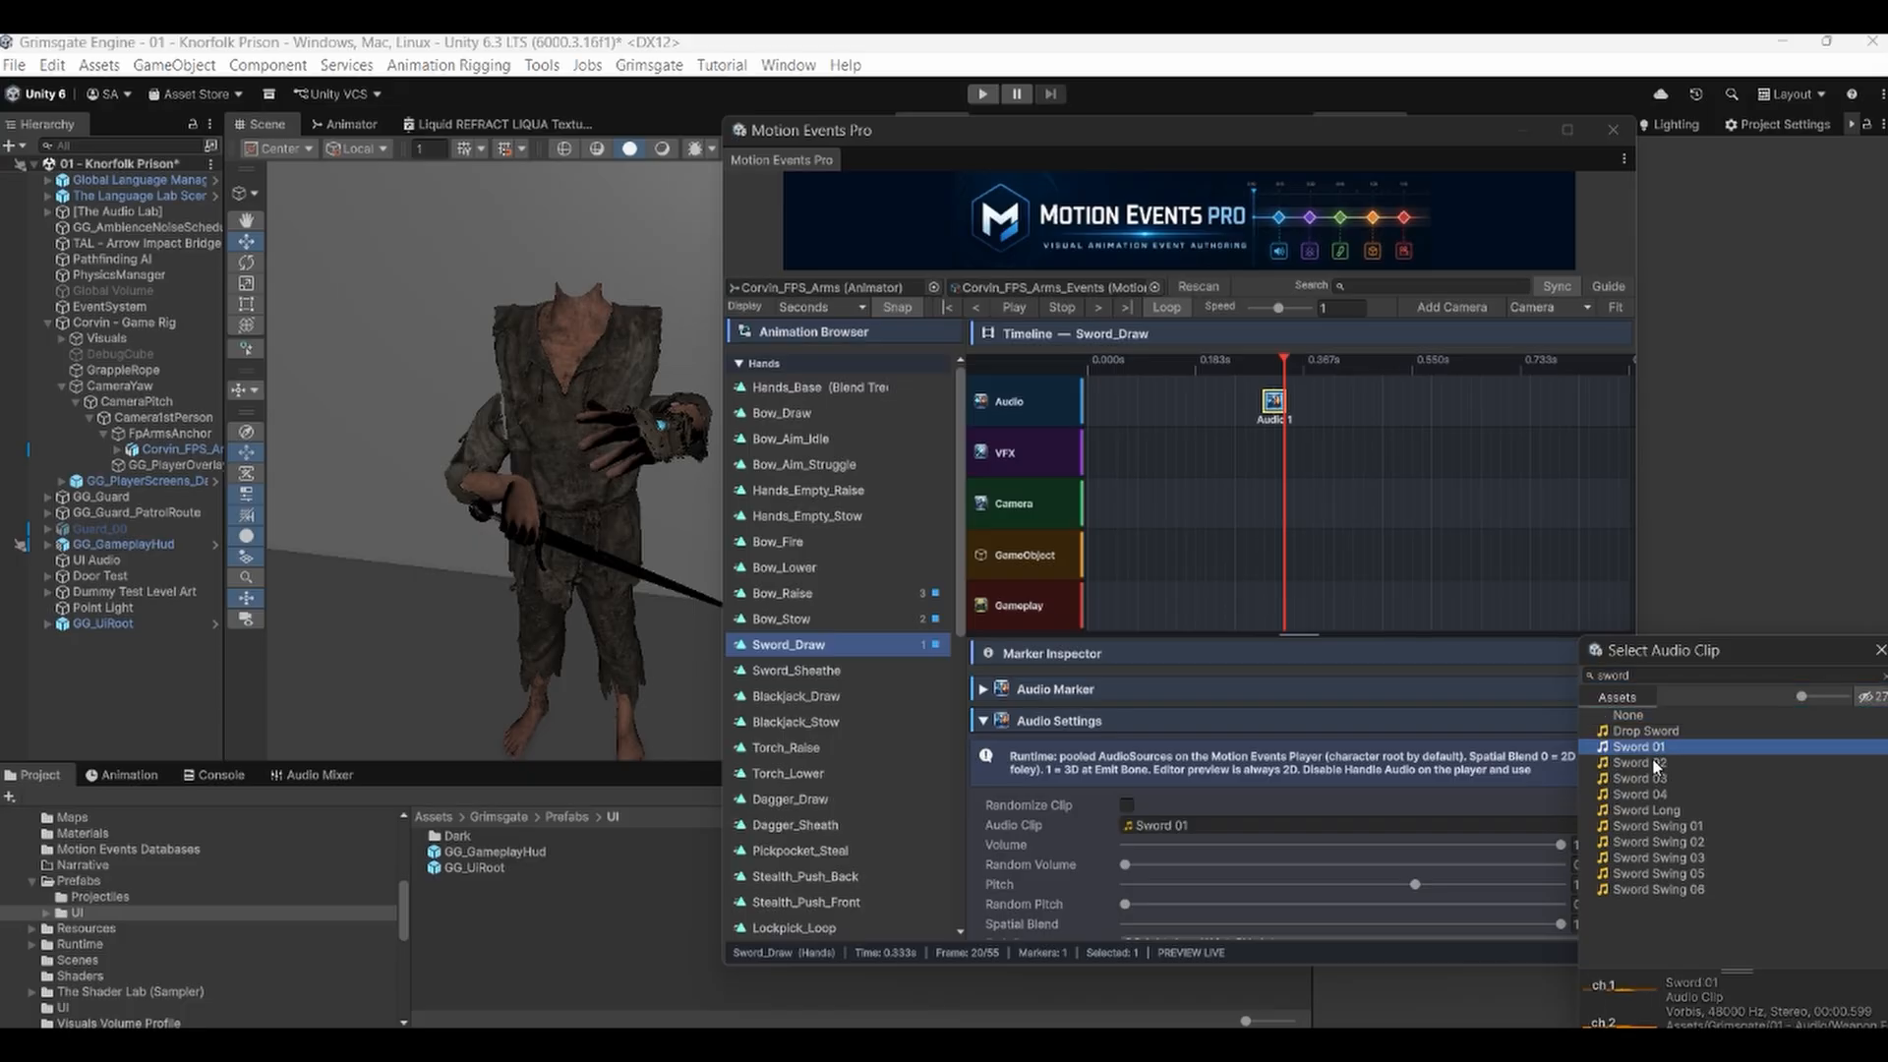
pyautogui.click(1652, 764)
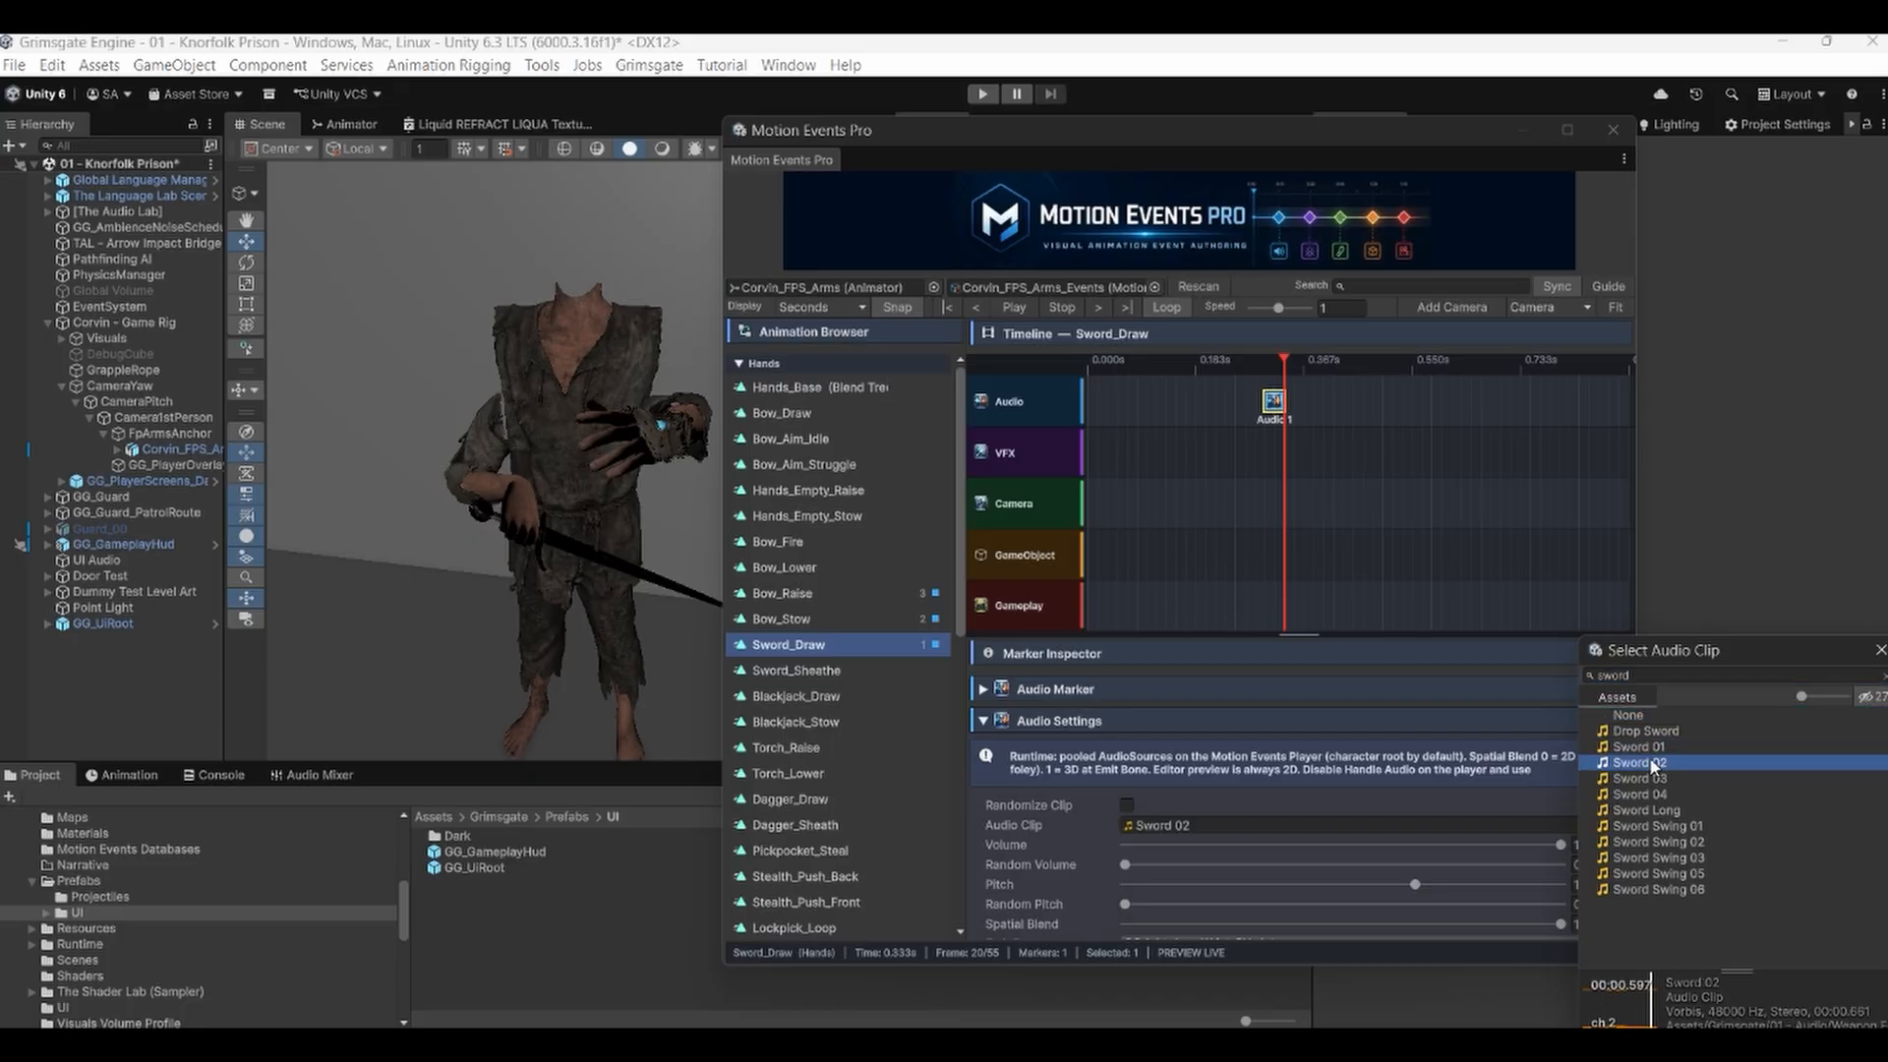
pyautogui.click(1651, 780)
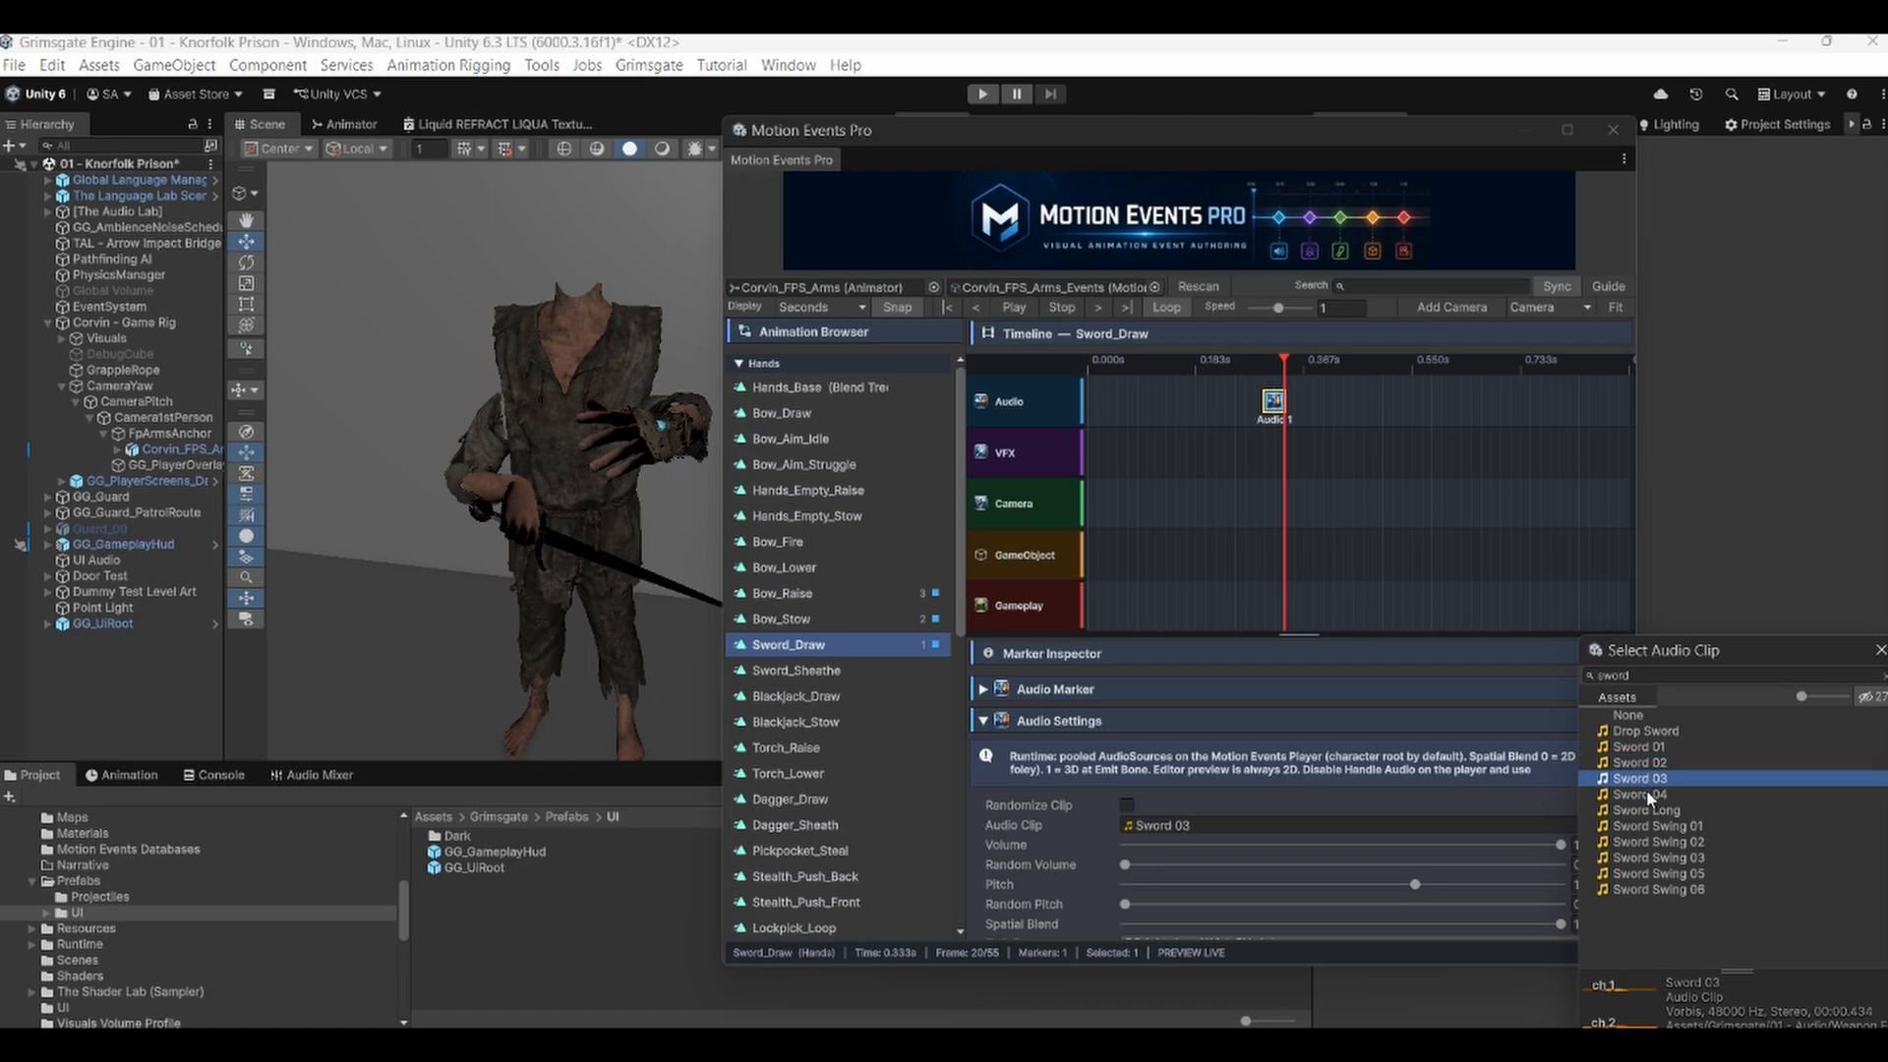
pyautogui.click(1642, 793)
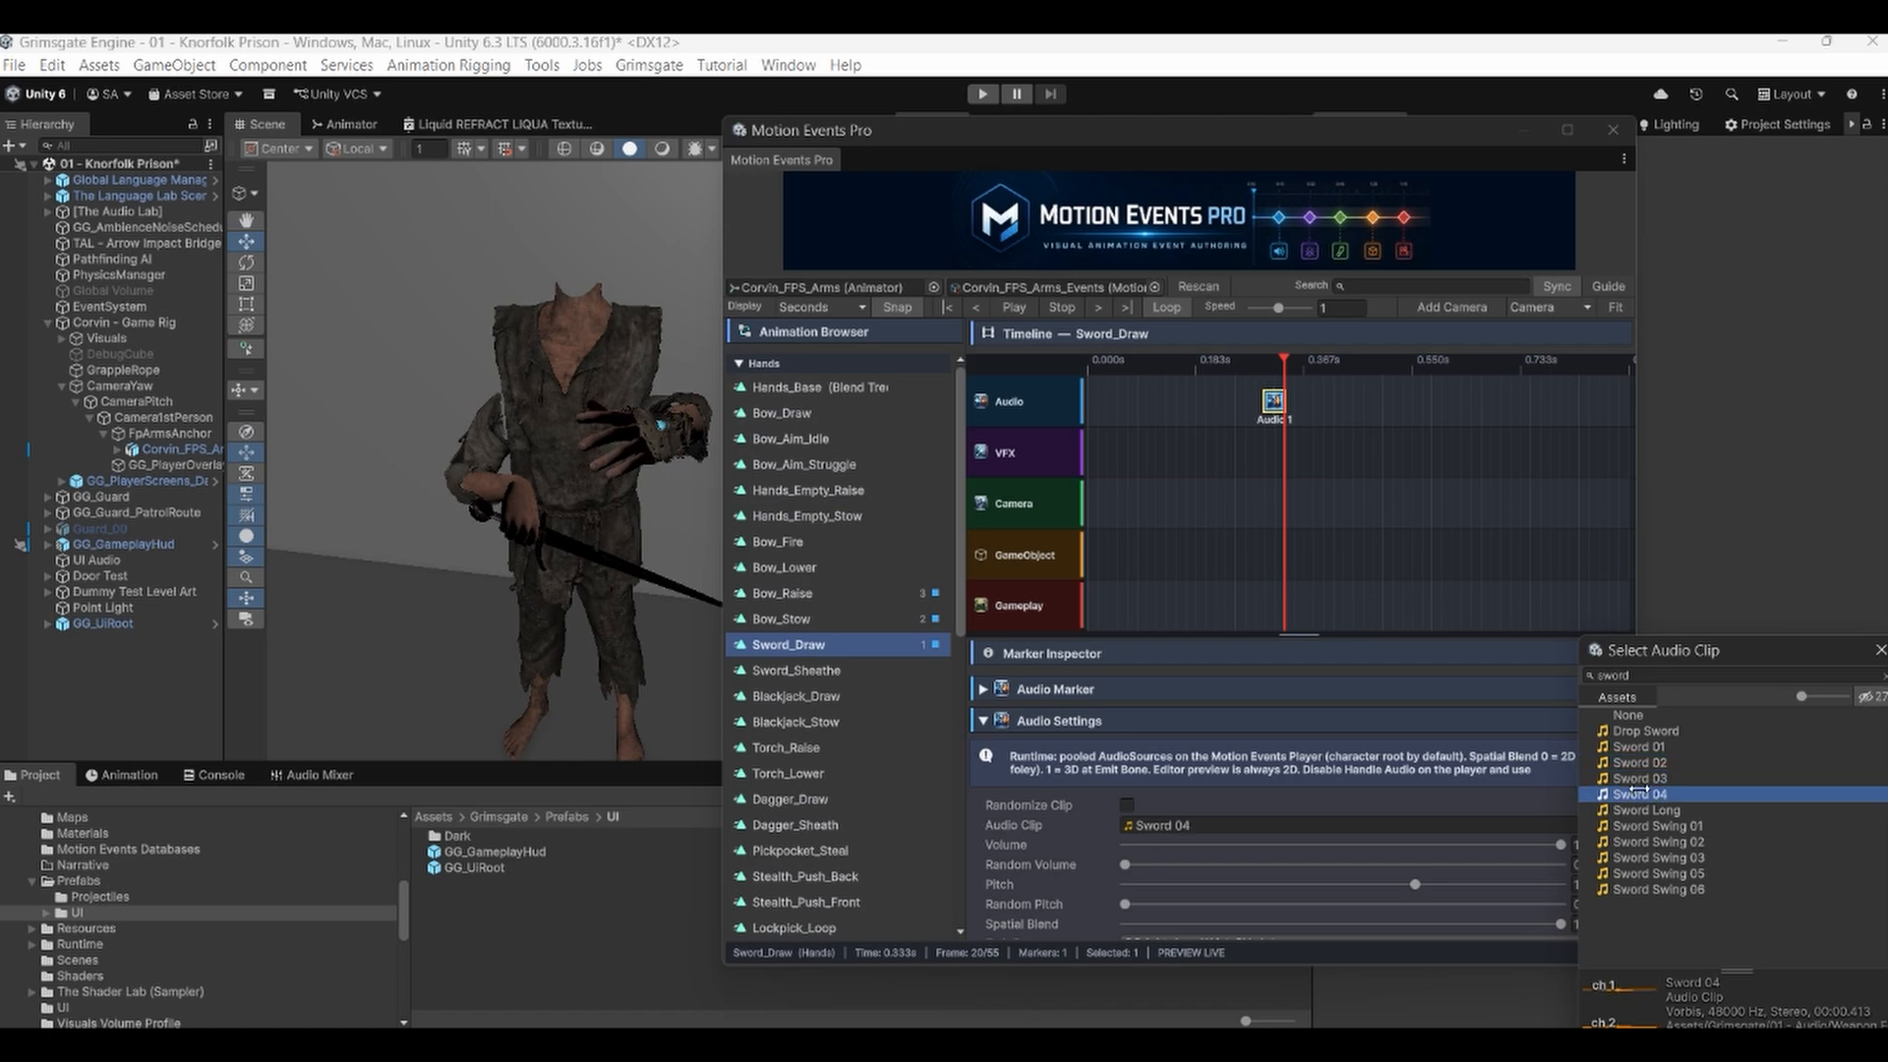
pyautogui.doubleClick(1638, 793)
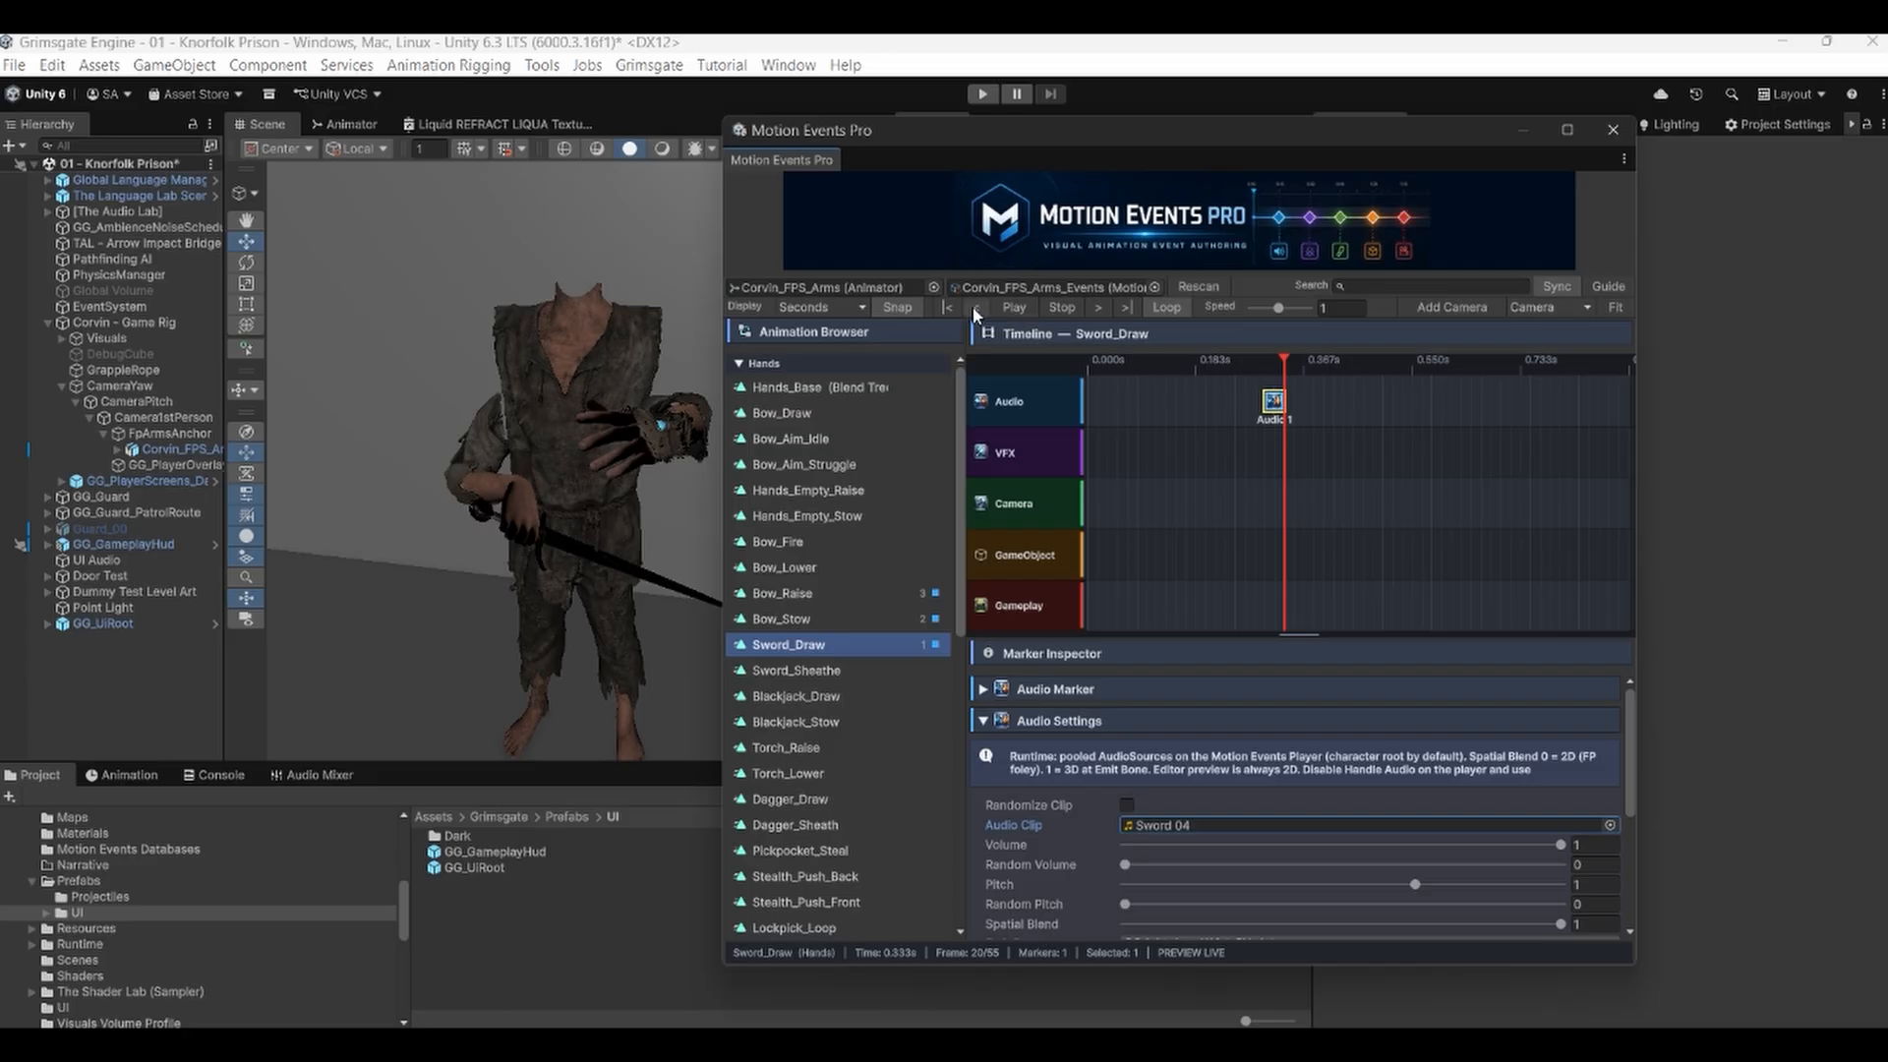
# Play and pause the Sword_Draw preview to hear the assigned sound.
pyautogui.click(1042, 308)
pyautogui.click(1013, 308)
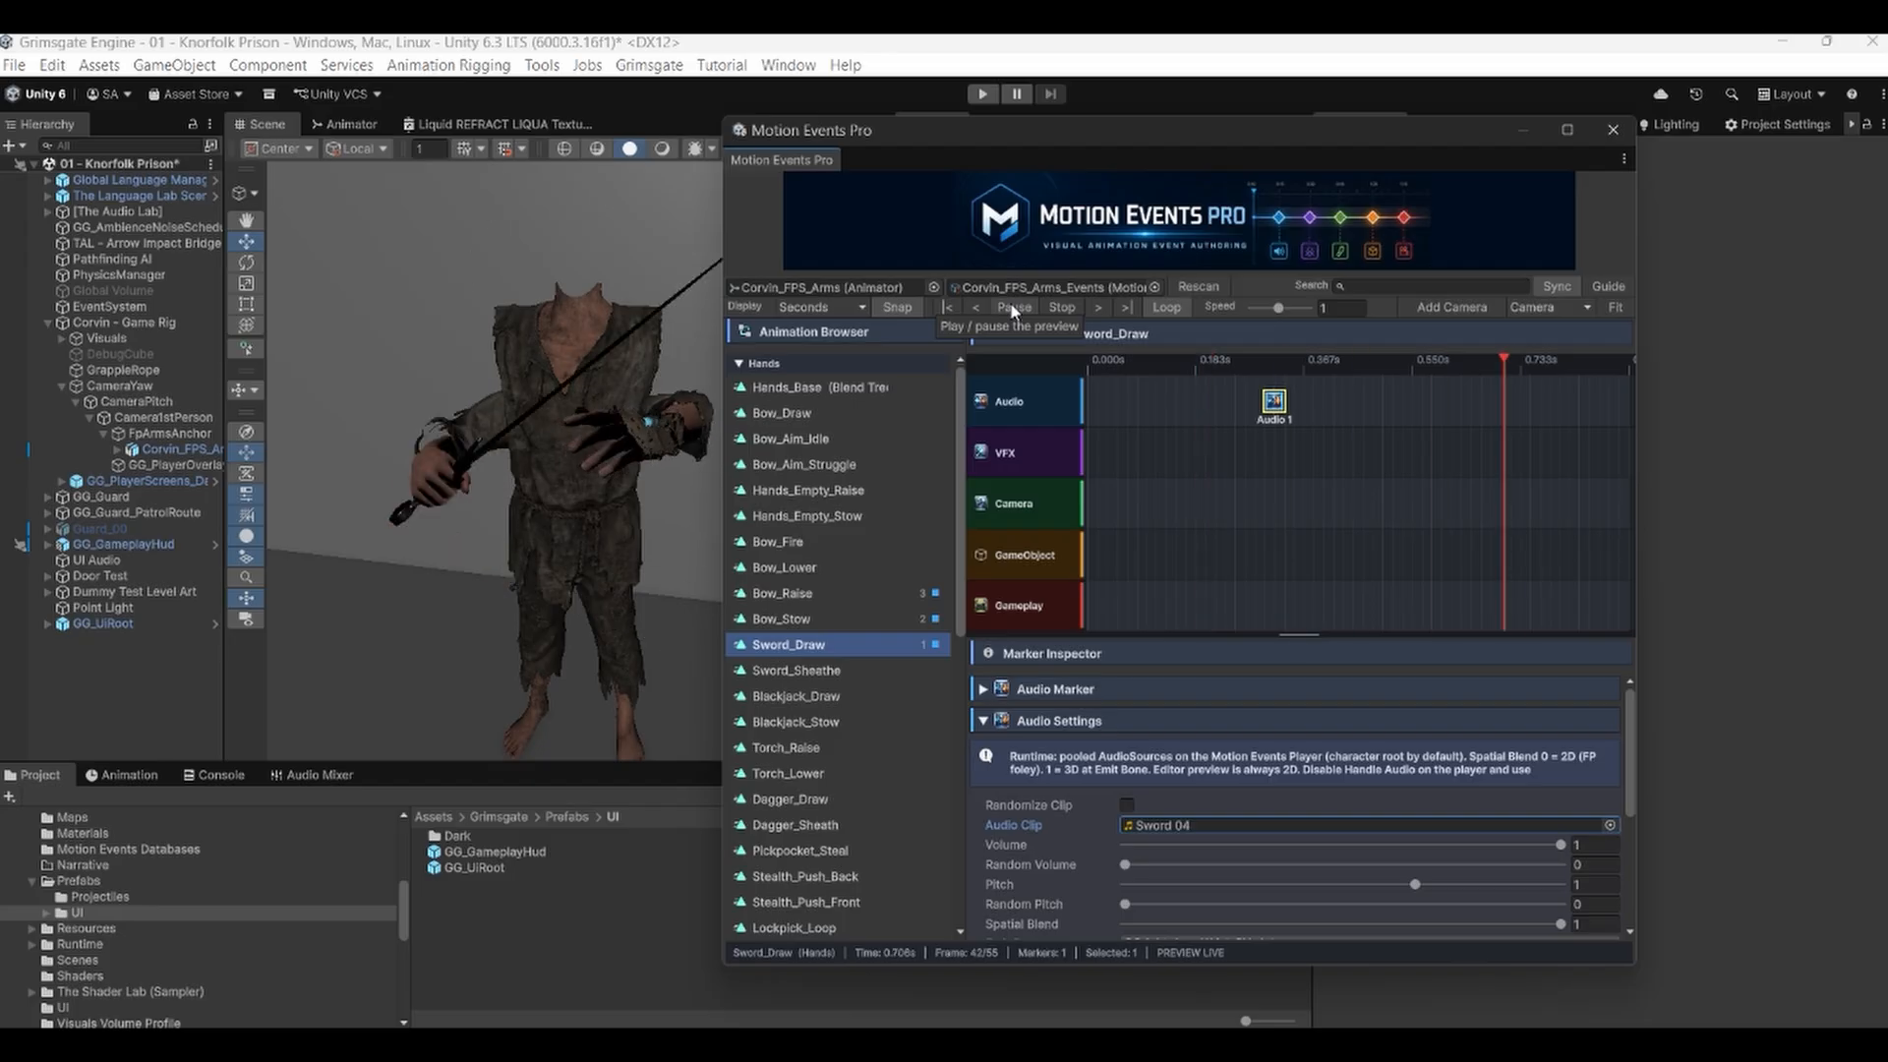
pyautogui.click(1013, 308)
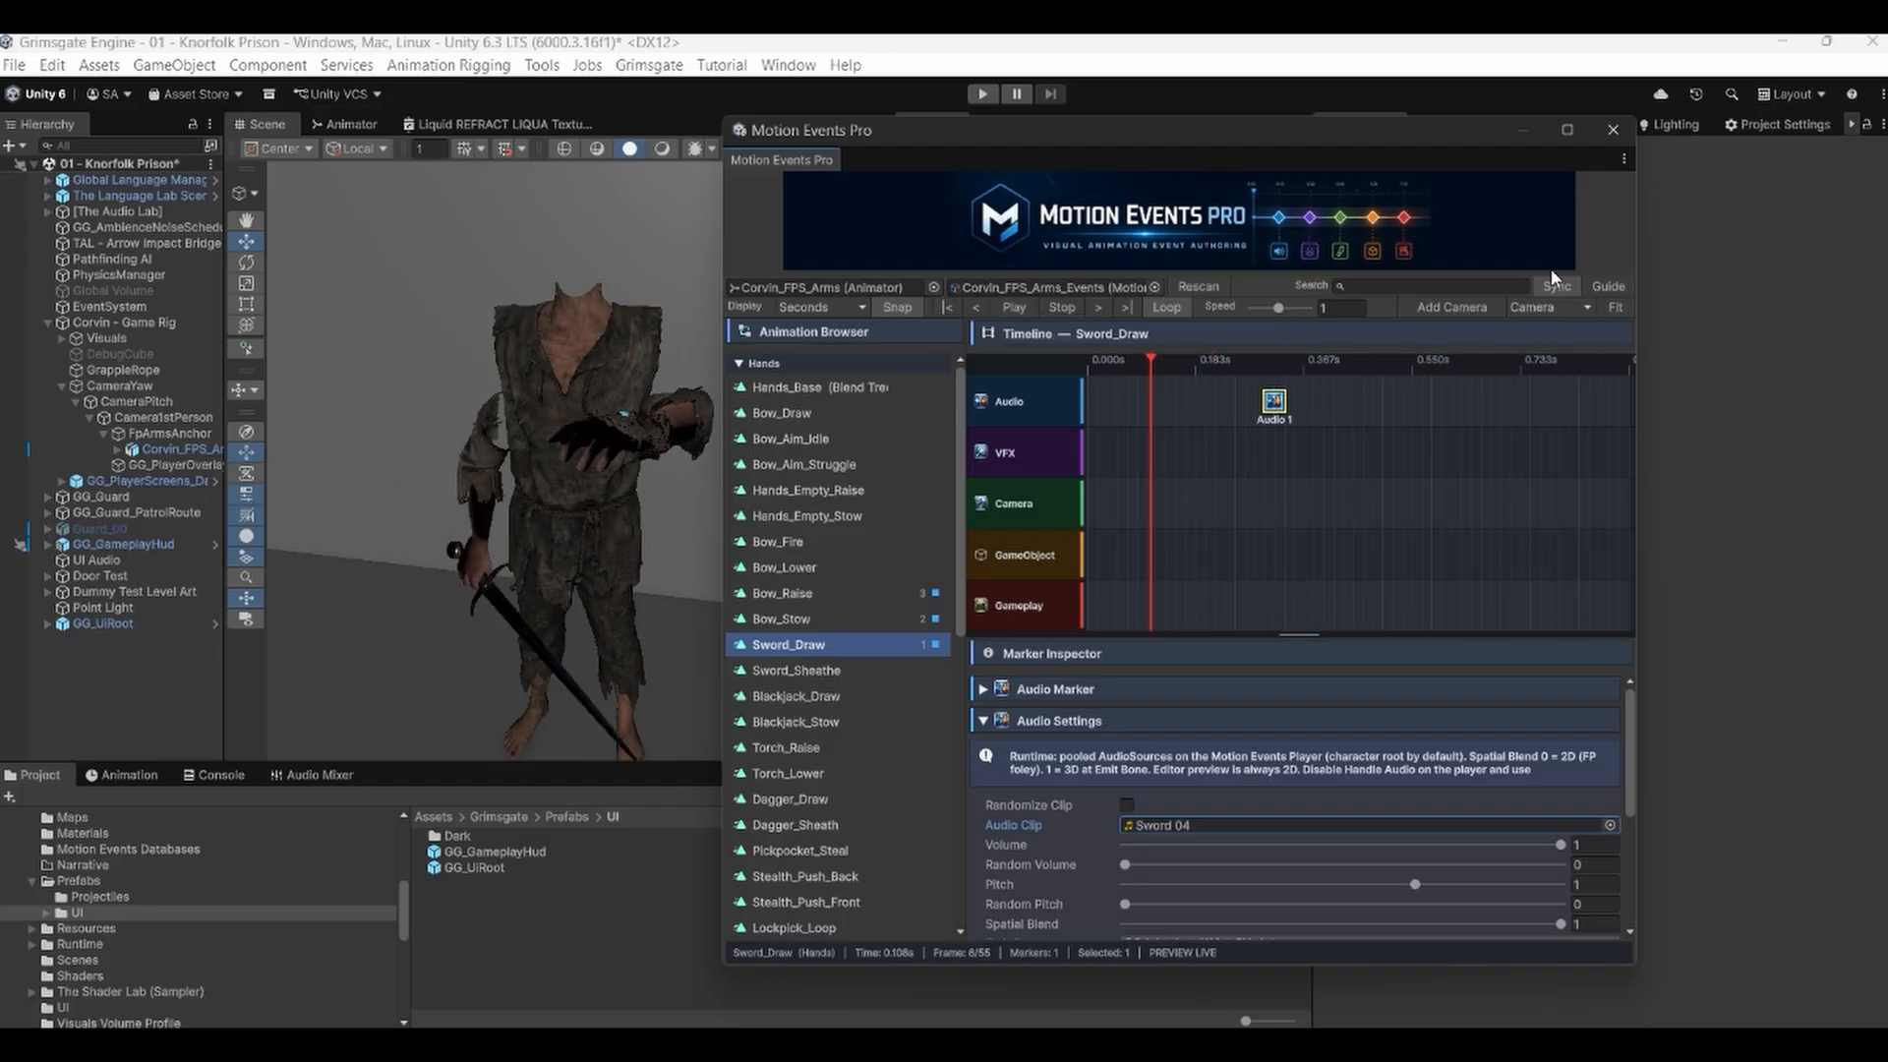
# Close the Motion Events Pro window and start Play mode in the Game view.
pyautogui.click(1612, 130)
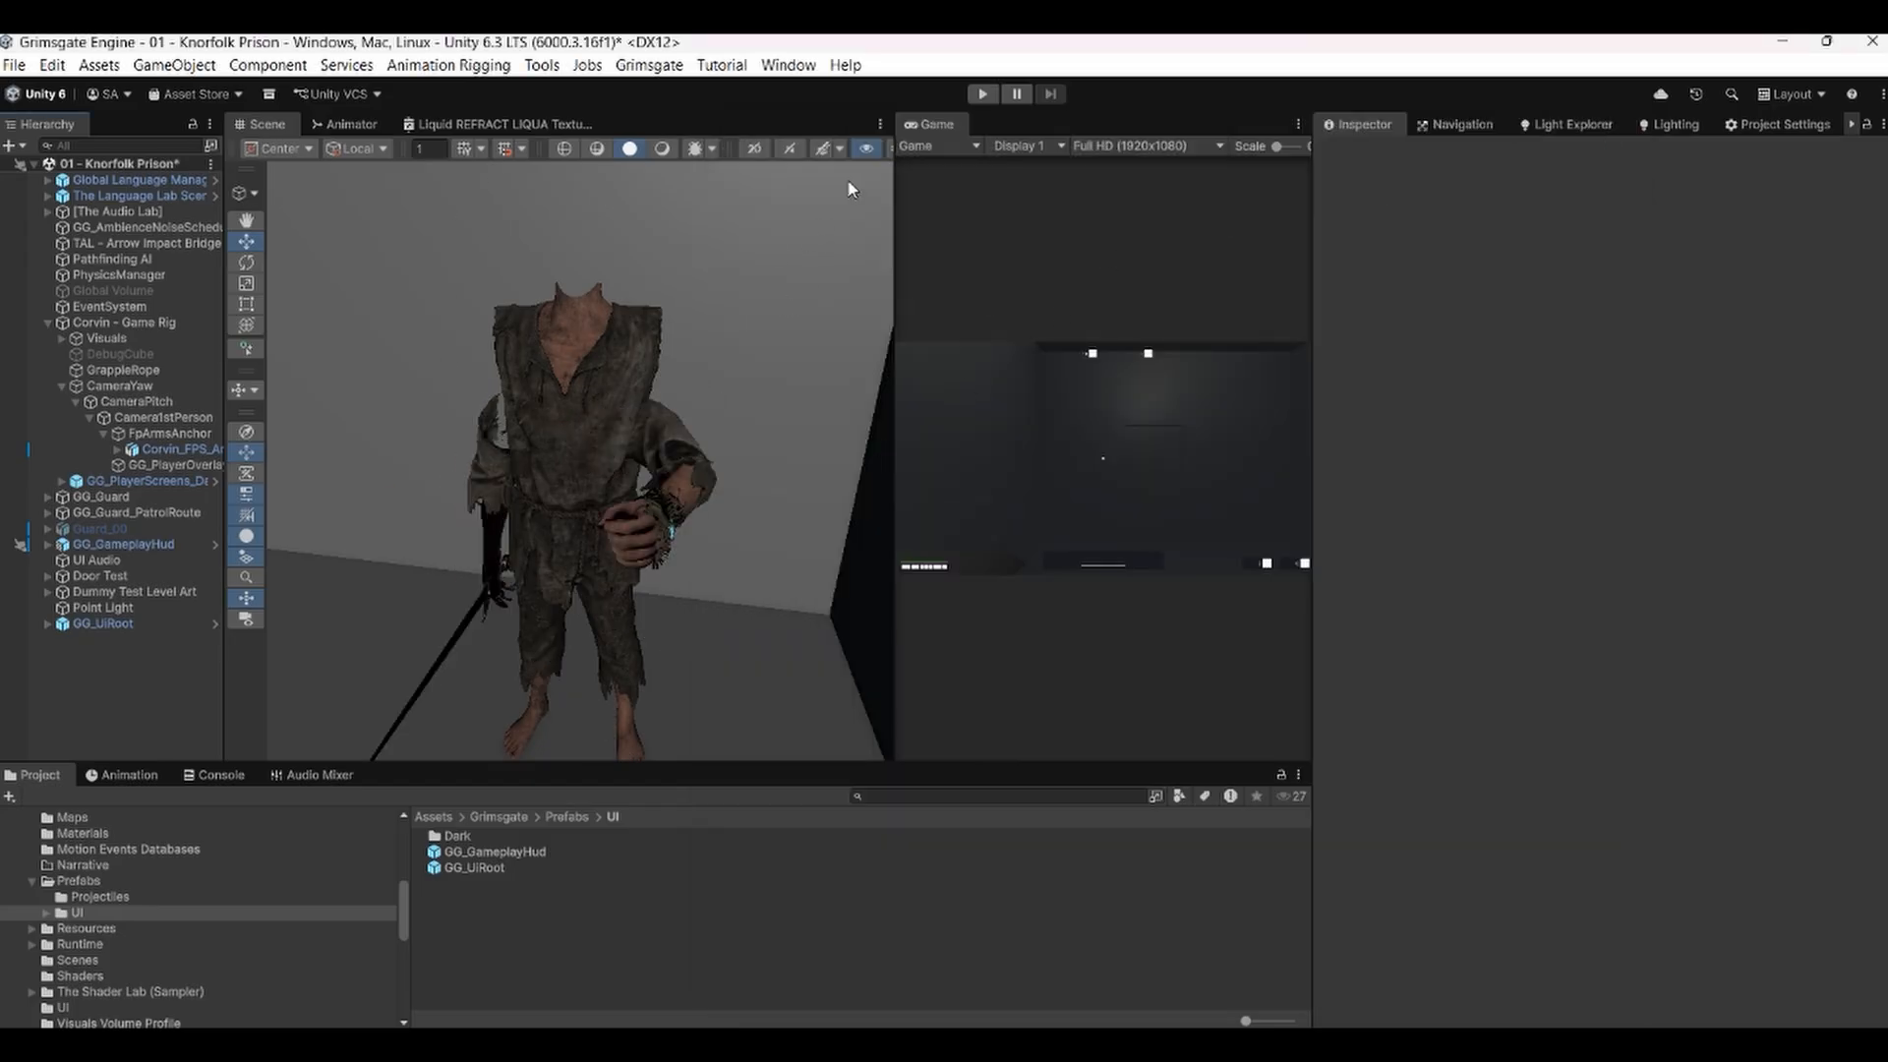
pyautogui.hotkey('ctrl', 'p')
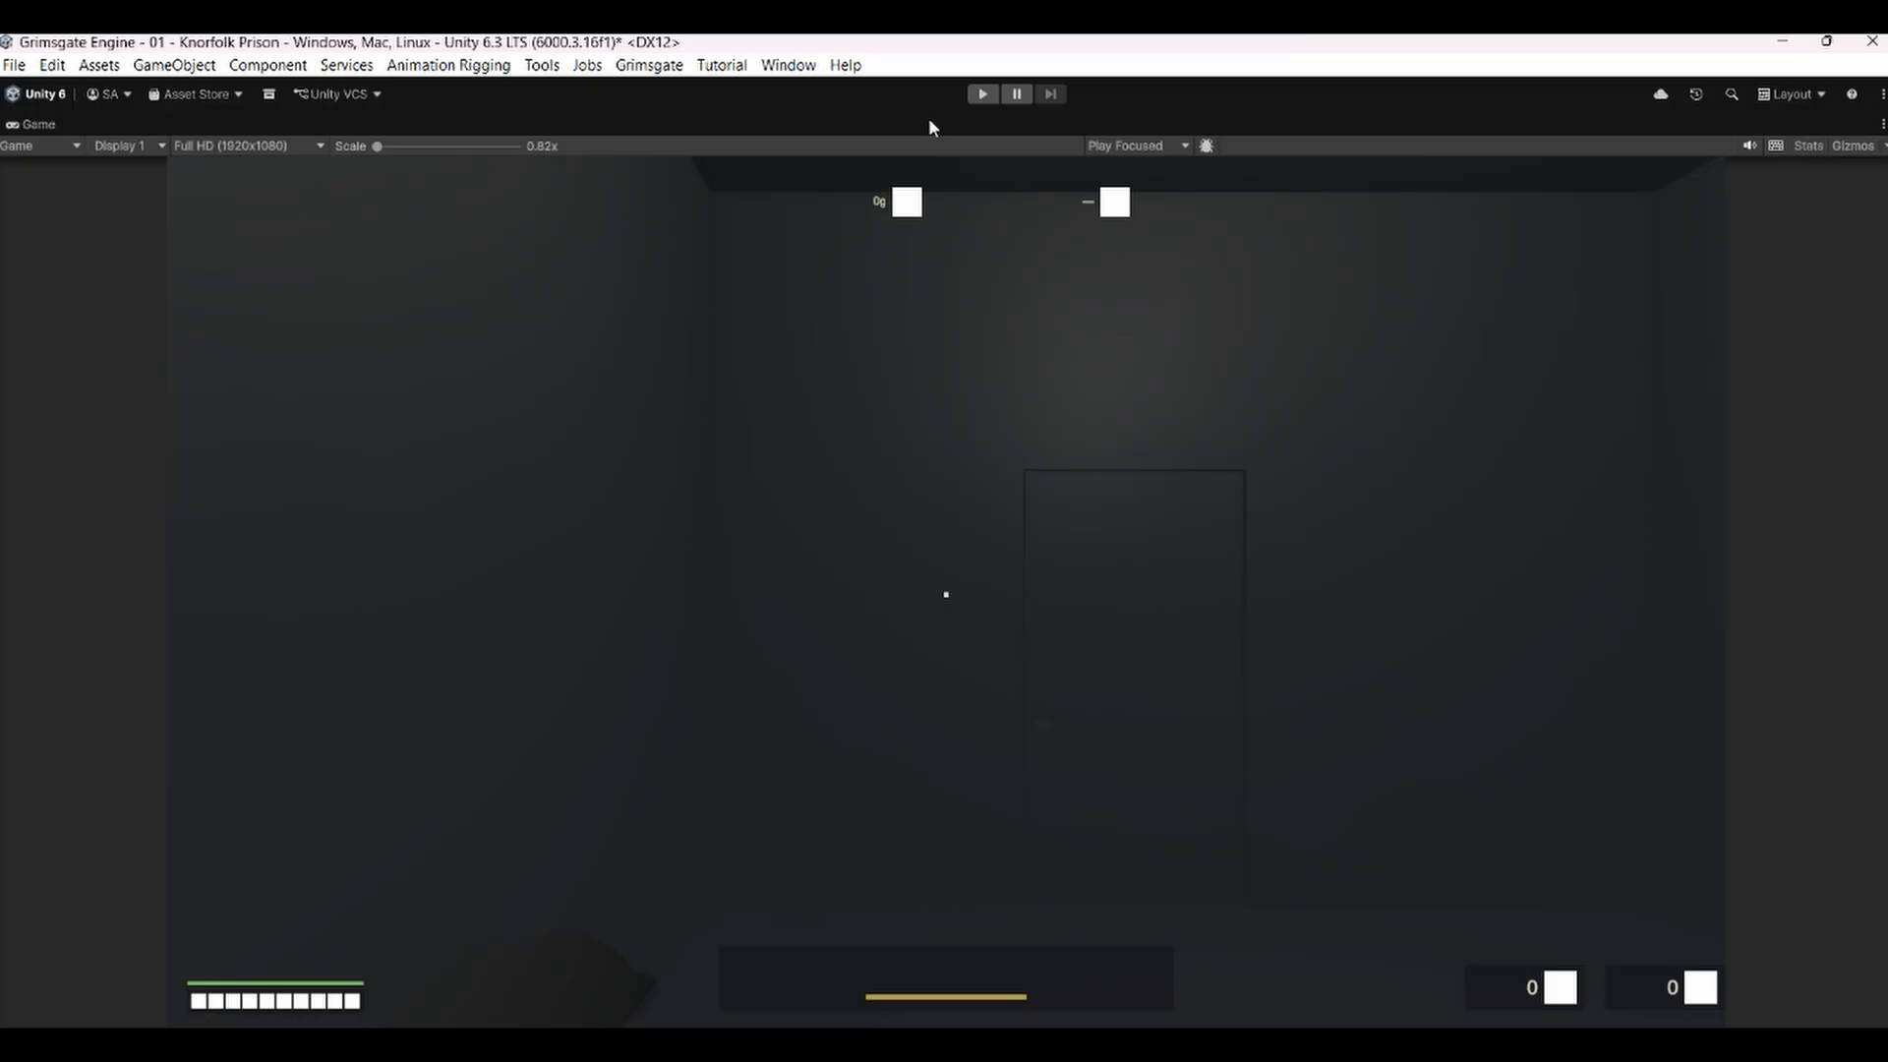
pyautogui.click(982, 94)
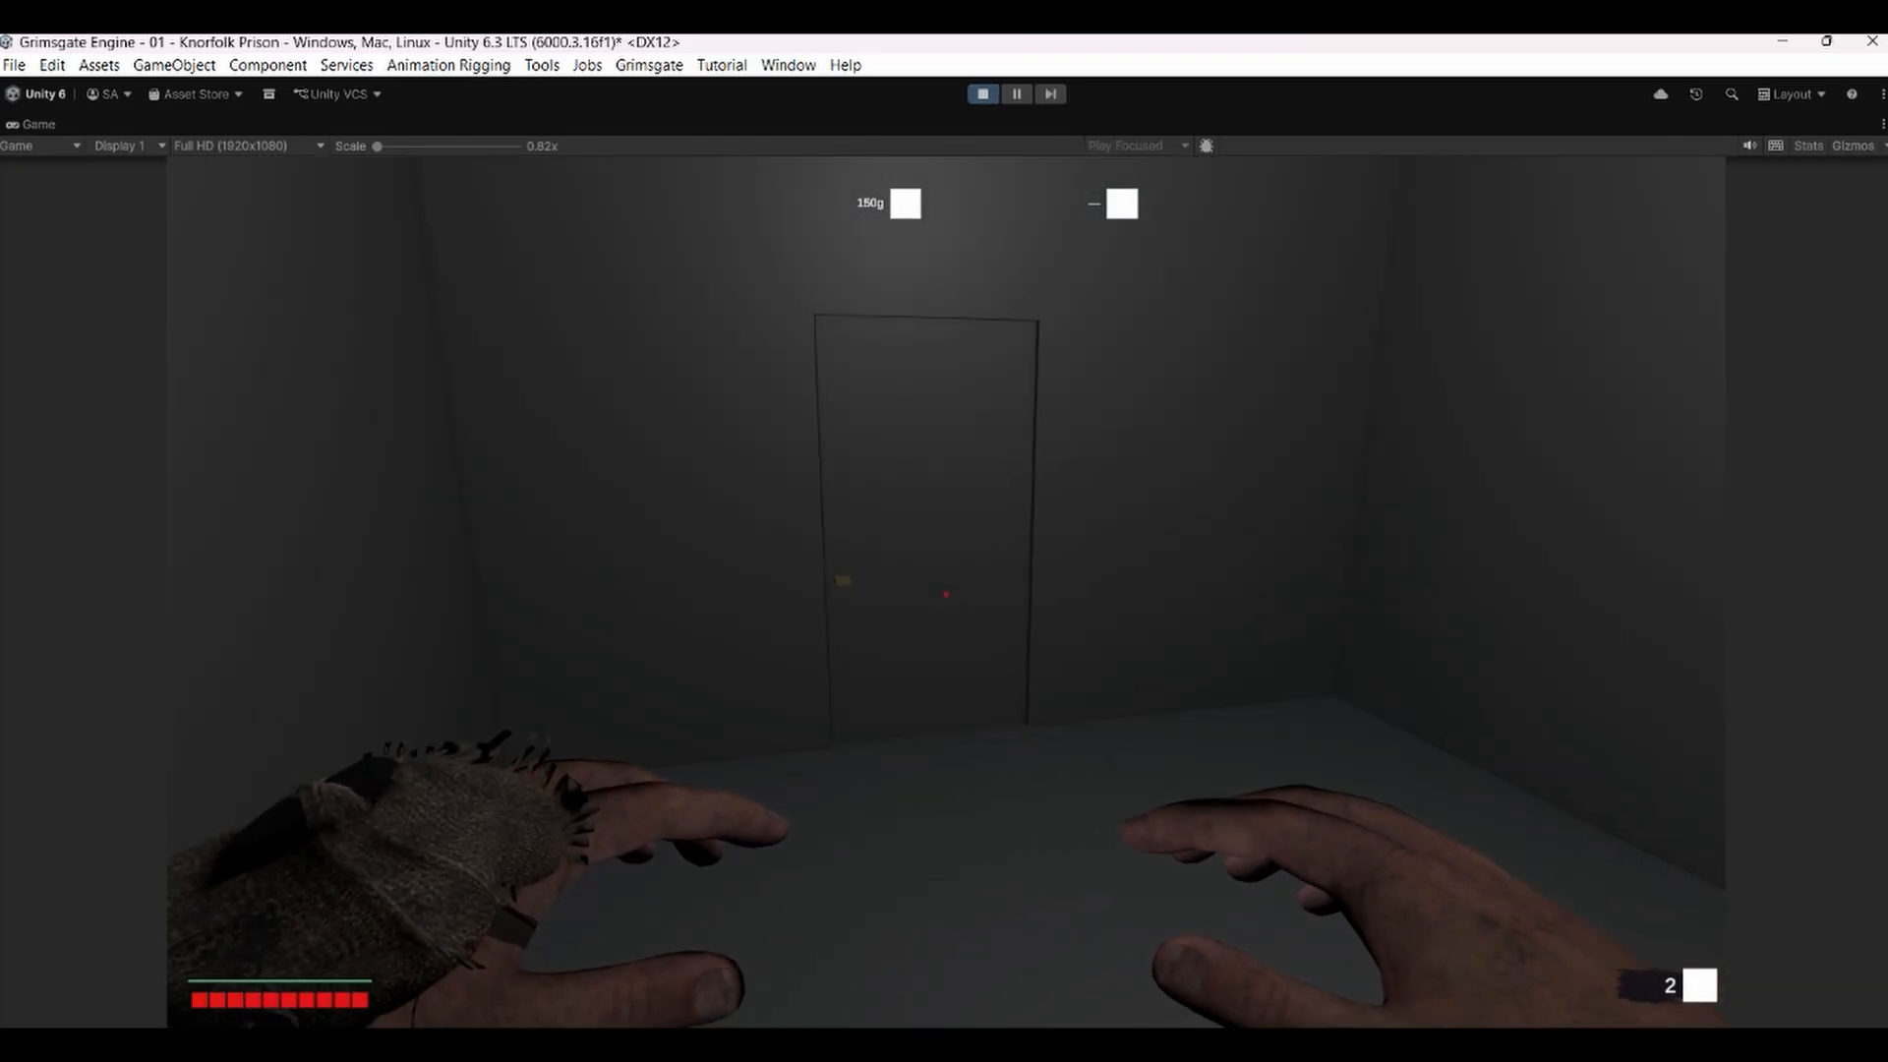
pyautogui.click(946, 594)
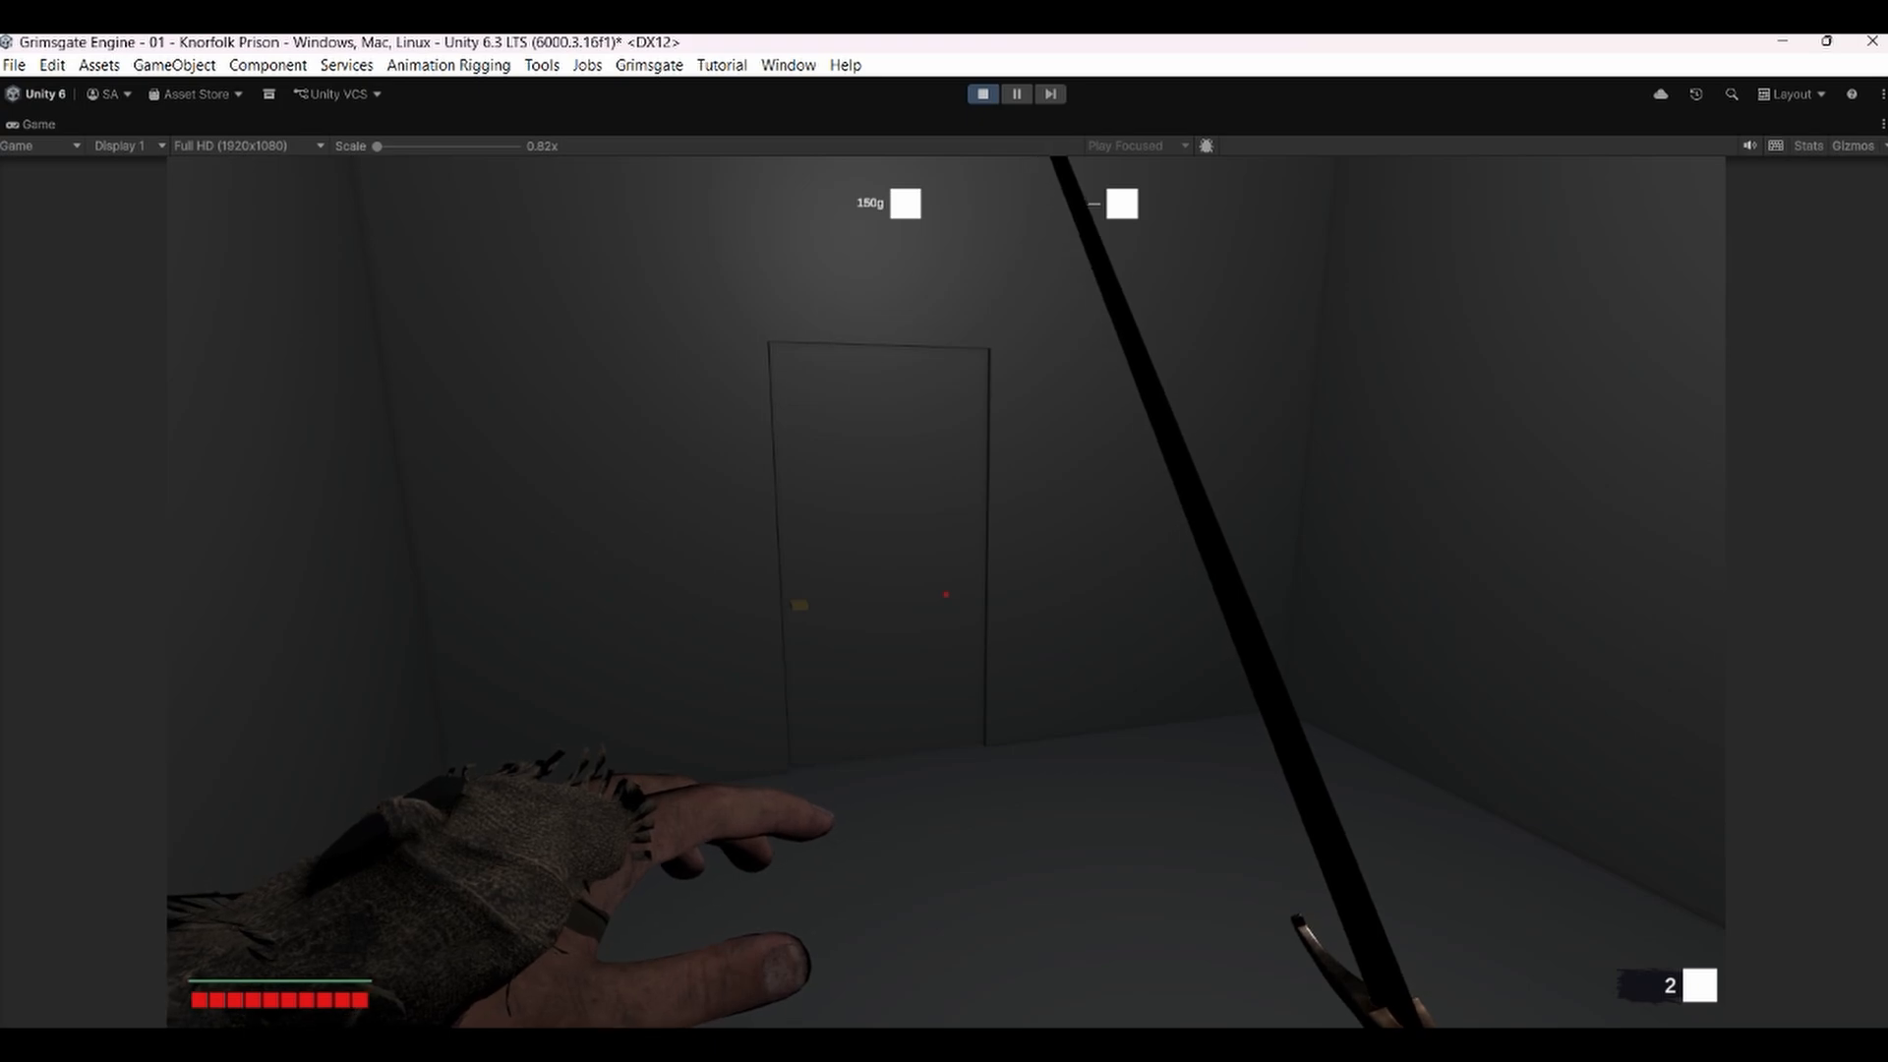
# Switch weapons in game to test the sword draw sound, then exit Play mode.
pyautogui.press('2')
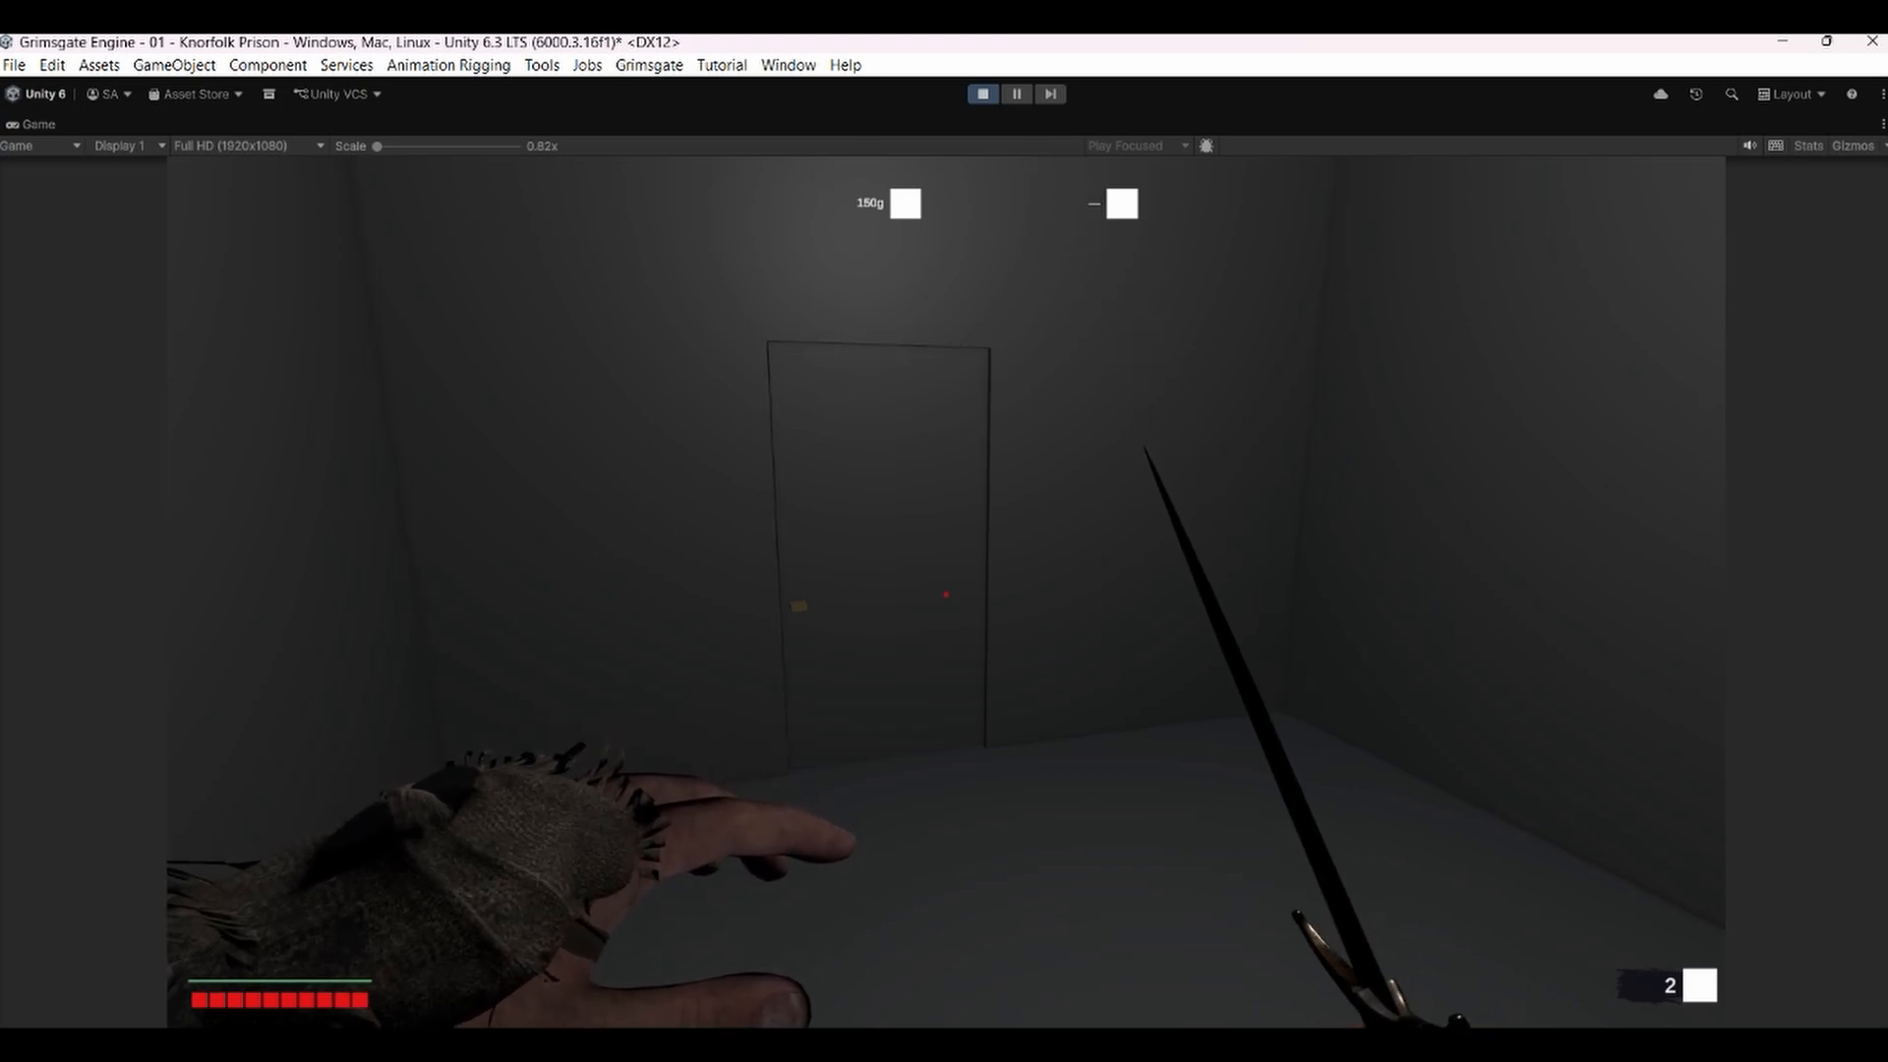
pyautogui.press('3')
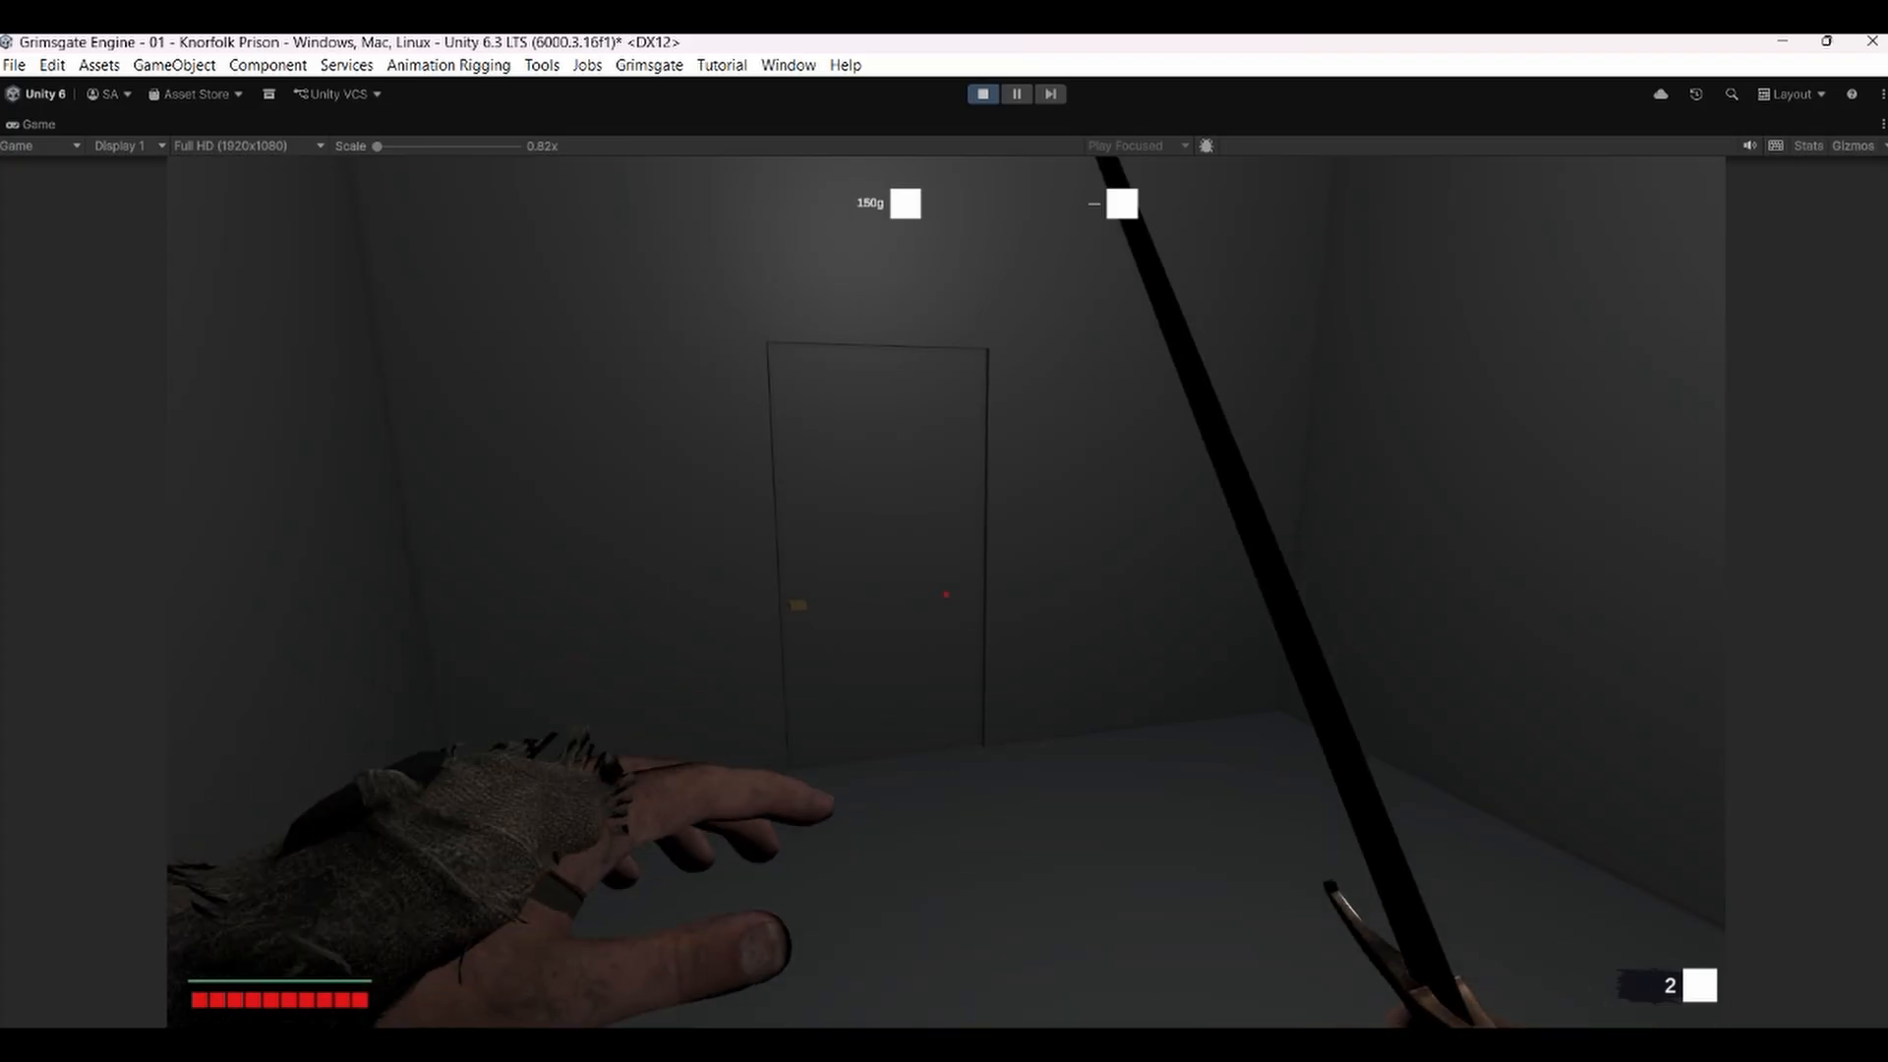
pyautogui.press('Escape')
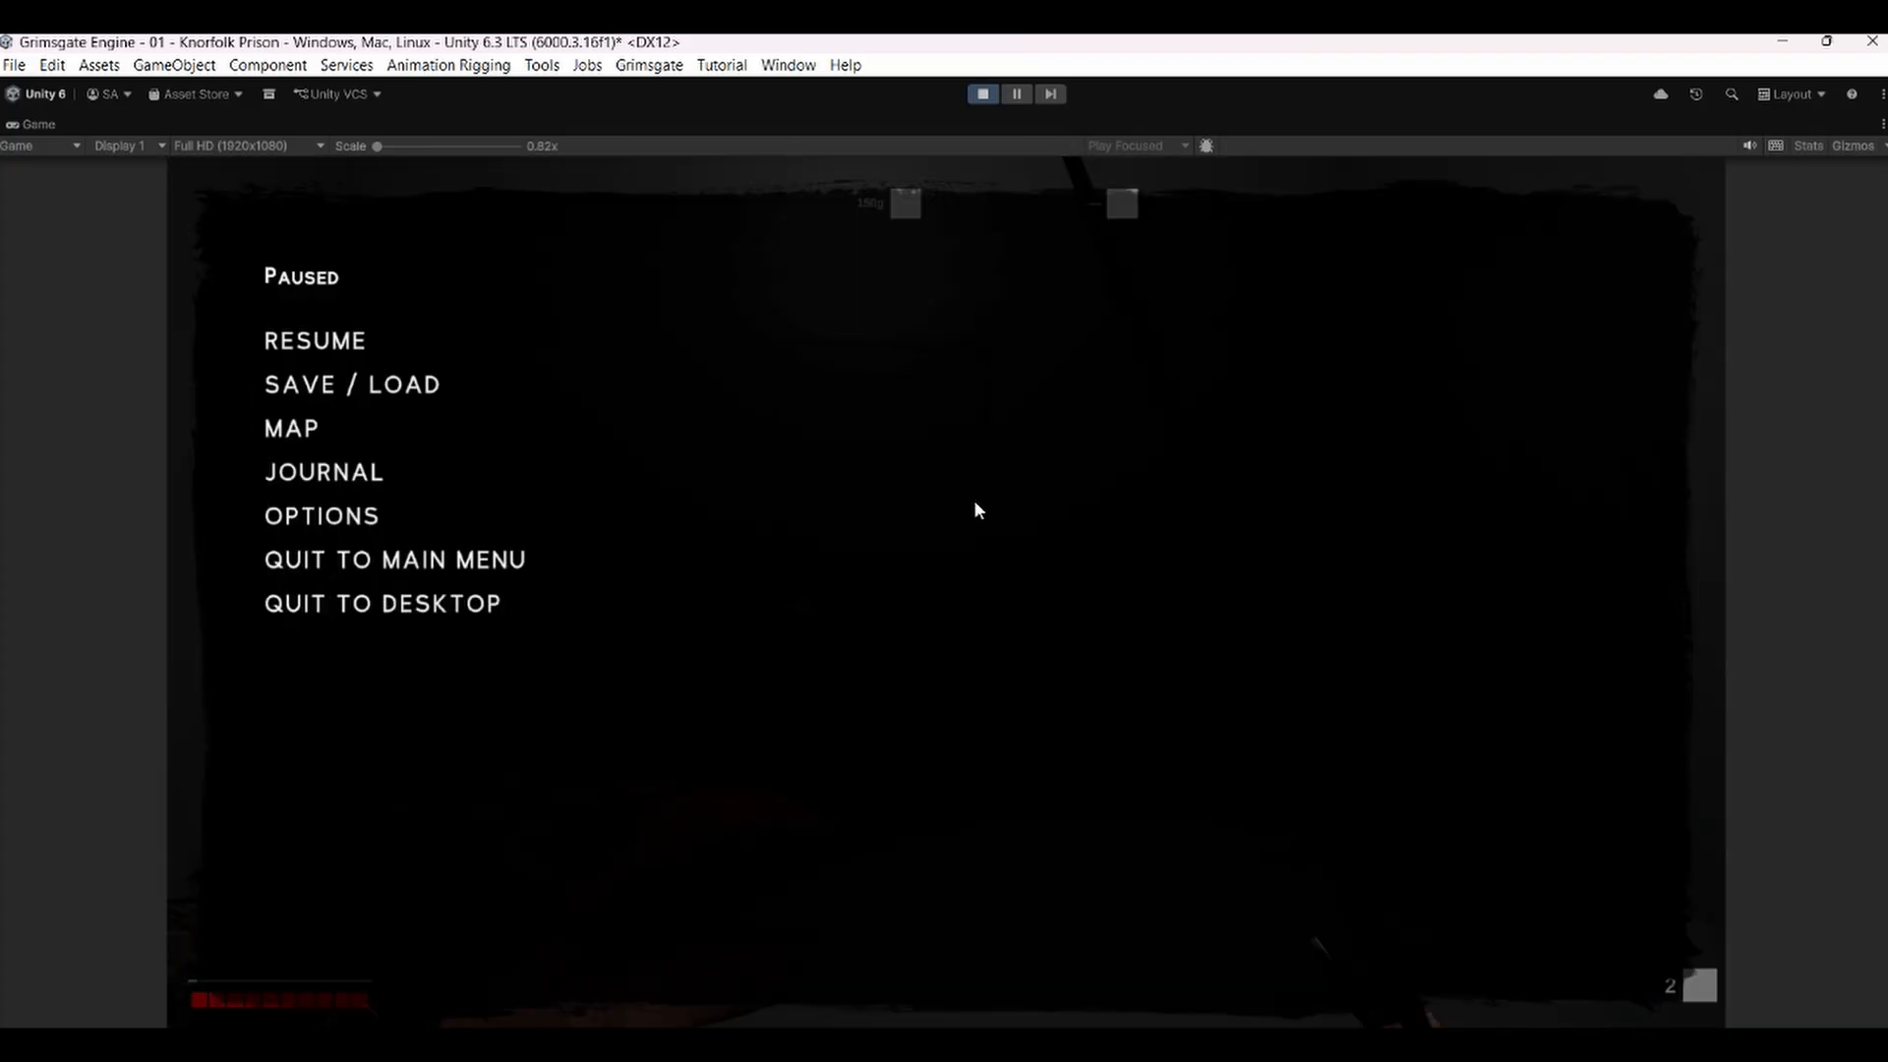
pyautogui.click(981, 94)
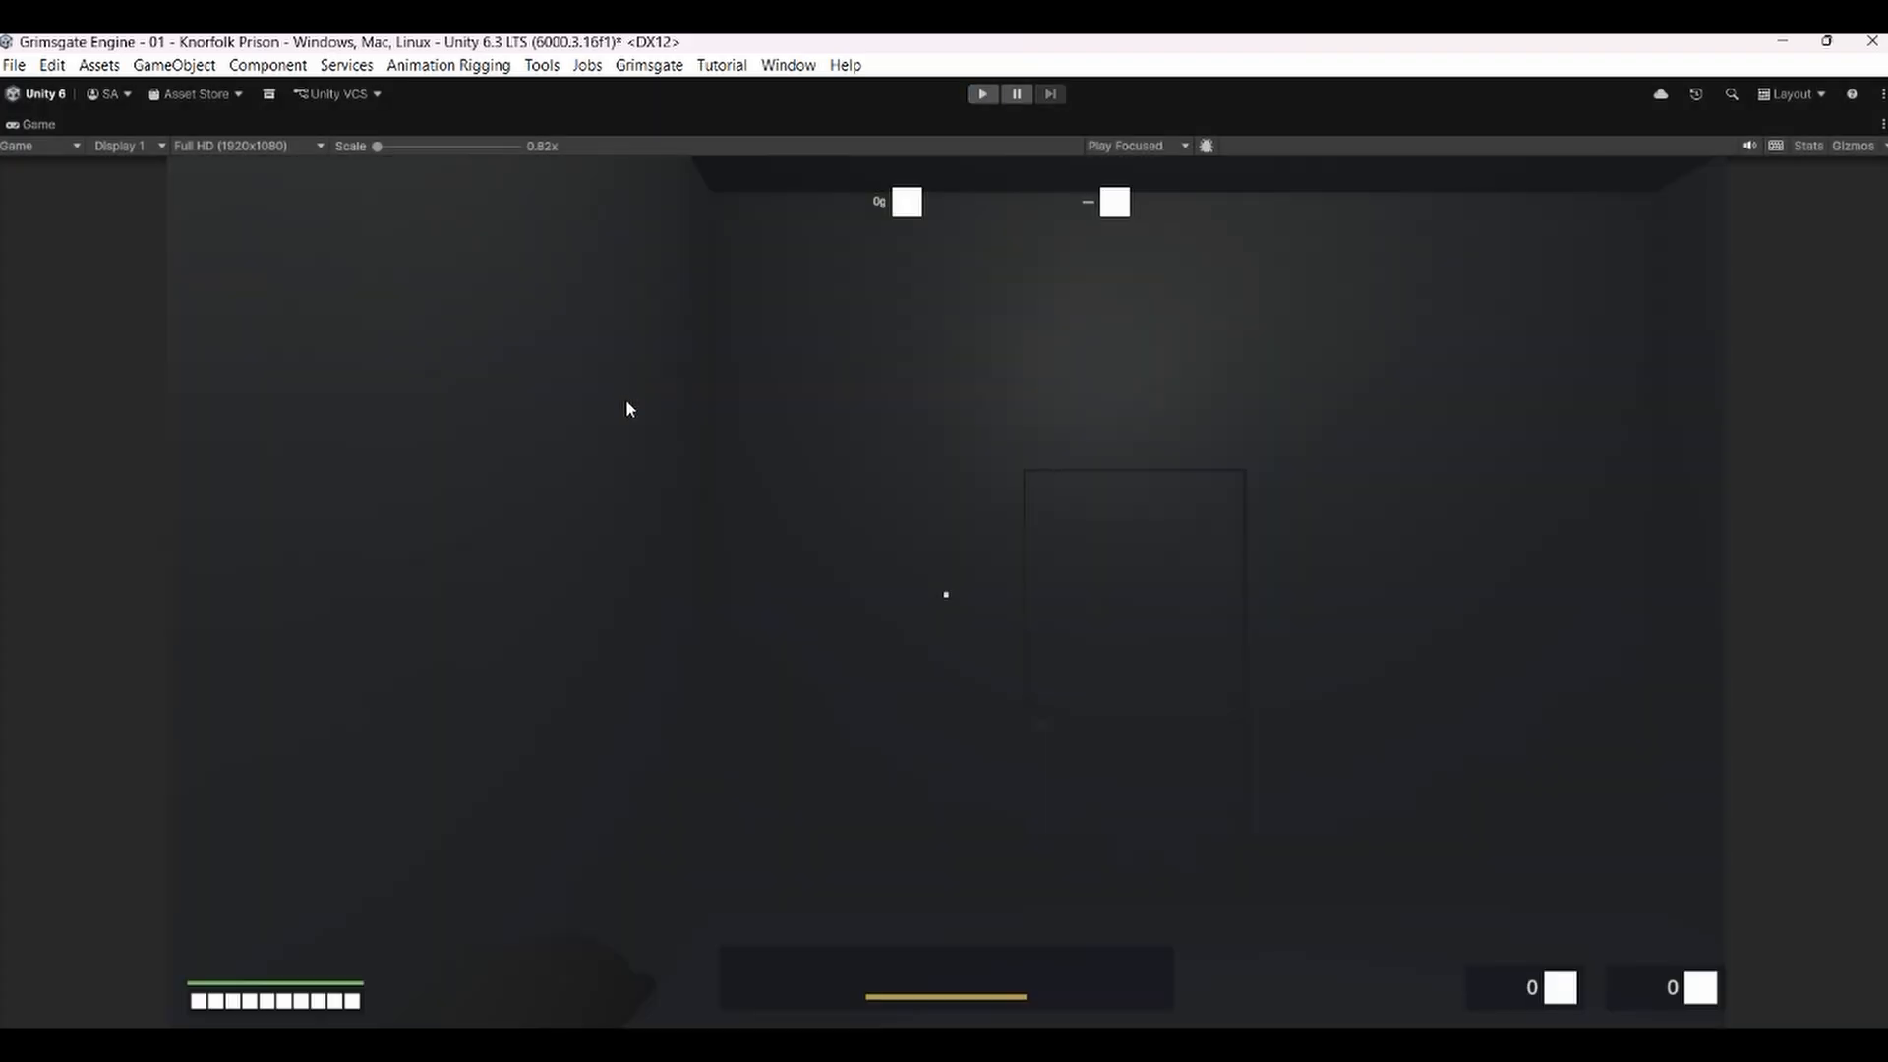
# Select Corvin_FPS_Arms and reopen the Motion Events window from its Motion Events Player.
pyautogui.doubleClick(52, 124)
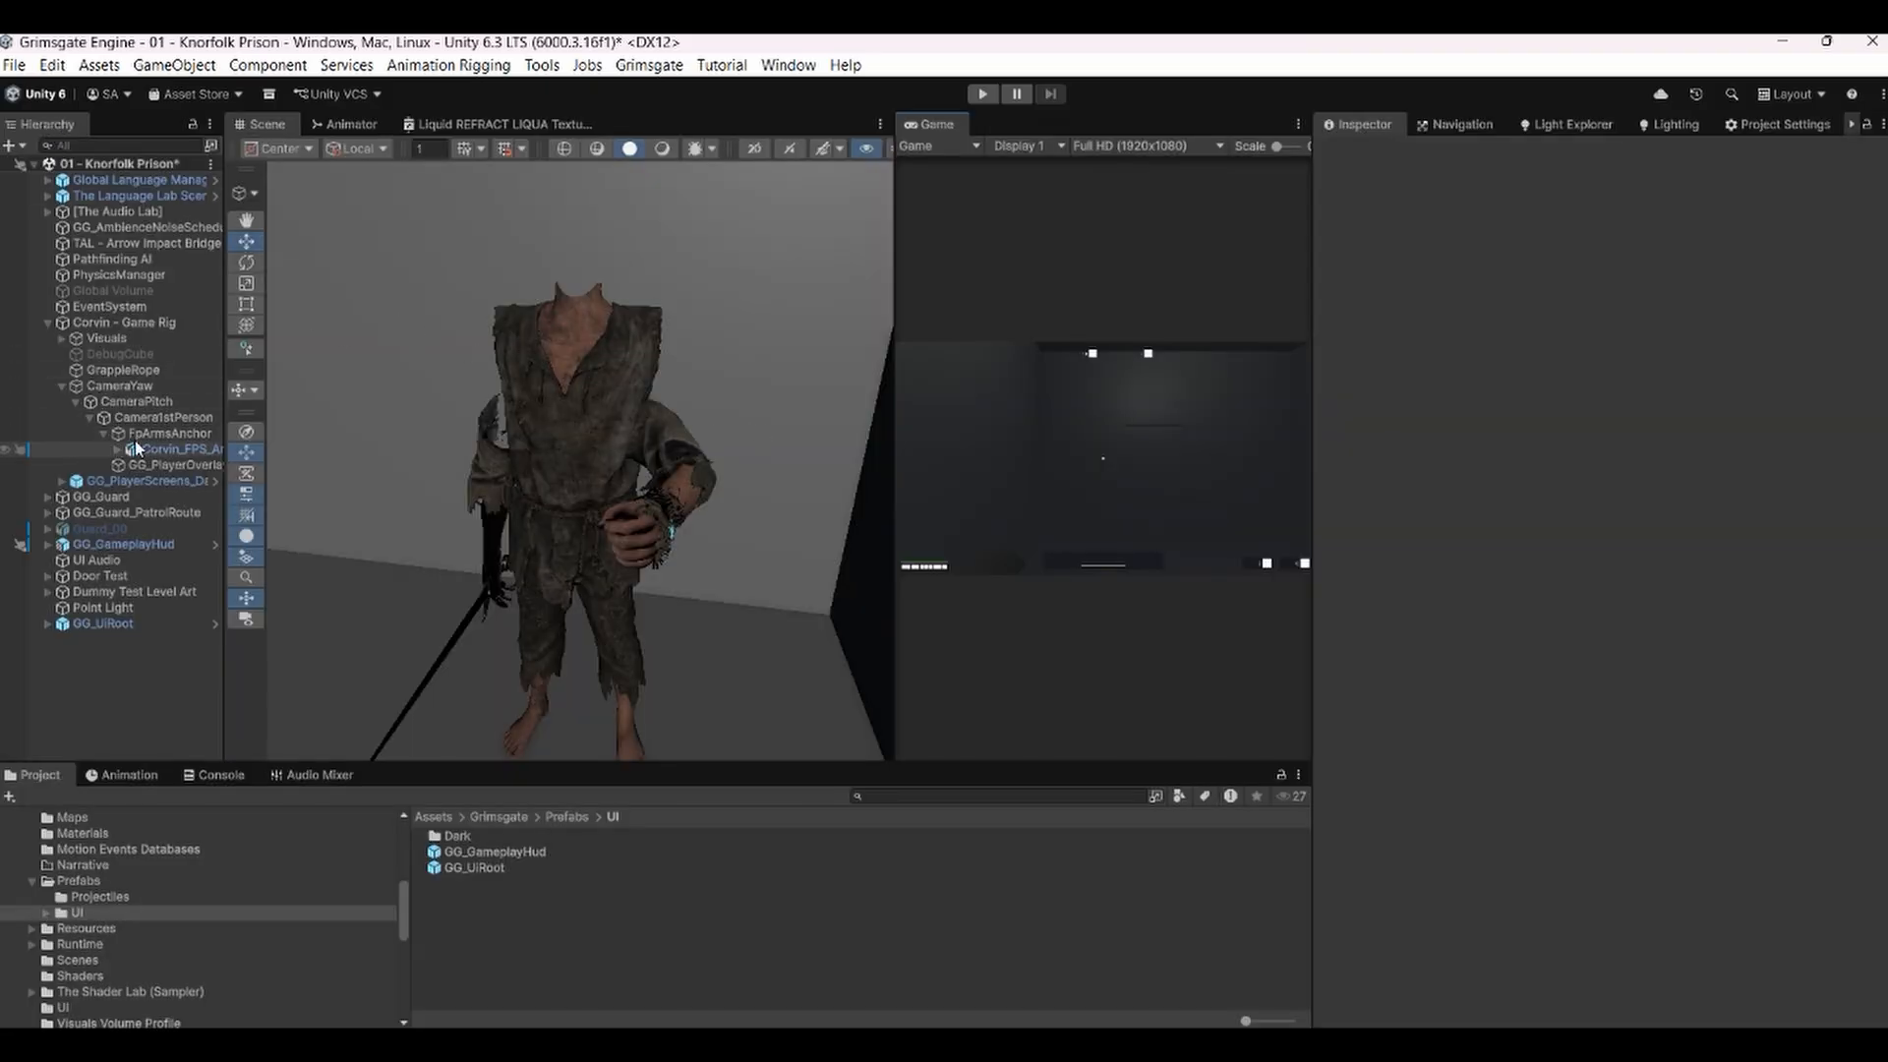
pyautogui.click(175, 450)
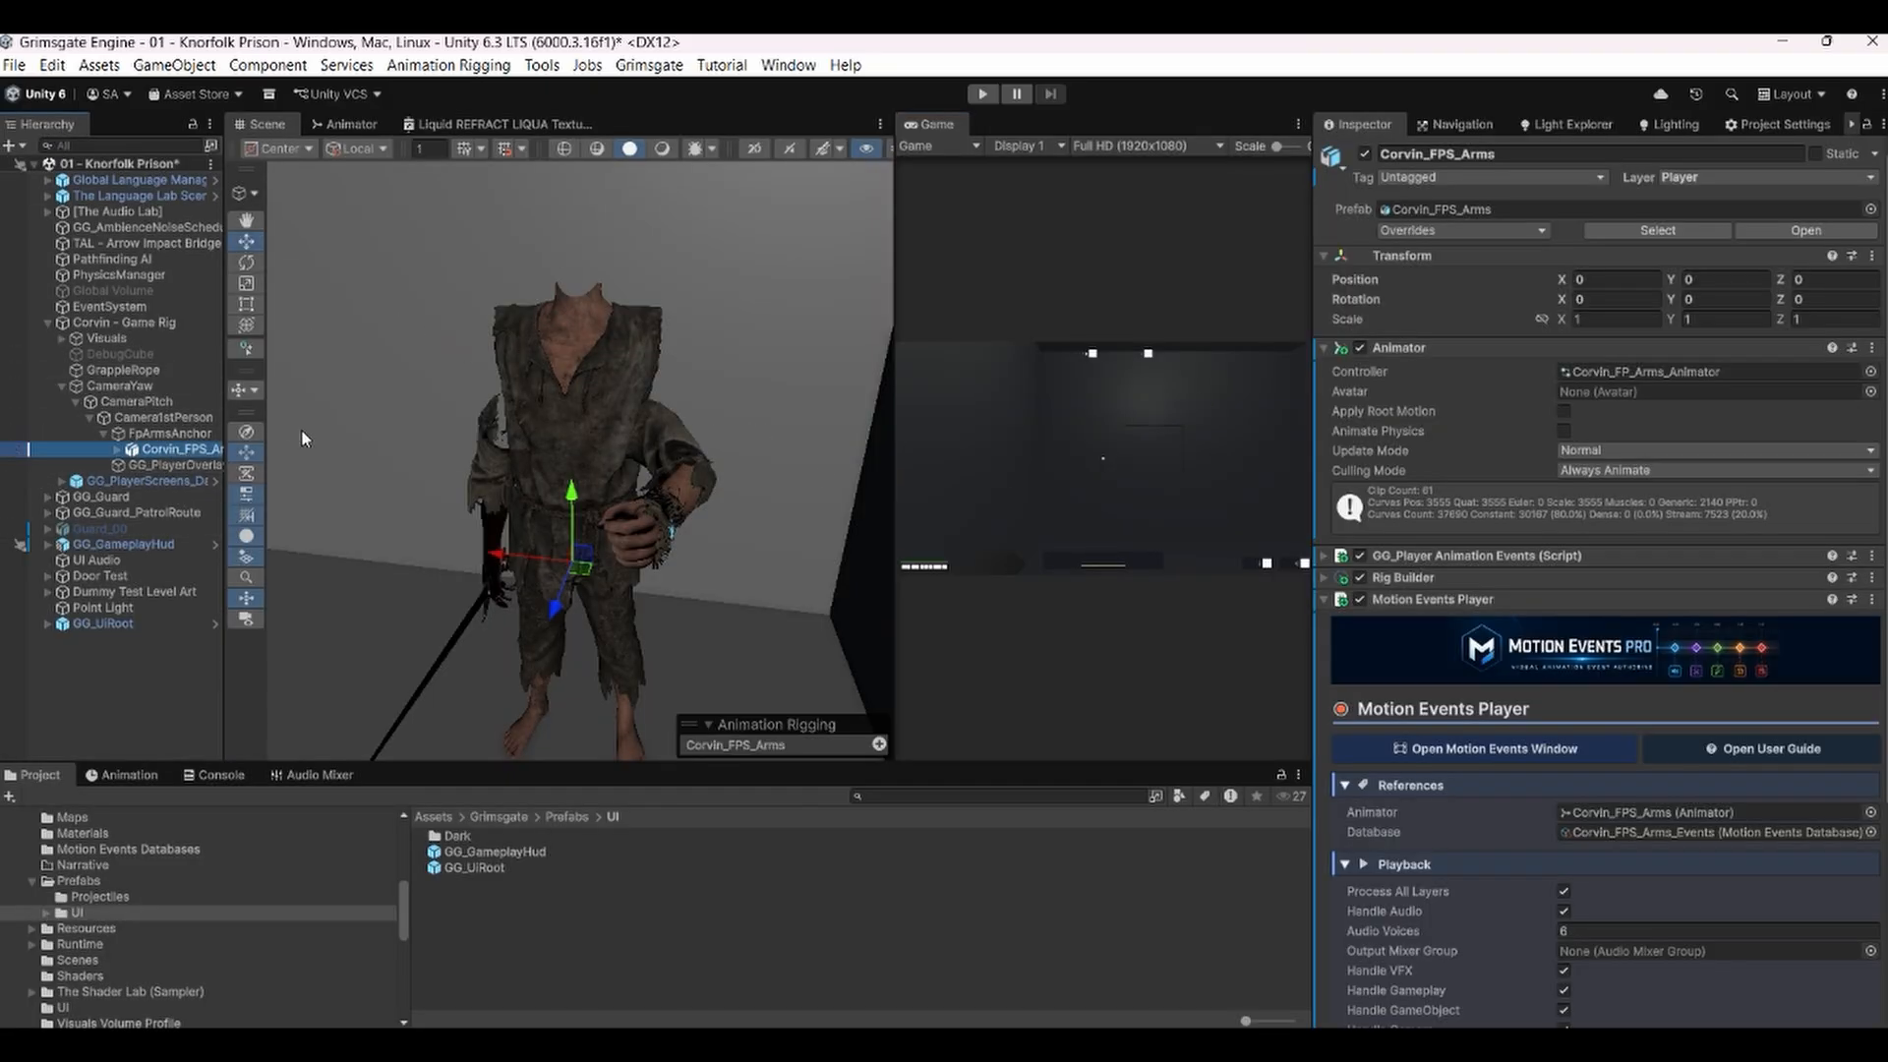
pyautogui.click(1499, 753)
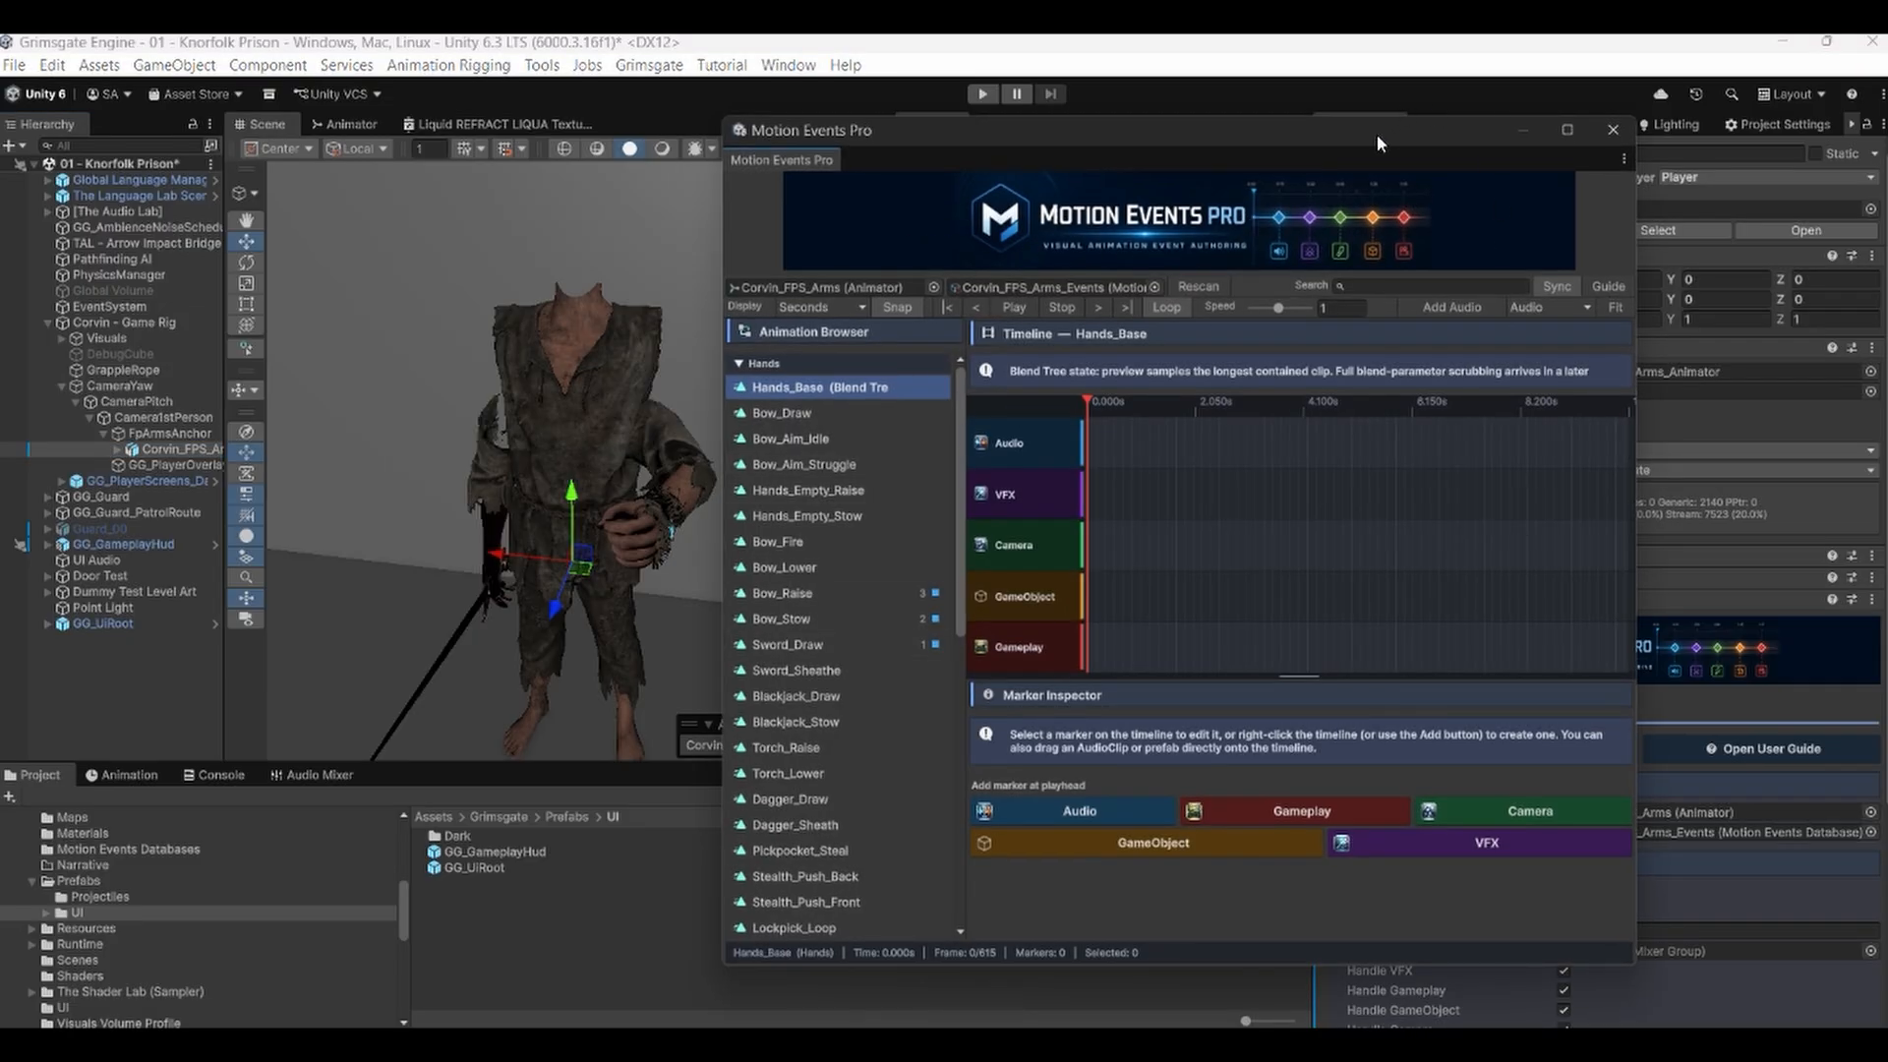
pyautogui.moveTo(1377, 134); pyautogui.dragTo(1148, 112)
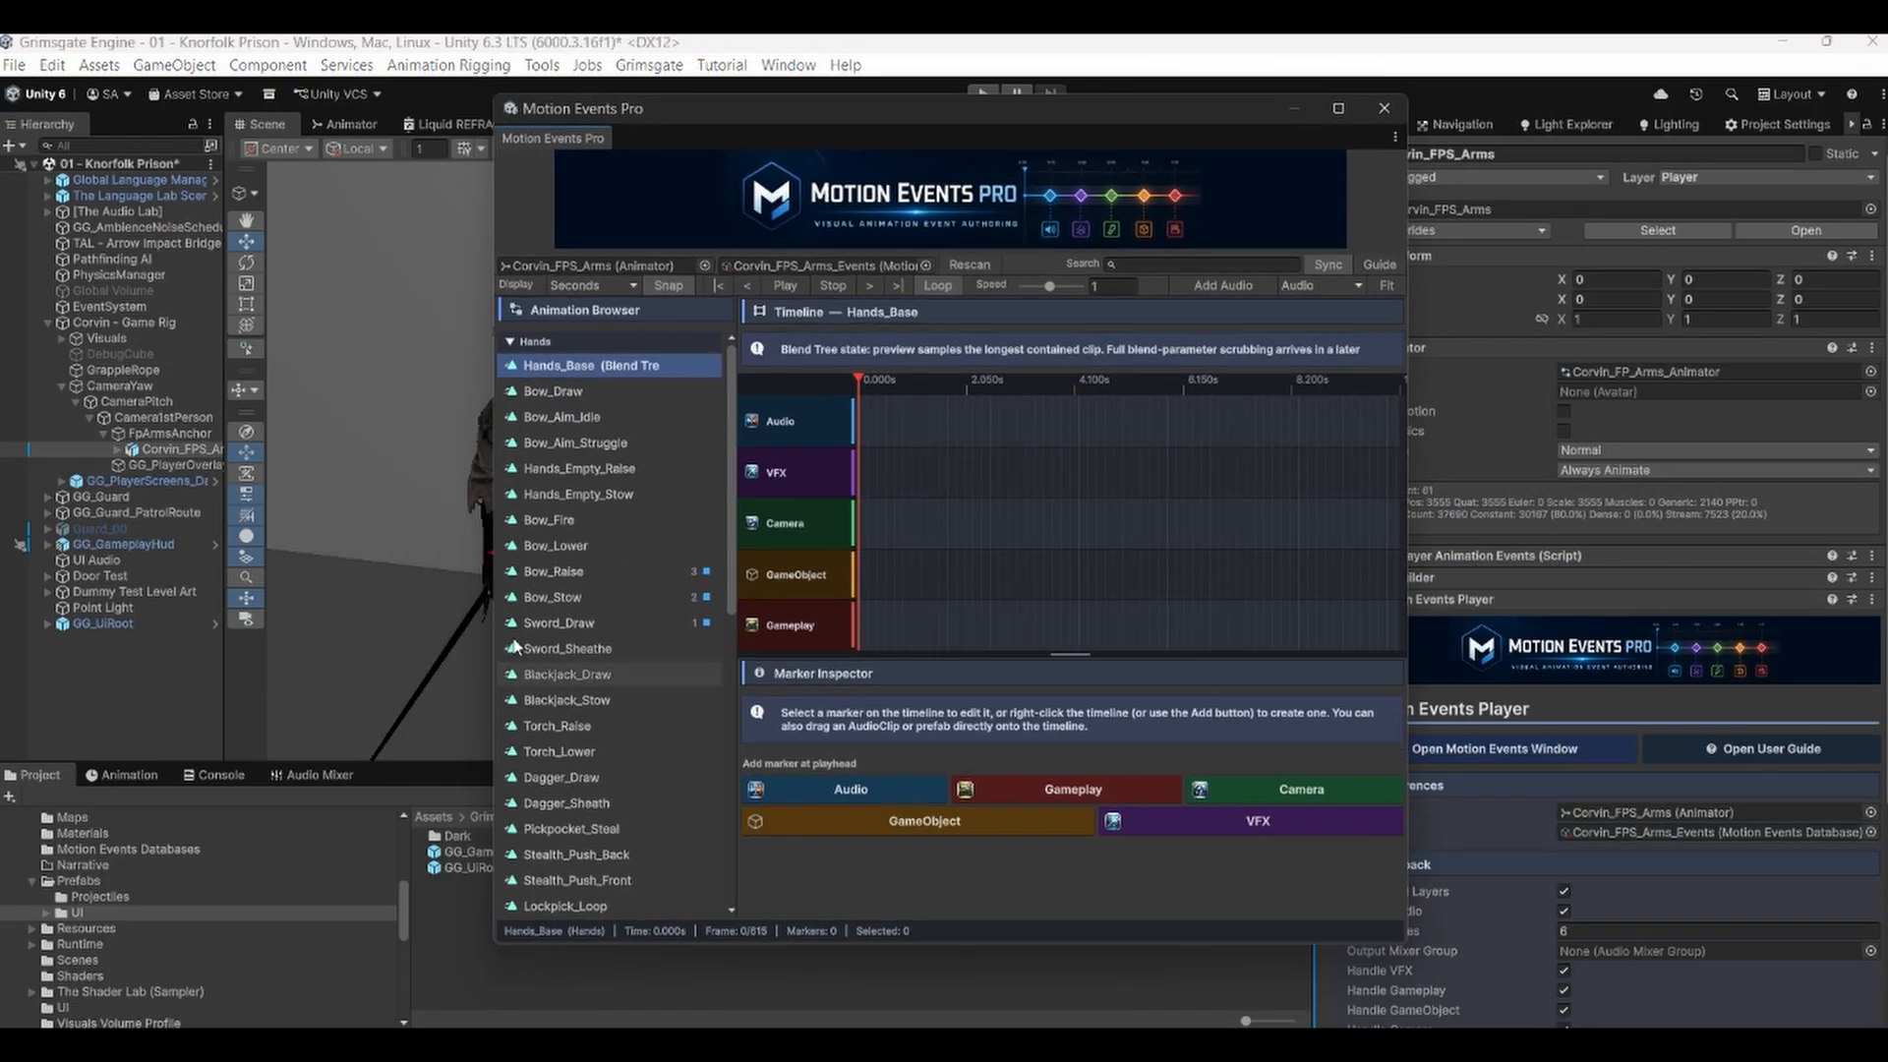
# Add a VFX marker at the playhead placed at about 0.1 s on the Sword_Draw timeline.
pyautogui.click(568, 623)
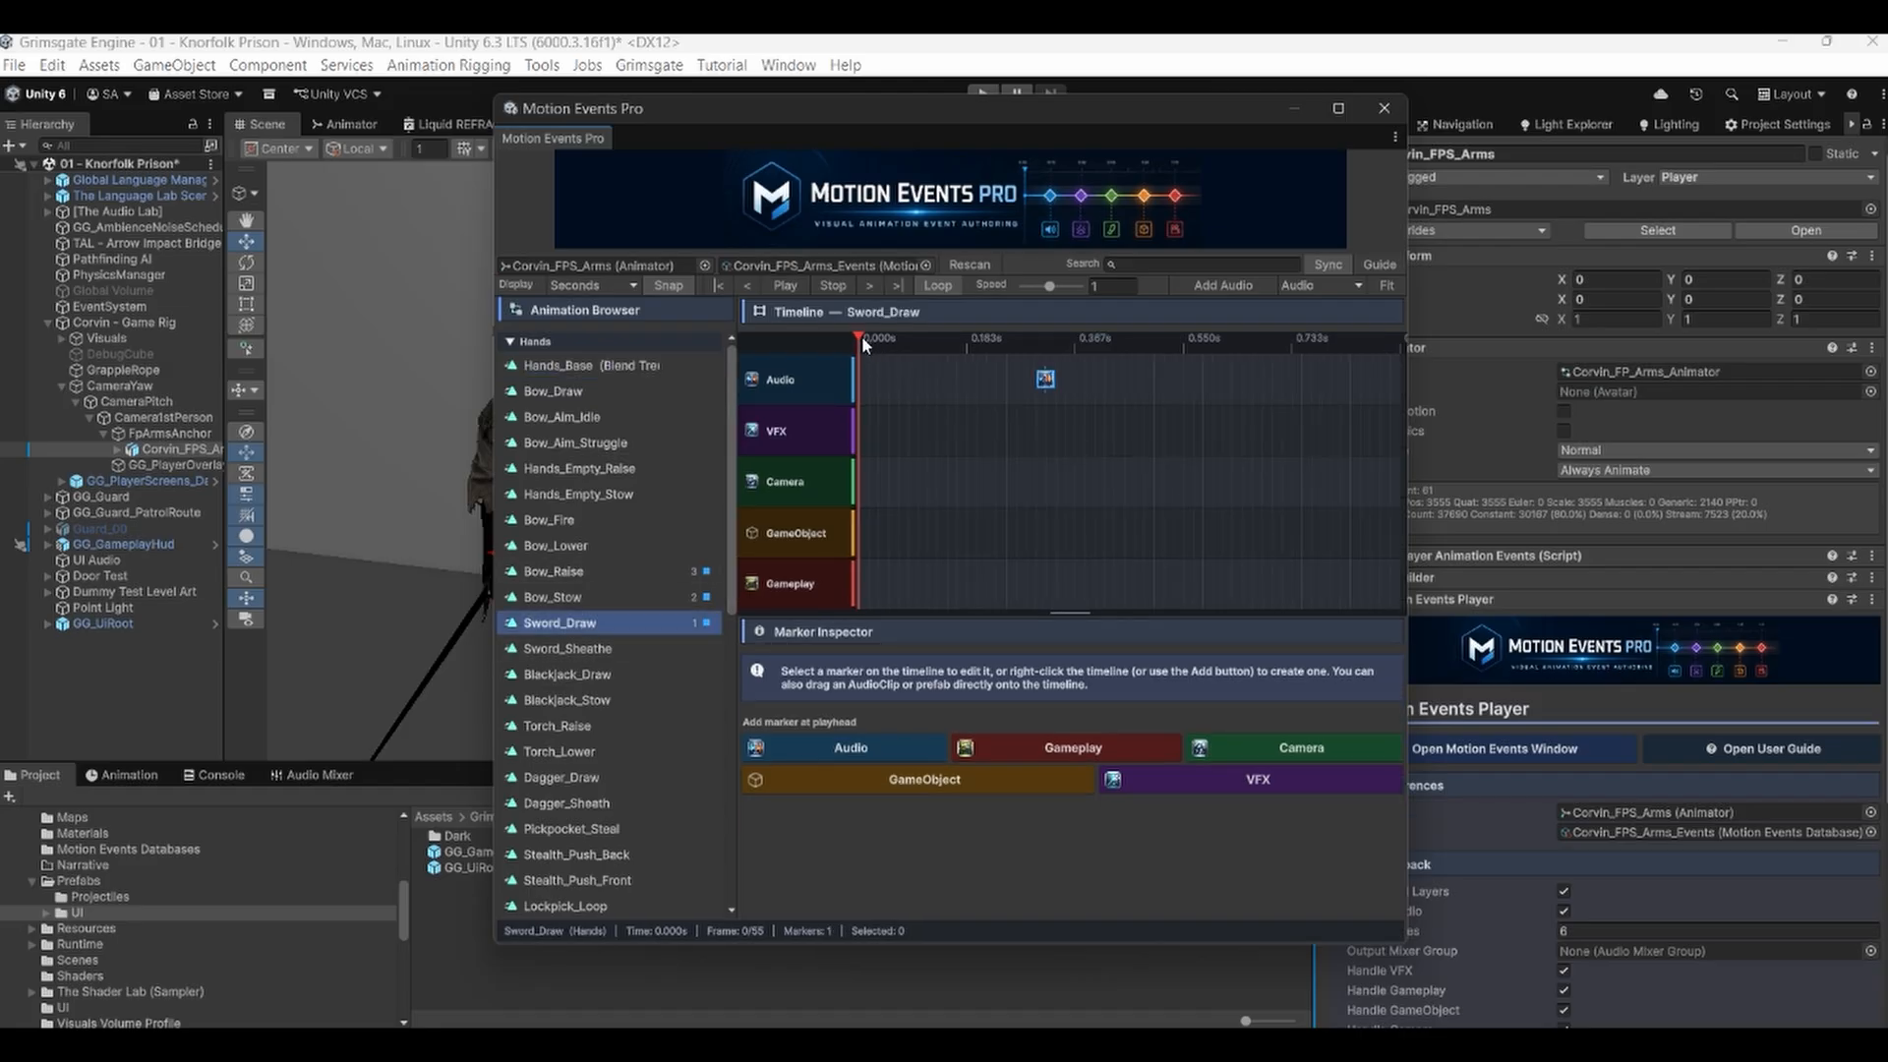
pyautogui.moveTo(861, 334); pyautogui.dragTo(917, 334)
pyautogui.rightClick(918, 429)
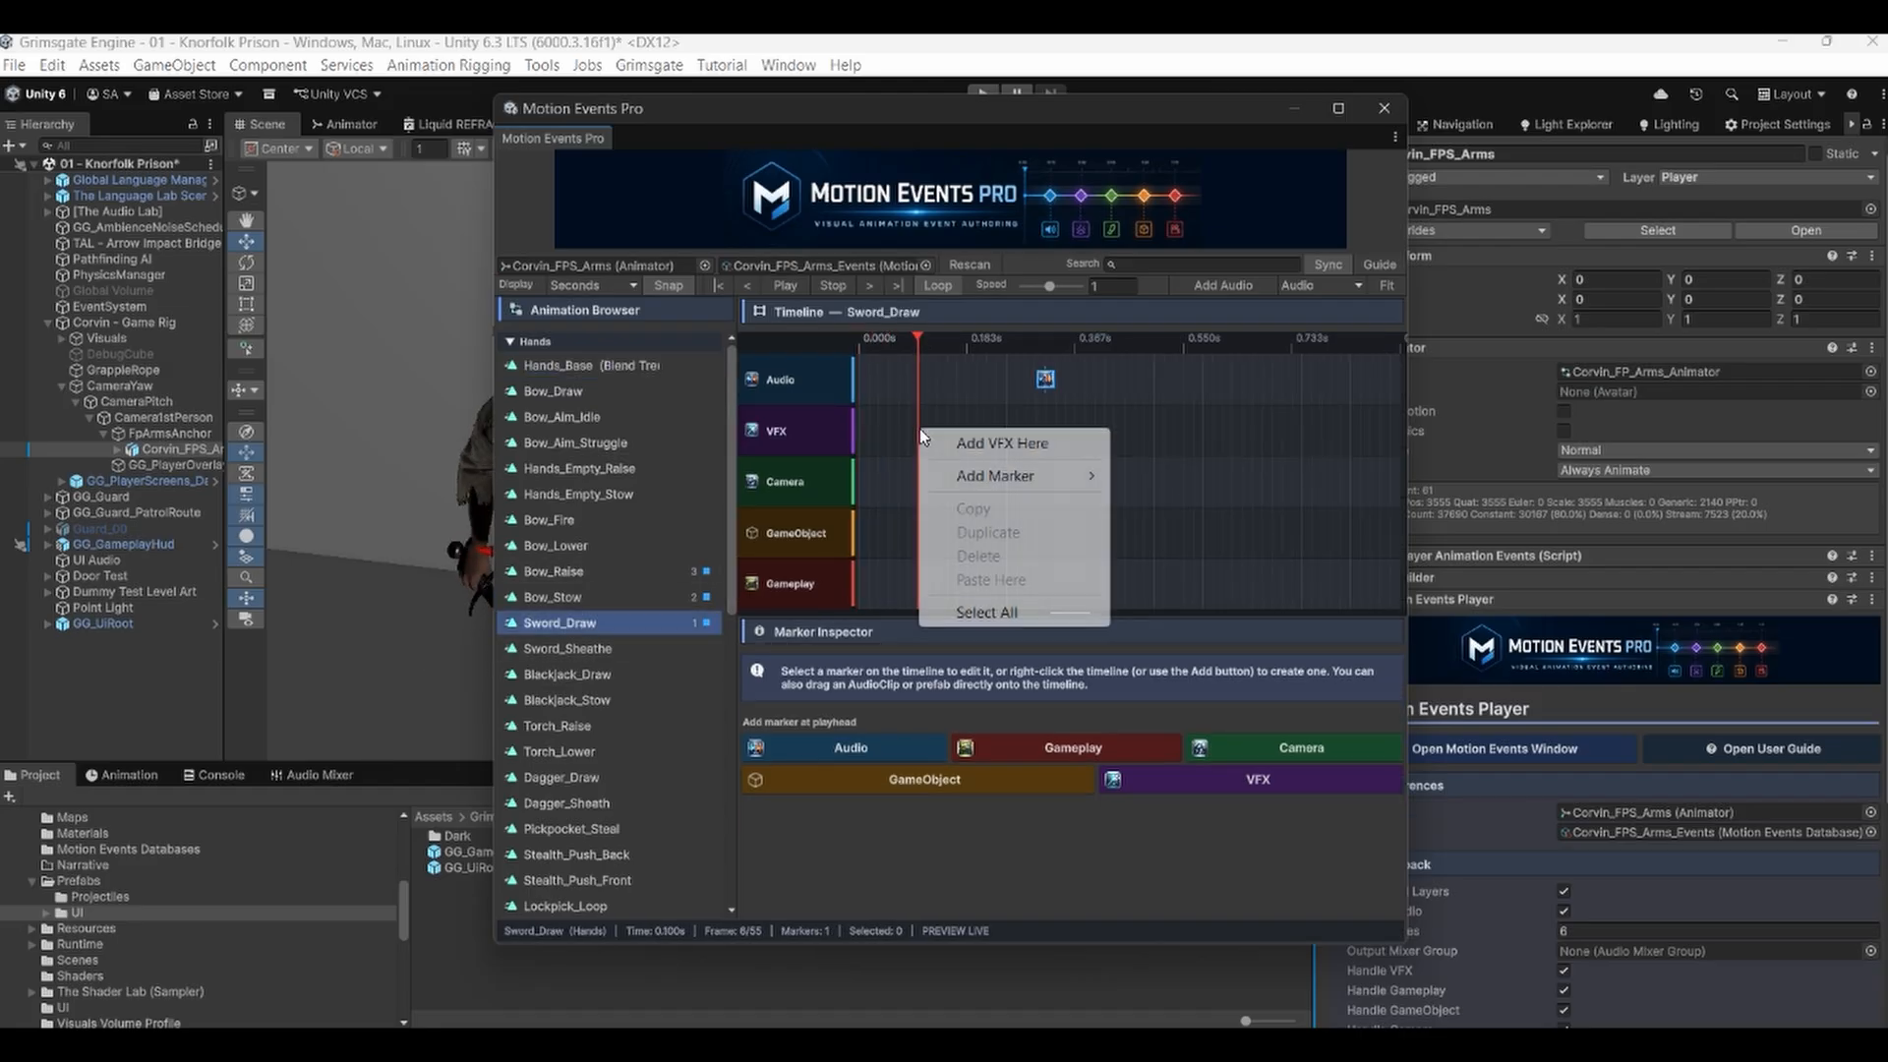
pyautogui.click(969, 448)
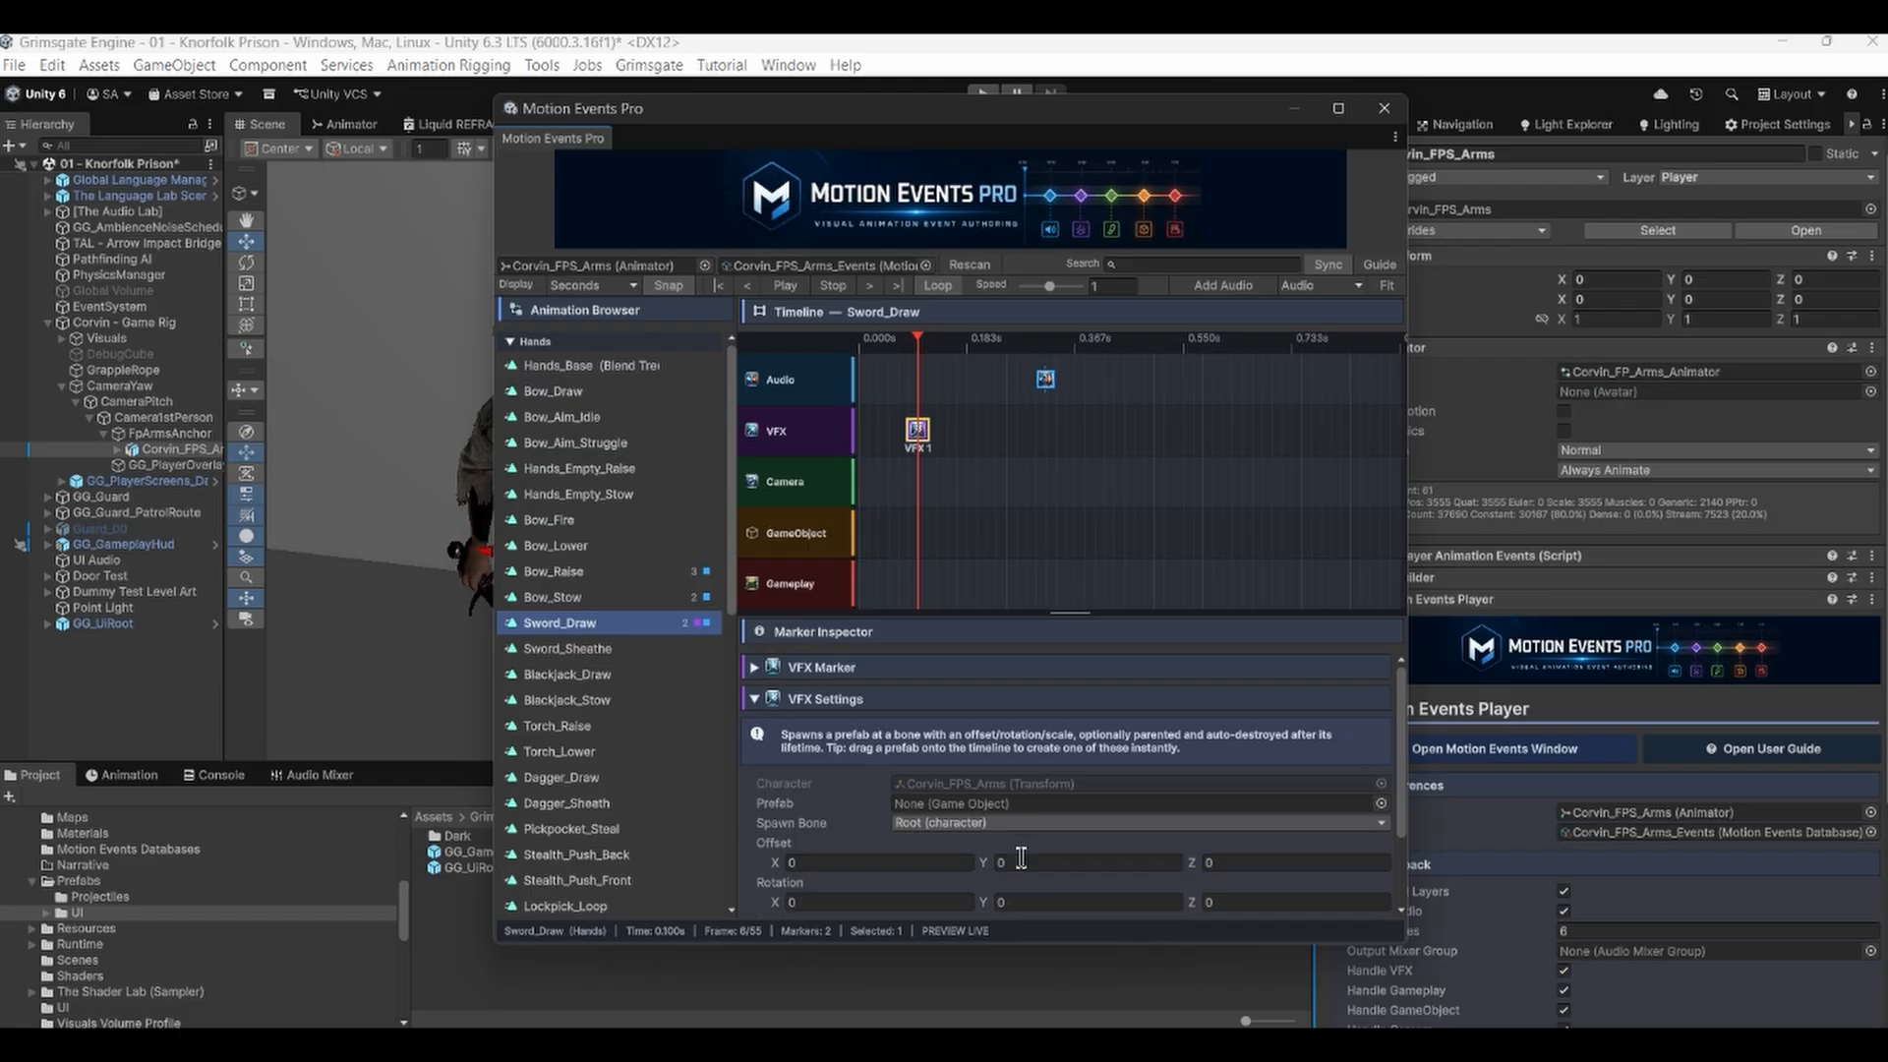
# Set the VFX marker's spawn bone to GGright_AttachPoint_Aux_SH_Jnt.
pyautogui.click(950, 822)
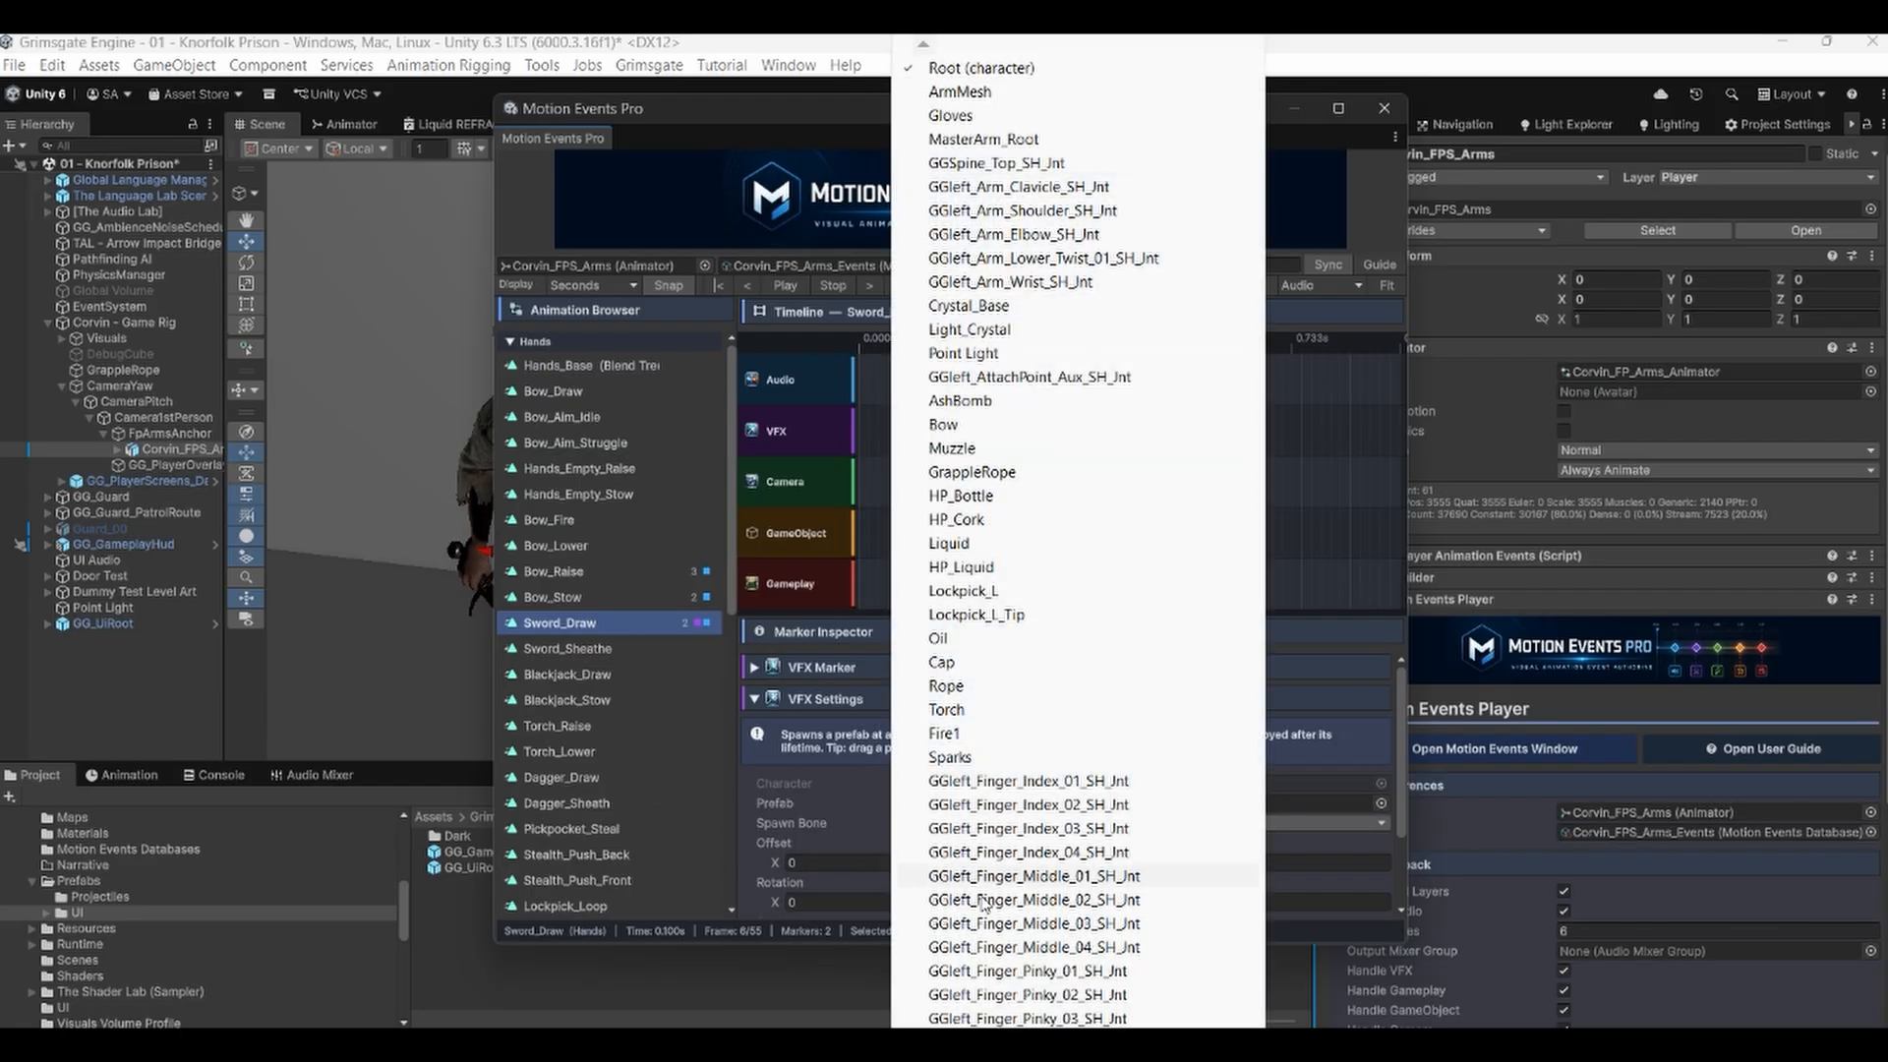
pyautogui.click(1382, 41)
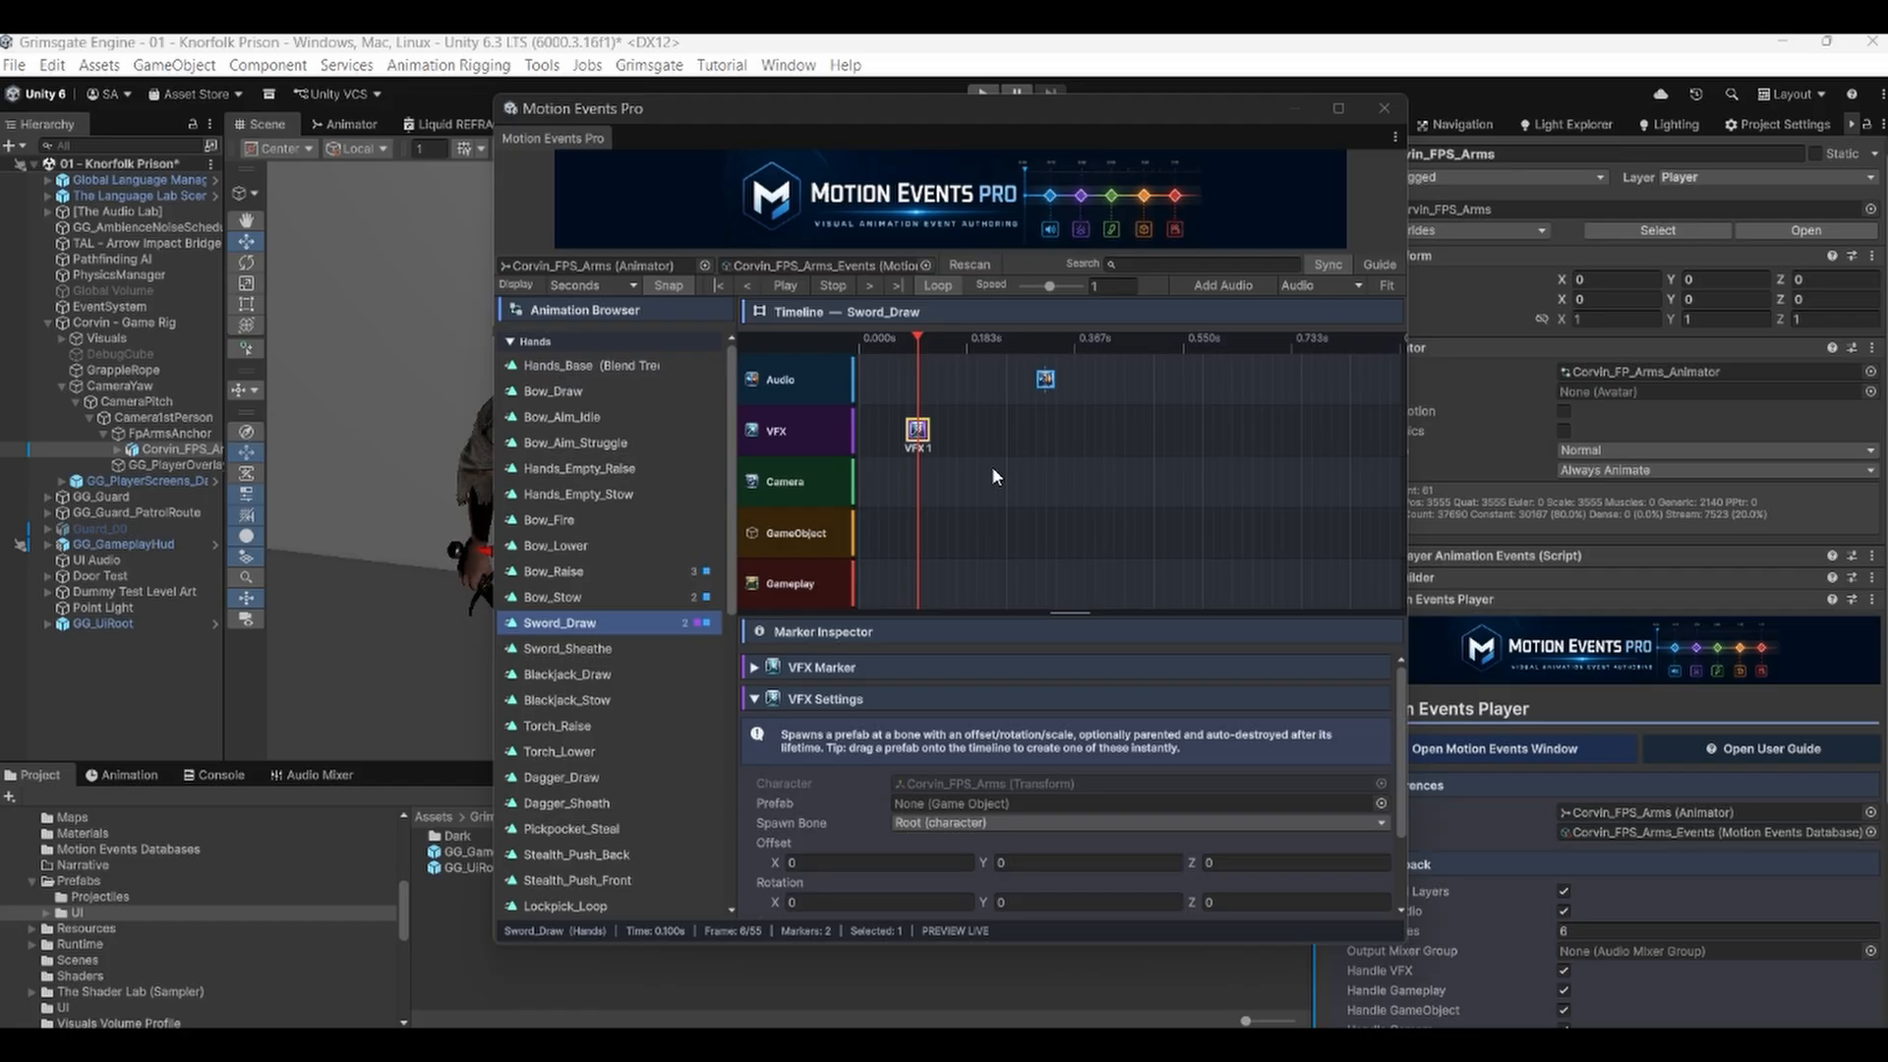
pyautogui.click(942, 822)
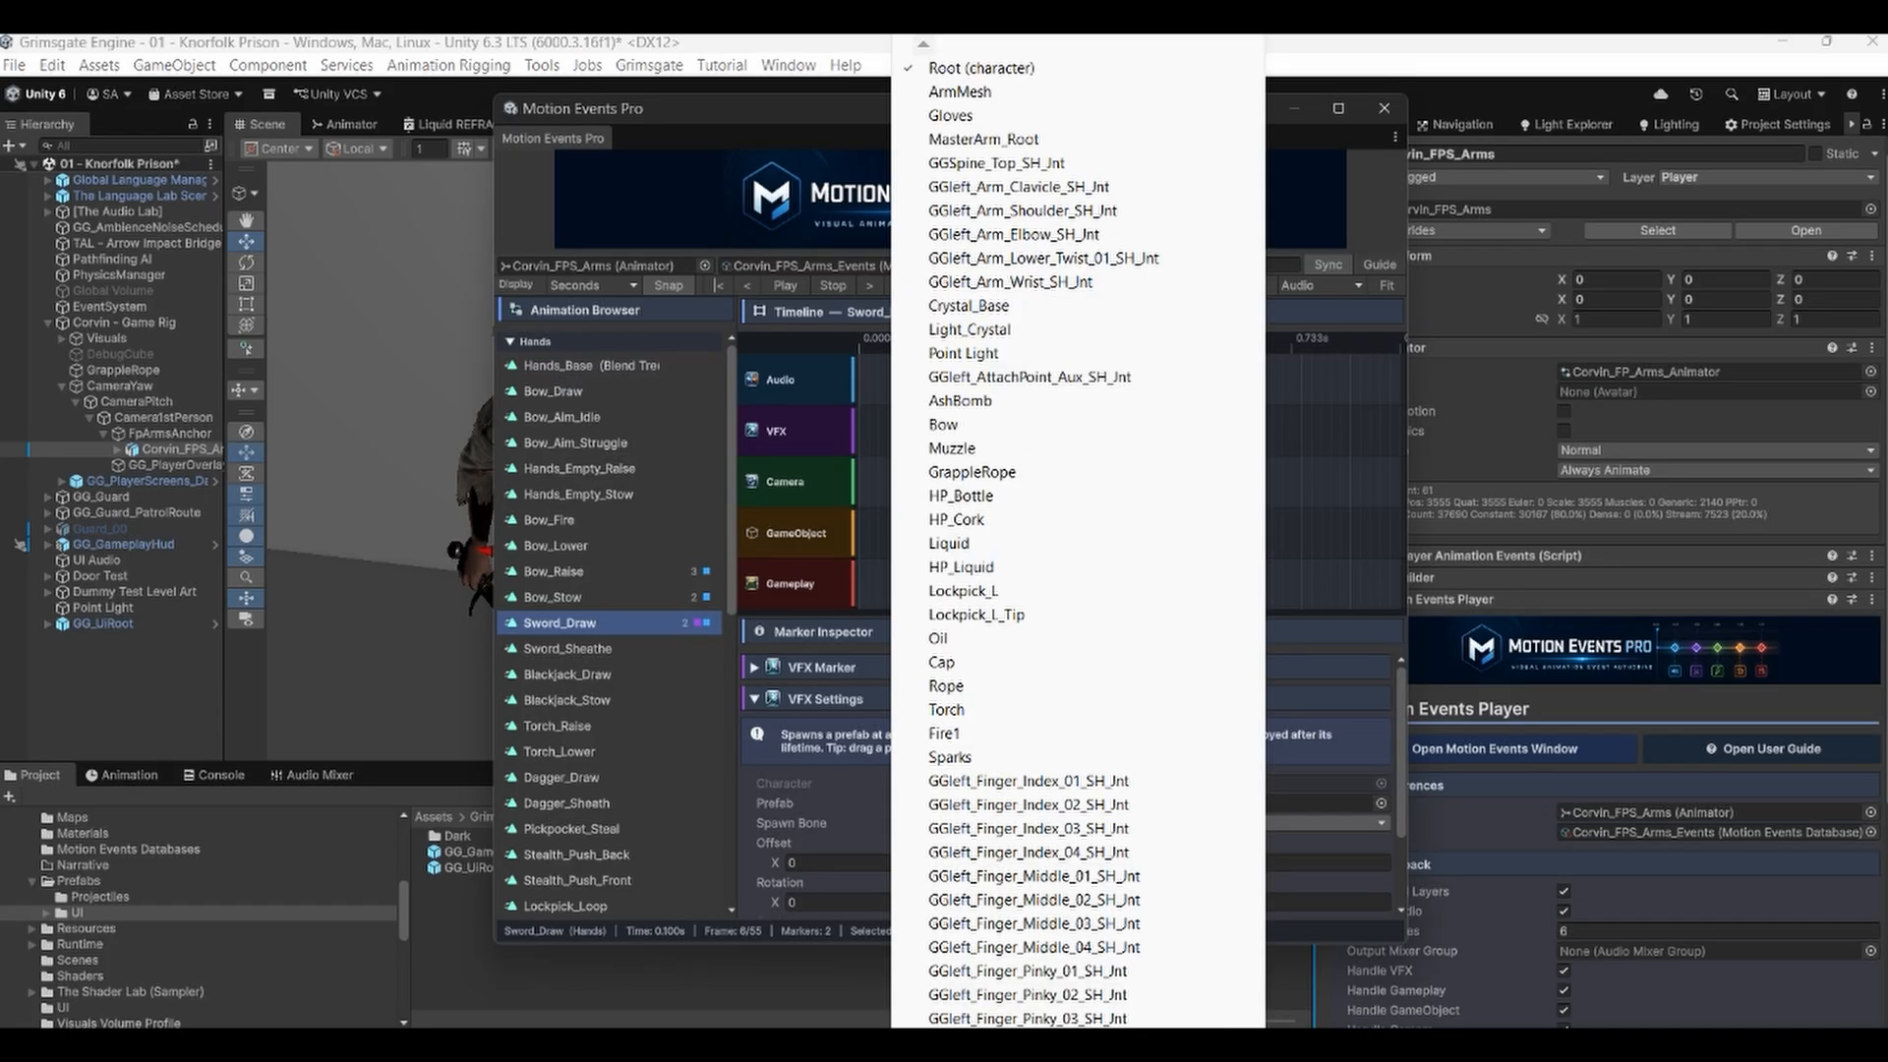
pyautogui.scroll(-5, 1078, 541)
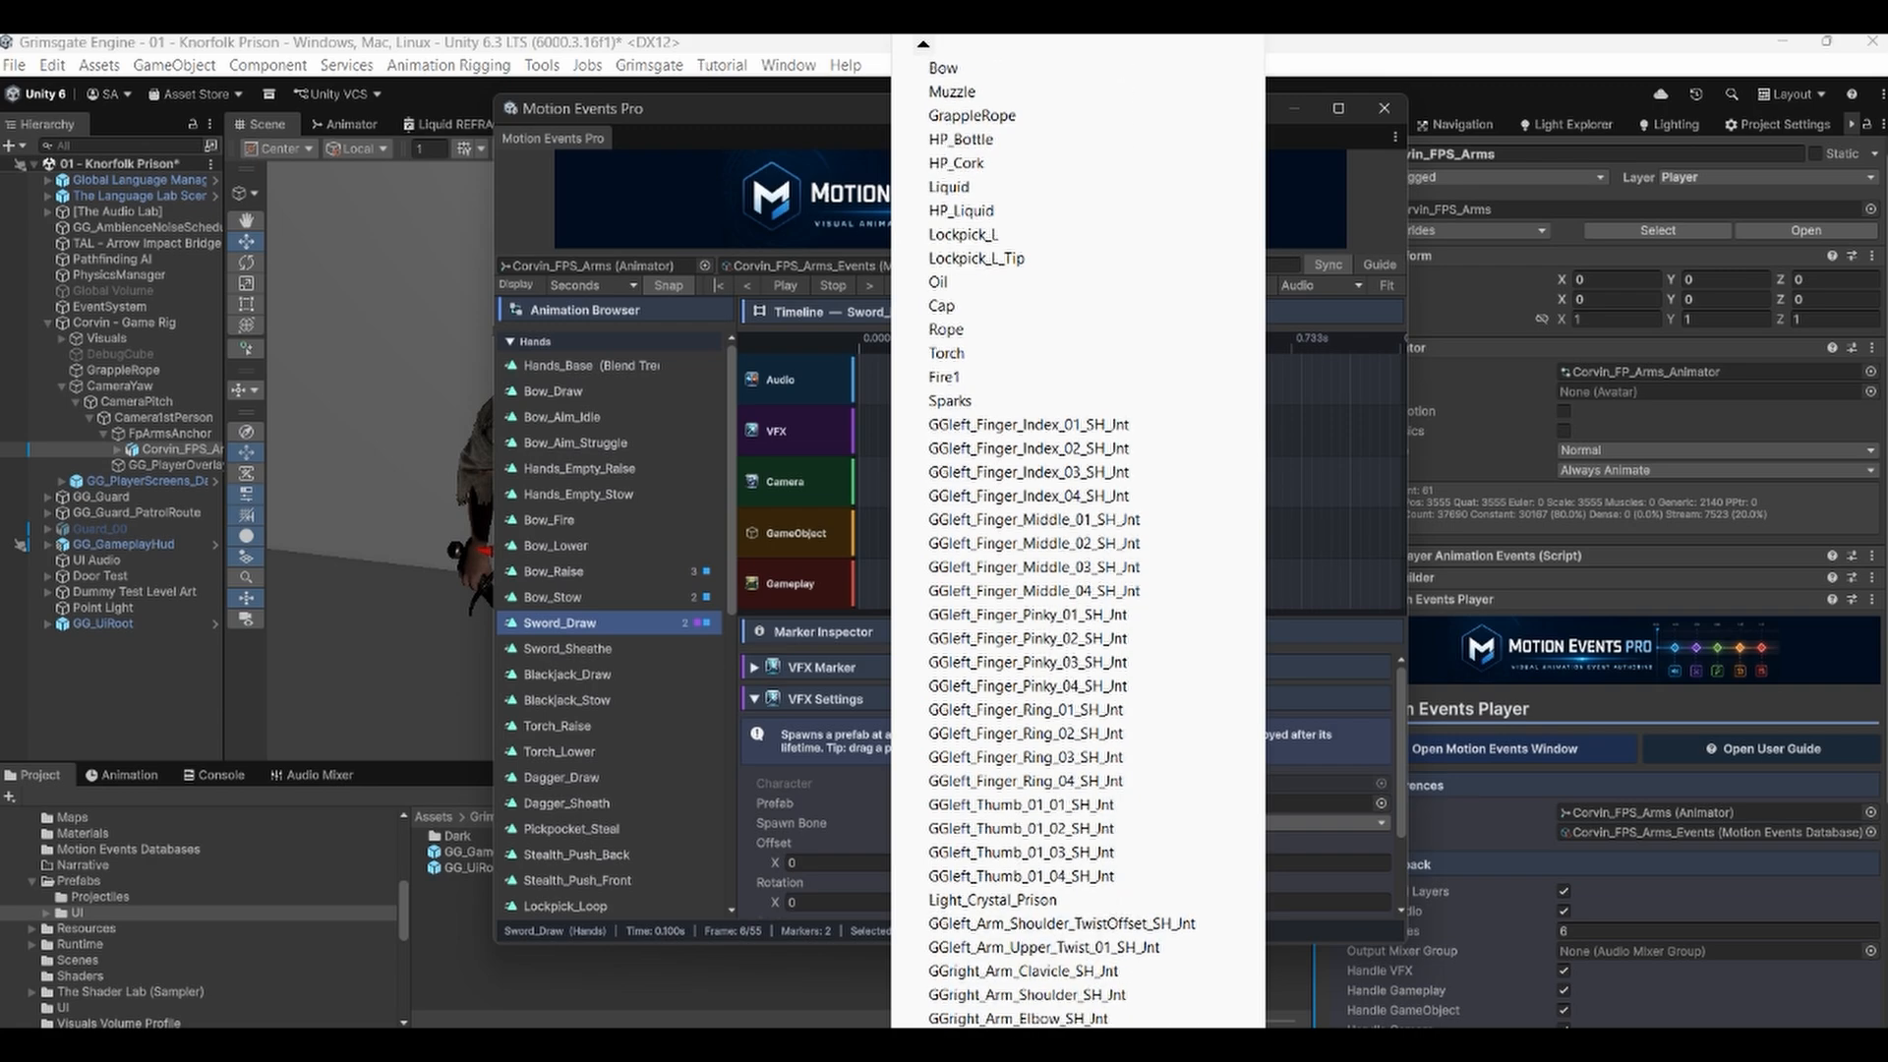
pyautogui.scroll(-3, 1043, 521)
pyautogui.click(1019, 923)
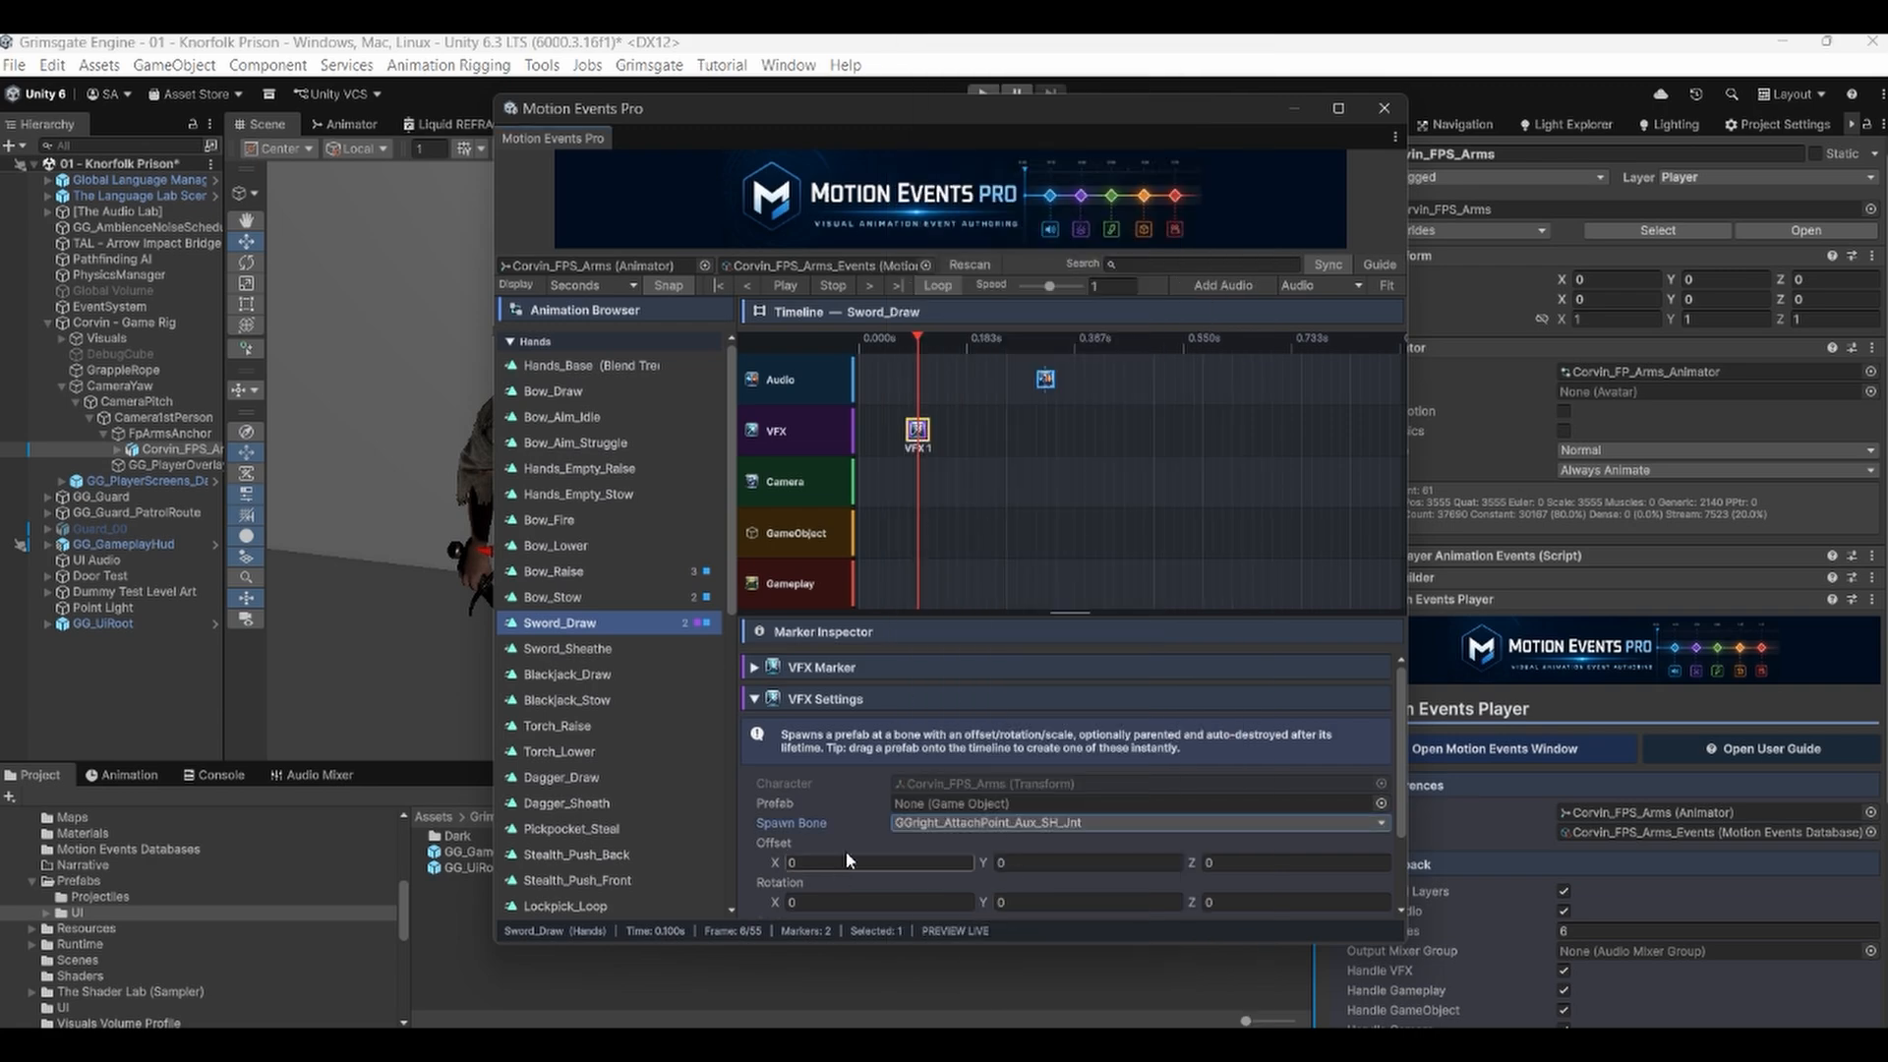
# Review the VFX marker's scale, lifetime and parenting settings, and delete the VFX marker from the timeline.
pyautogui.scroll(-3, 845, 852)
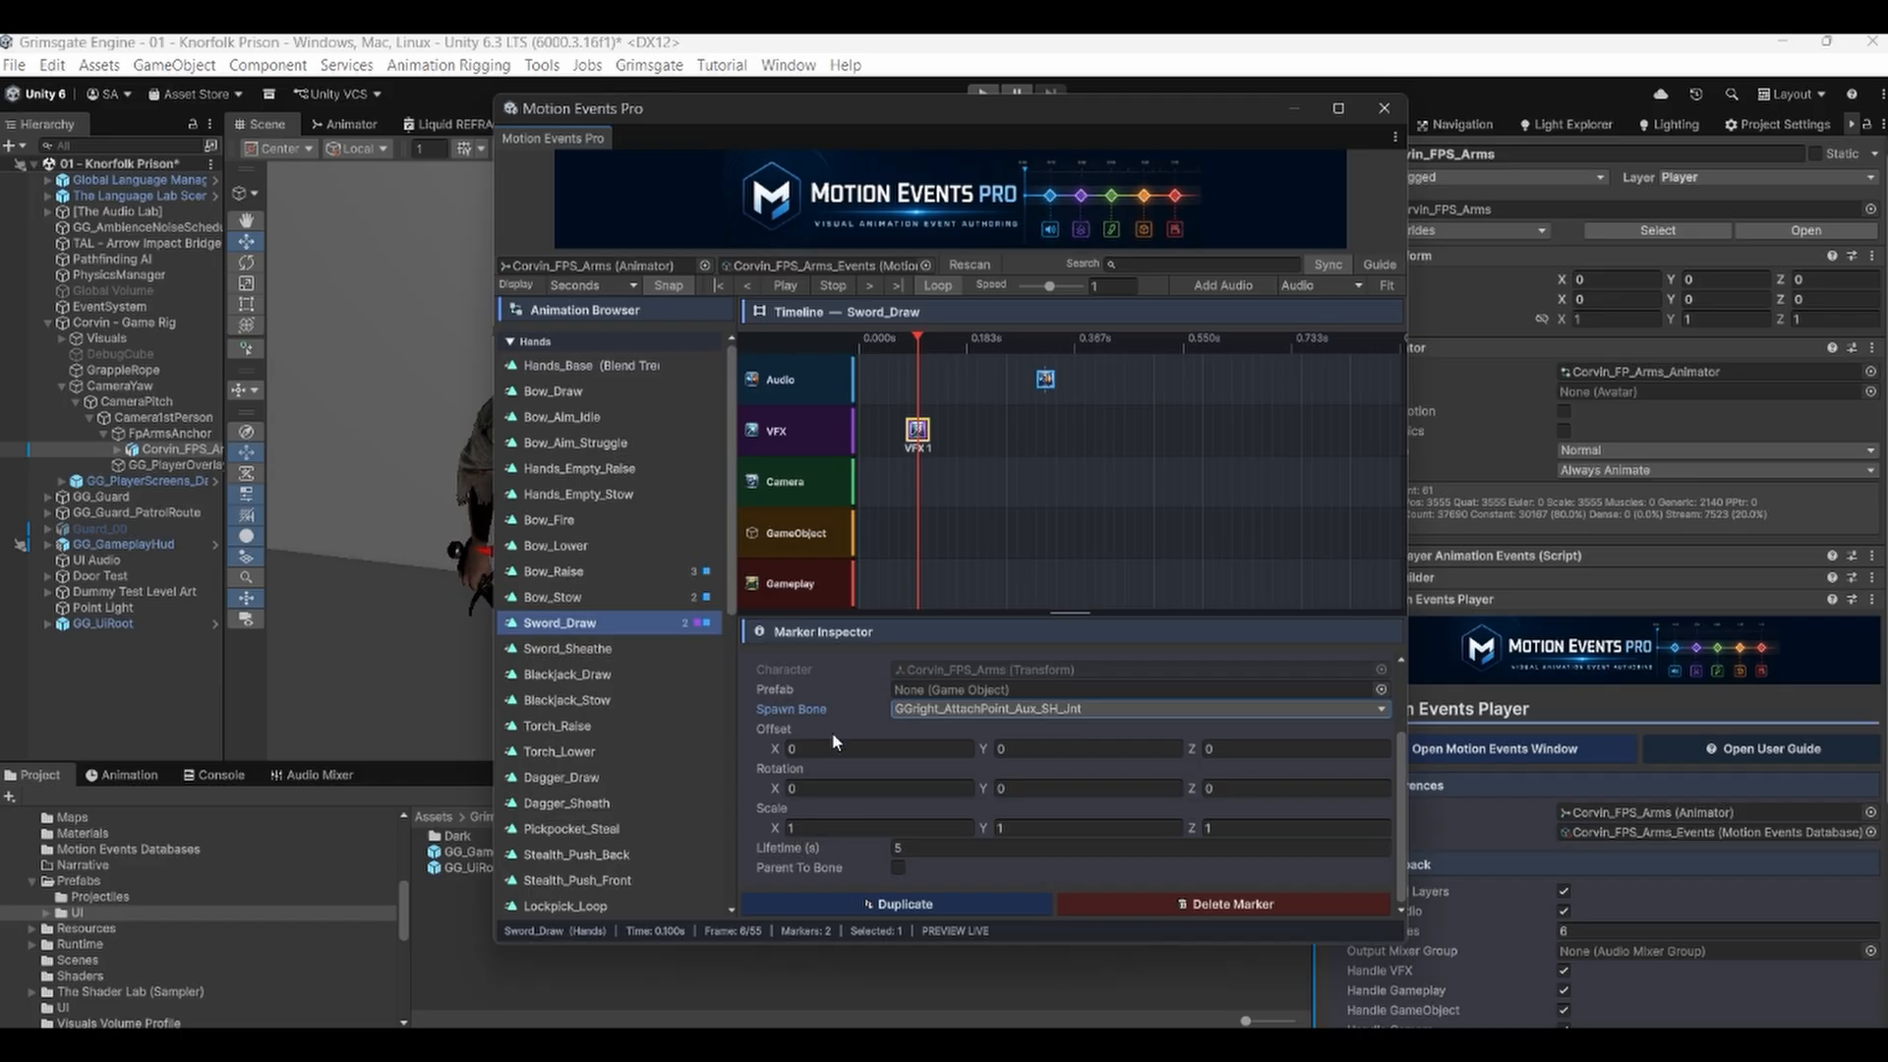
pyautogui.moveTo(778, 706)
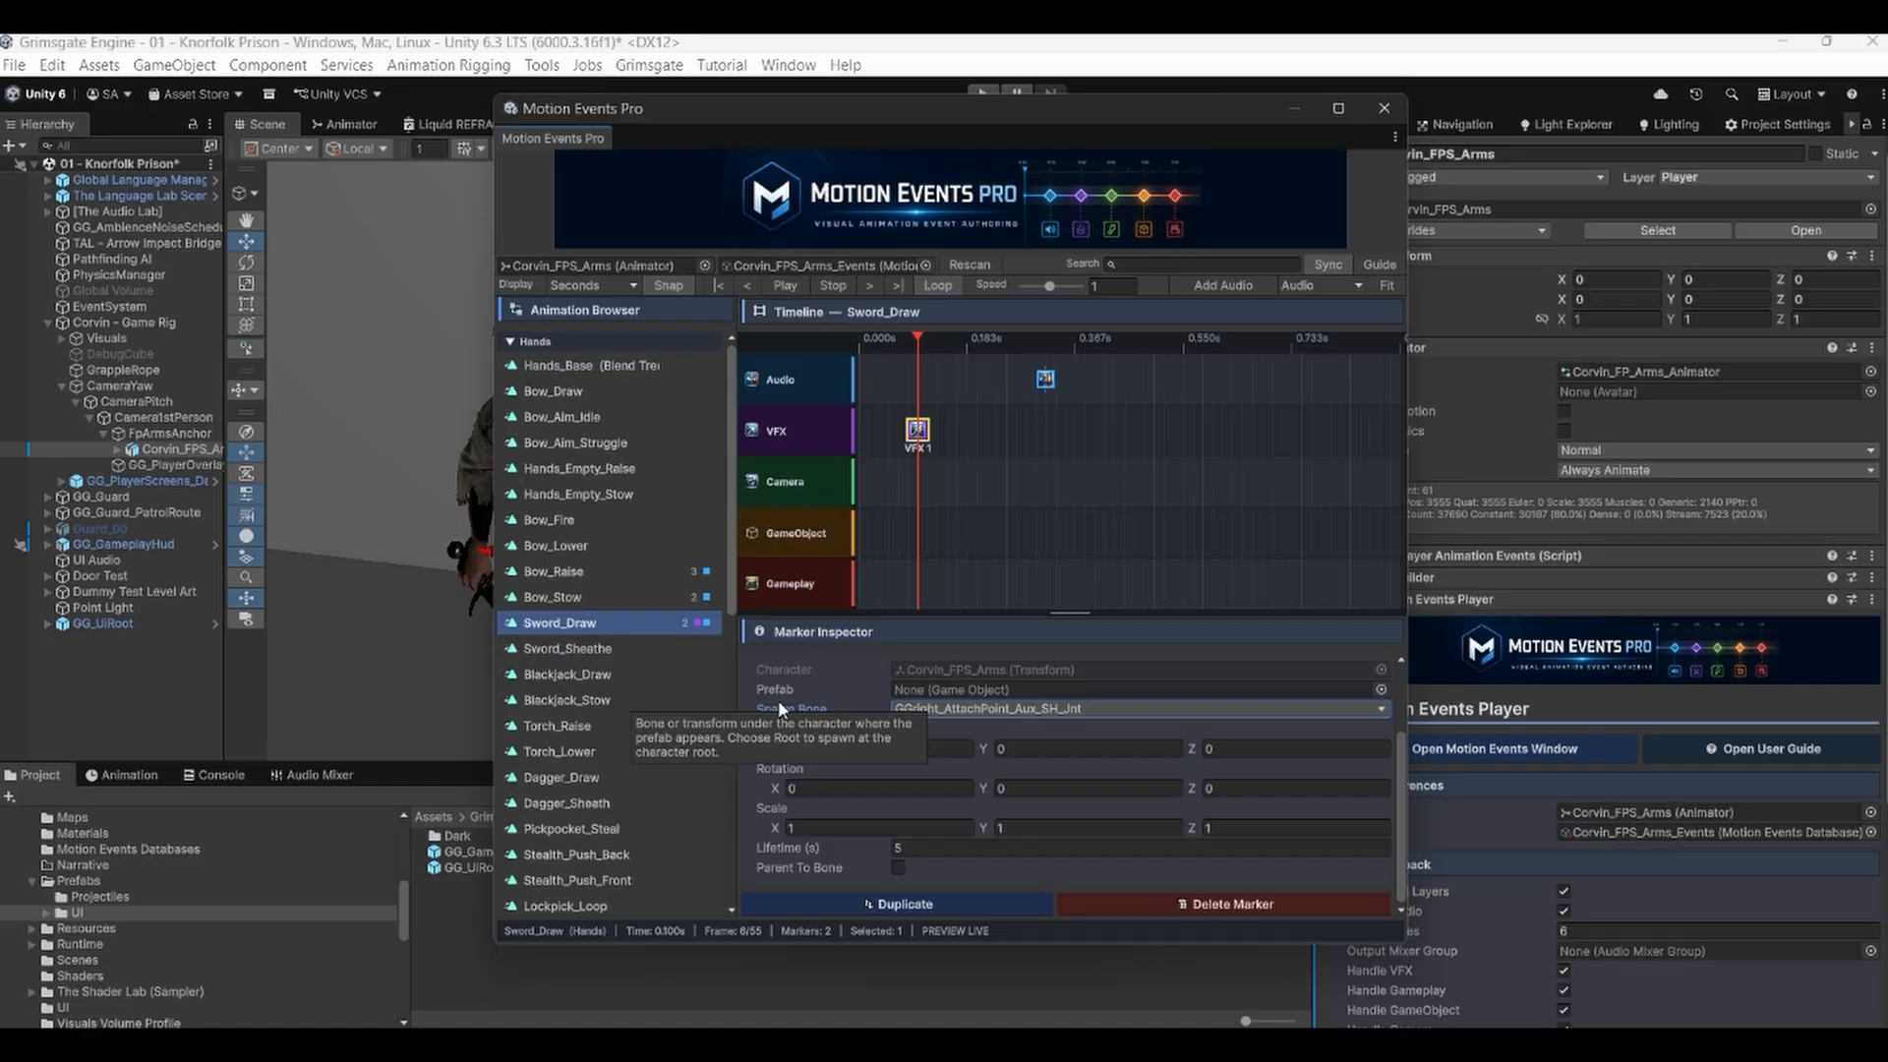
pyautogui.click(941, 842)
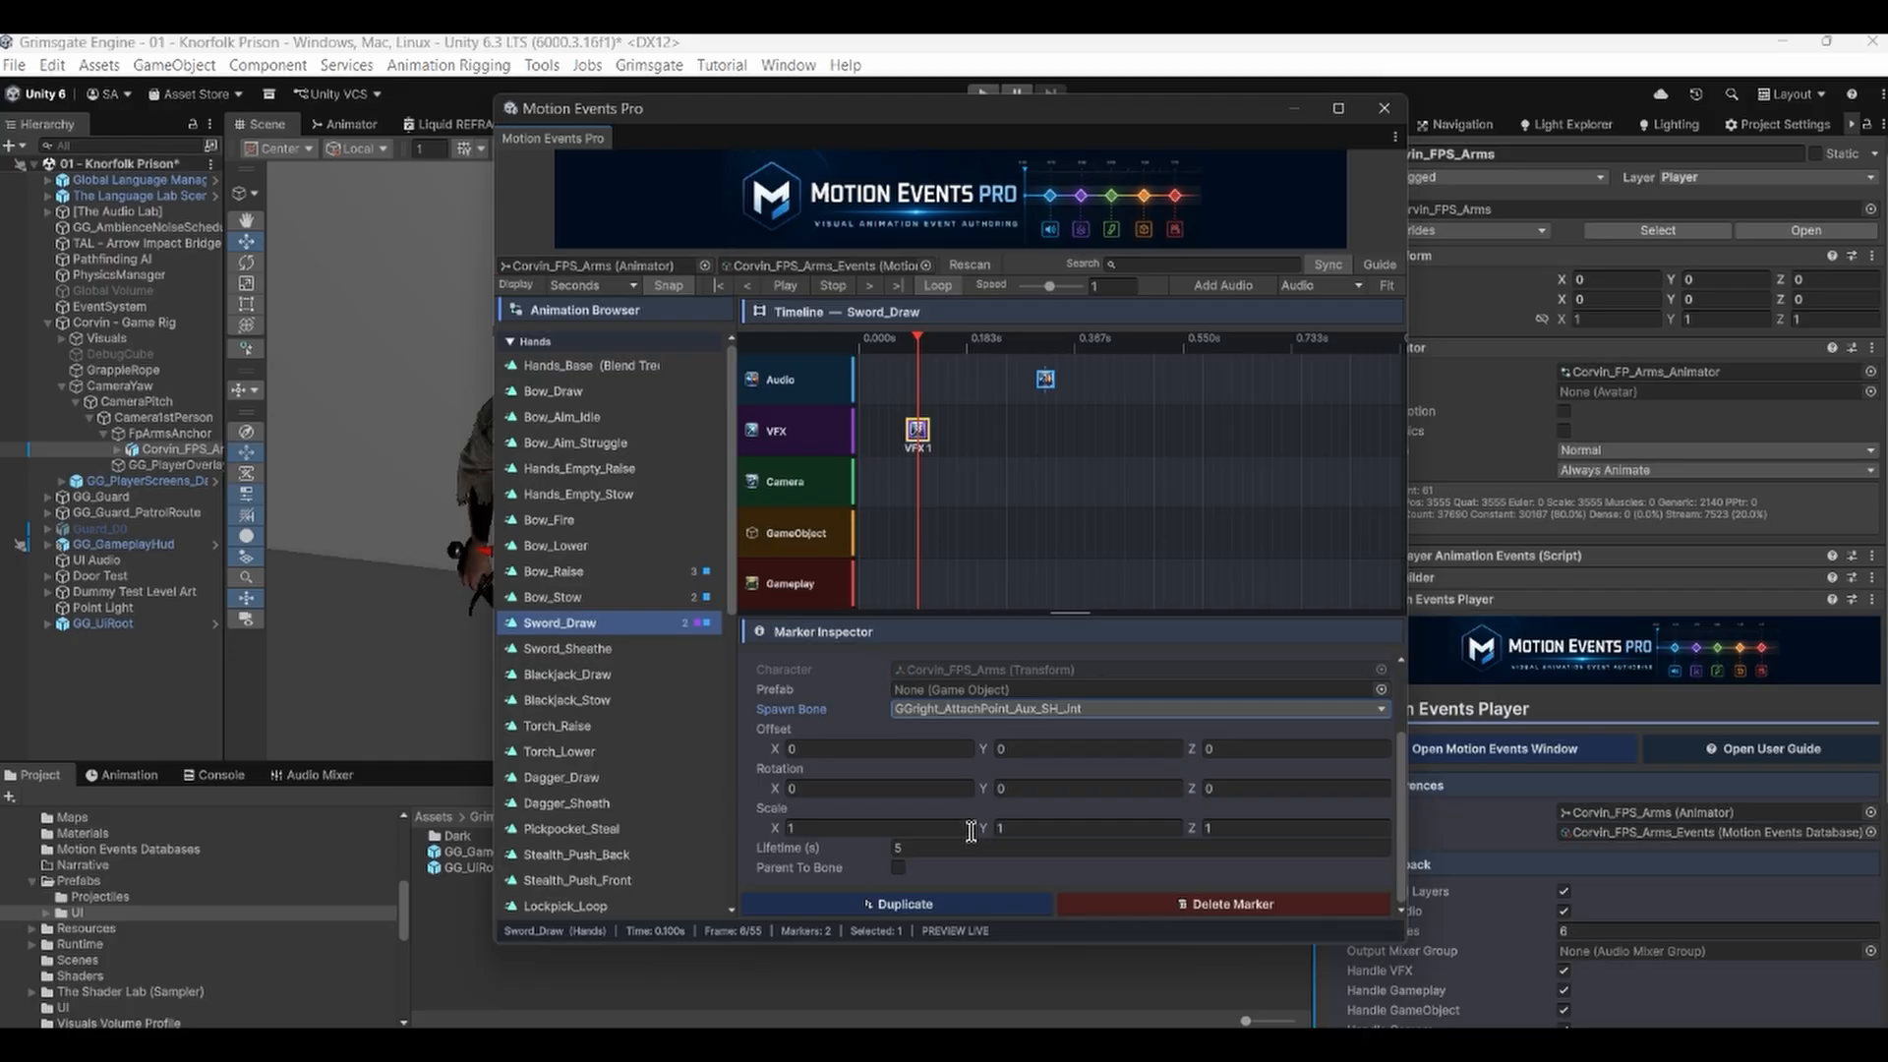
pyautogui.scroll(2, 934, 771)
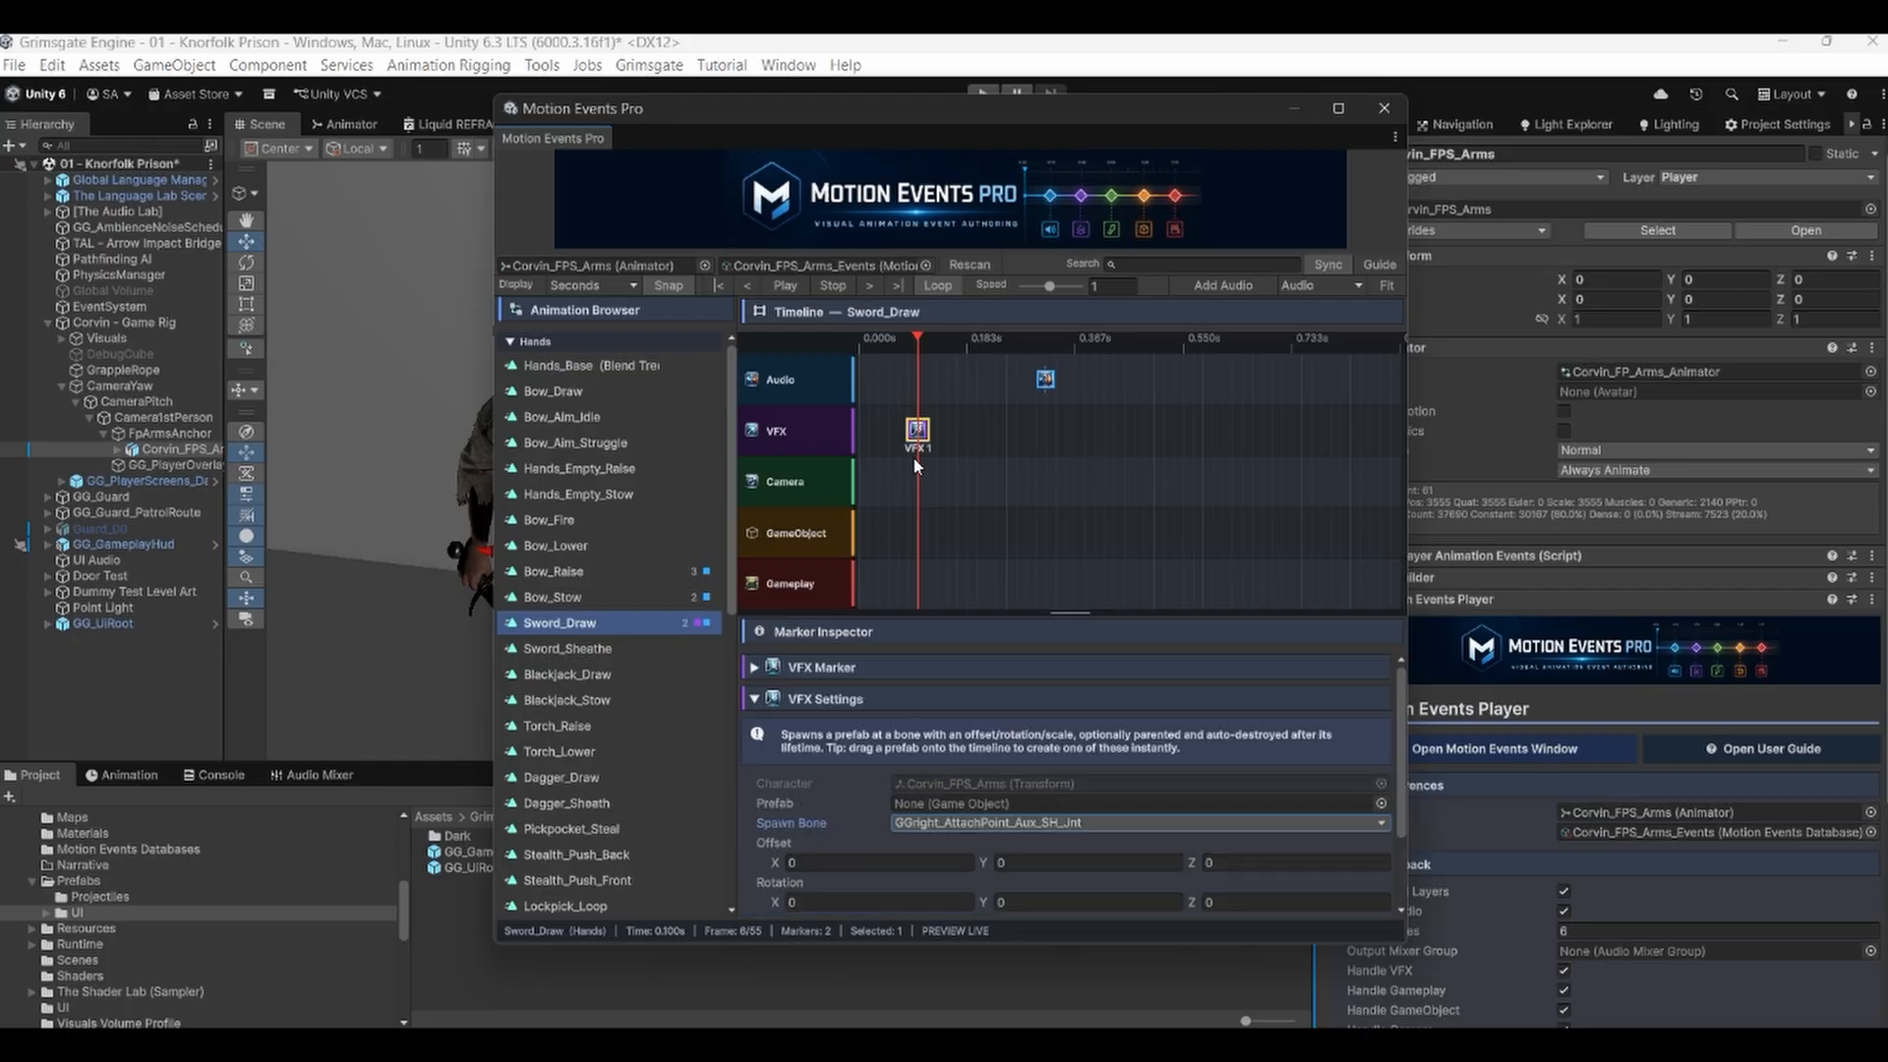
pyautogui.rightClick(925, 432)
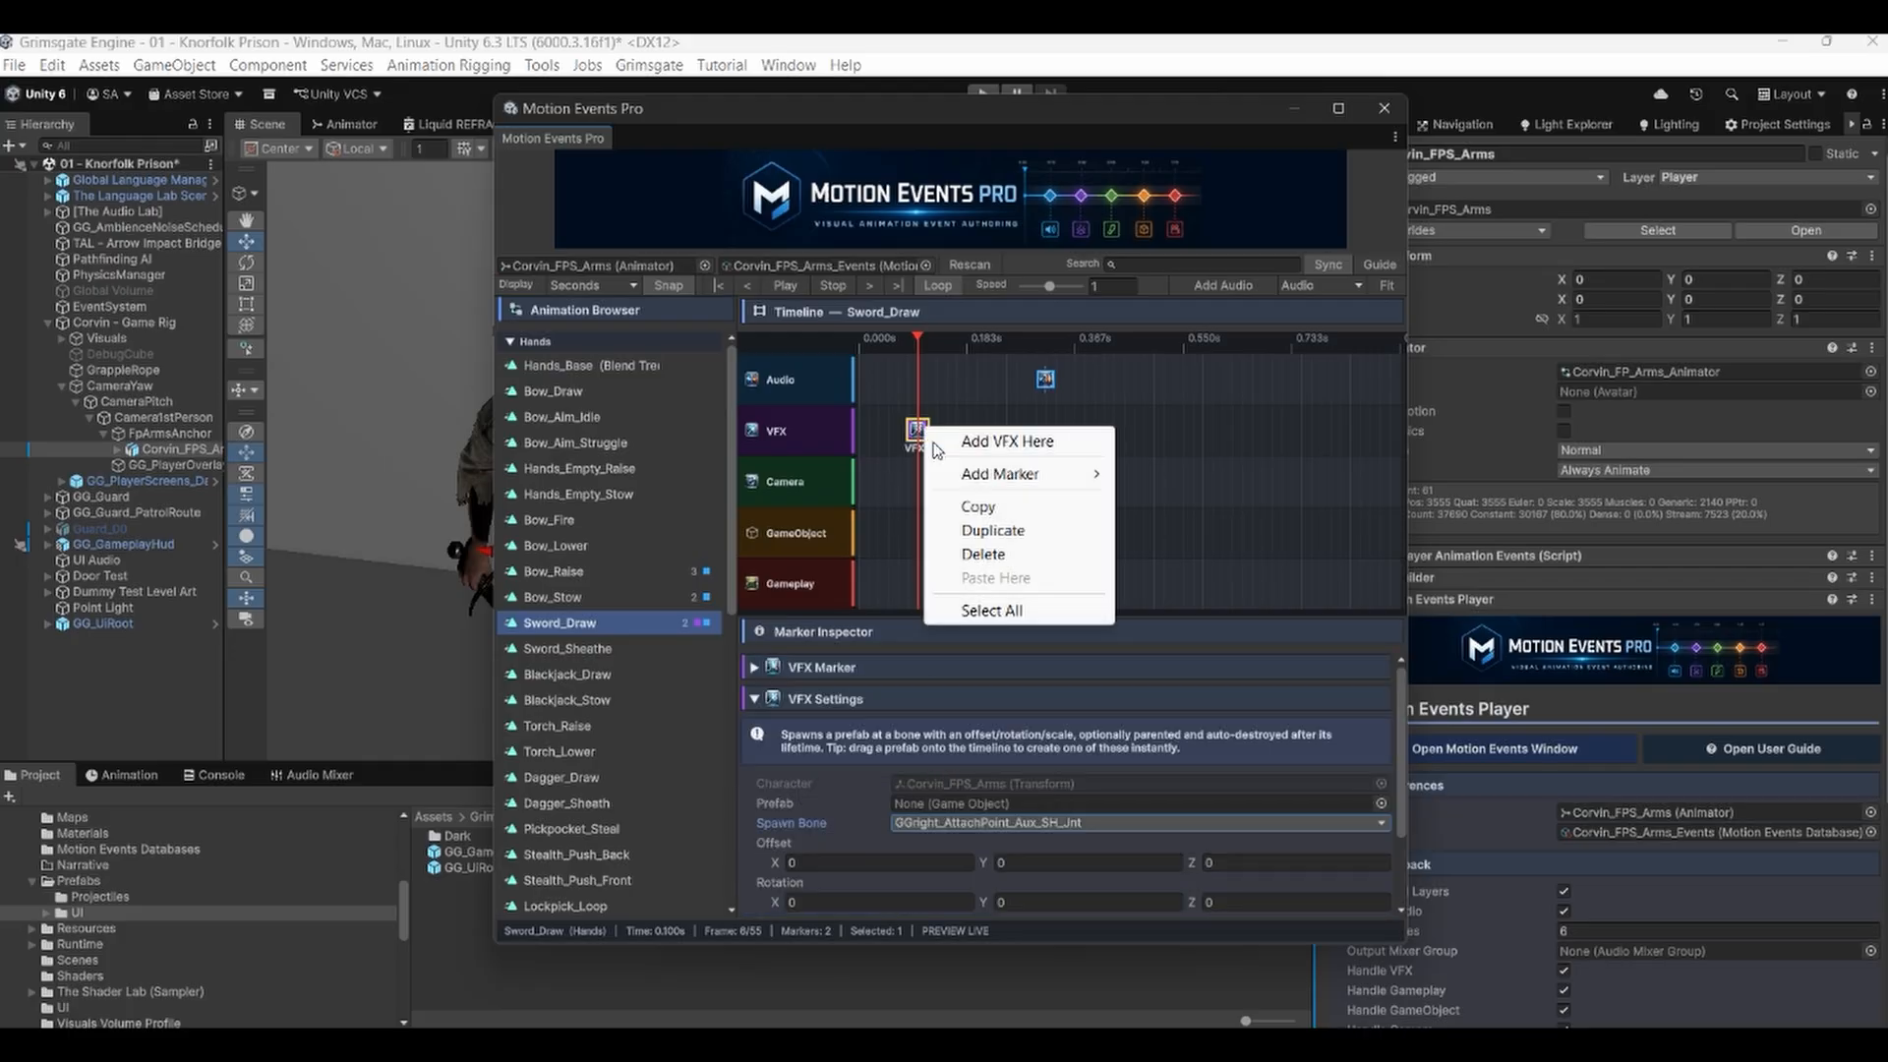
pyautogui.click(980, 555)
# Add a Camera marker at the playhead, browse its shake presets, and delete the Camera marker again.
pyautogui.rightClick(924, 485)
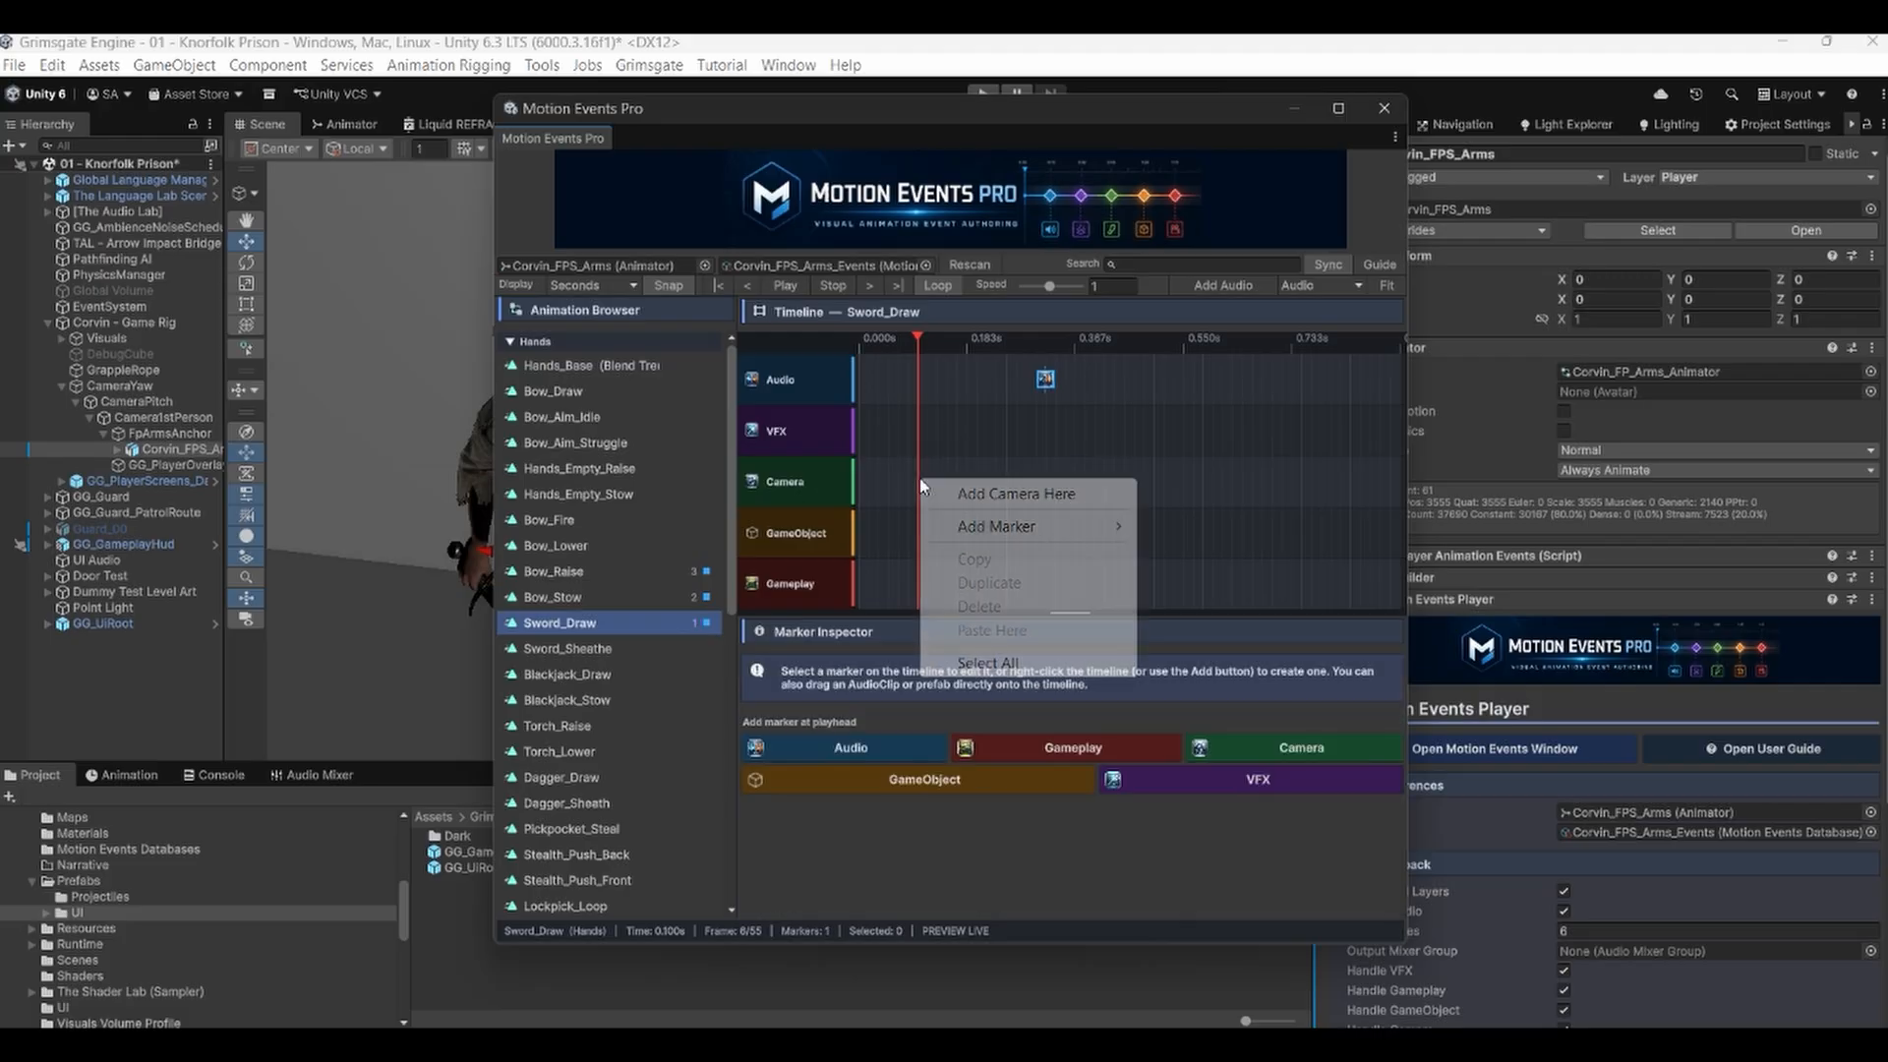
pyautogui.click(949, 494)
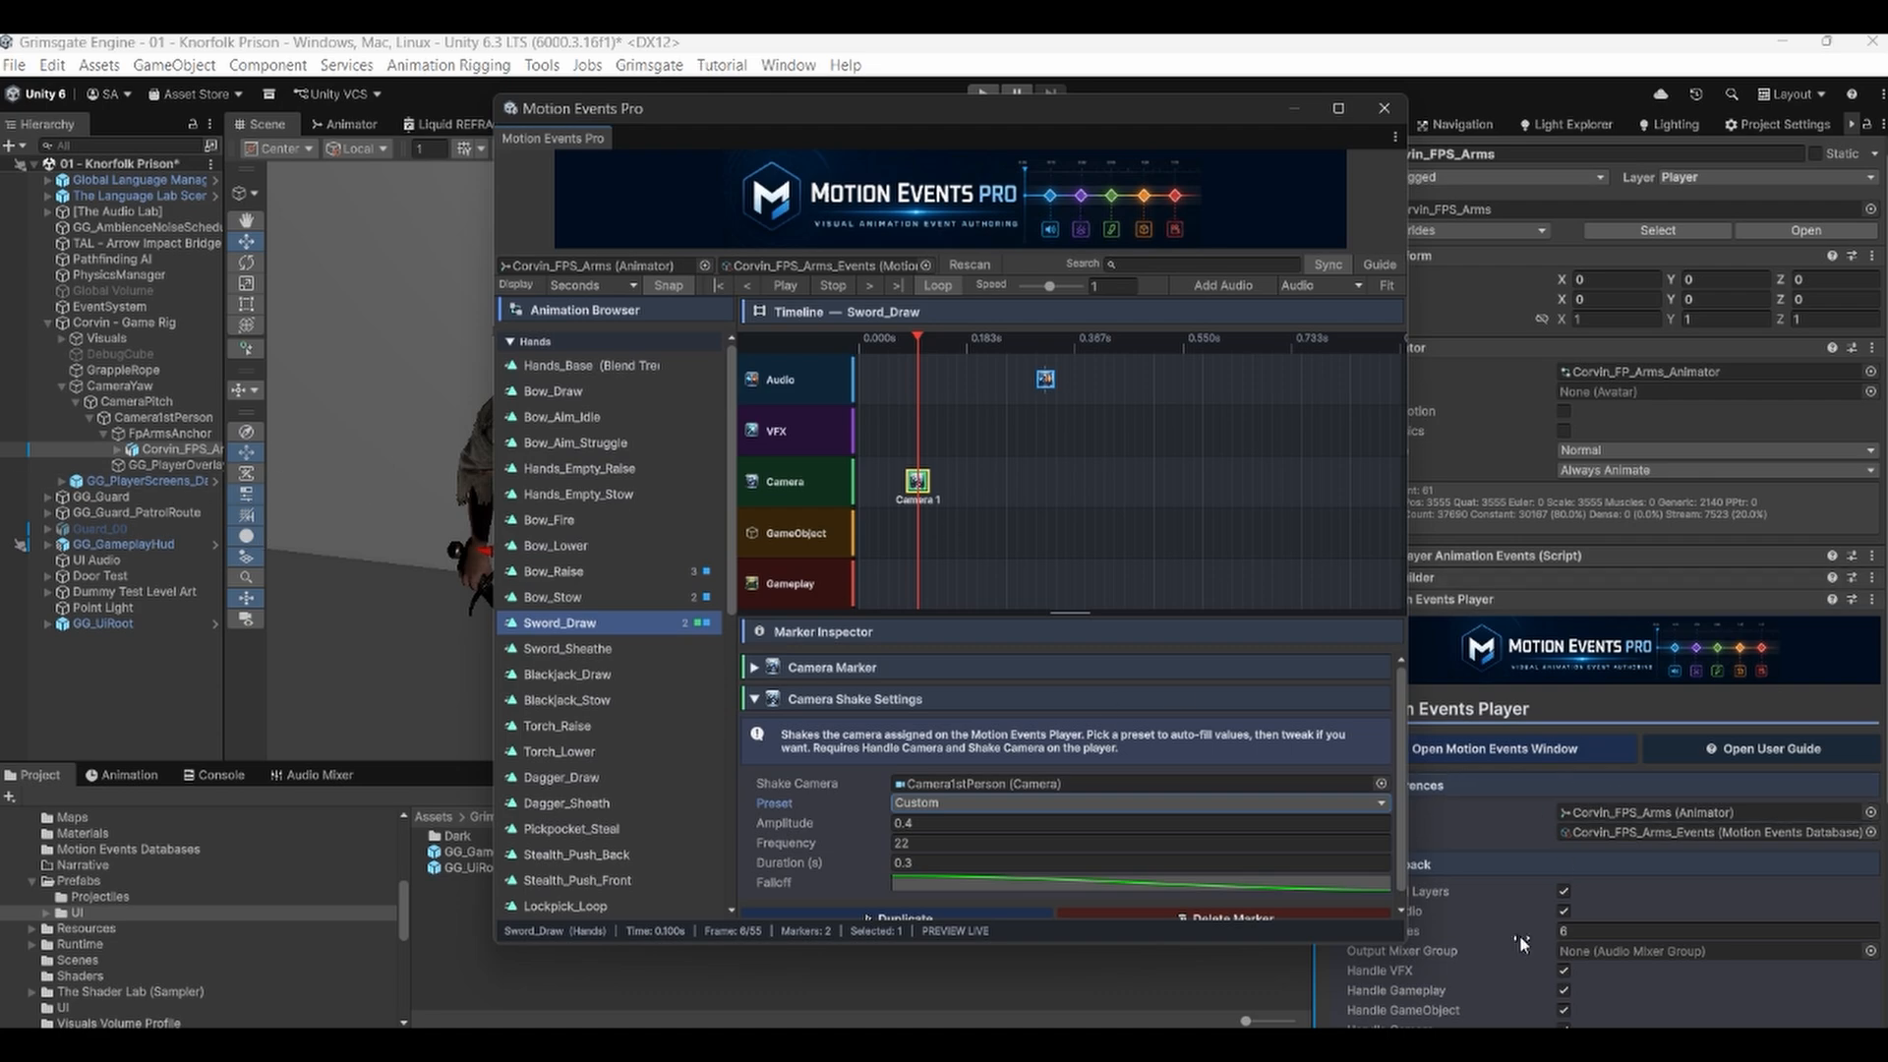
pyautogui.scroll(-5, 1554, 881)
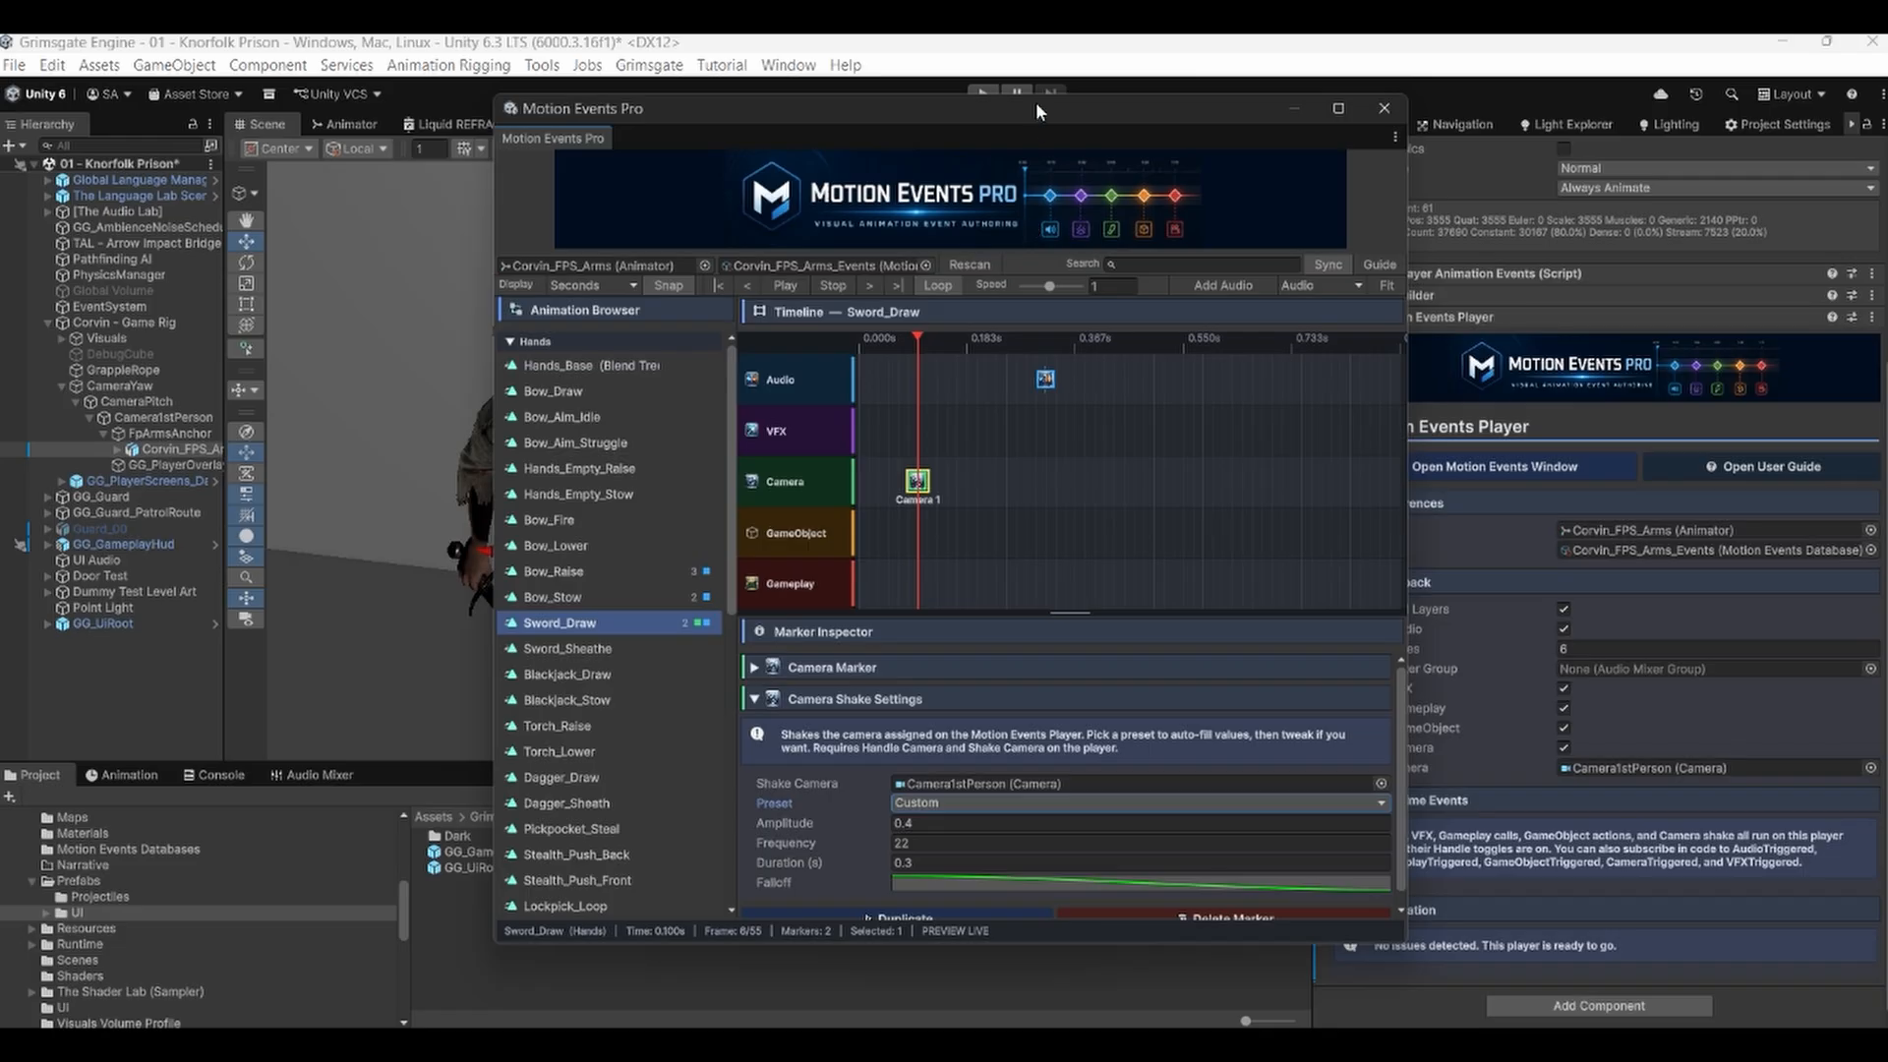
pyautogui.moveTo(1036, 102); pyautogui.dragTo(1136, 114)
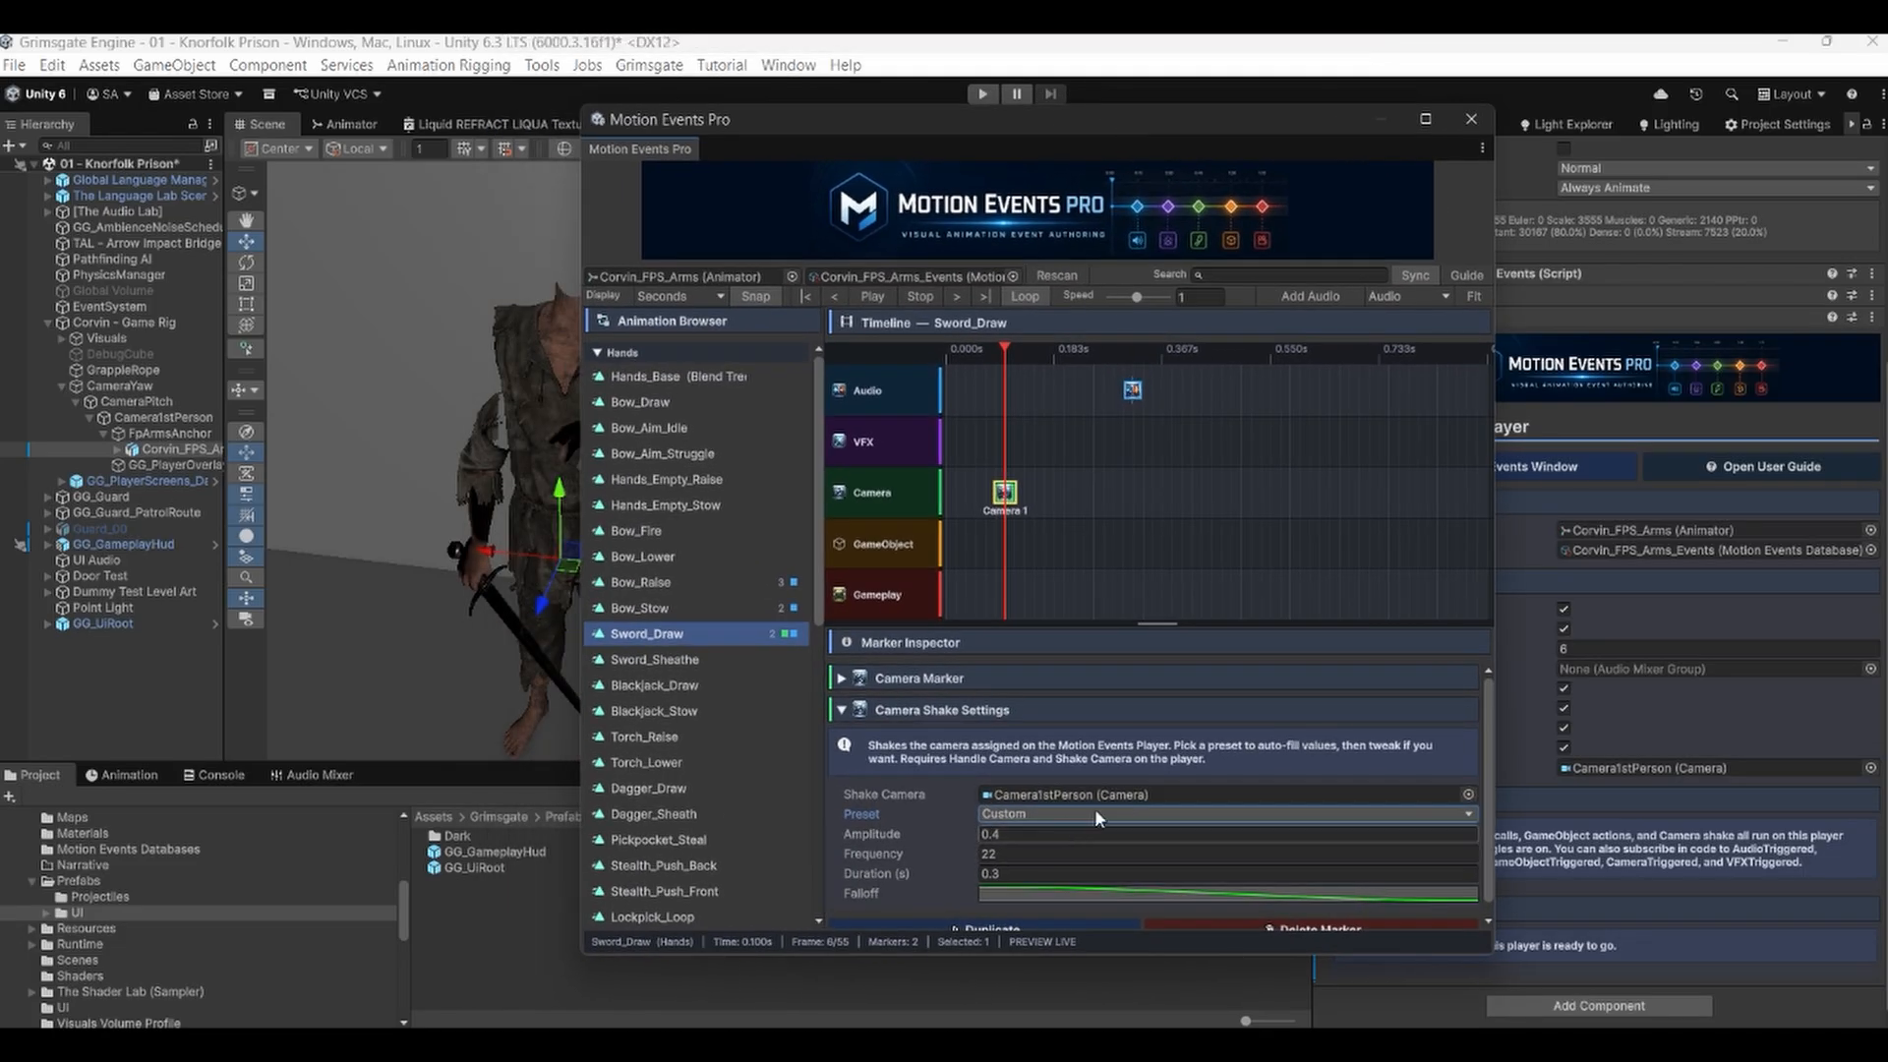
pyautogui.click(1001, 815)
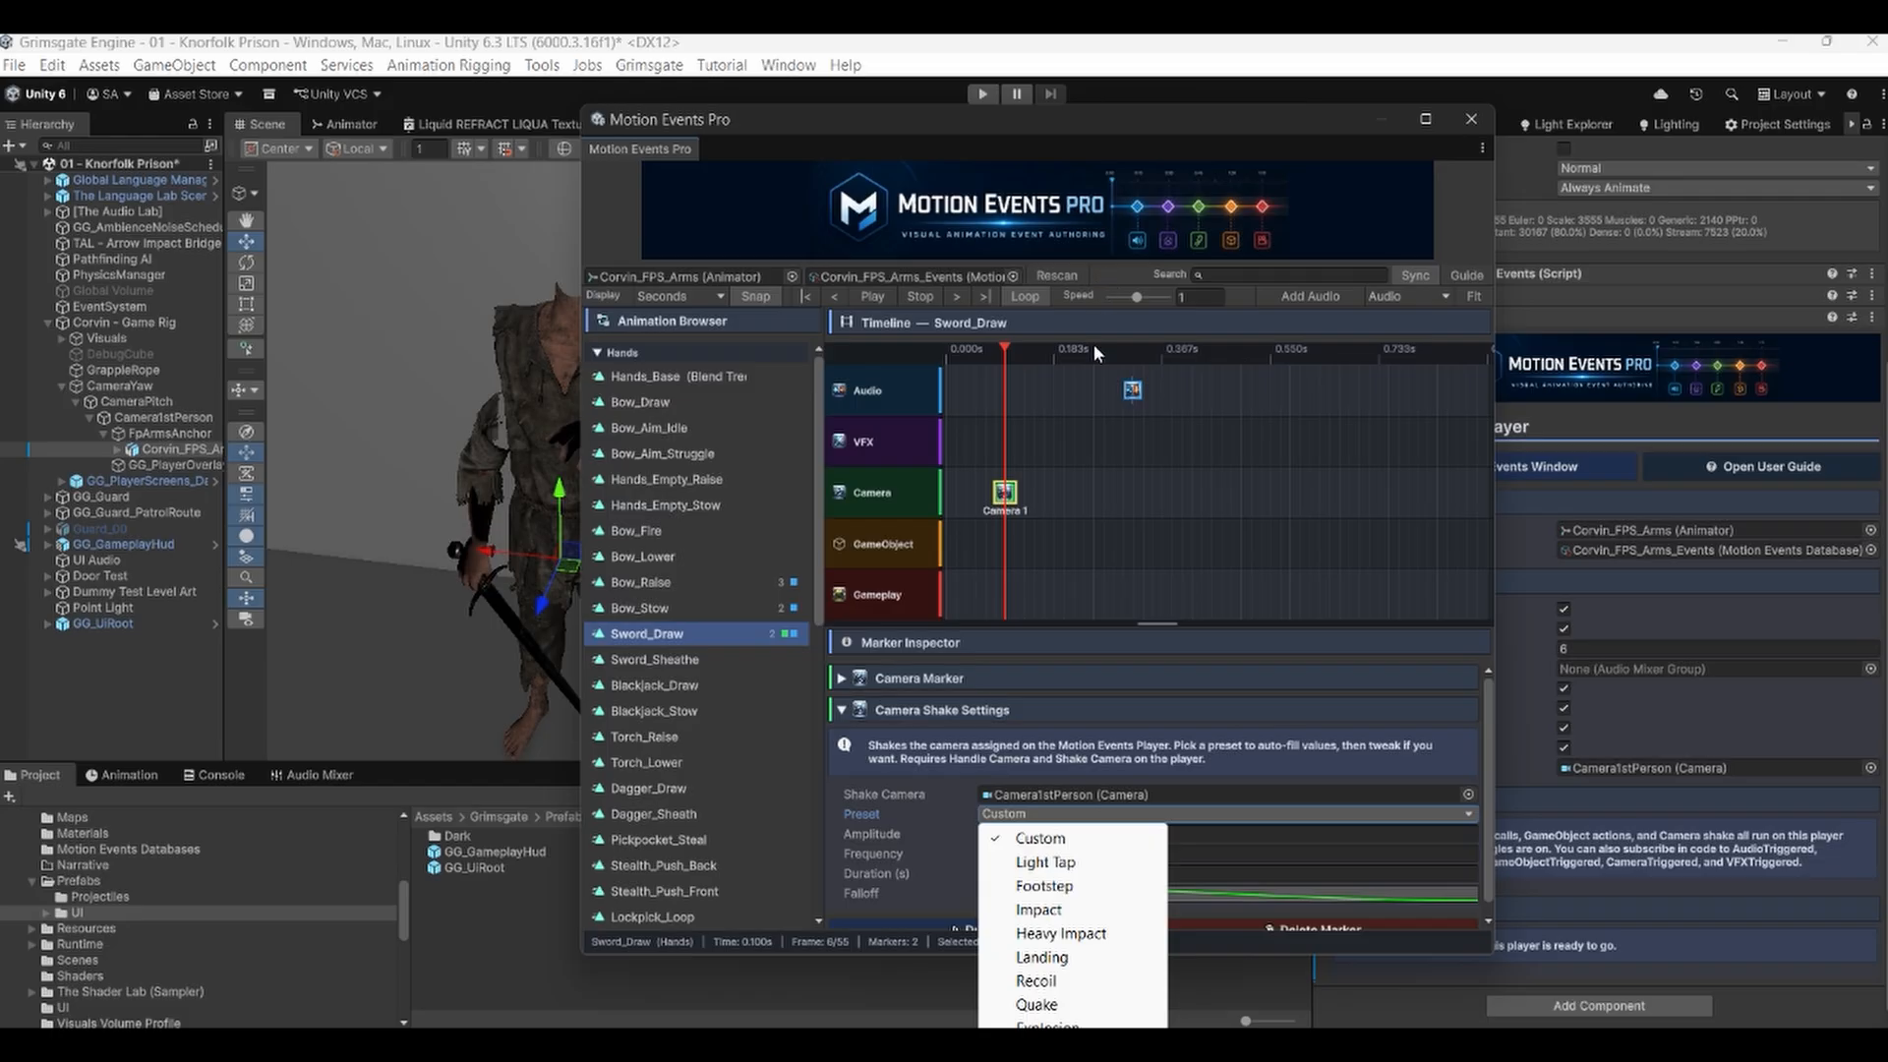
pyautogui.click(1174, 112)
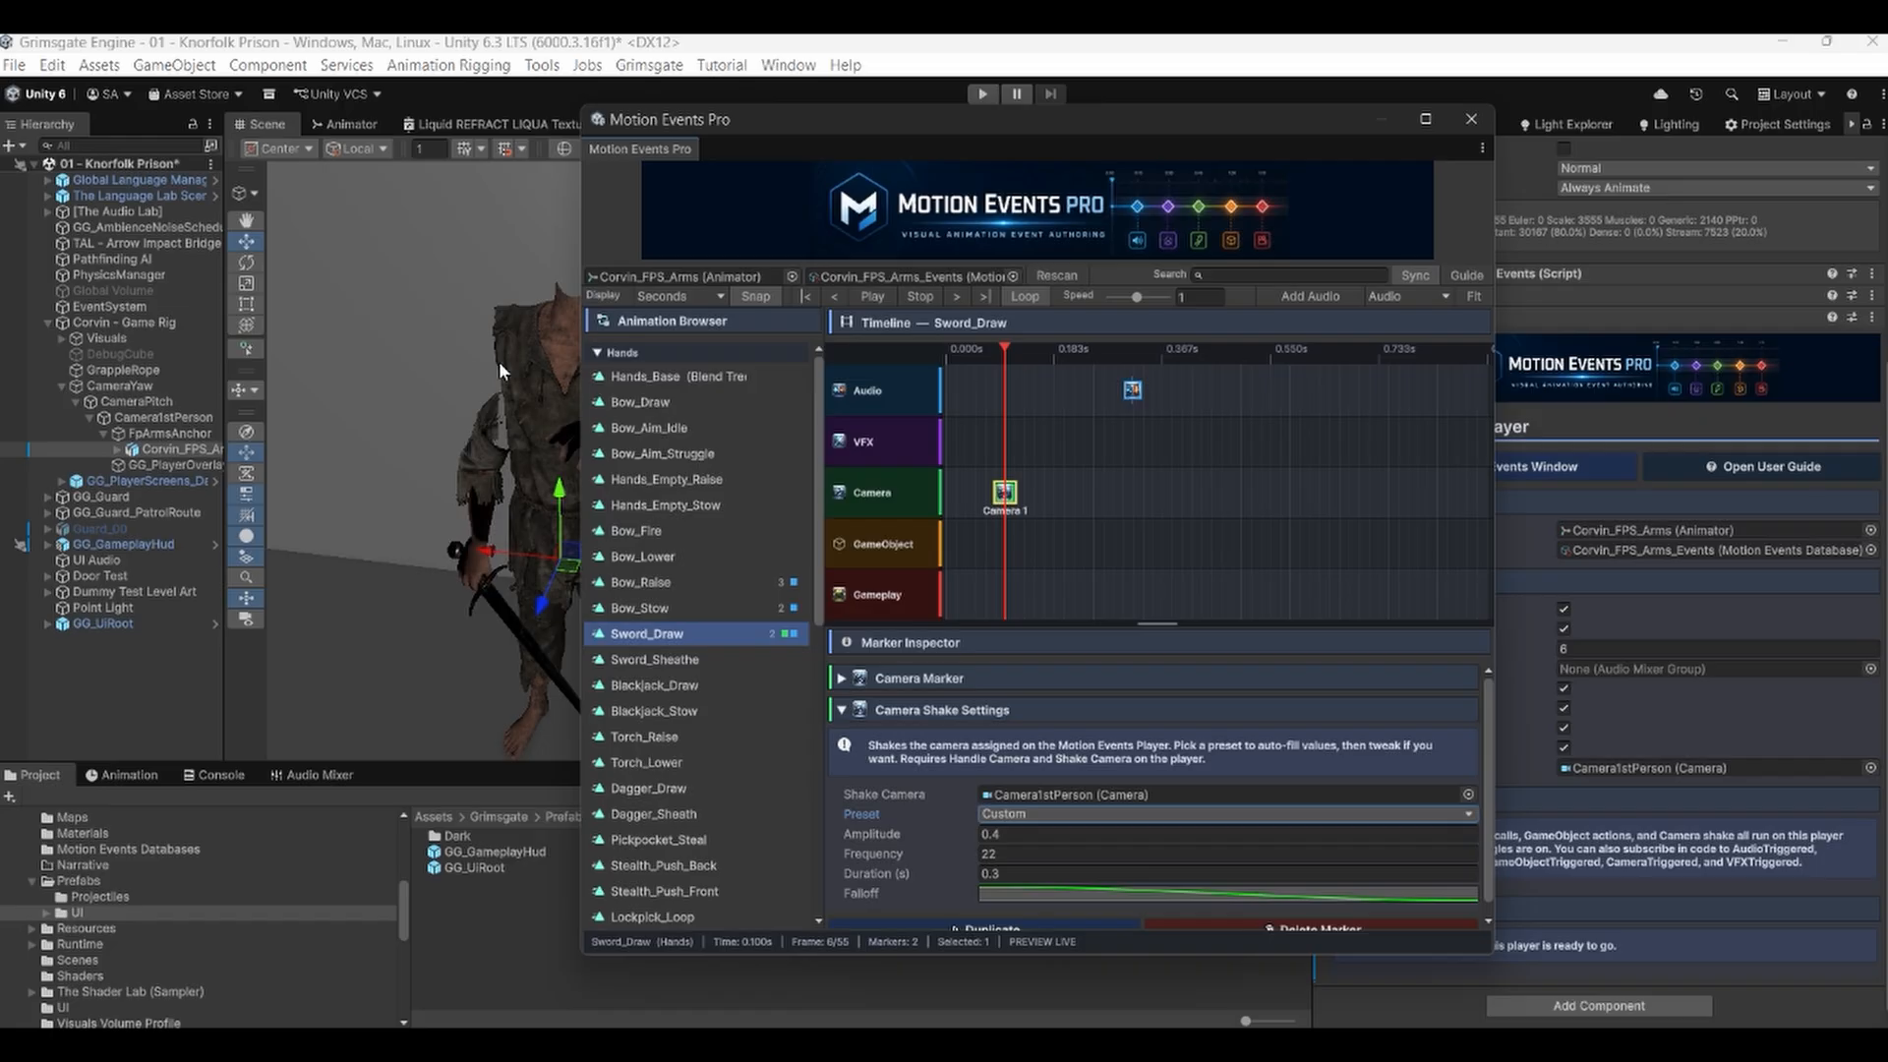
pyautogui.rightClick(1012, 494)
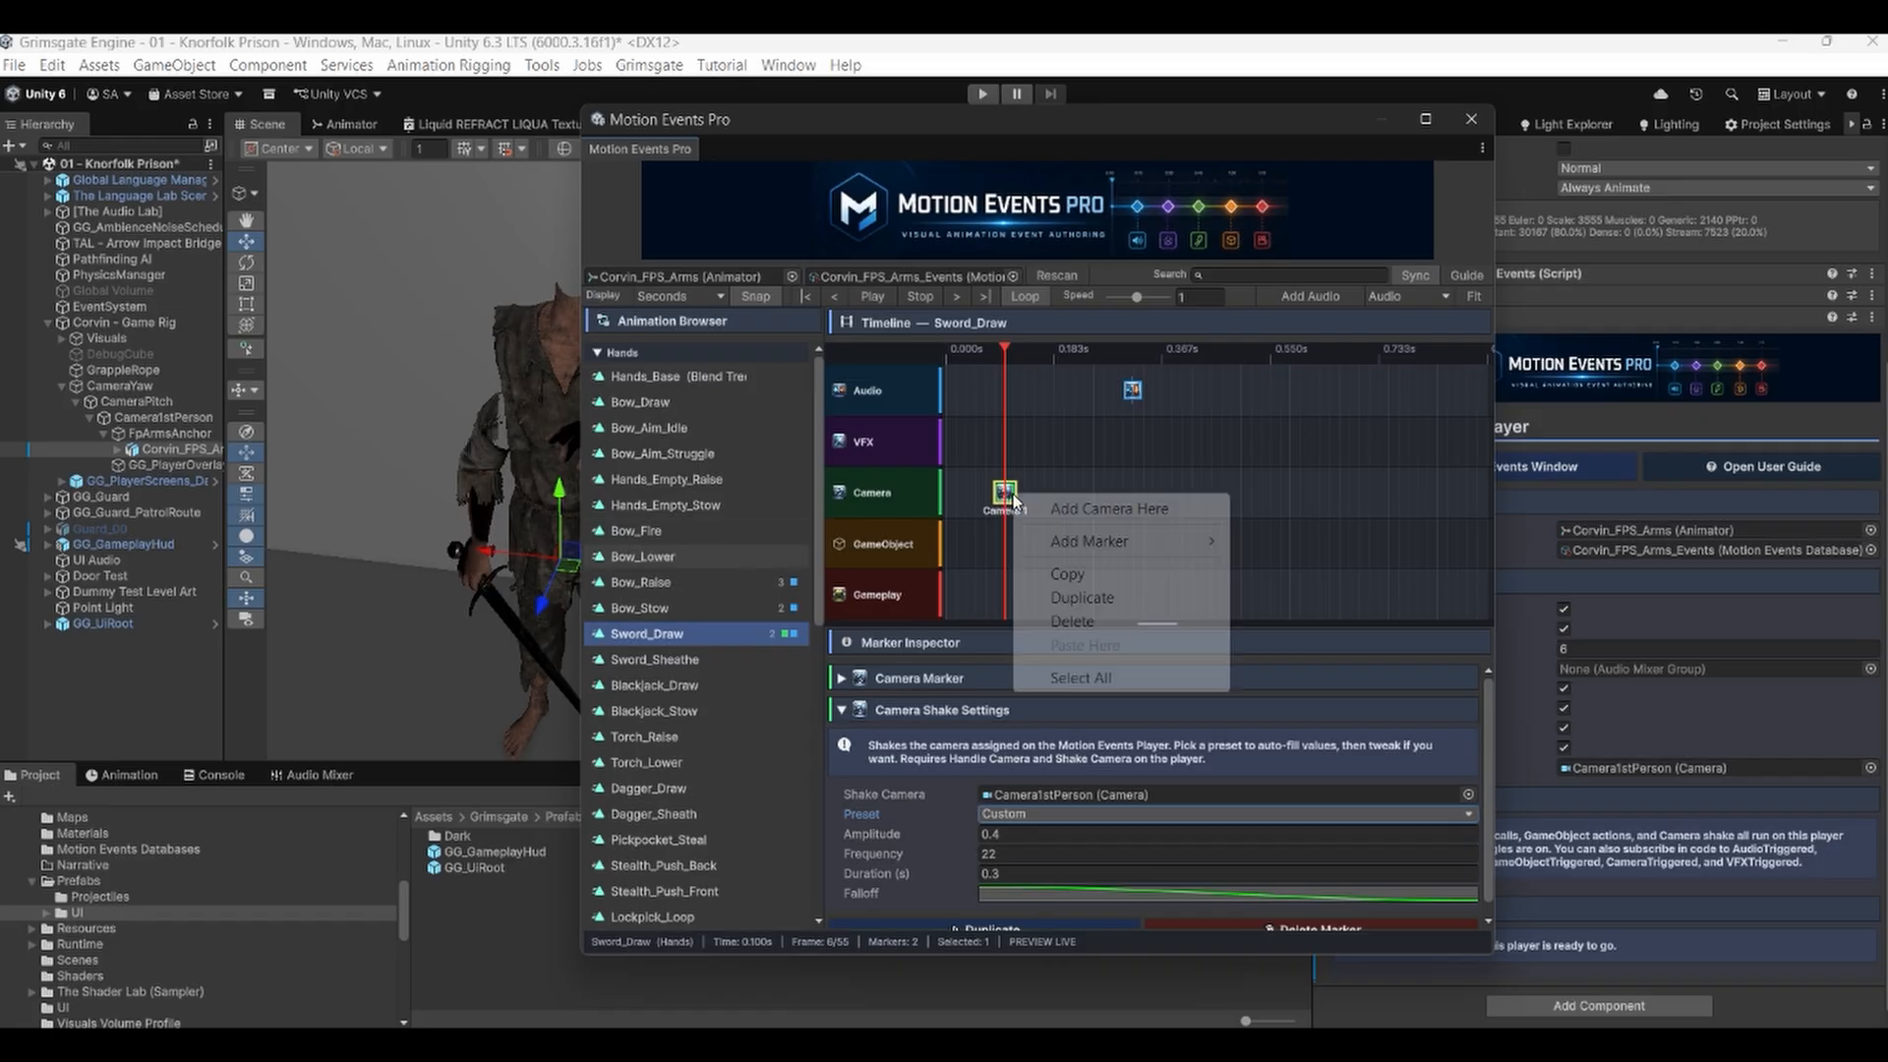
pyautogui.click(1074, 621)
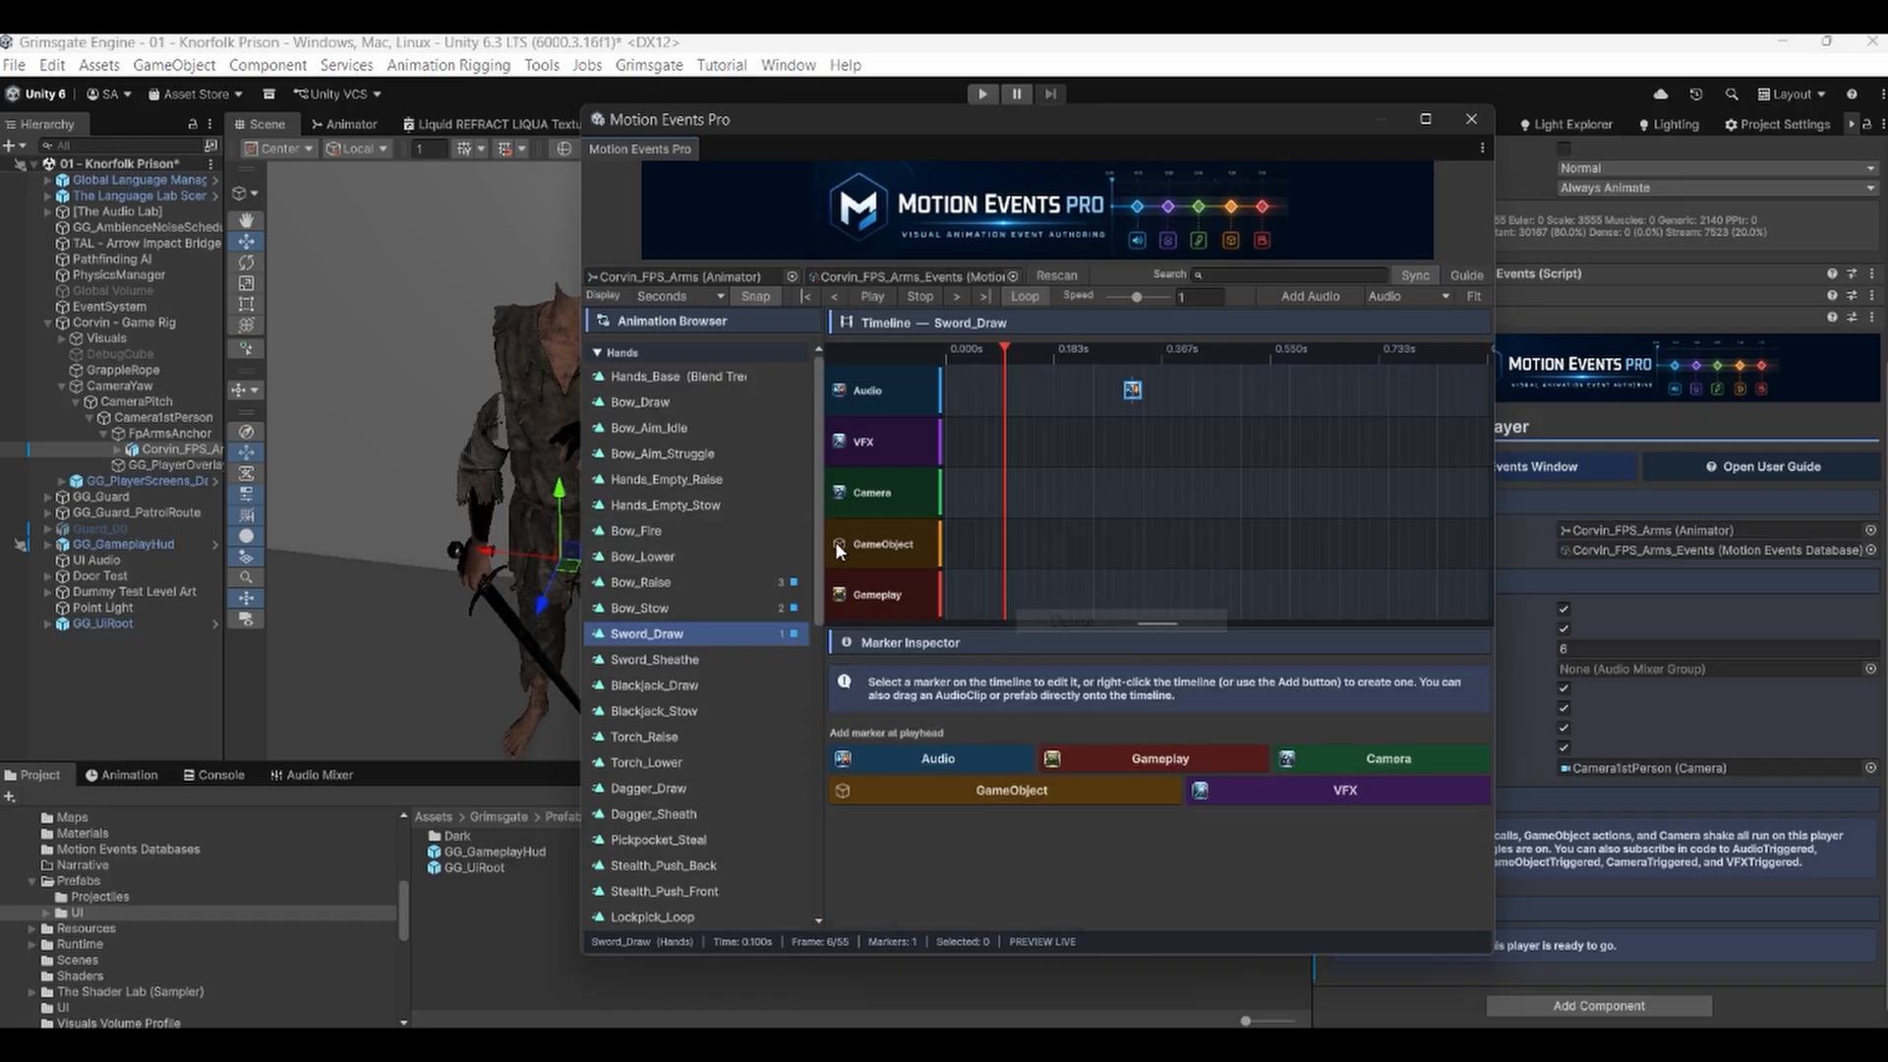
# Add a GameObject marker at the playhead on the GameObject track and add an action to it.
pyautogui.rightClick(1004, 533)
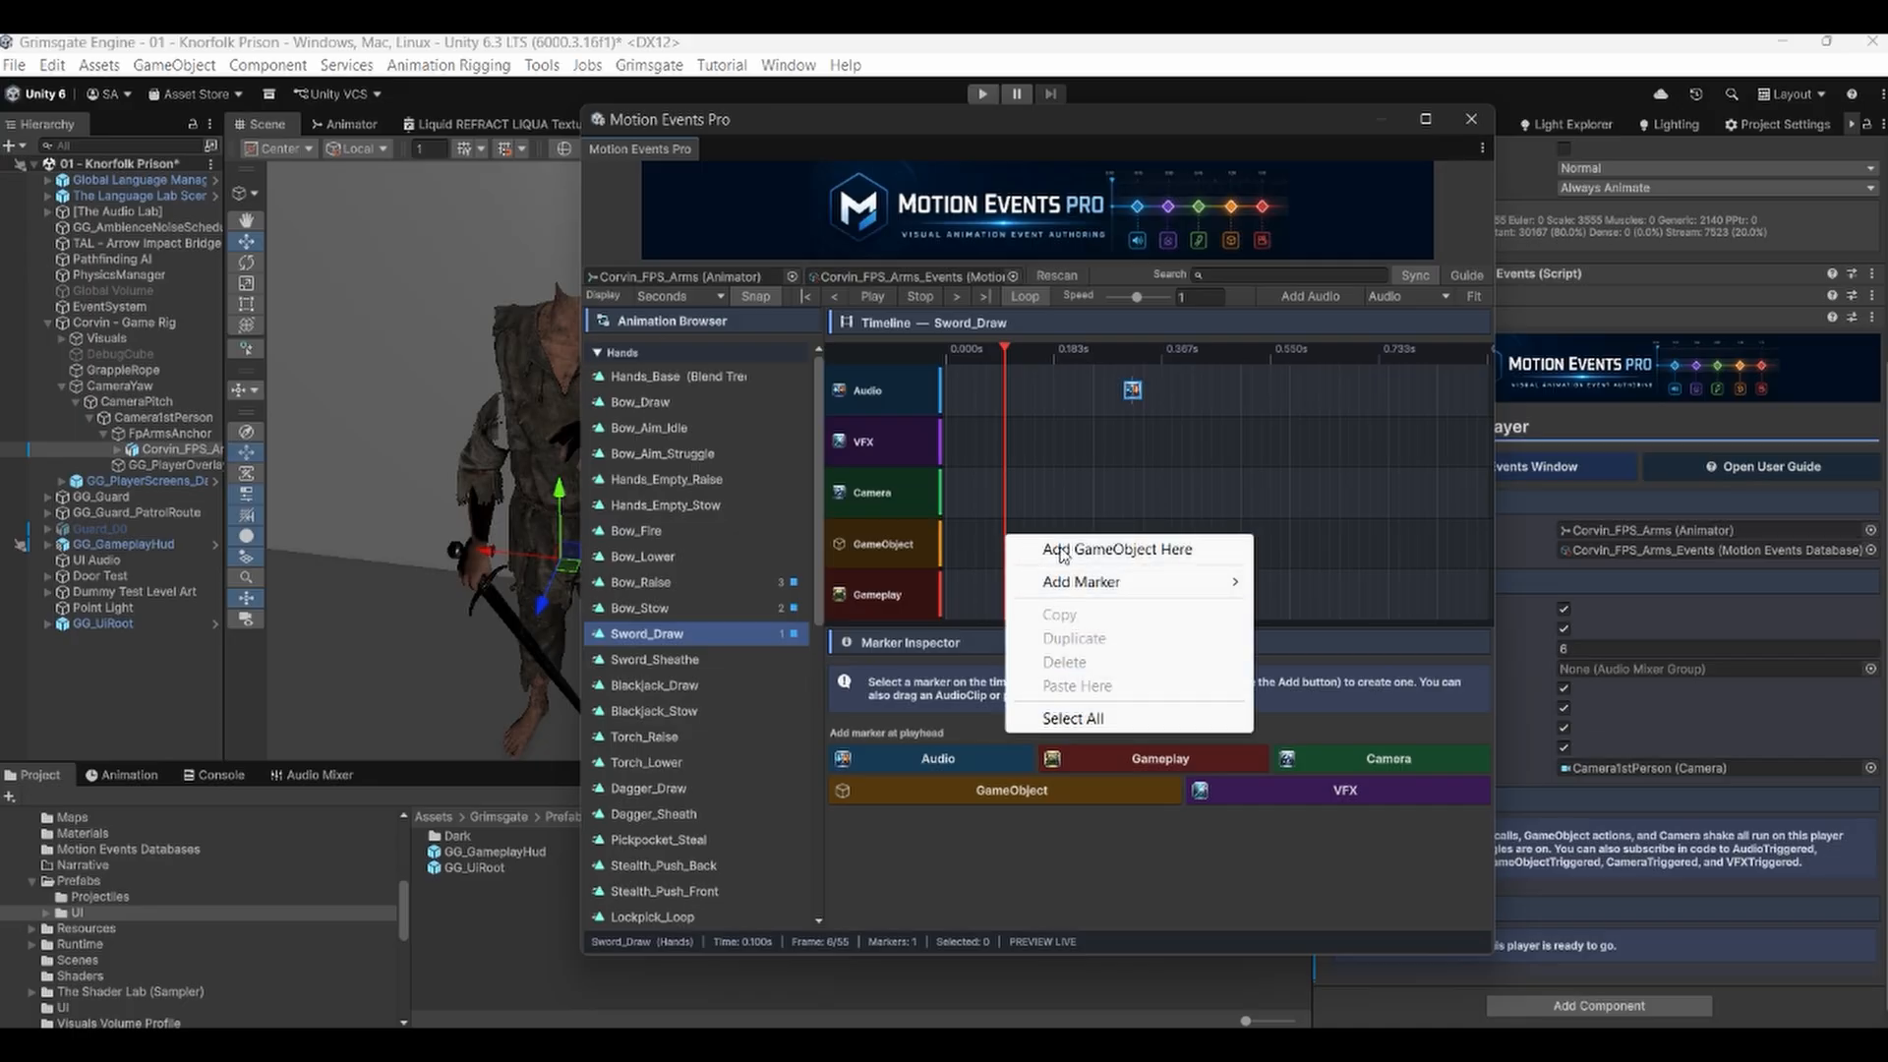
pyautogui.click(1062, 551)
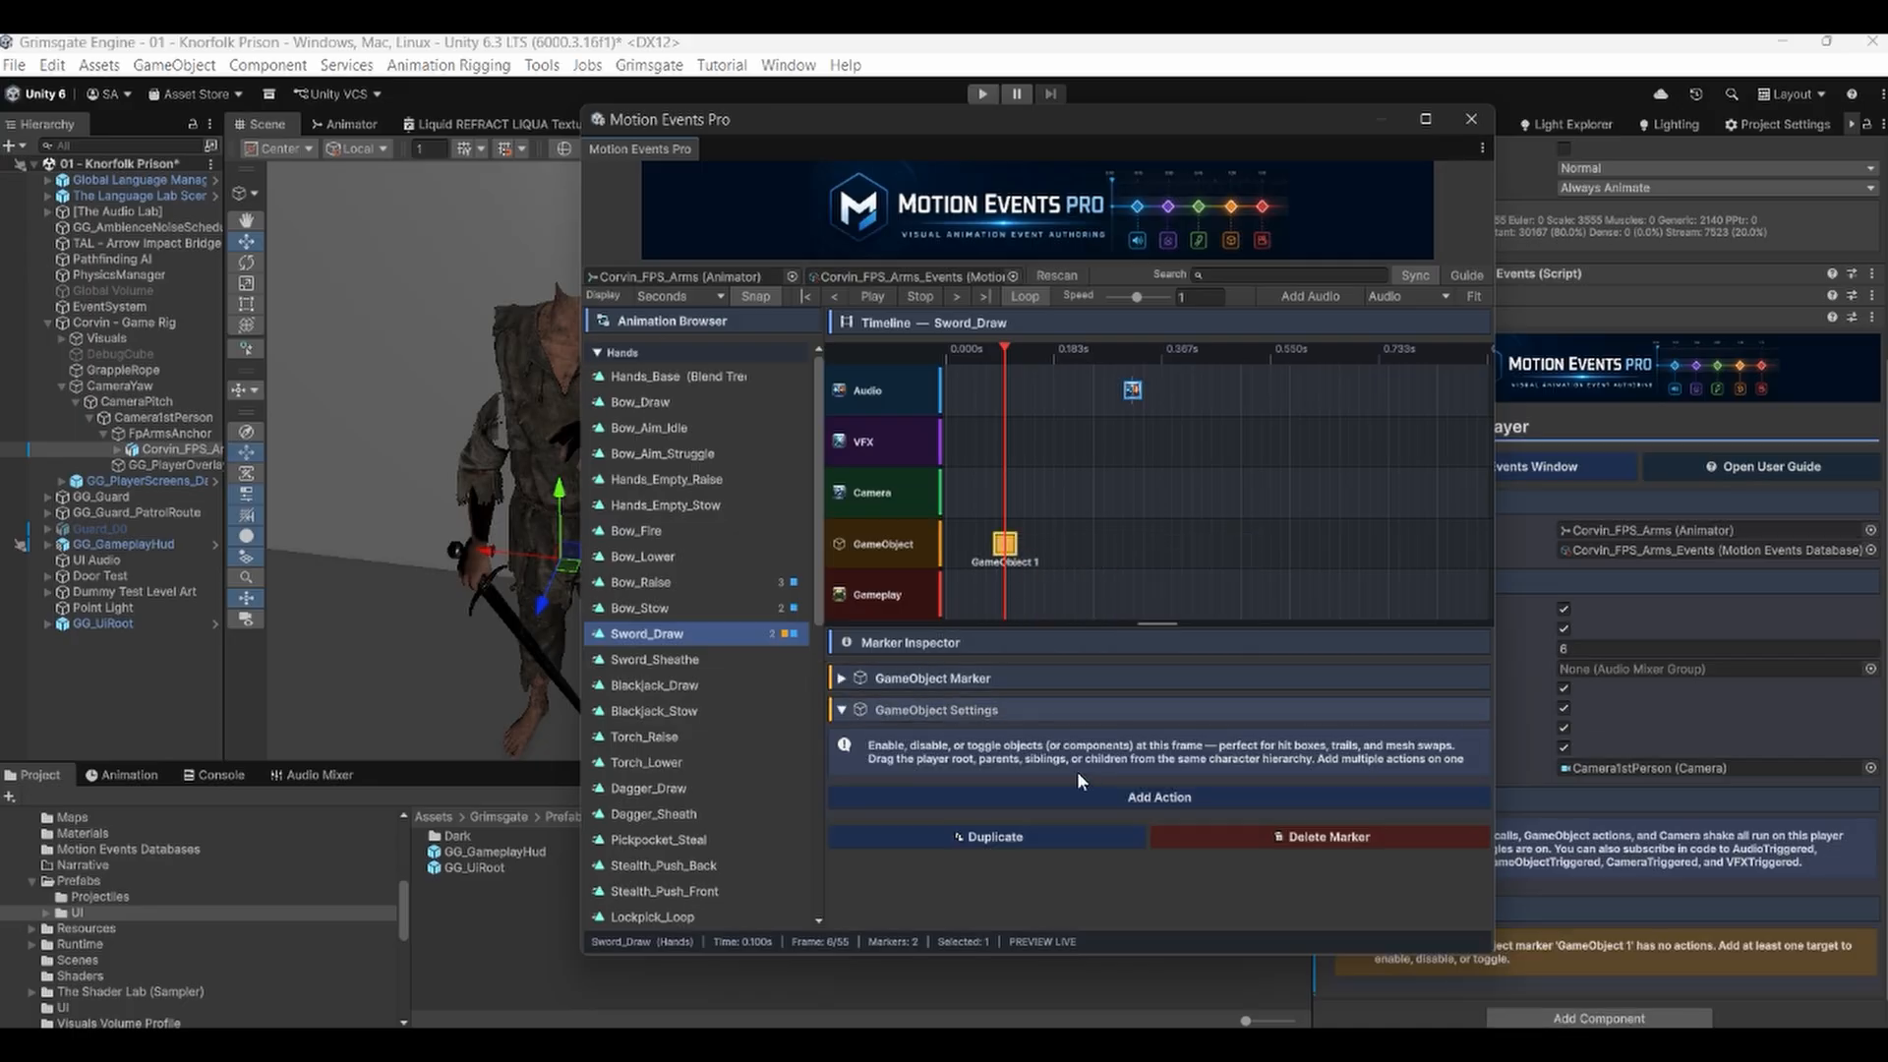
pyautogui.click(1161, 795)
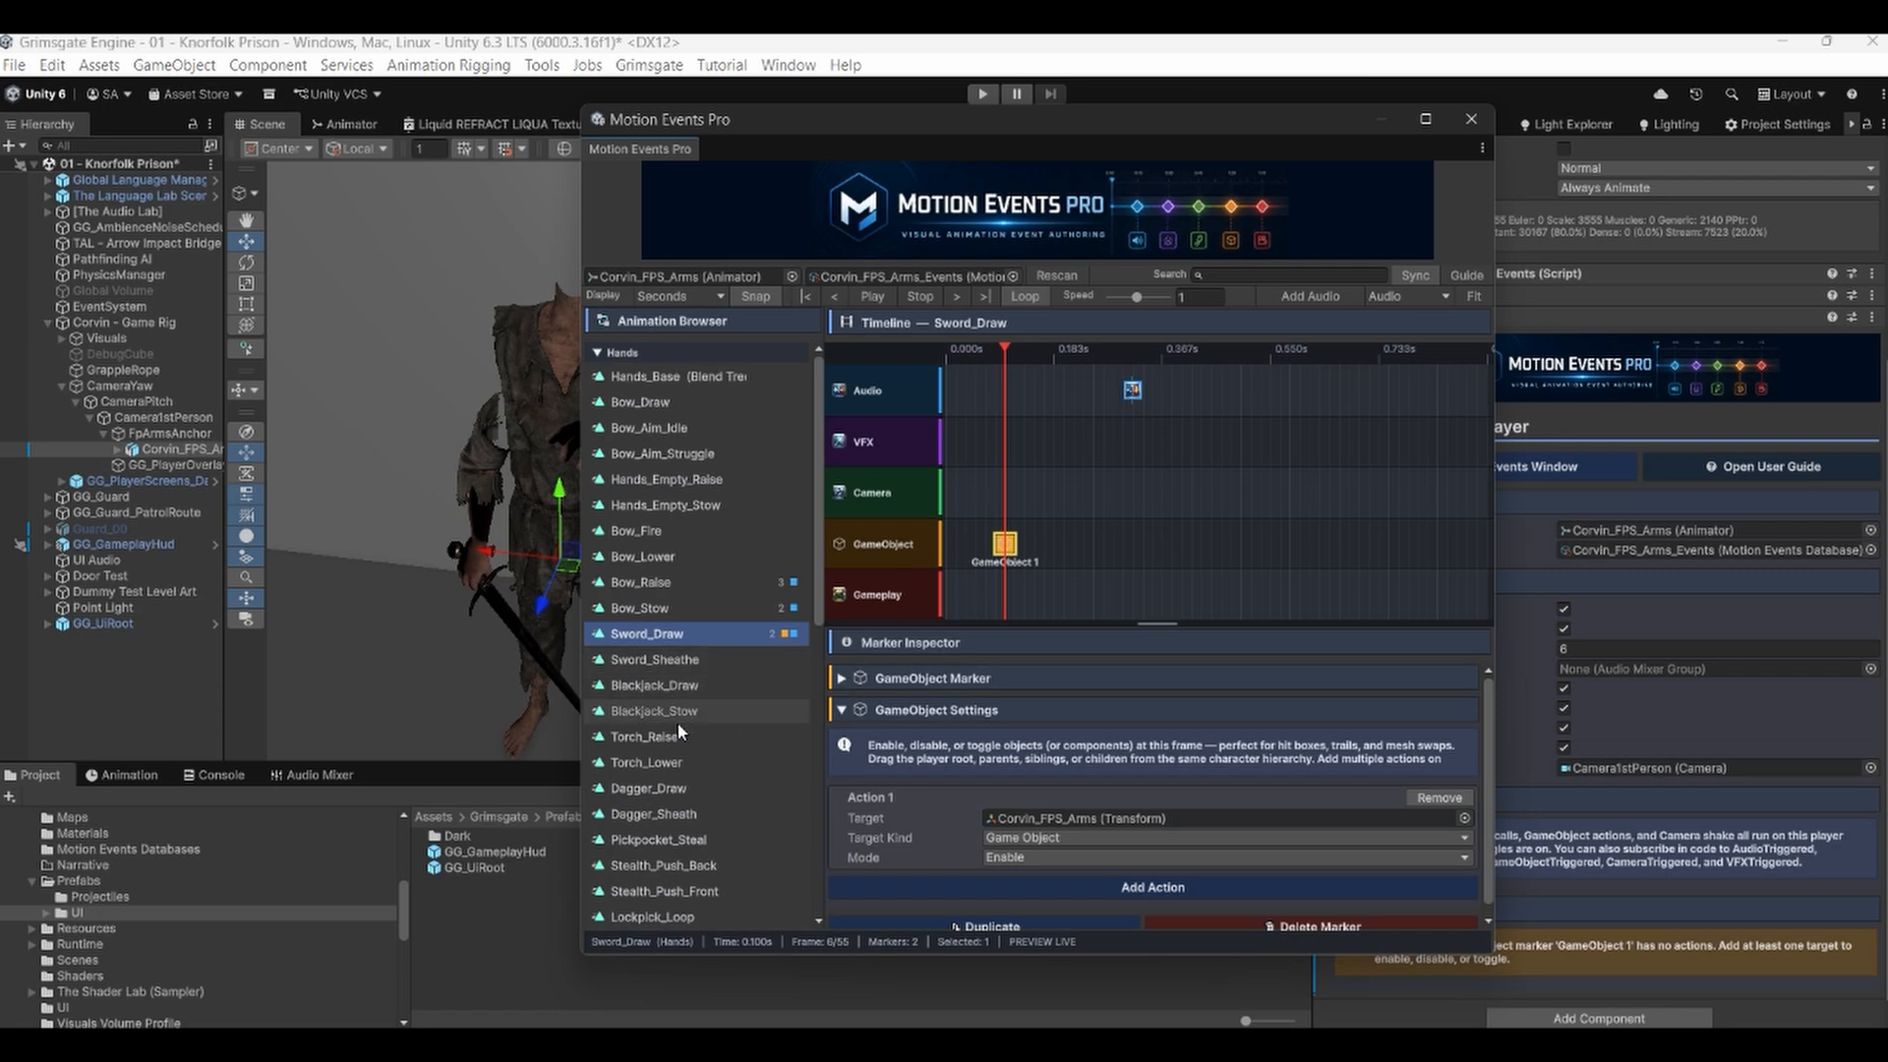
pyautogui.scroll(-5, 665, 725)
pyautogui.scroll(5, 664, 725)
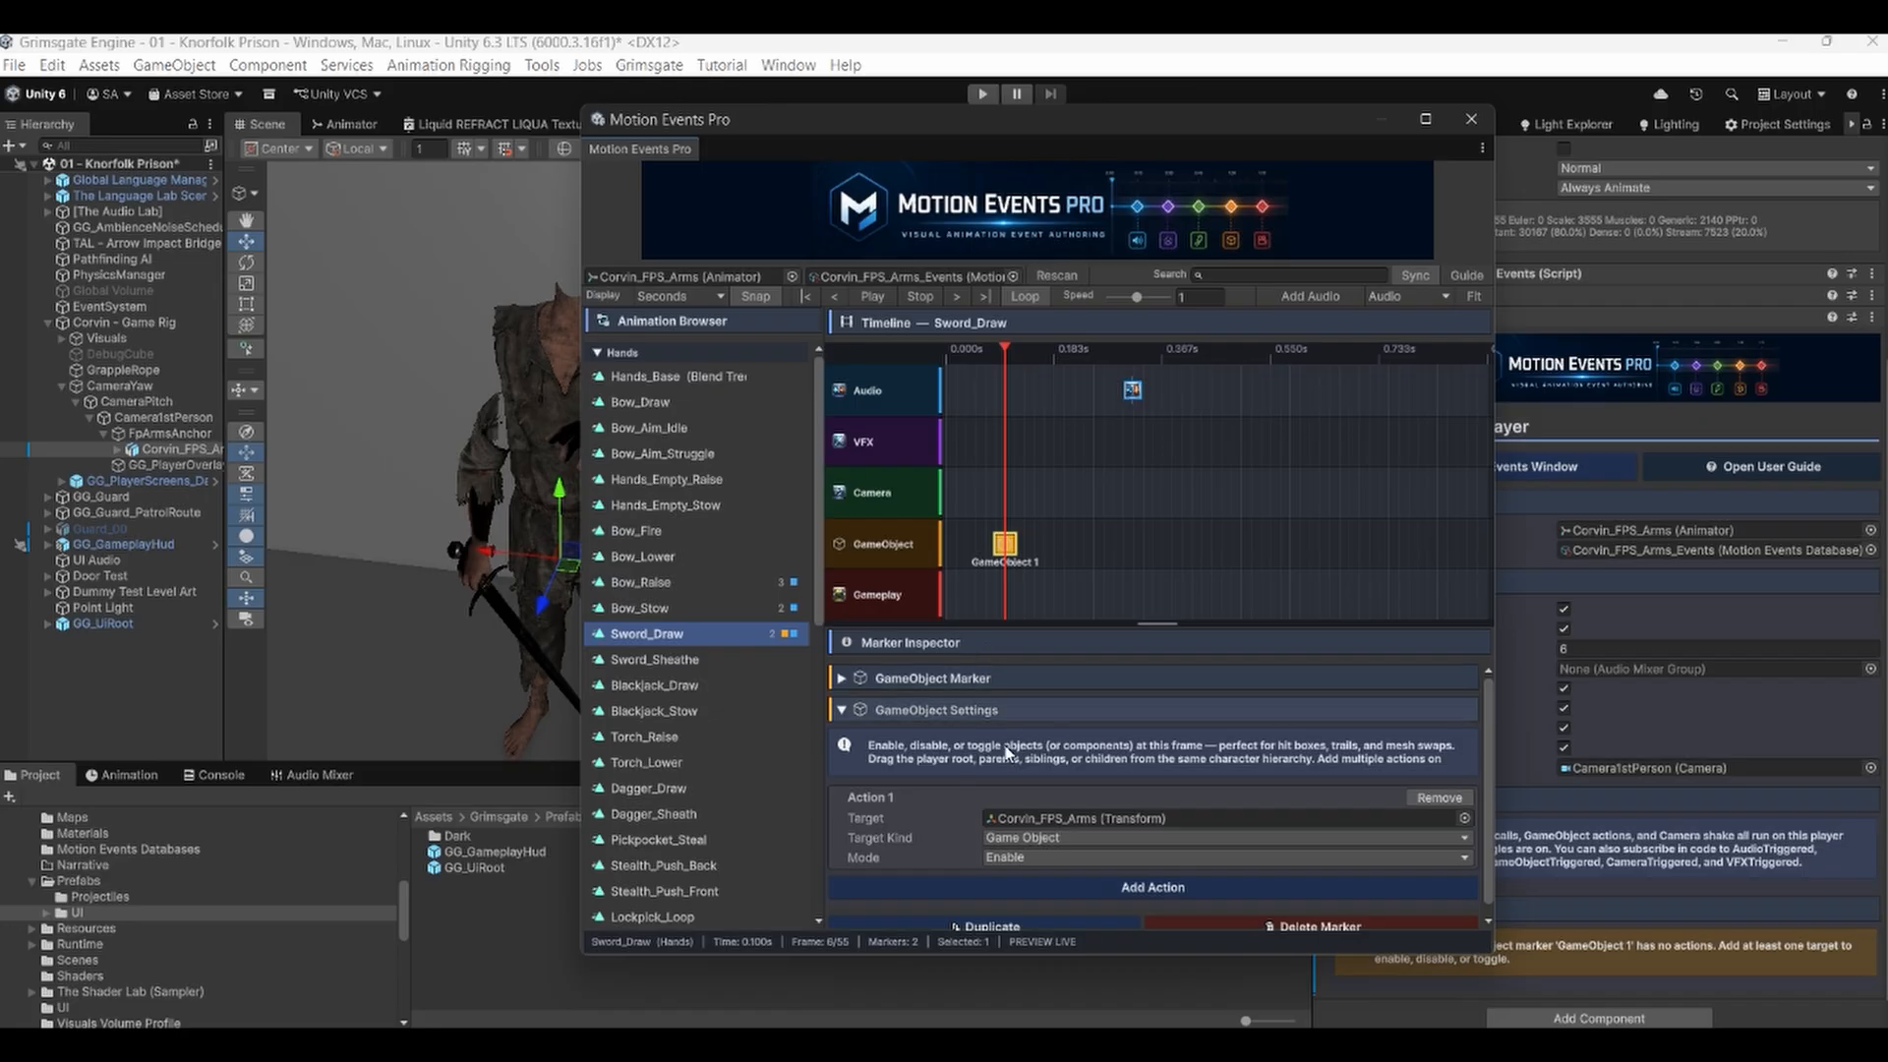
# Set the GameObject action's target kind to Component and its mode to Enable.
pyautogui.click(1036, 840)
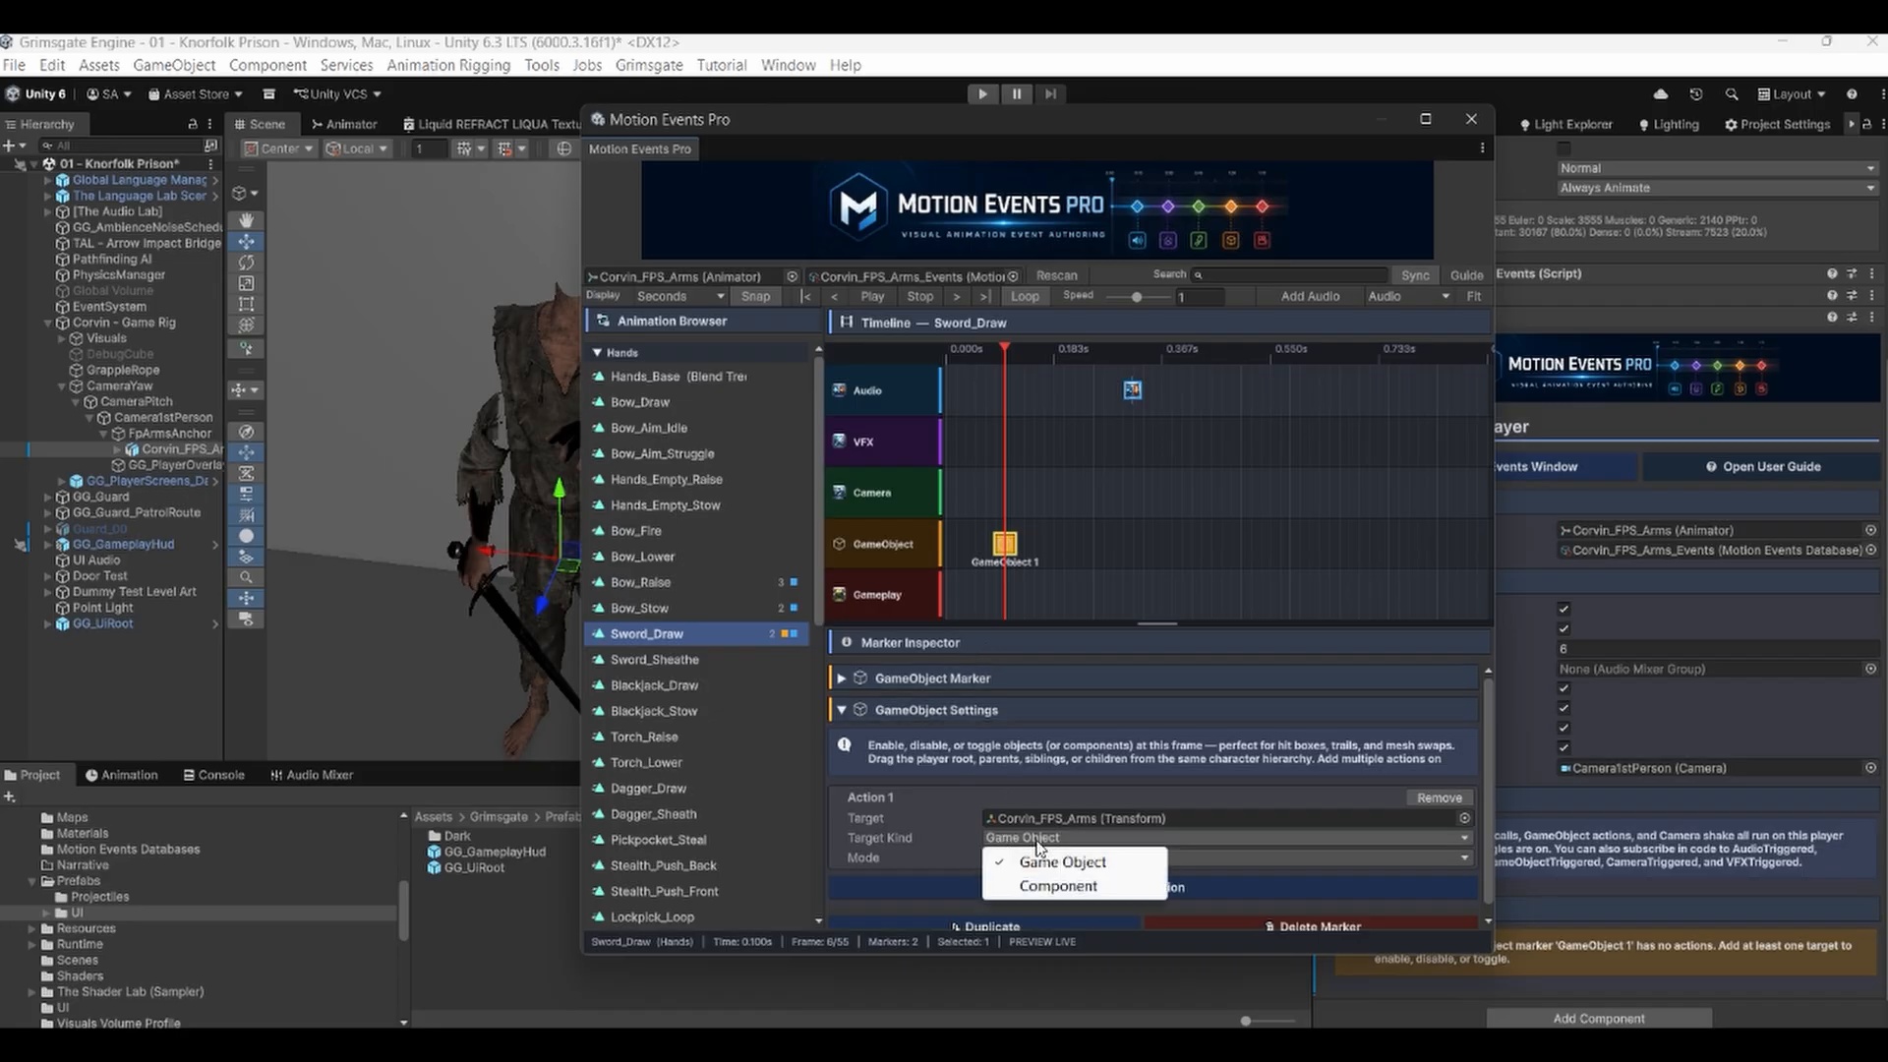
pyautogui.click(1030, 886)
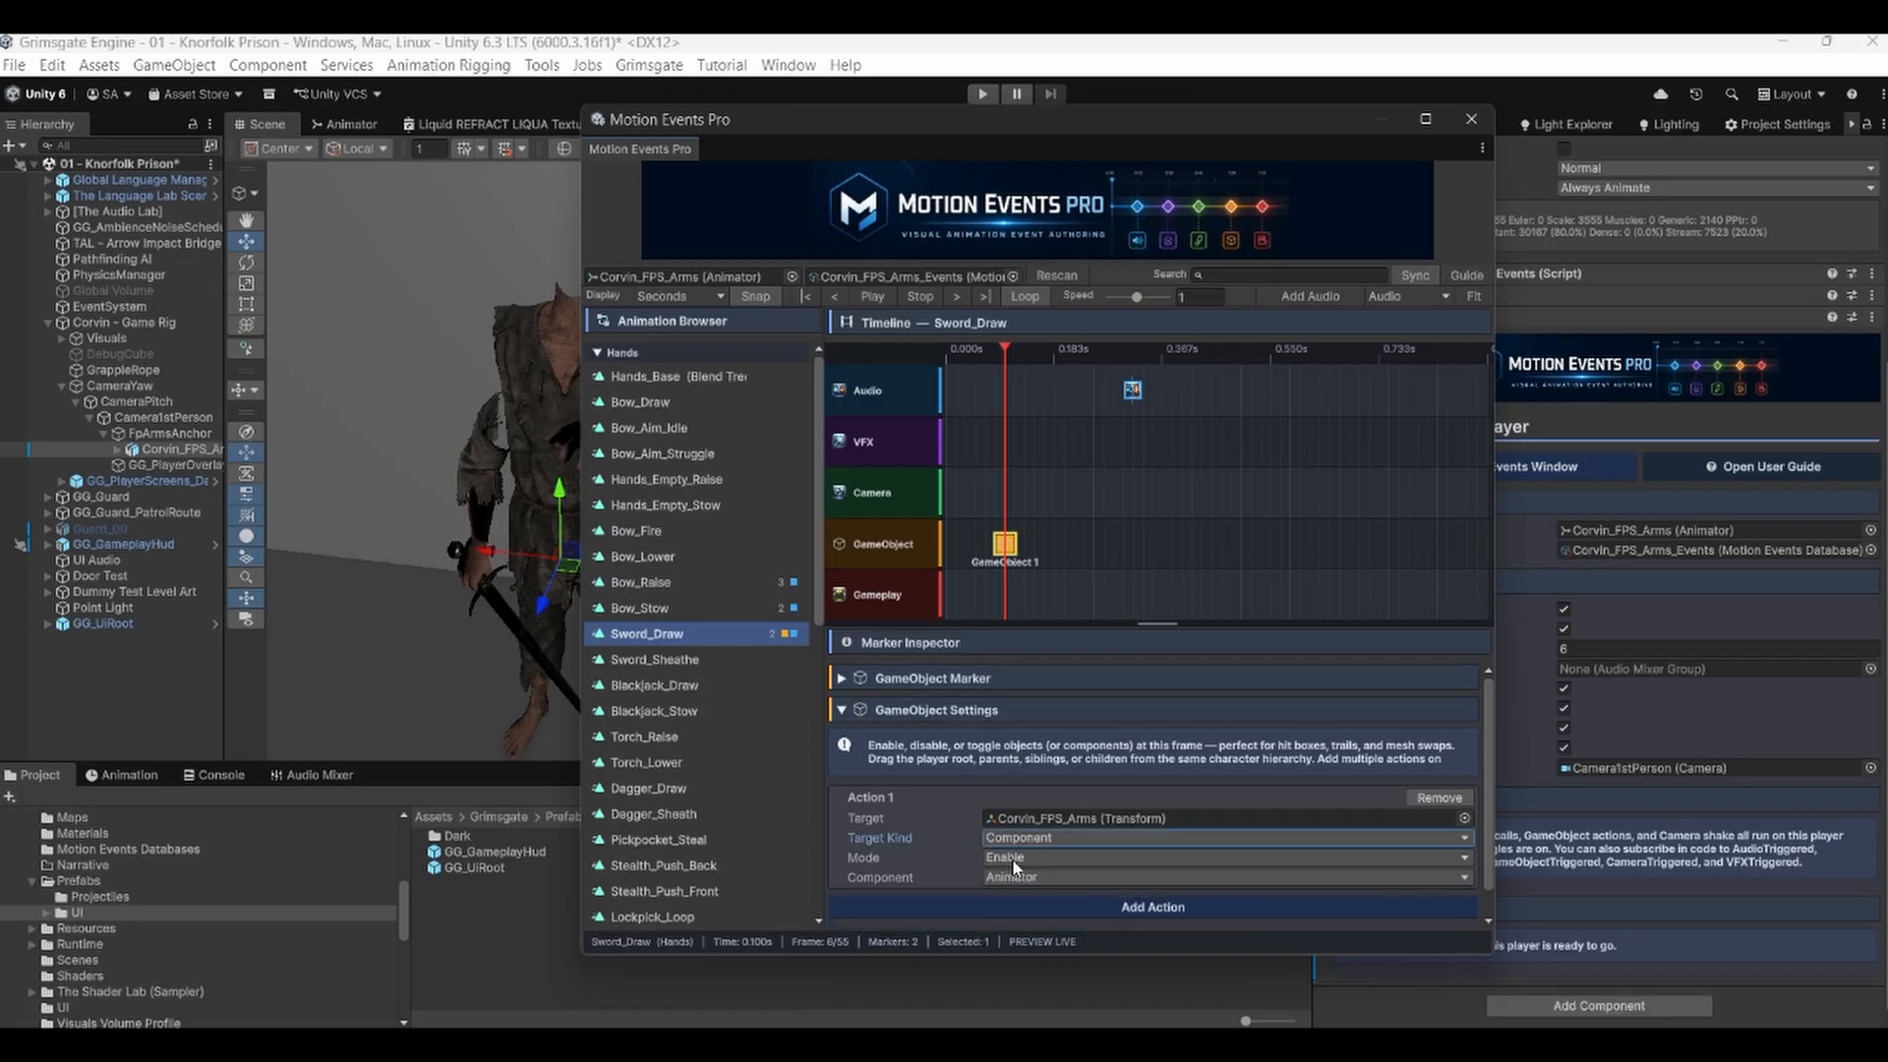
pyautogui.click(1016, 860)
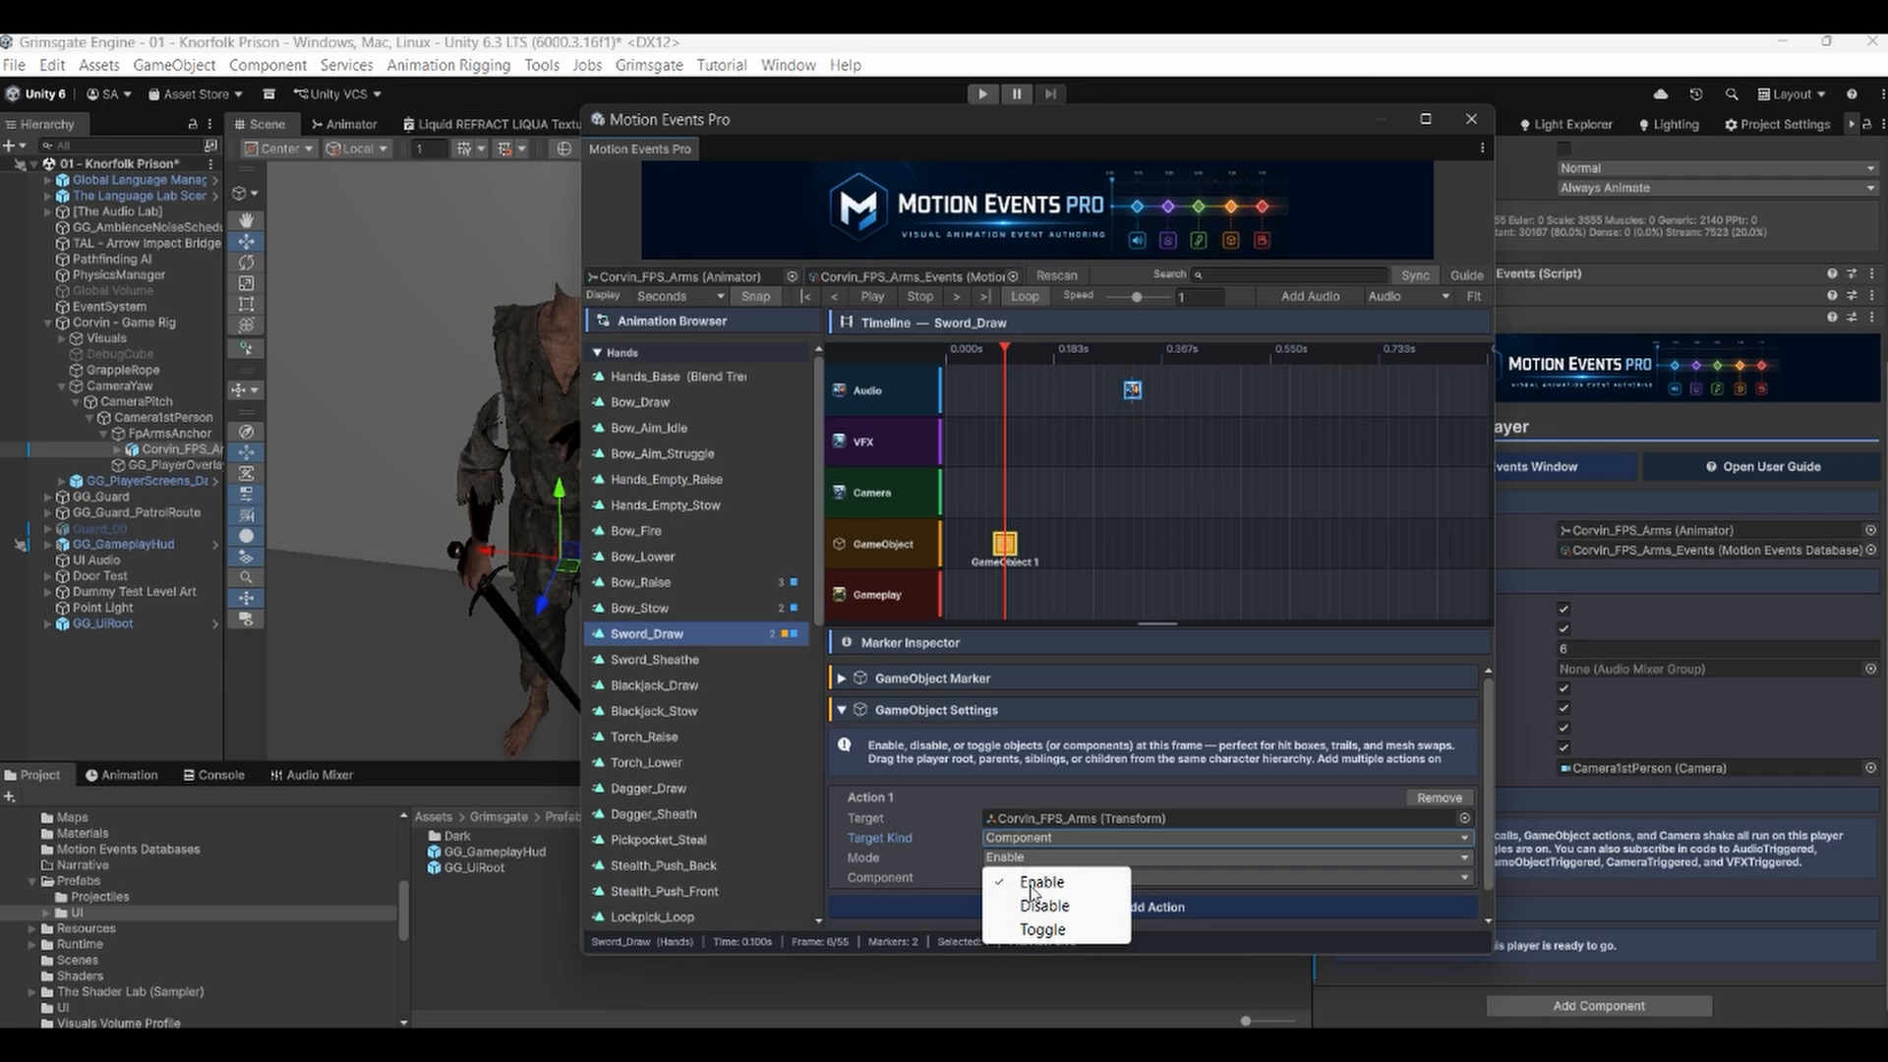
pyautogui.click(1031, 885)
pyautogui.click(1022, 859)
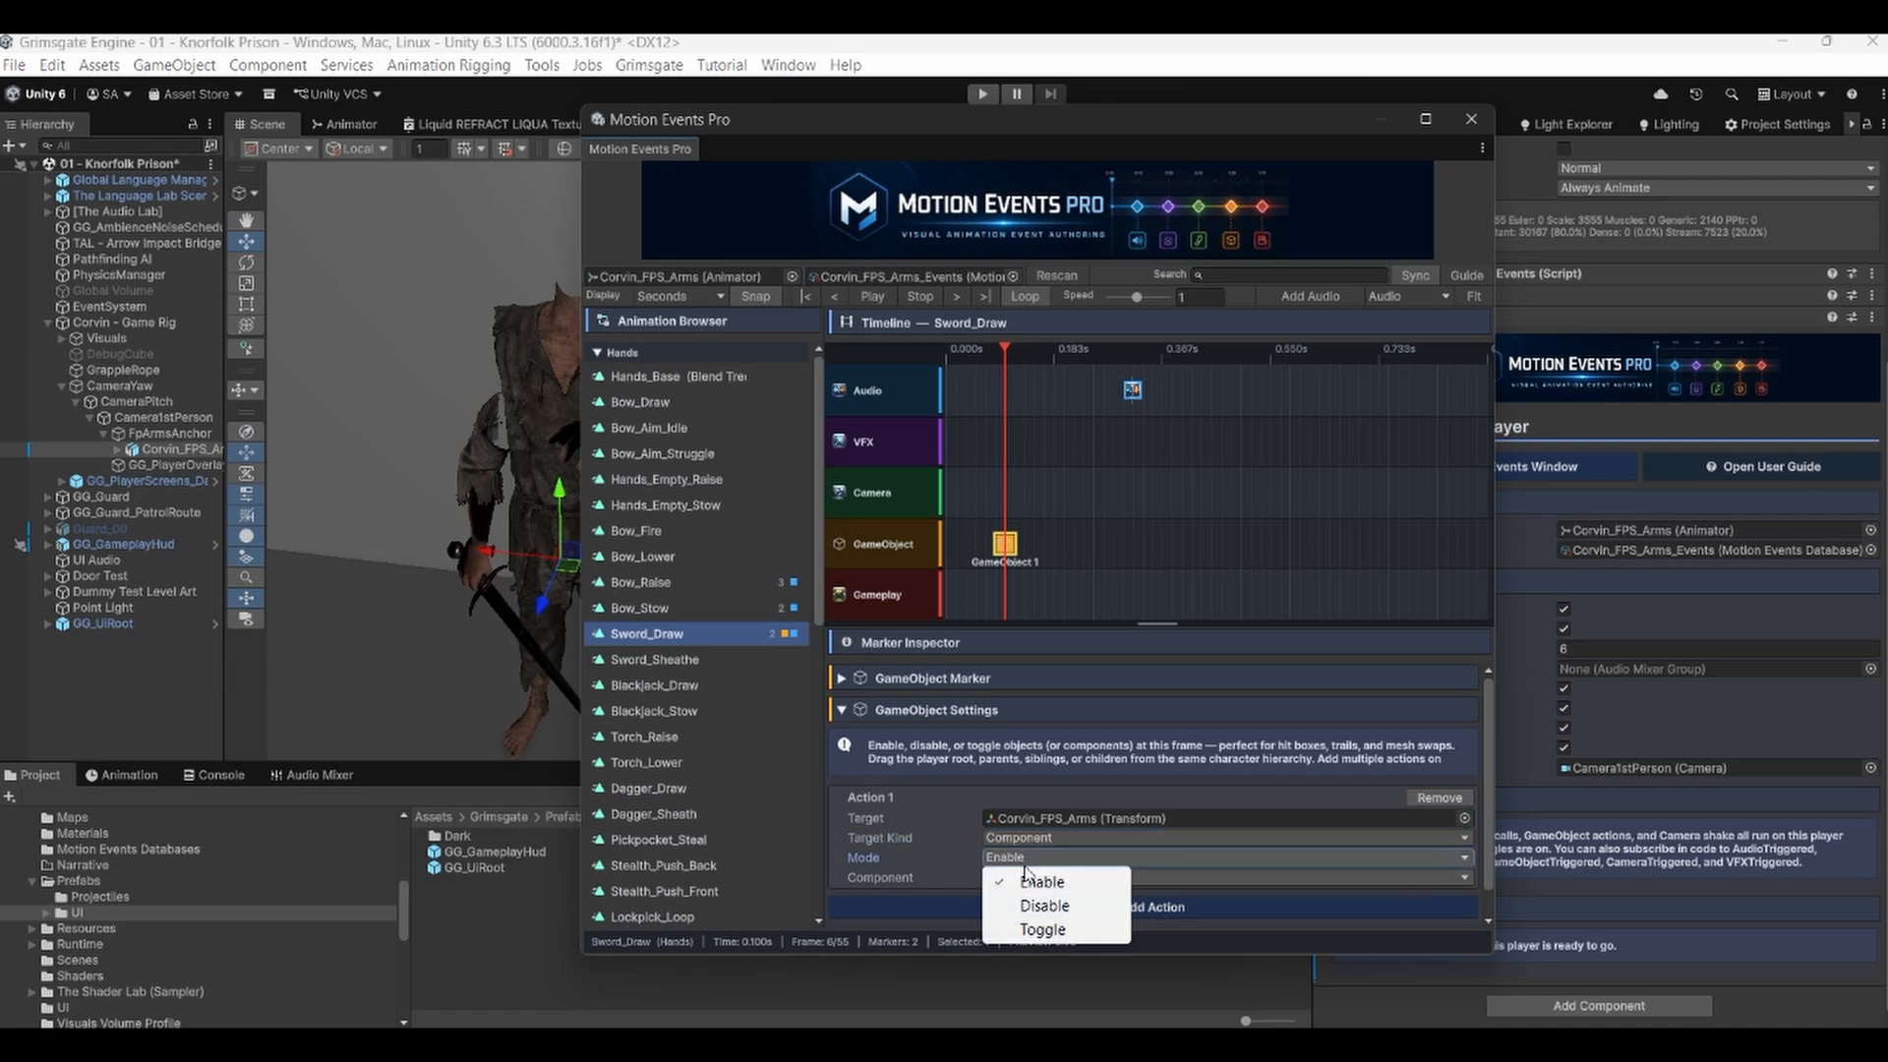
pyautogui.click(1027, 883)
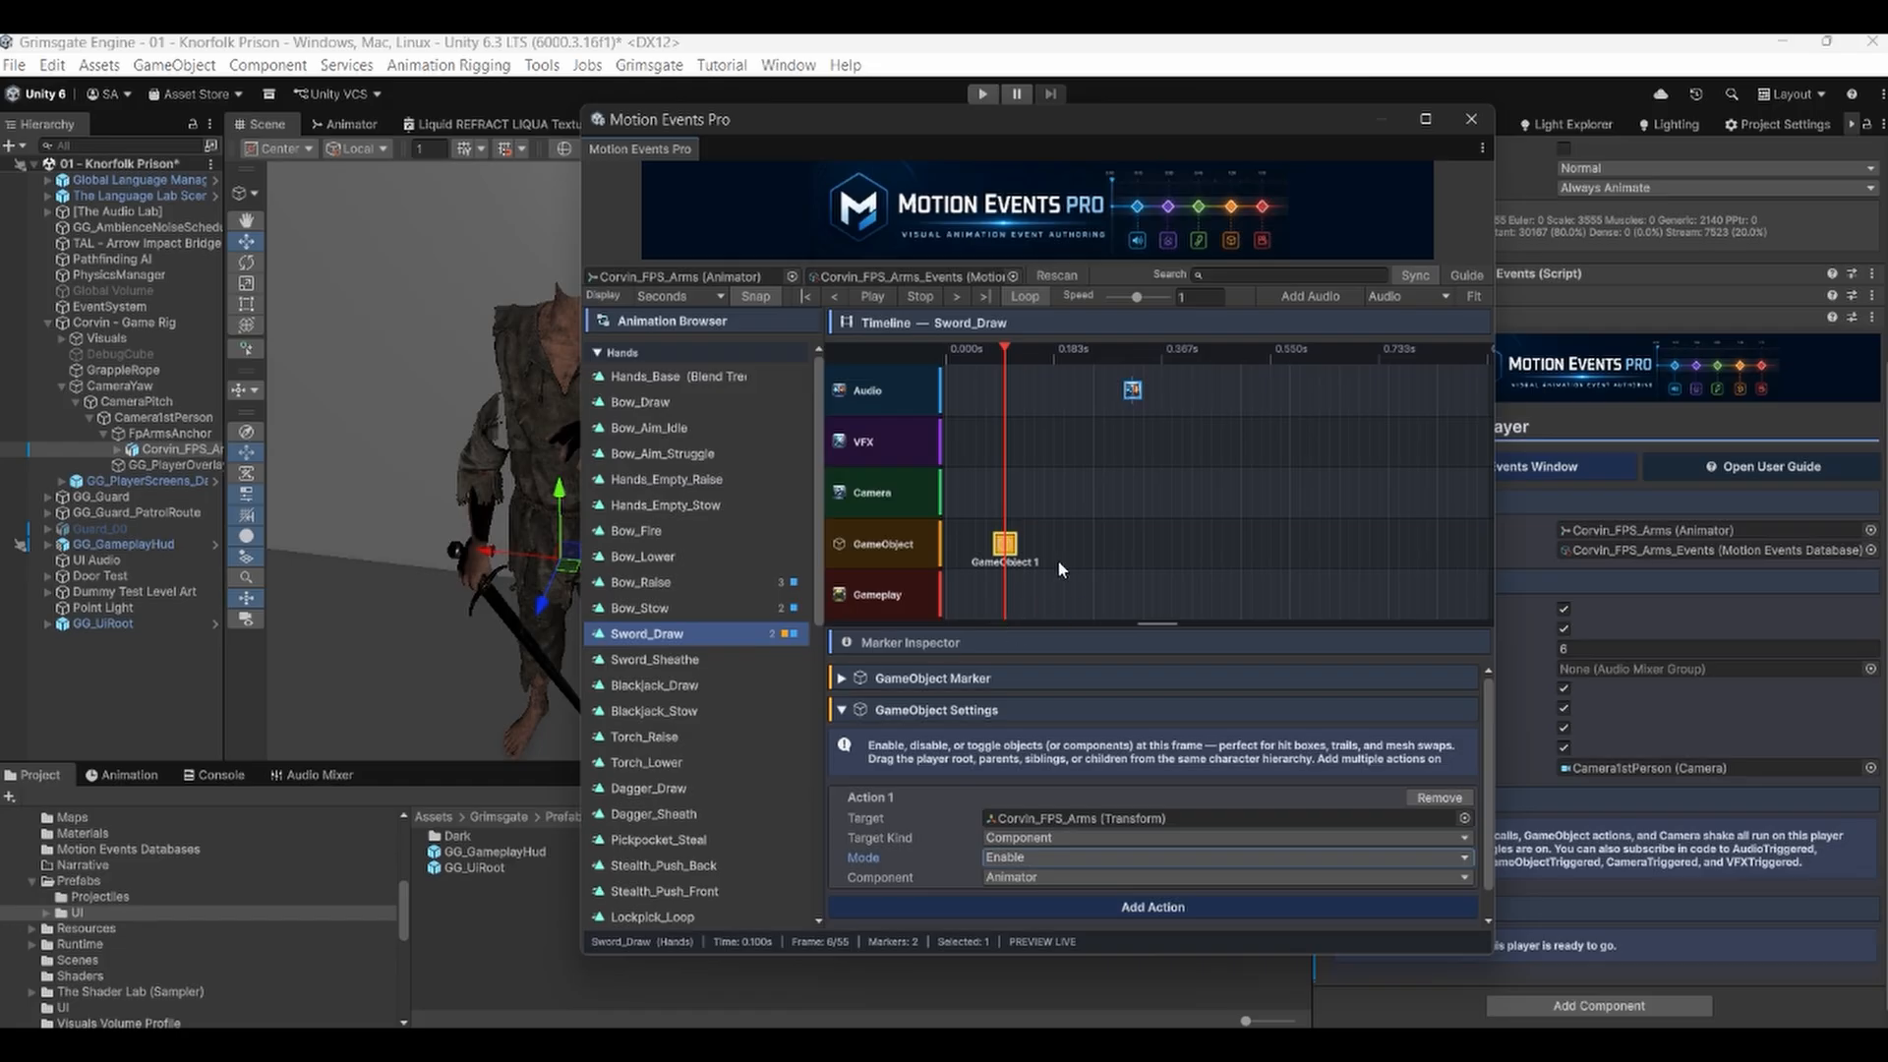
# Move the playhead to about 0.117 s and delete the GameObject marker.
pyautogui.click(1010, 876)
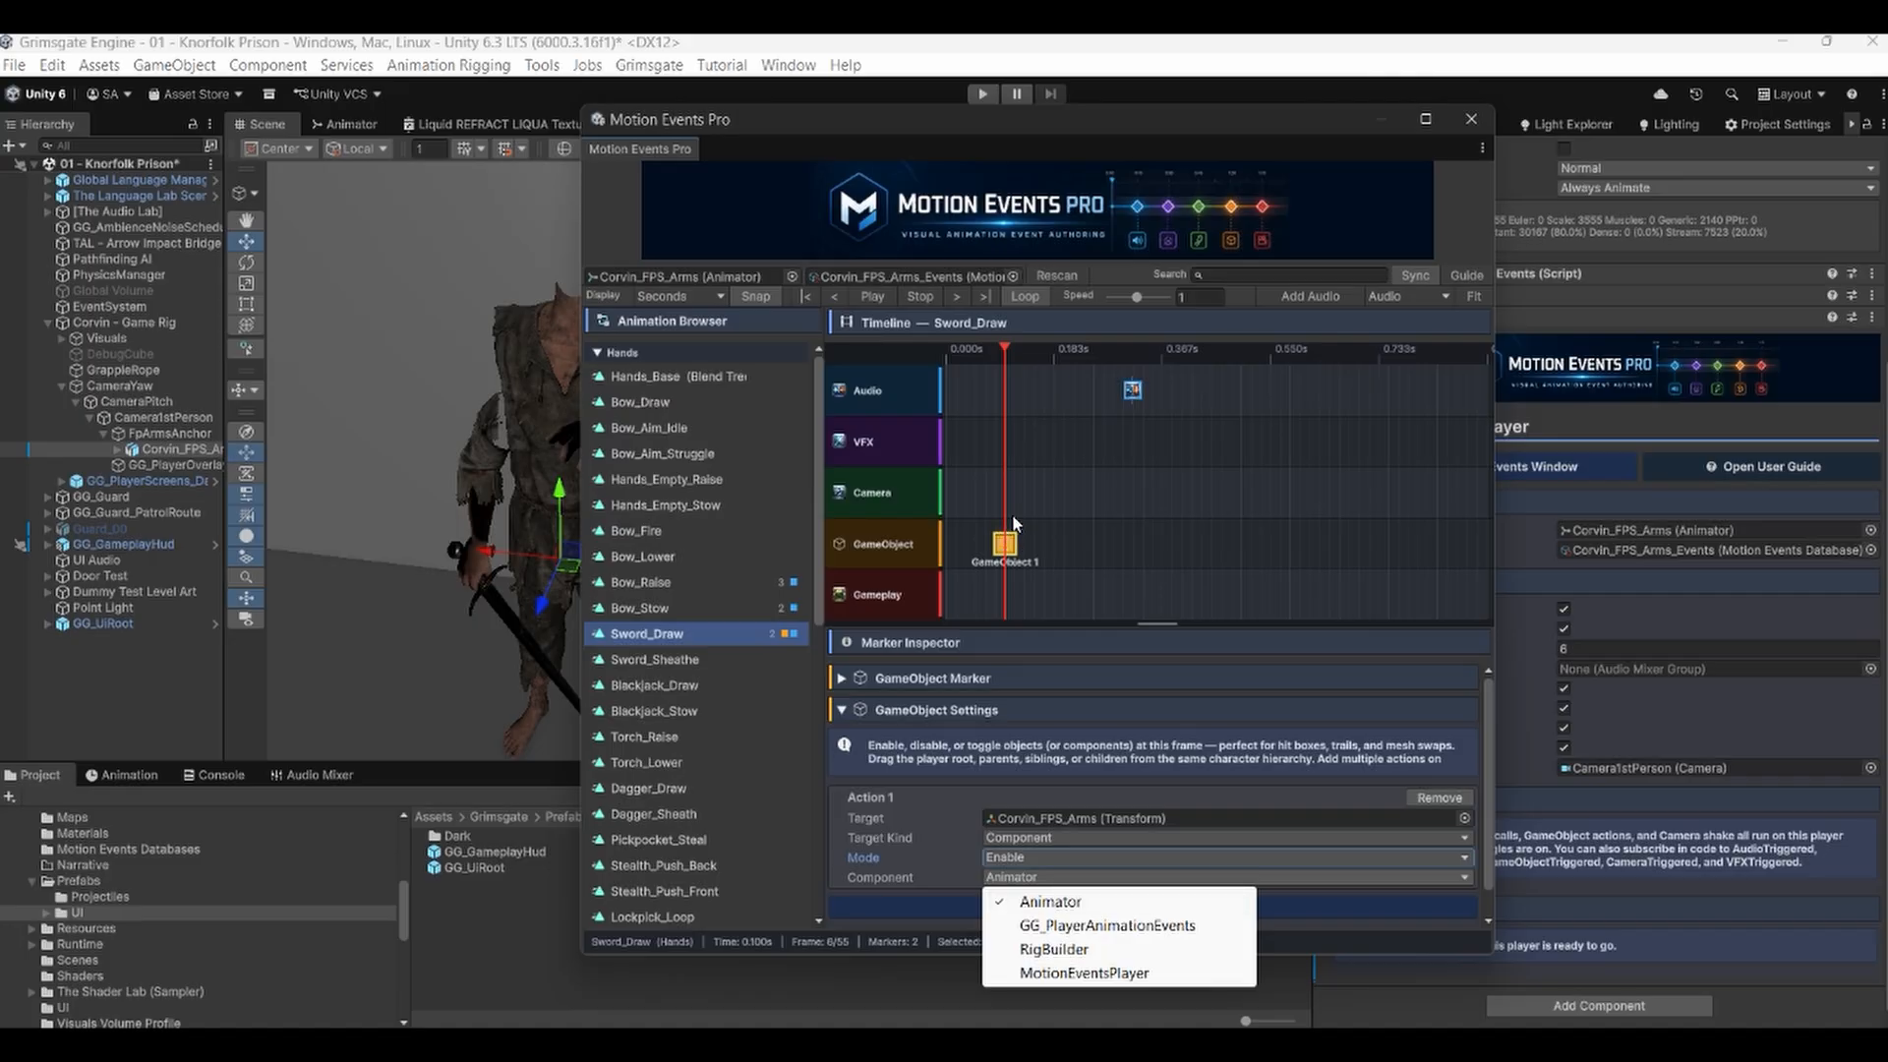
pyautogui.click(1227, 359)
pyautogui.click(1251, 350)
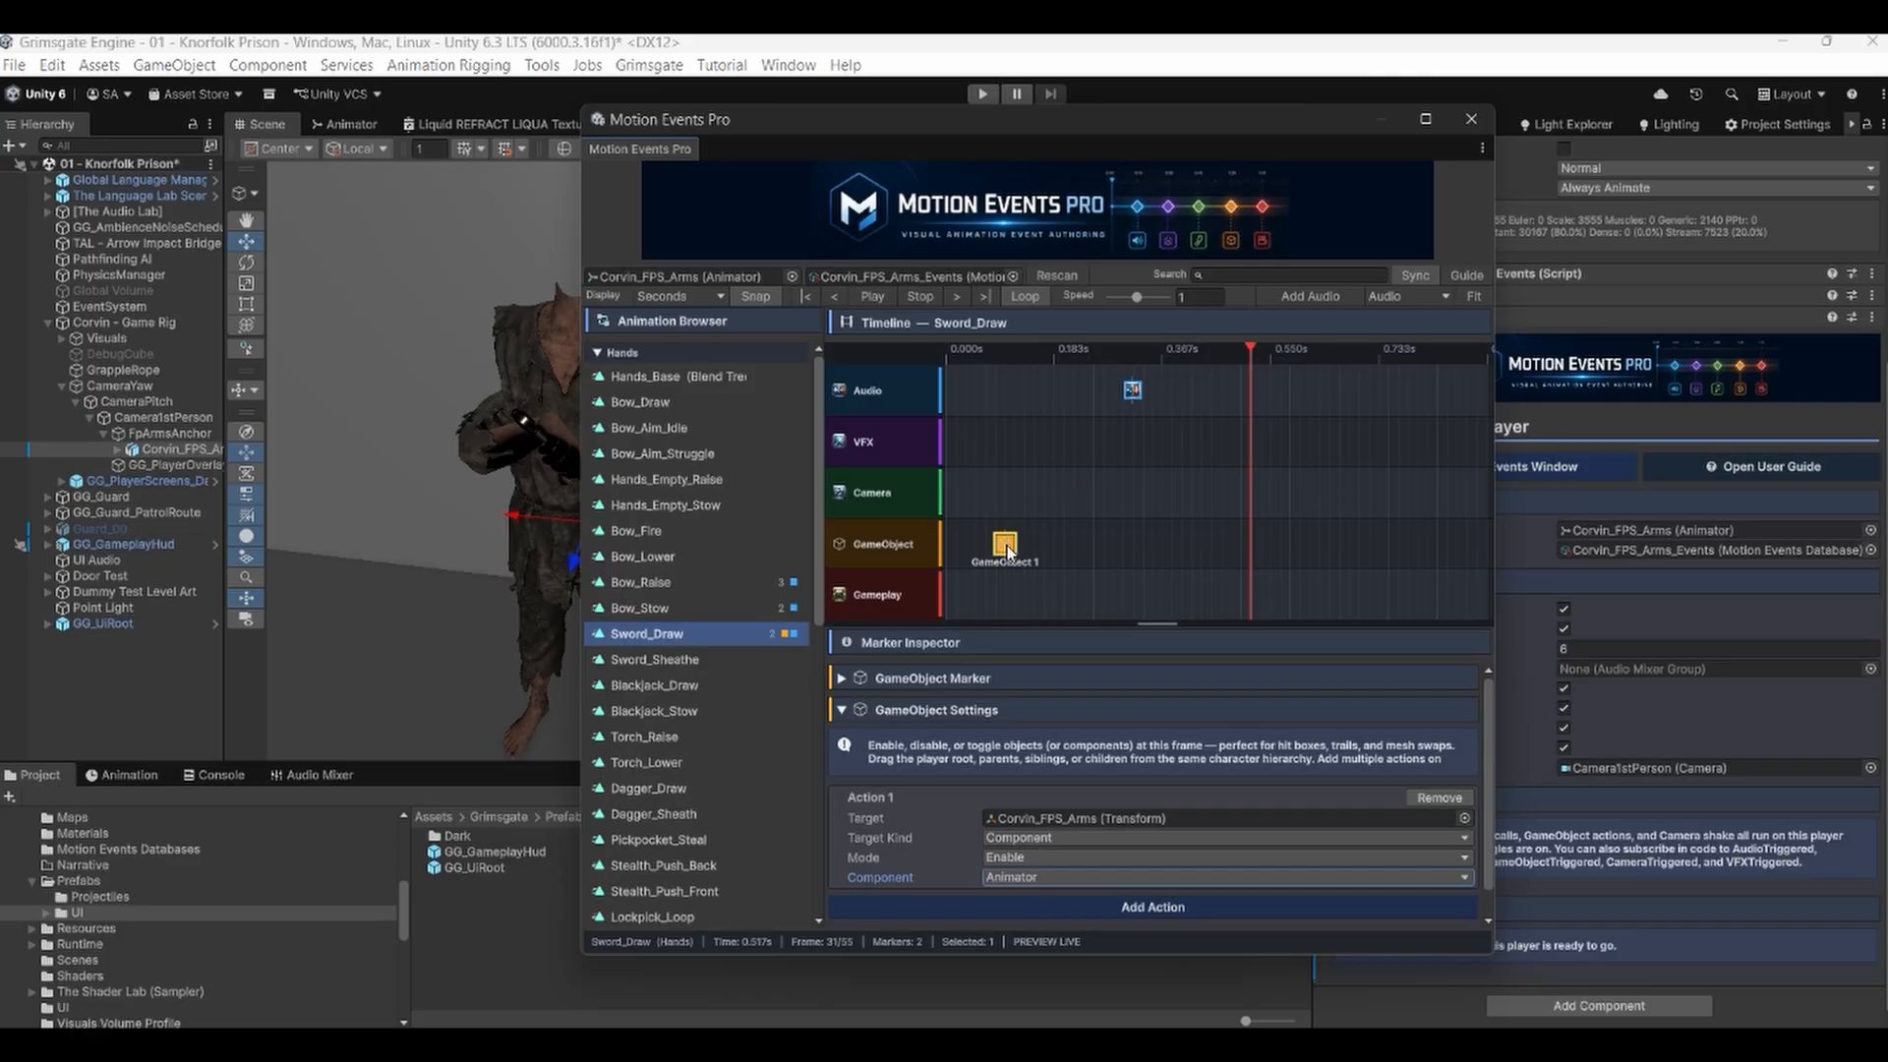
pyautogui.click(1013, 350)
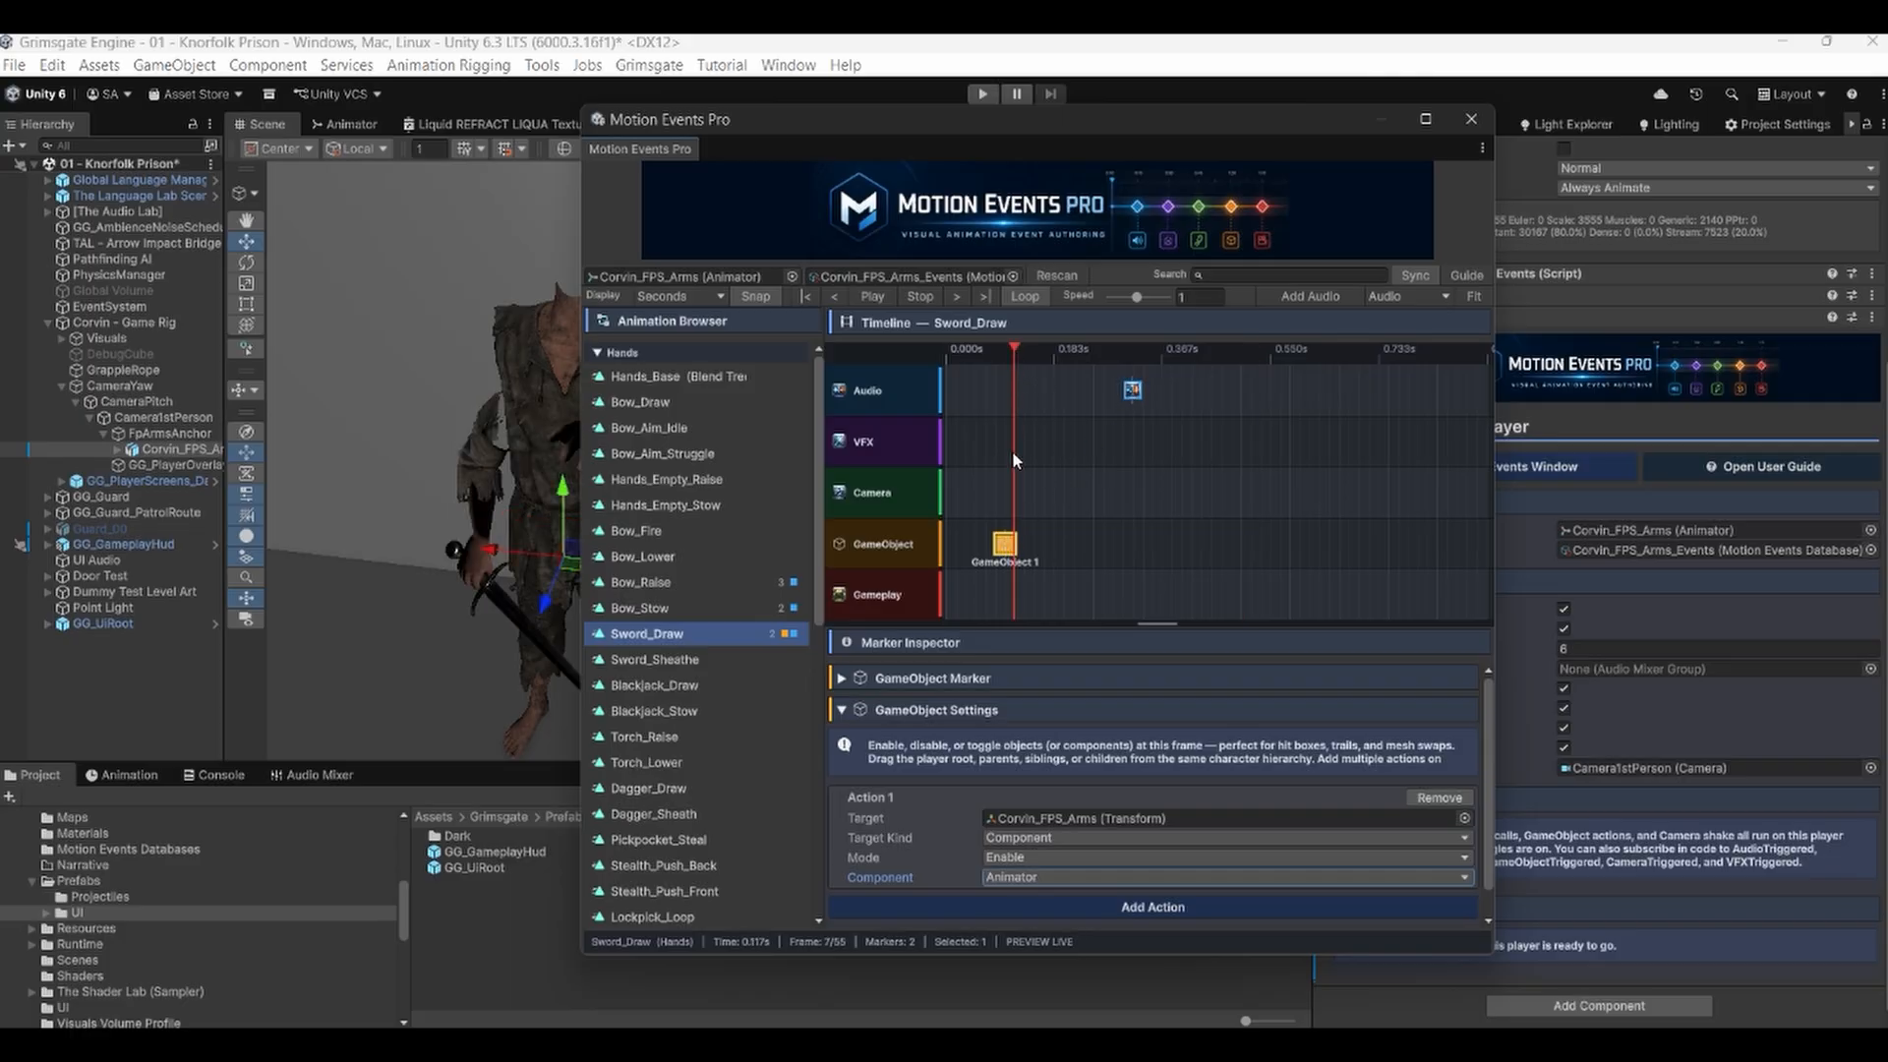
pyautogui.rightClick(1005, 539)
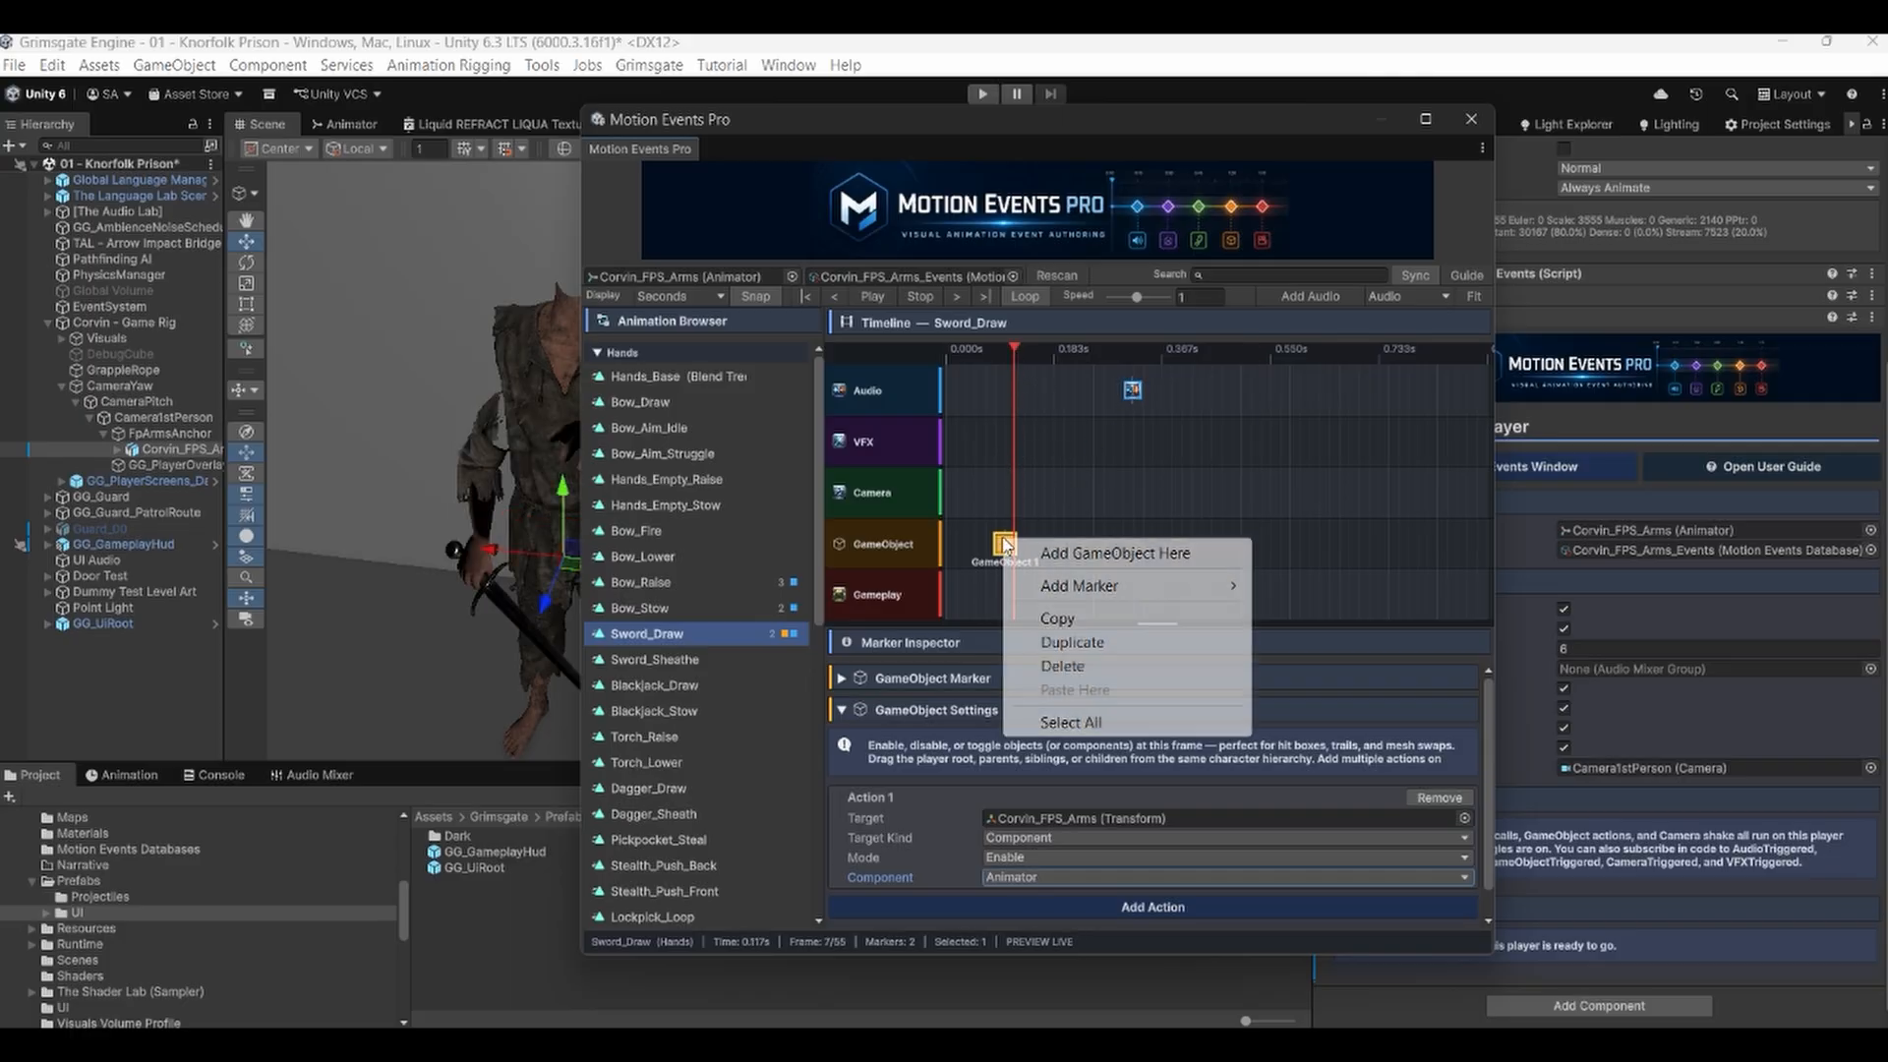
pyautogui.click(1060, 667)
# Add a Gameplay marker at the playhead on the Gameplay track and add a call to it.
pyautogui.rightClick(1008, 588)
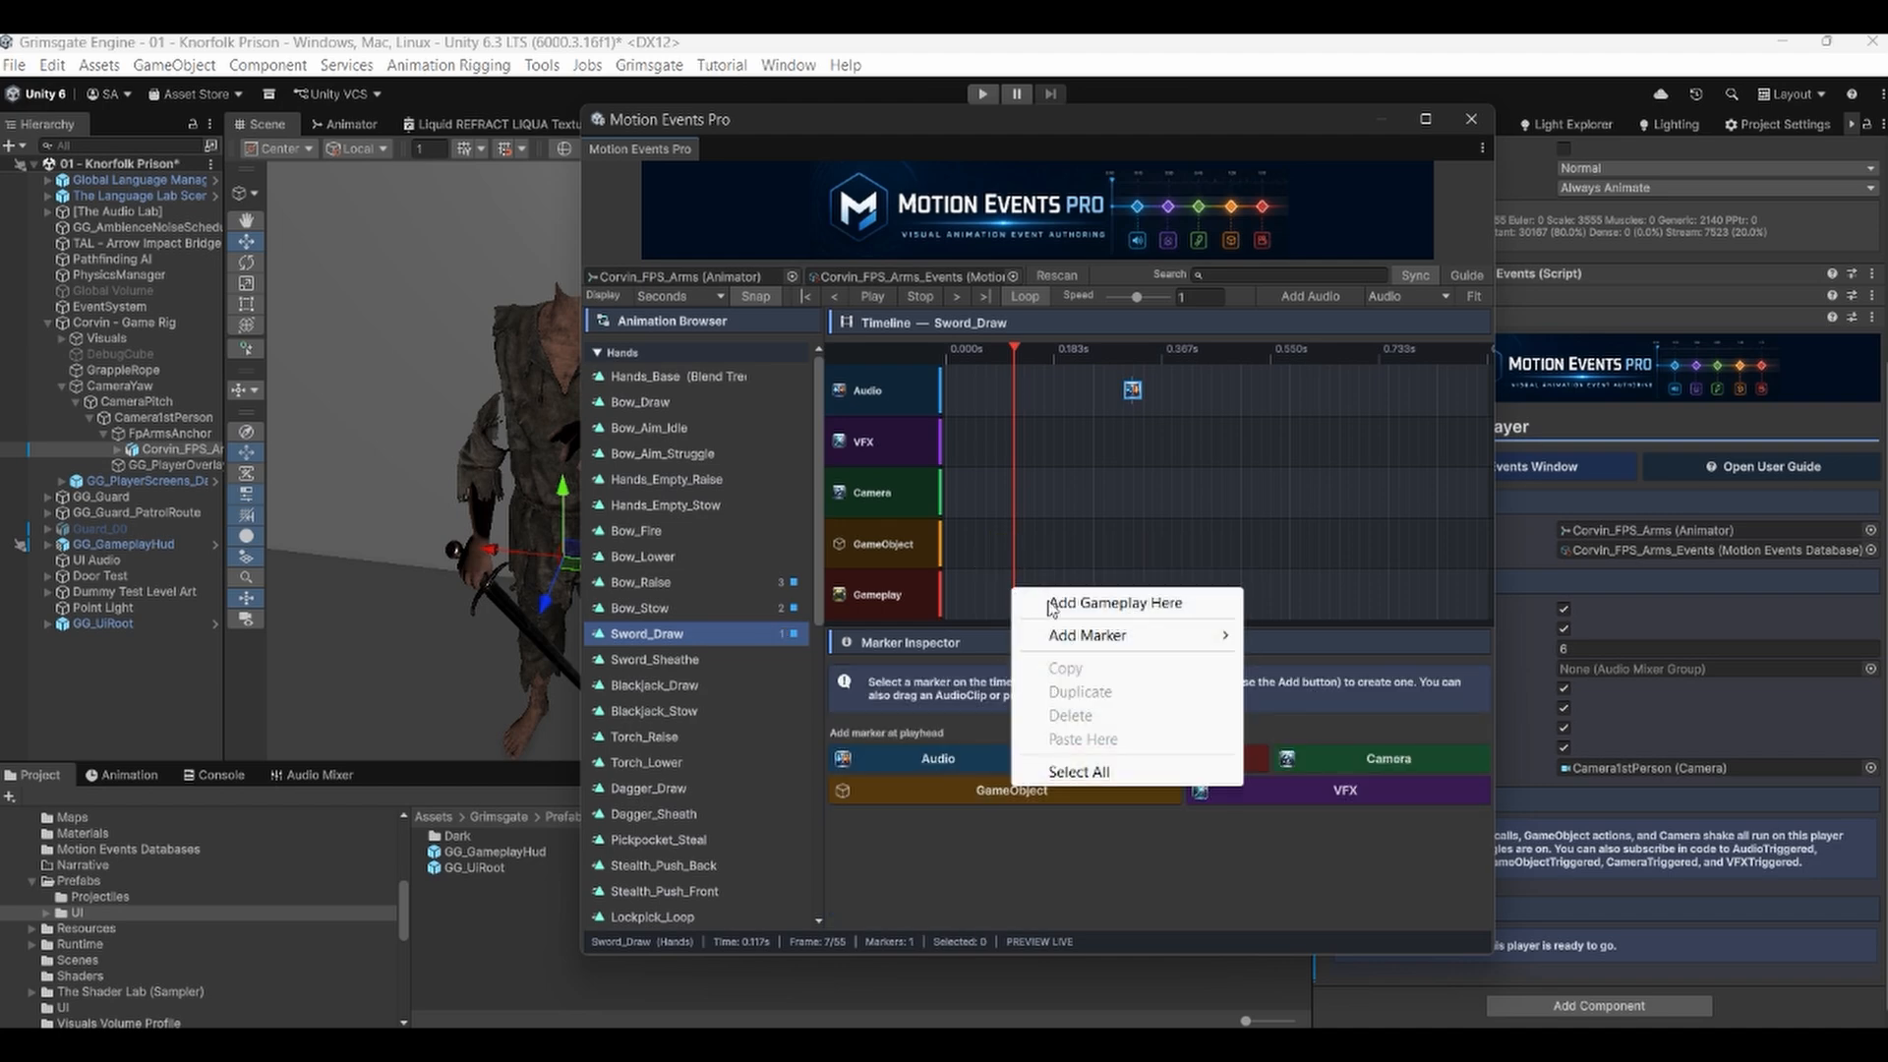
pyautogui.click(1044, 605)
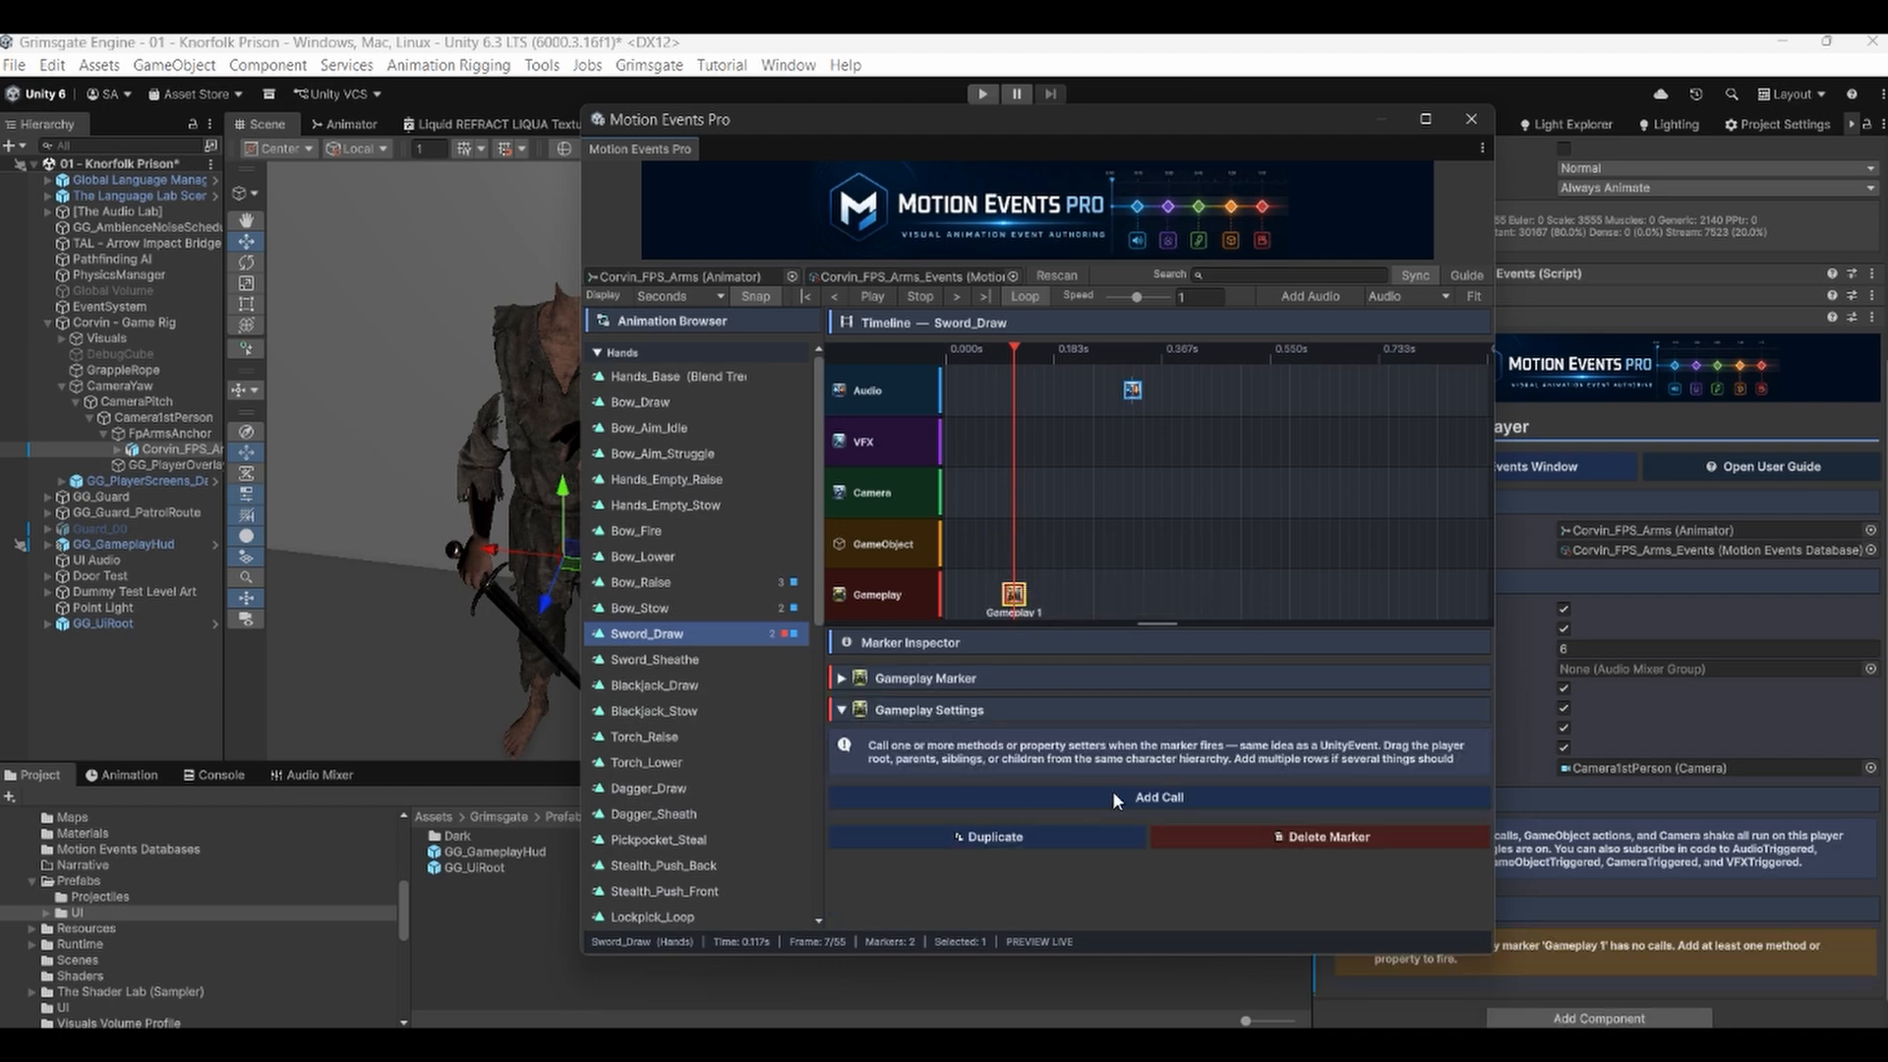
pyautogui.click(1186, 791)
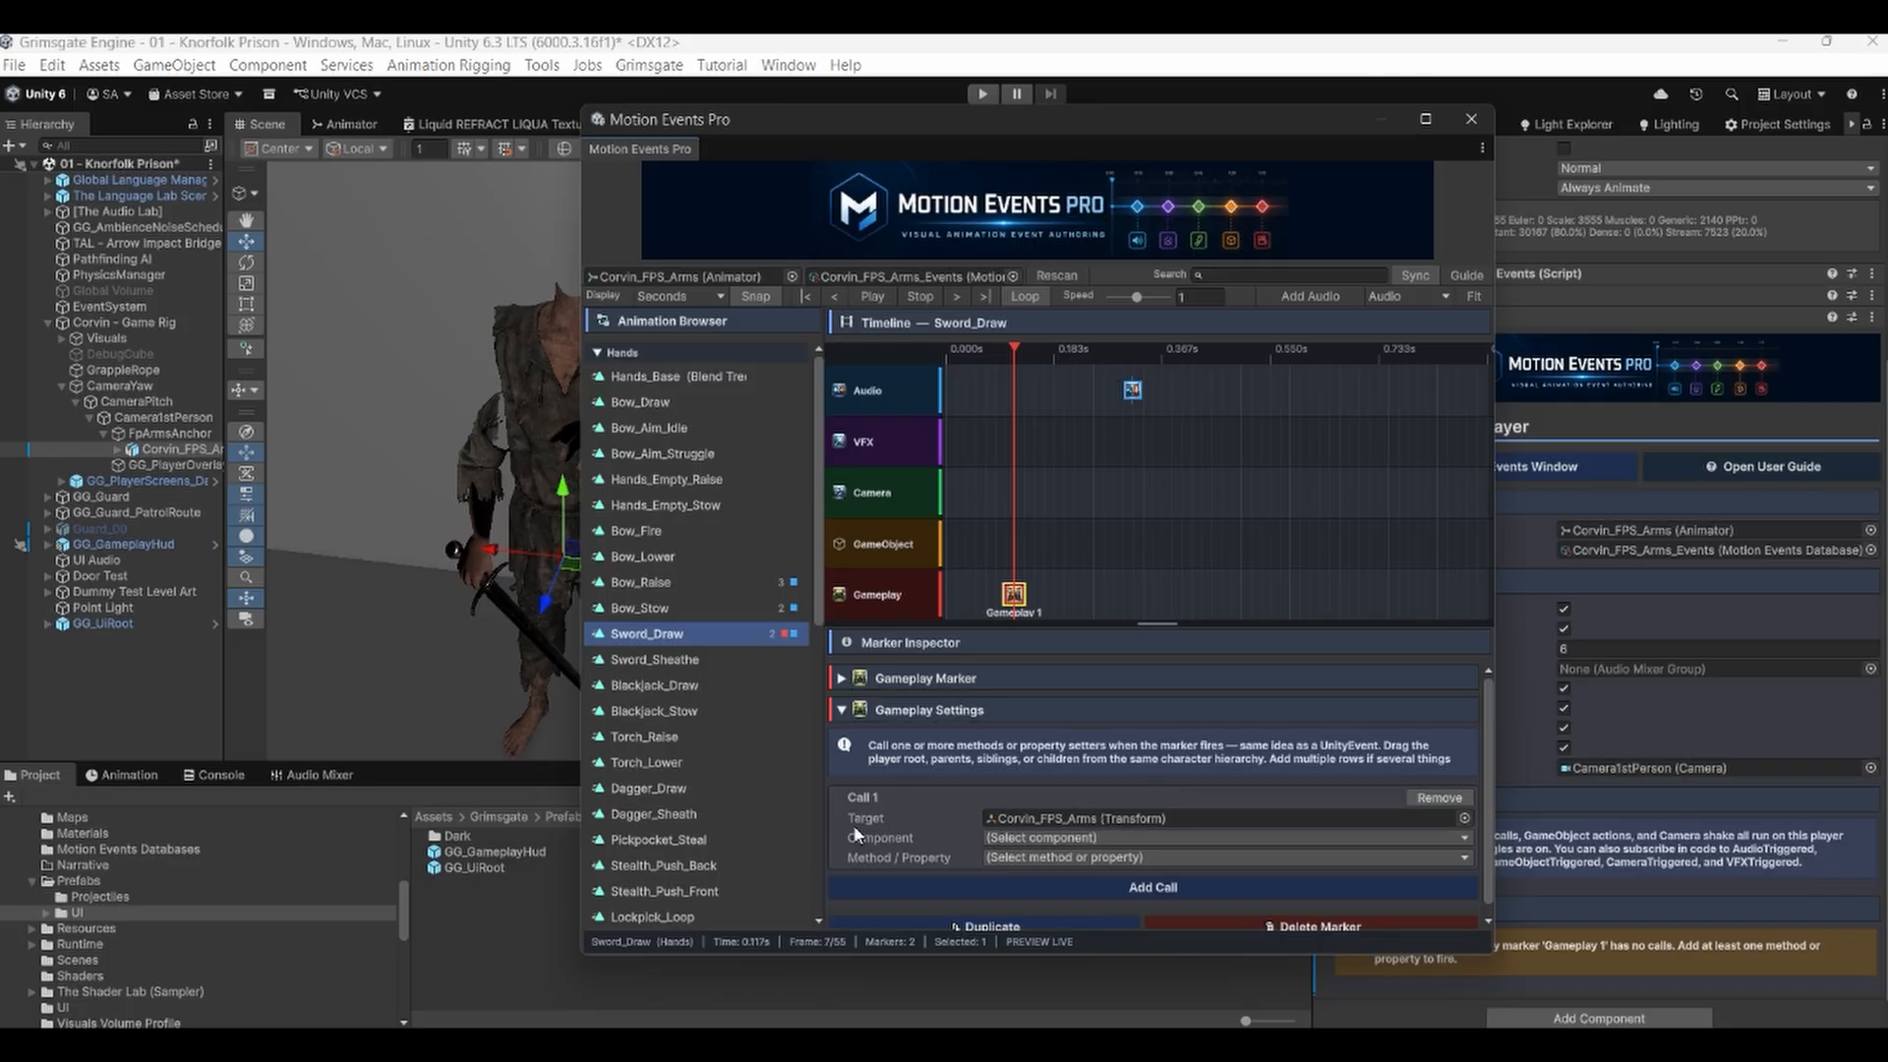
# Try Corvin - Game Rig as the call's target and browse its components, then restore Corvin_FPS_Arms as the target.
pyautogui.click(1053, 839)
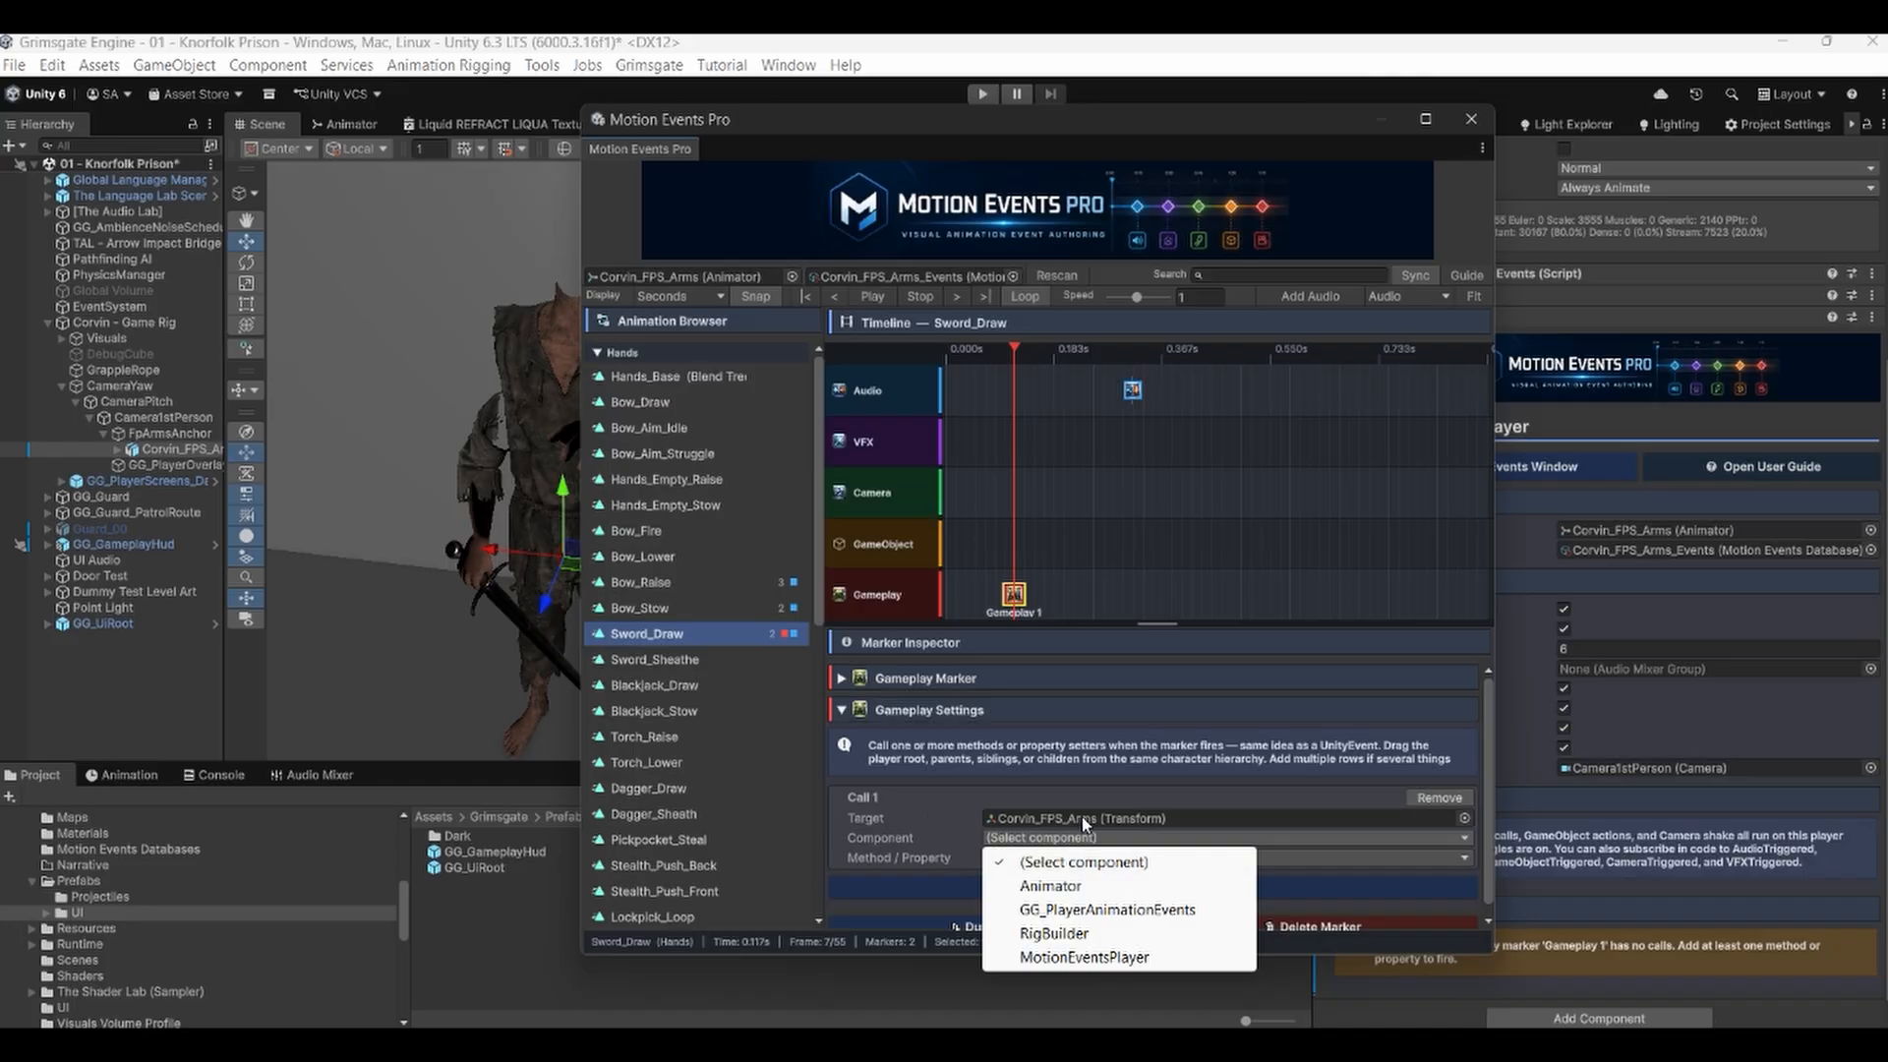
pyautogui.click(116, 322)
pyautogui.moveTo(124, 321); pyautogui.dragTo(1033, 819)
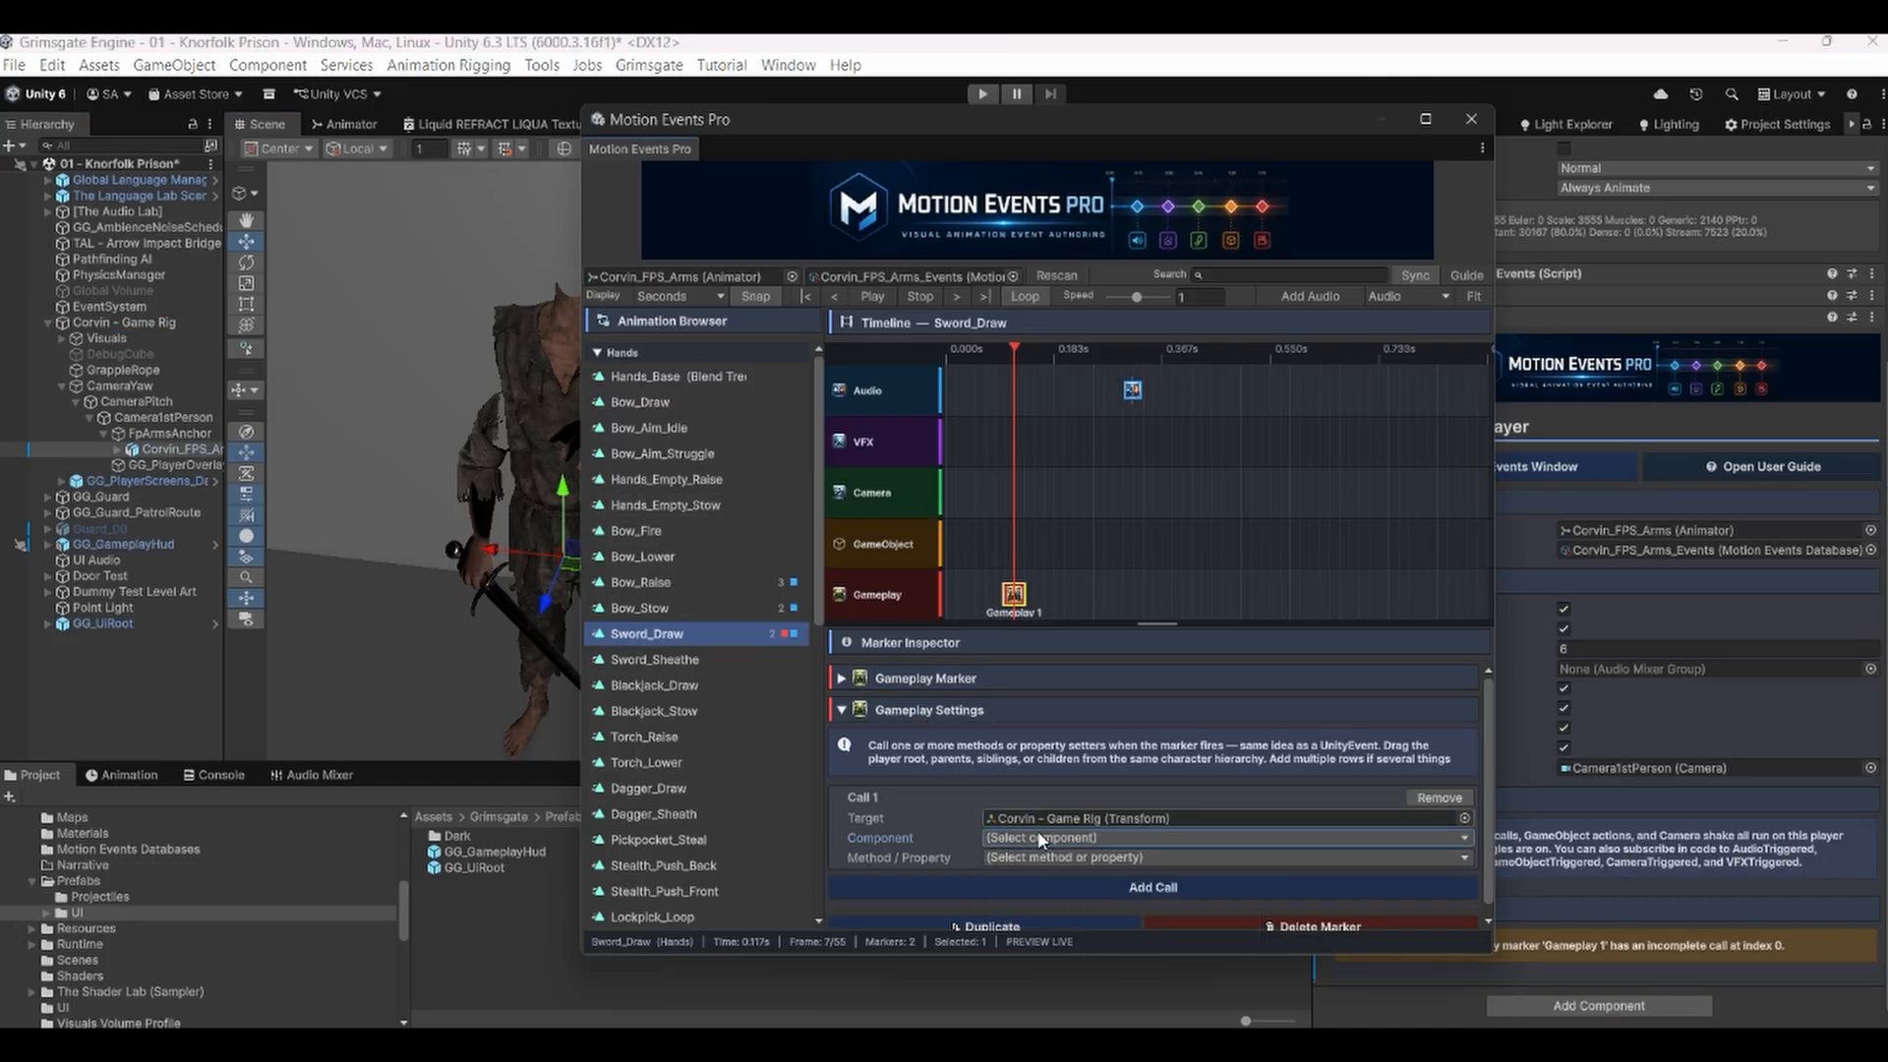
pyautogui.click(1040, 839)
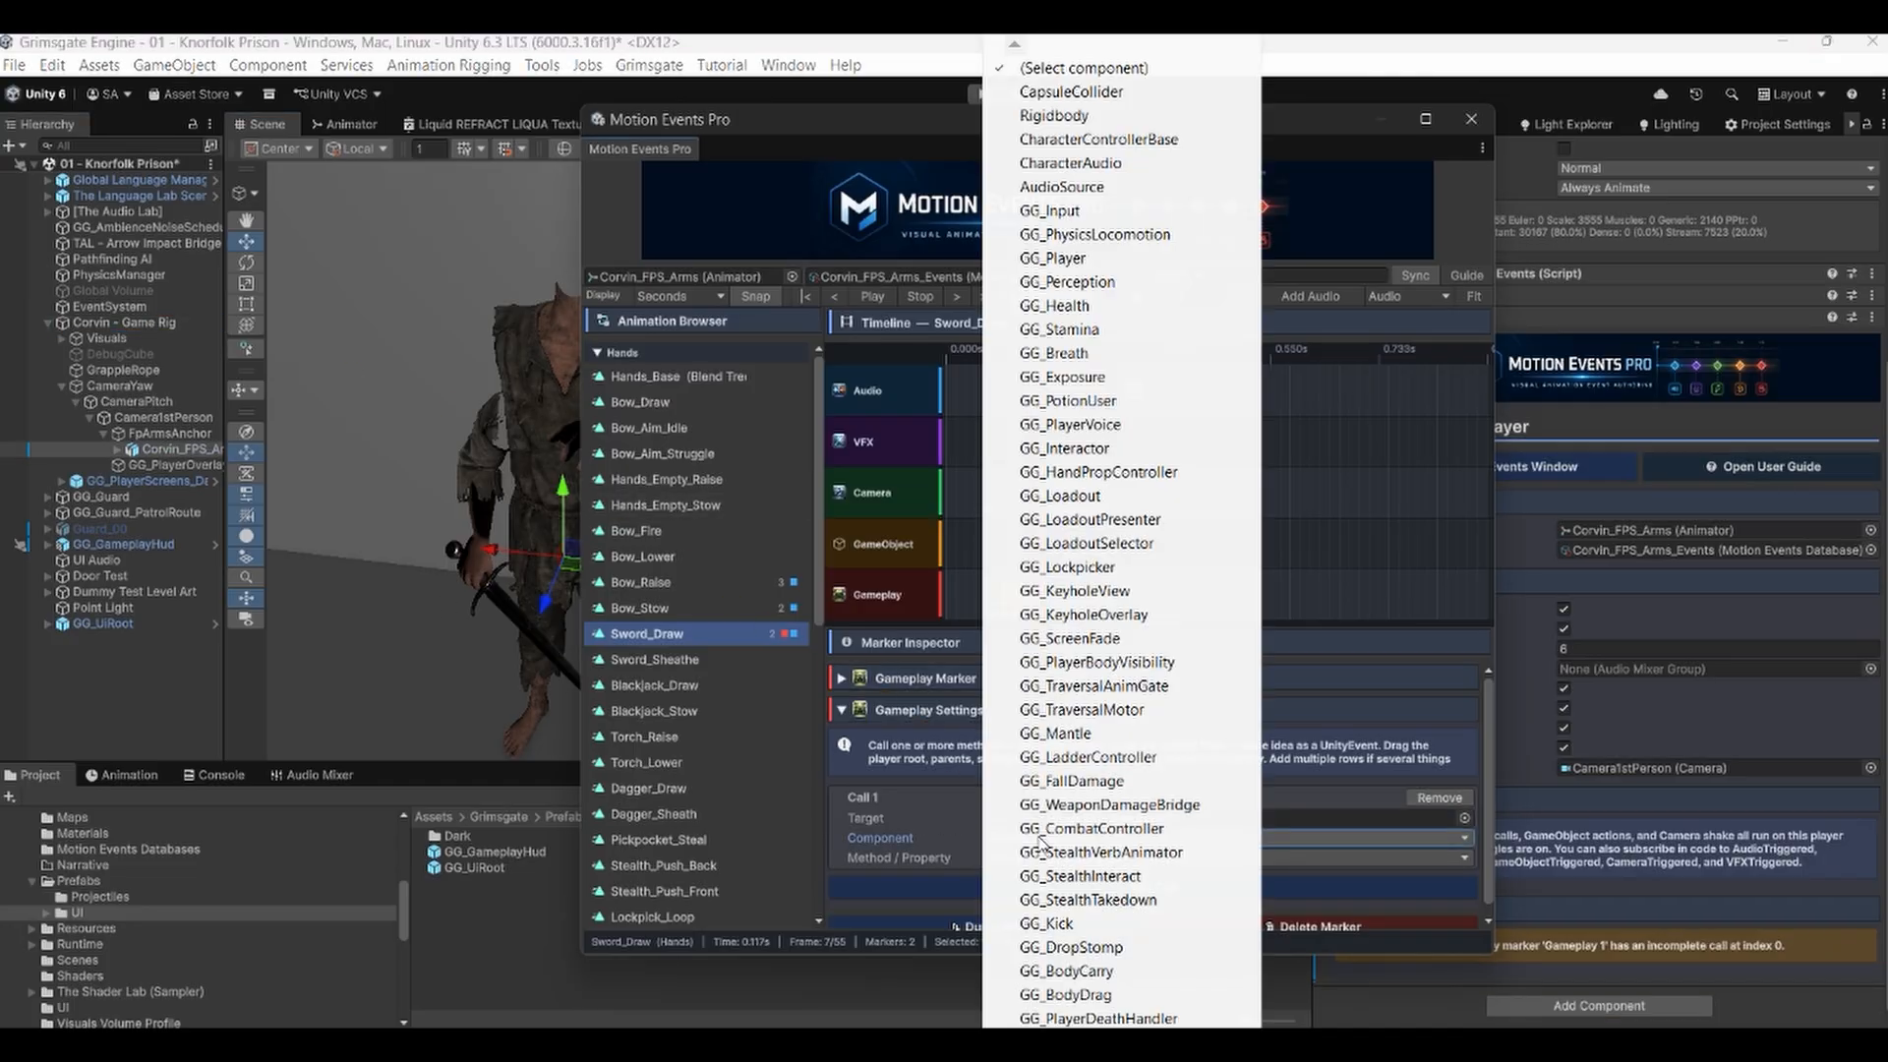
pyautogui.click(147, 449)
pyautogui.moveTo(150, 449); pyautogui.dragTo(1036, 814)
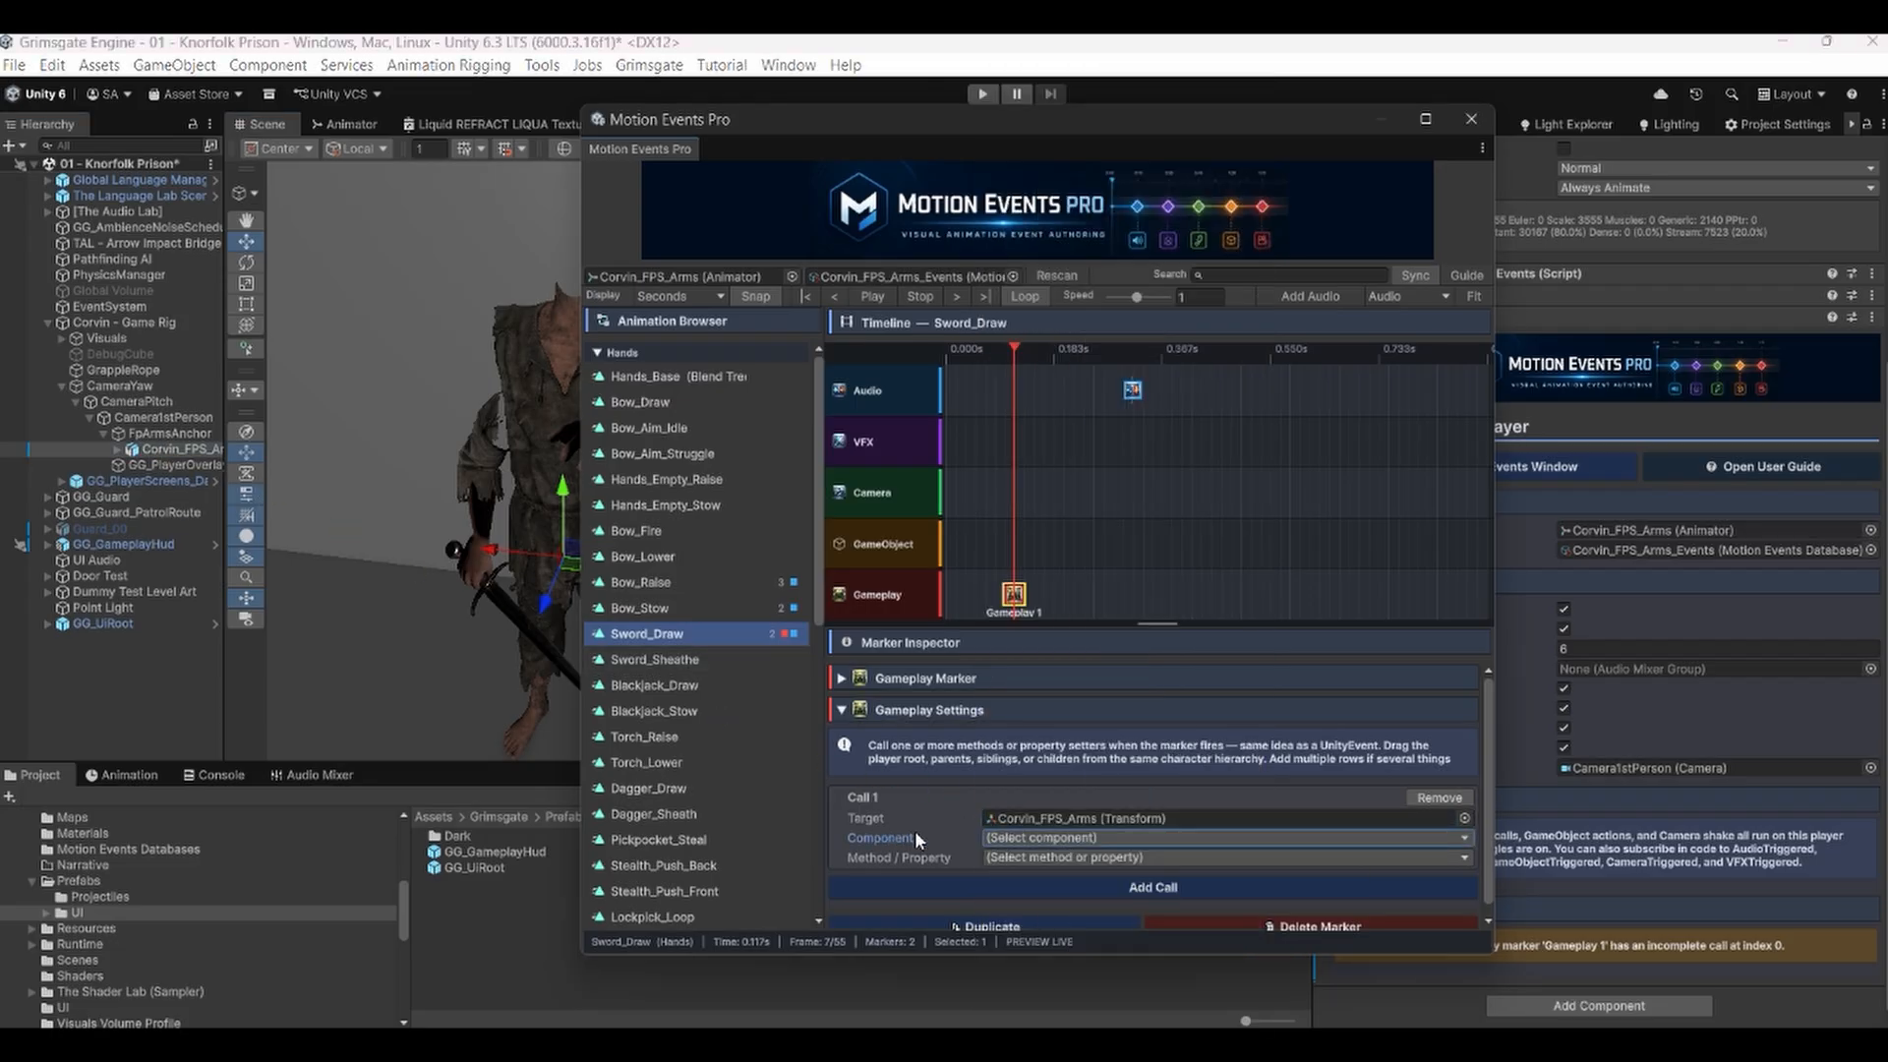
# Set the call's component to MotionEventsPlayer and its method to Database (set MotionEventsDatabase).
pyautogui.click(1042, 839)
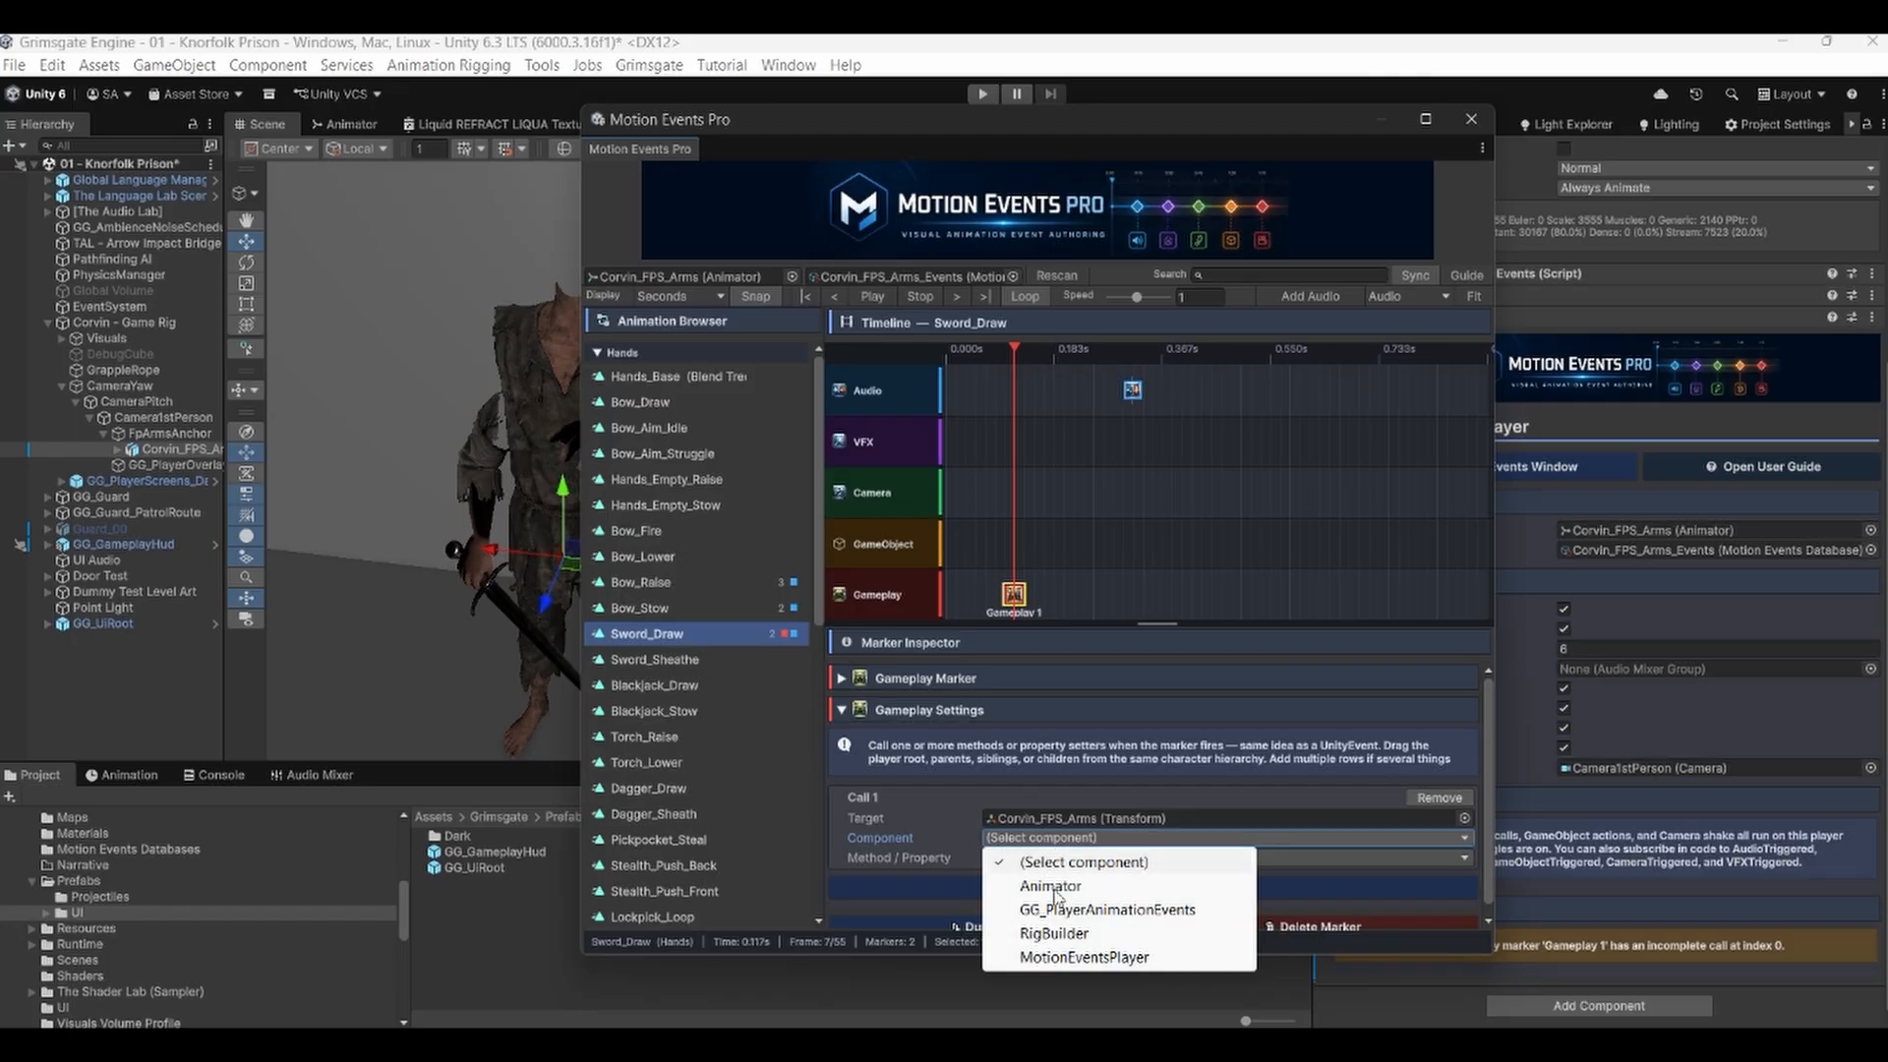
pyautogui.click(1060, 957)
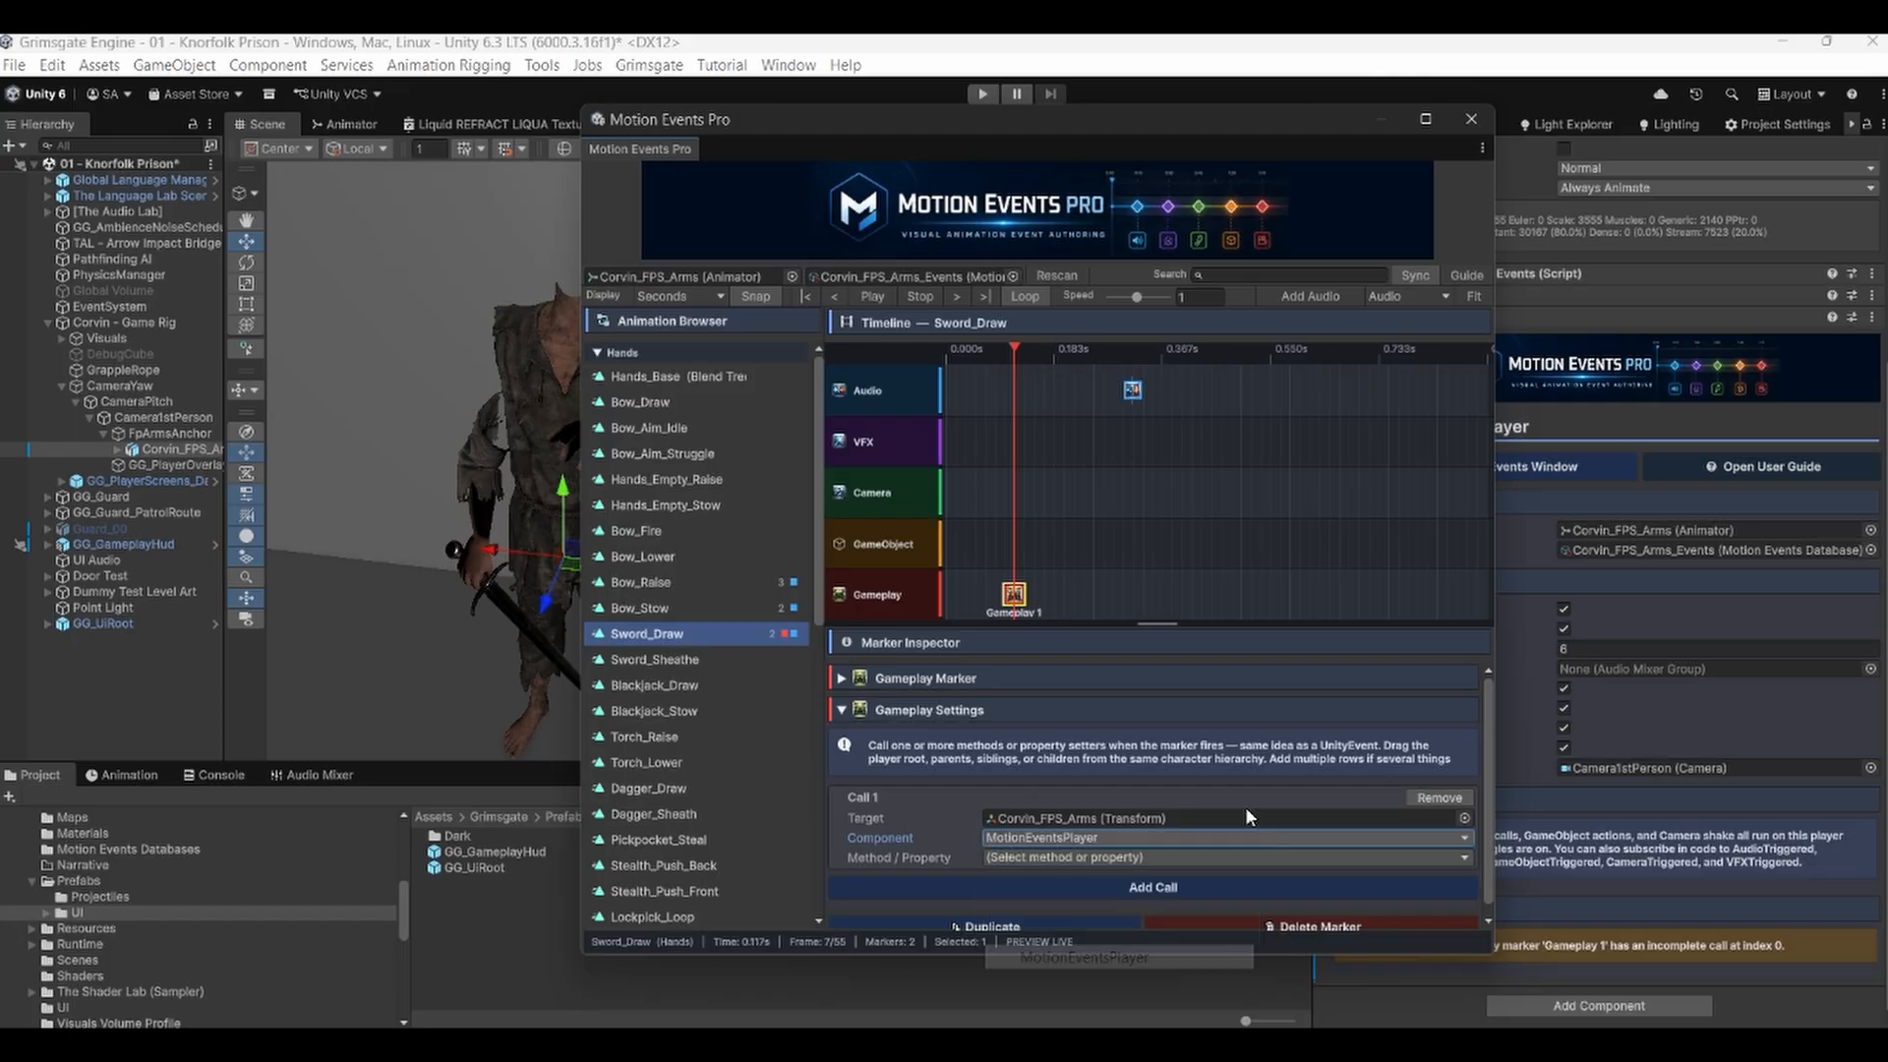
pyautogui.click(1049, 858)
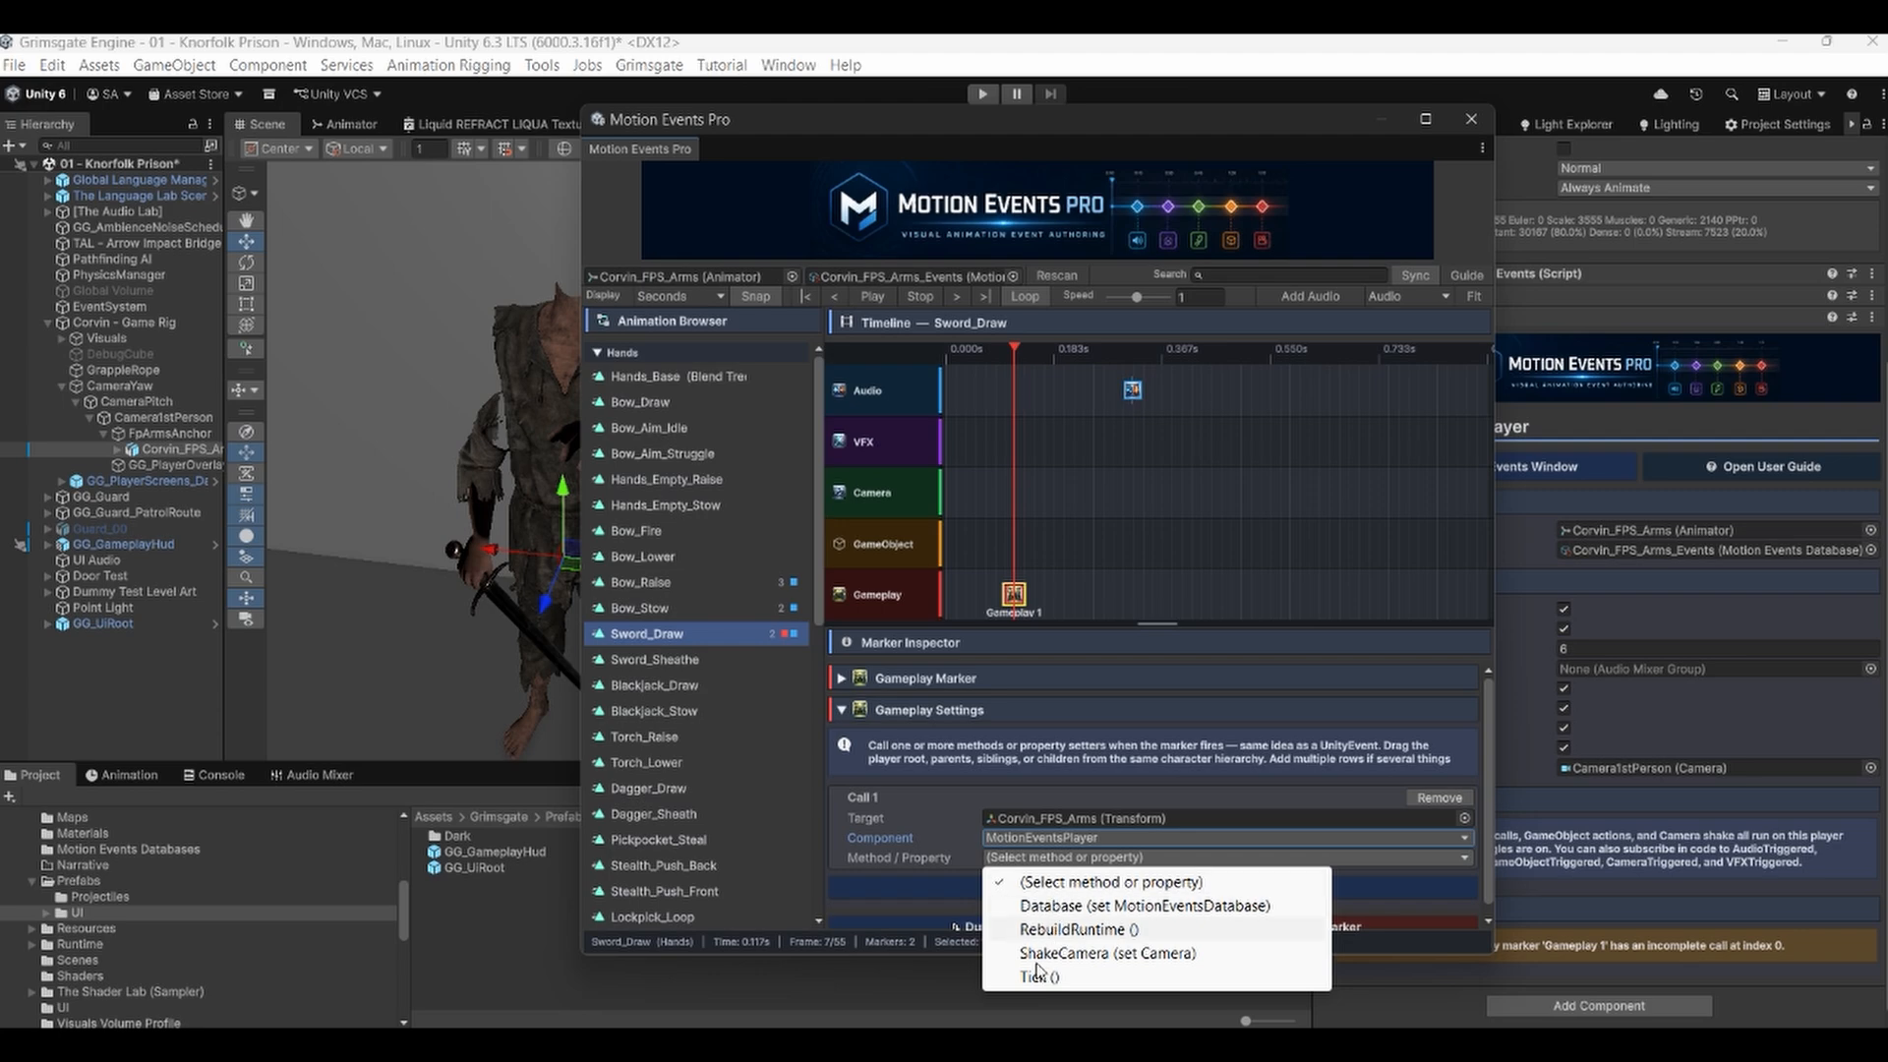
pyautogui.click(1039, 976)
pyautogui.click(1050, 862)
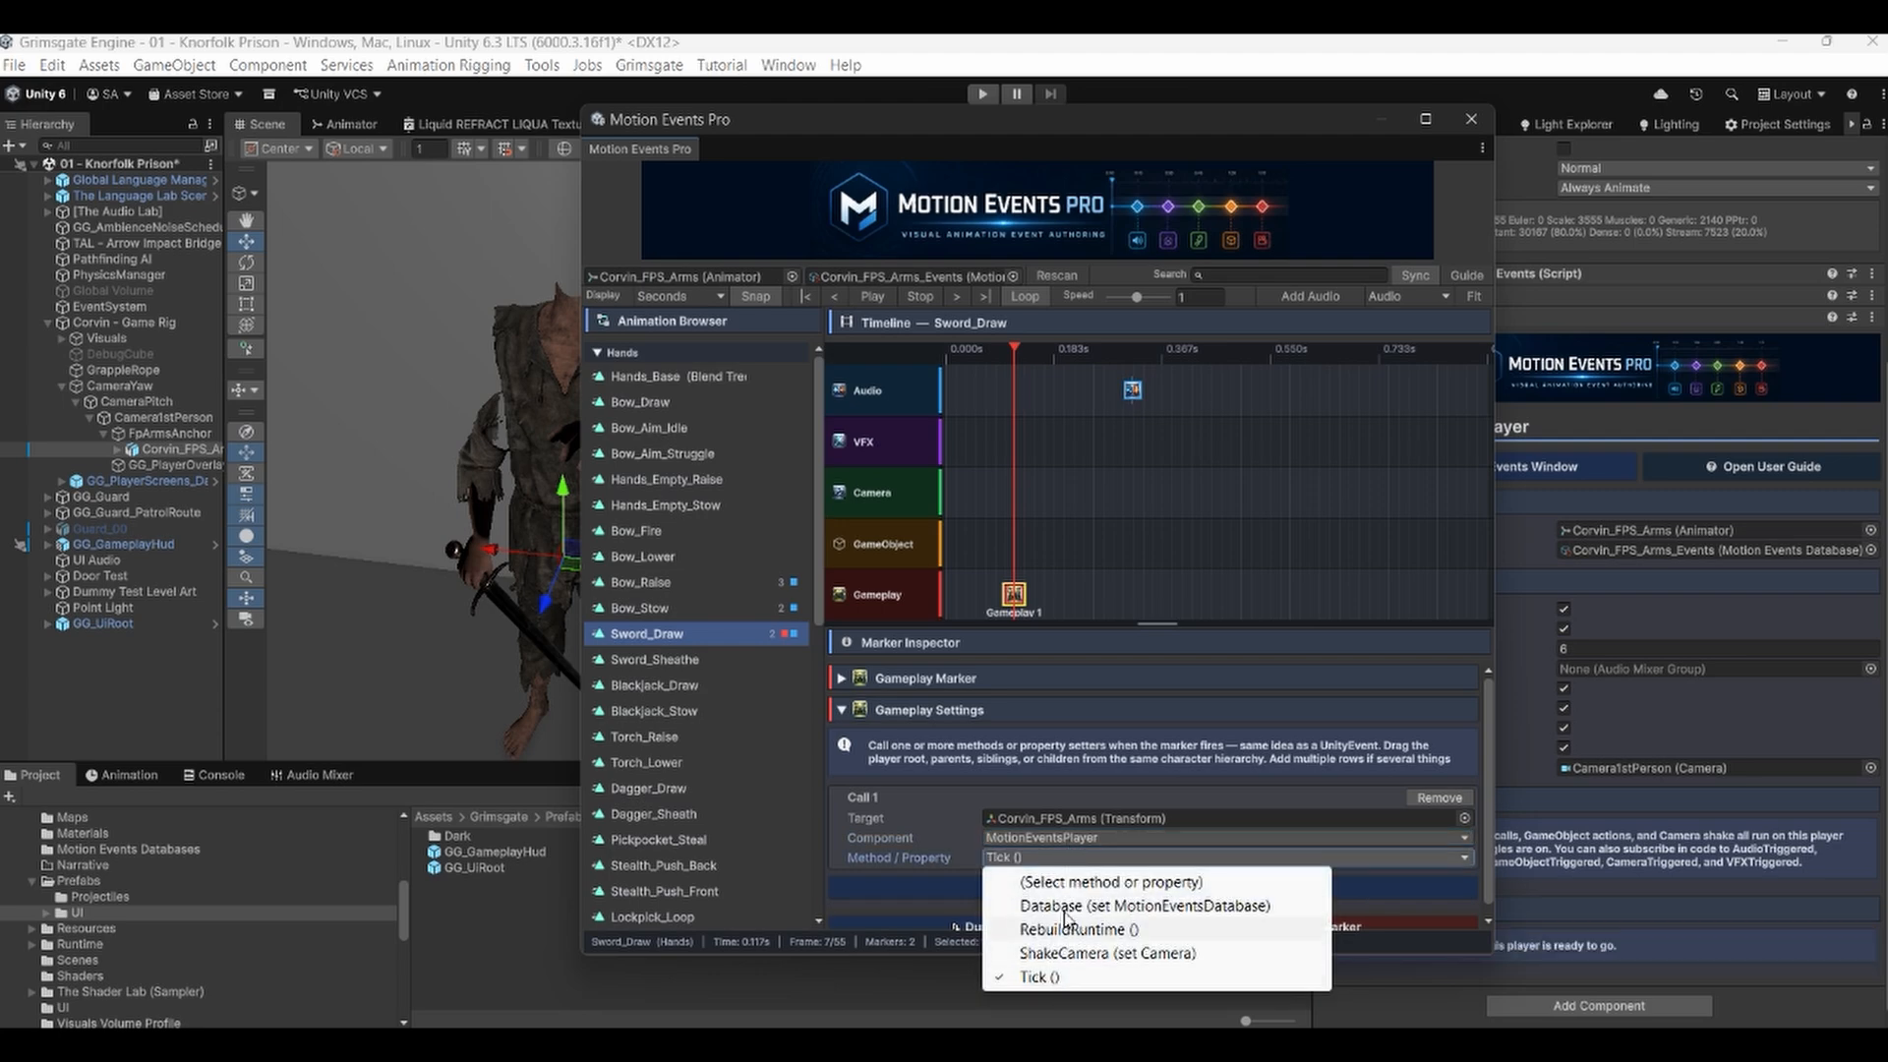
pyautogui.click(1066, 906)
pyautogui.click(1017, 859)
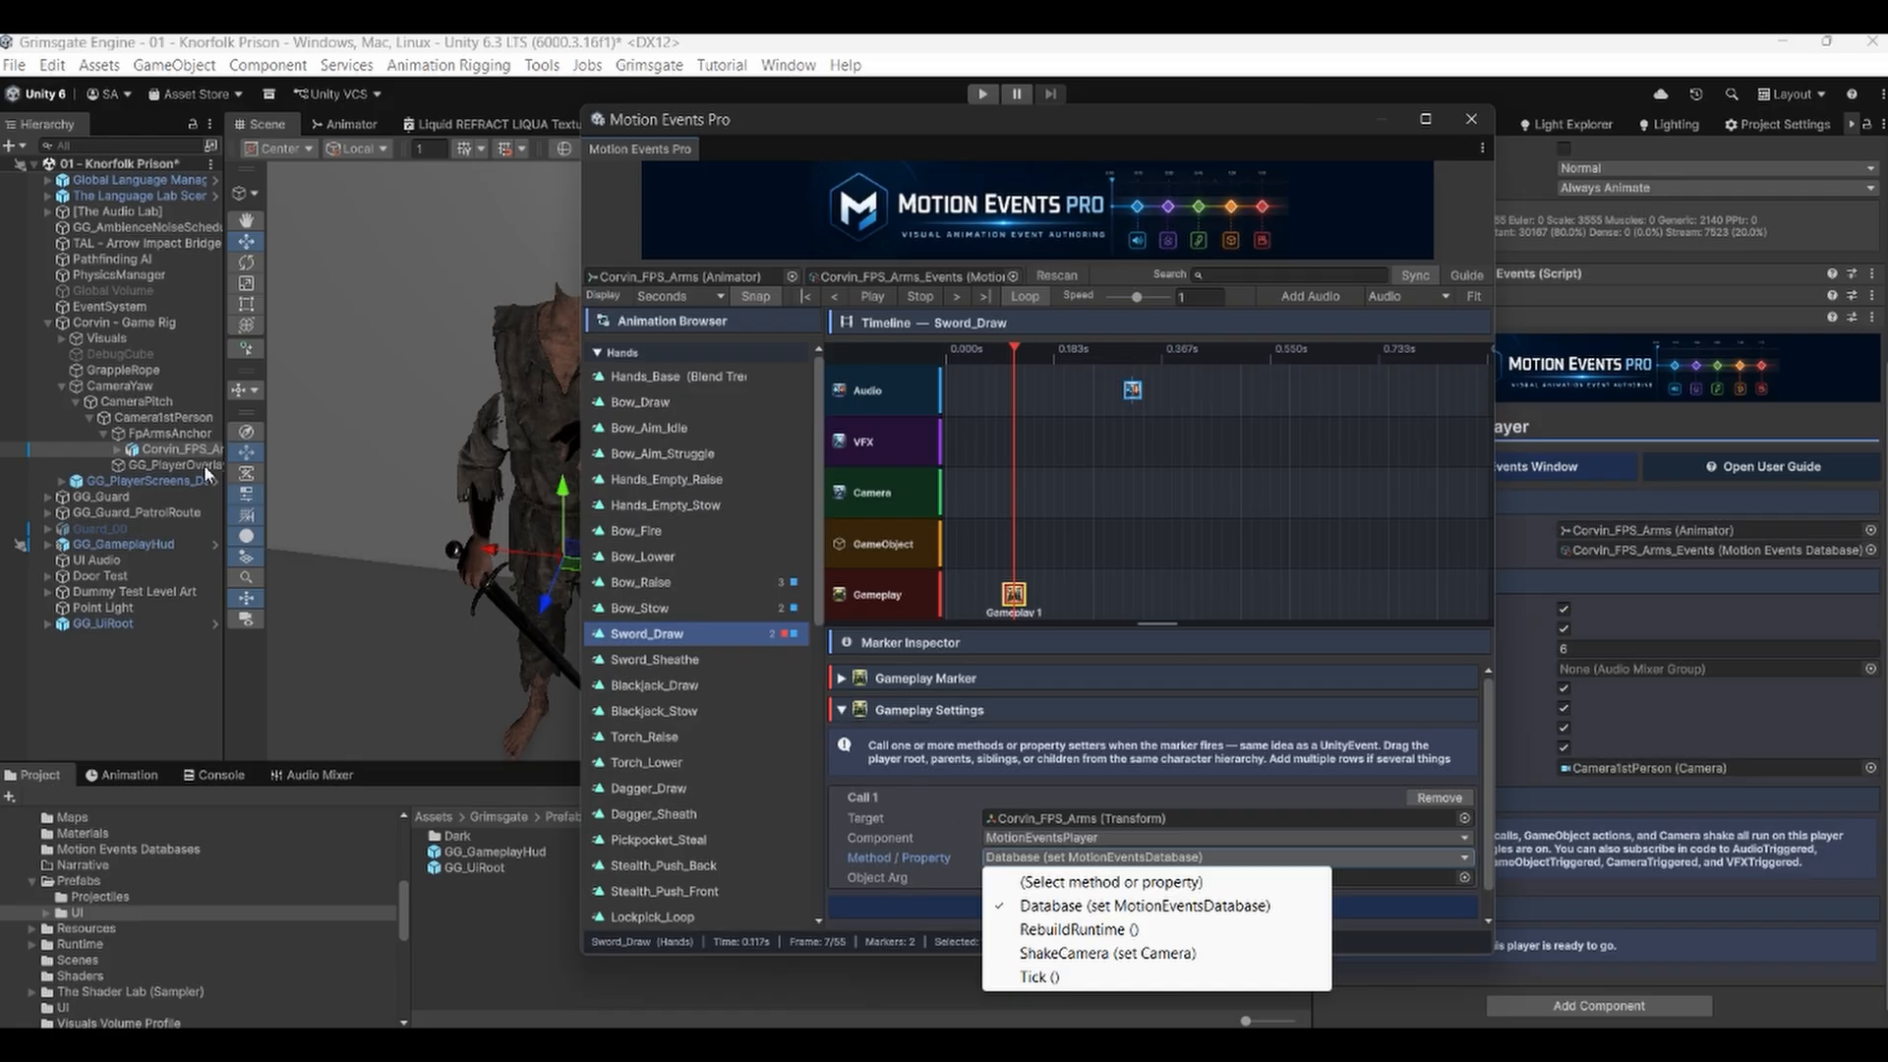
pyautogui.click(775, 116)
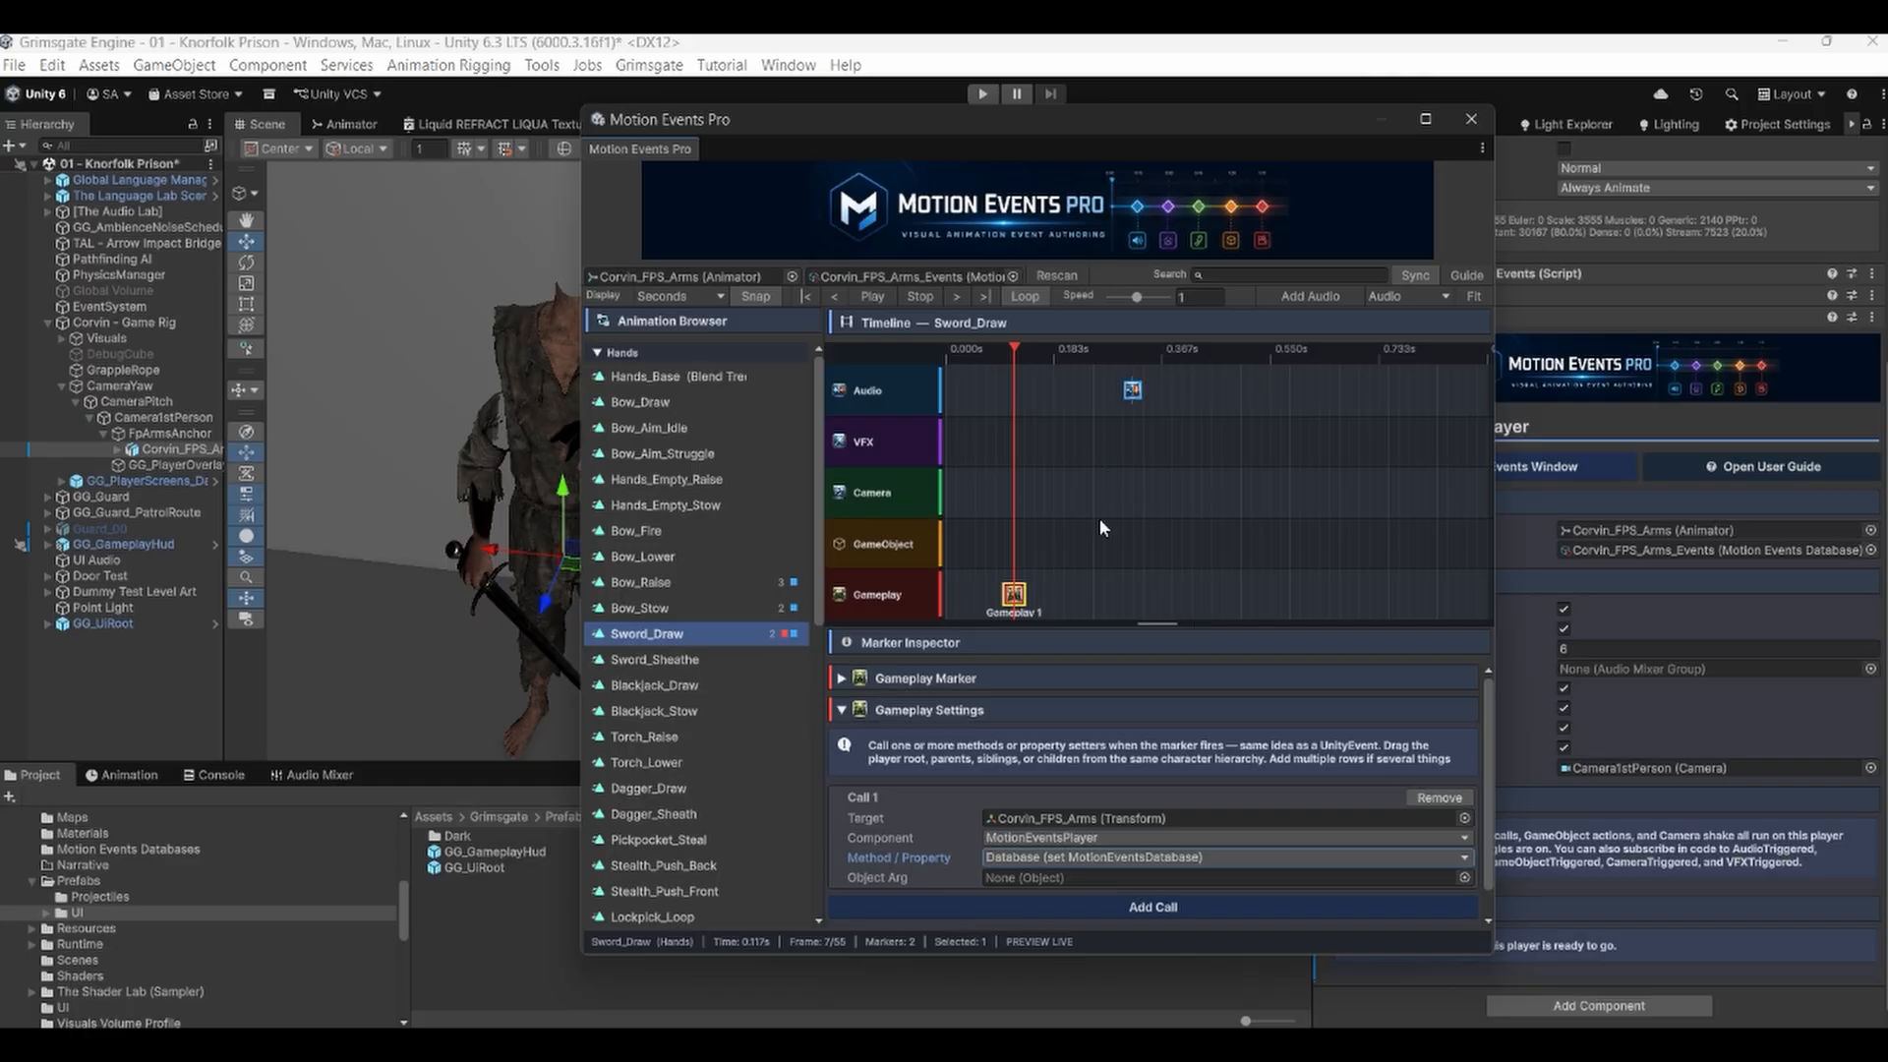
# Delete the Gameplay marker from the timeline.
pyautogui.rightClick(1024, 593)
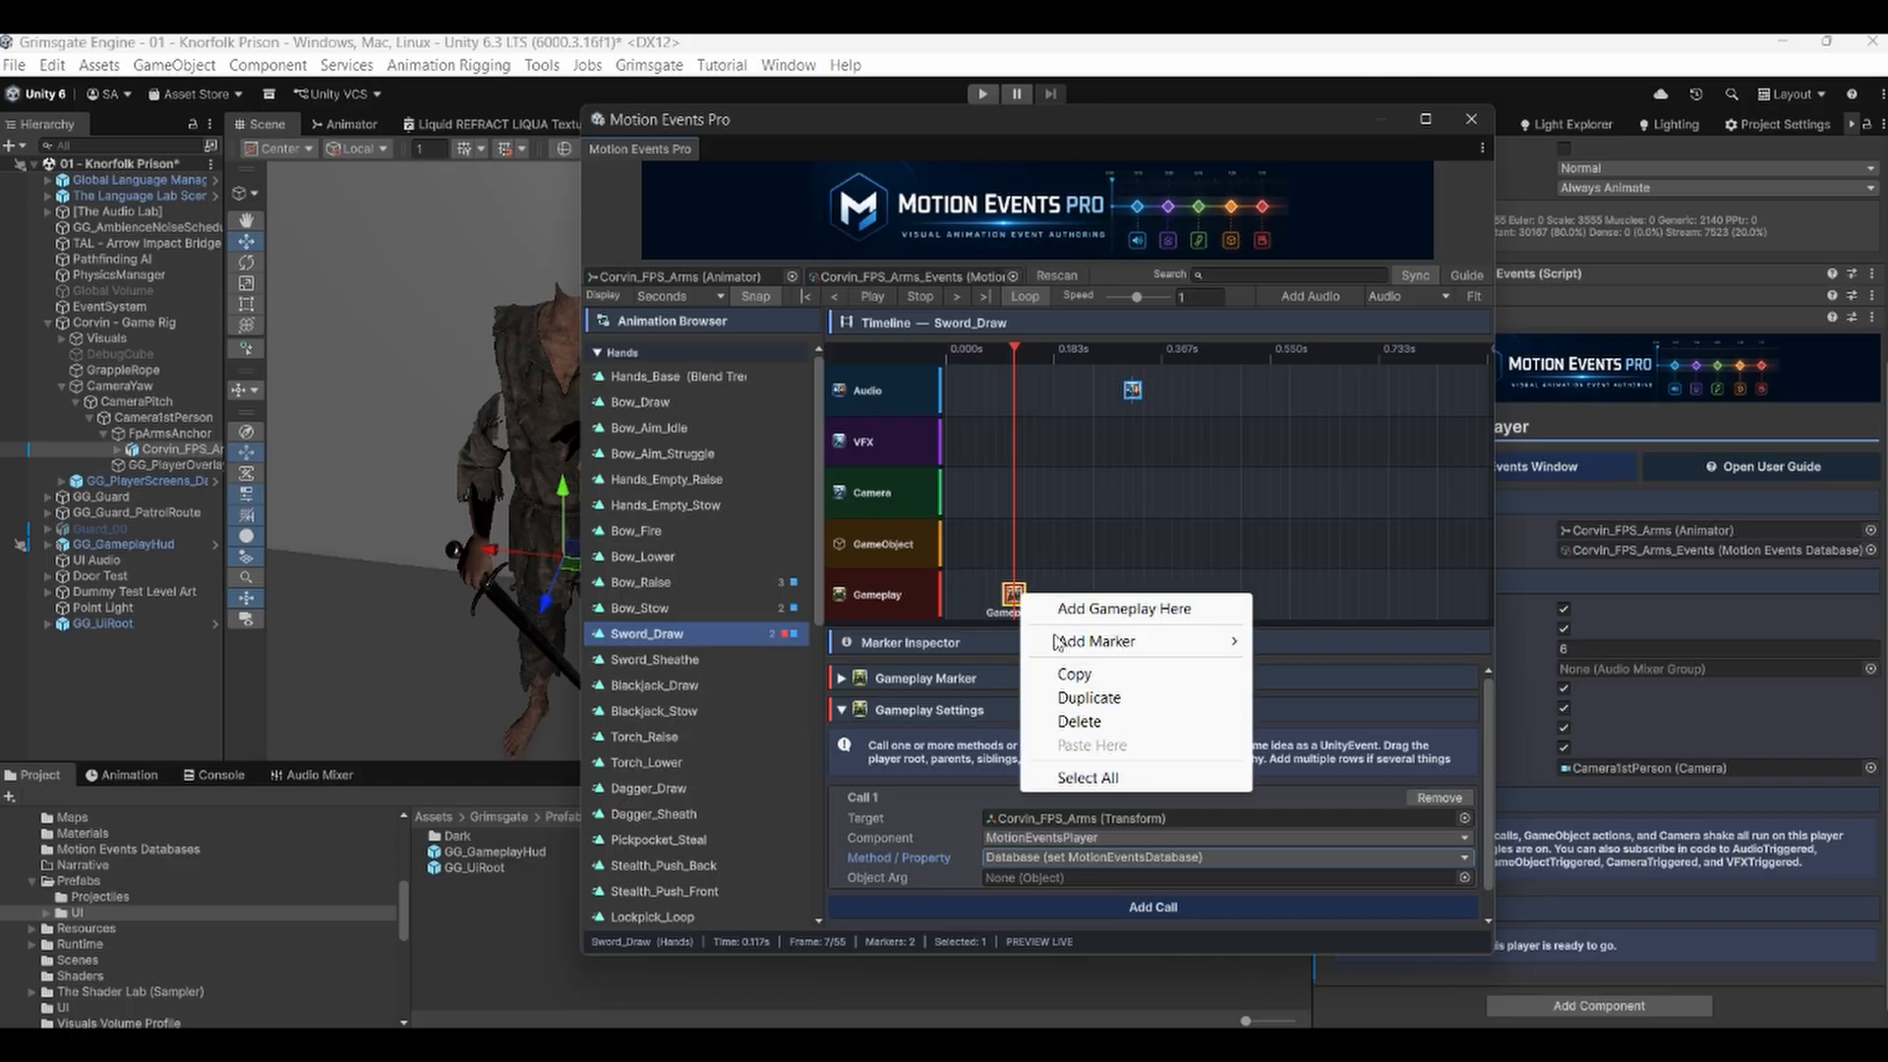
pyautogui.click(1069, 724)
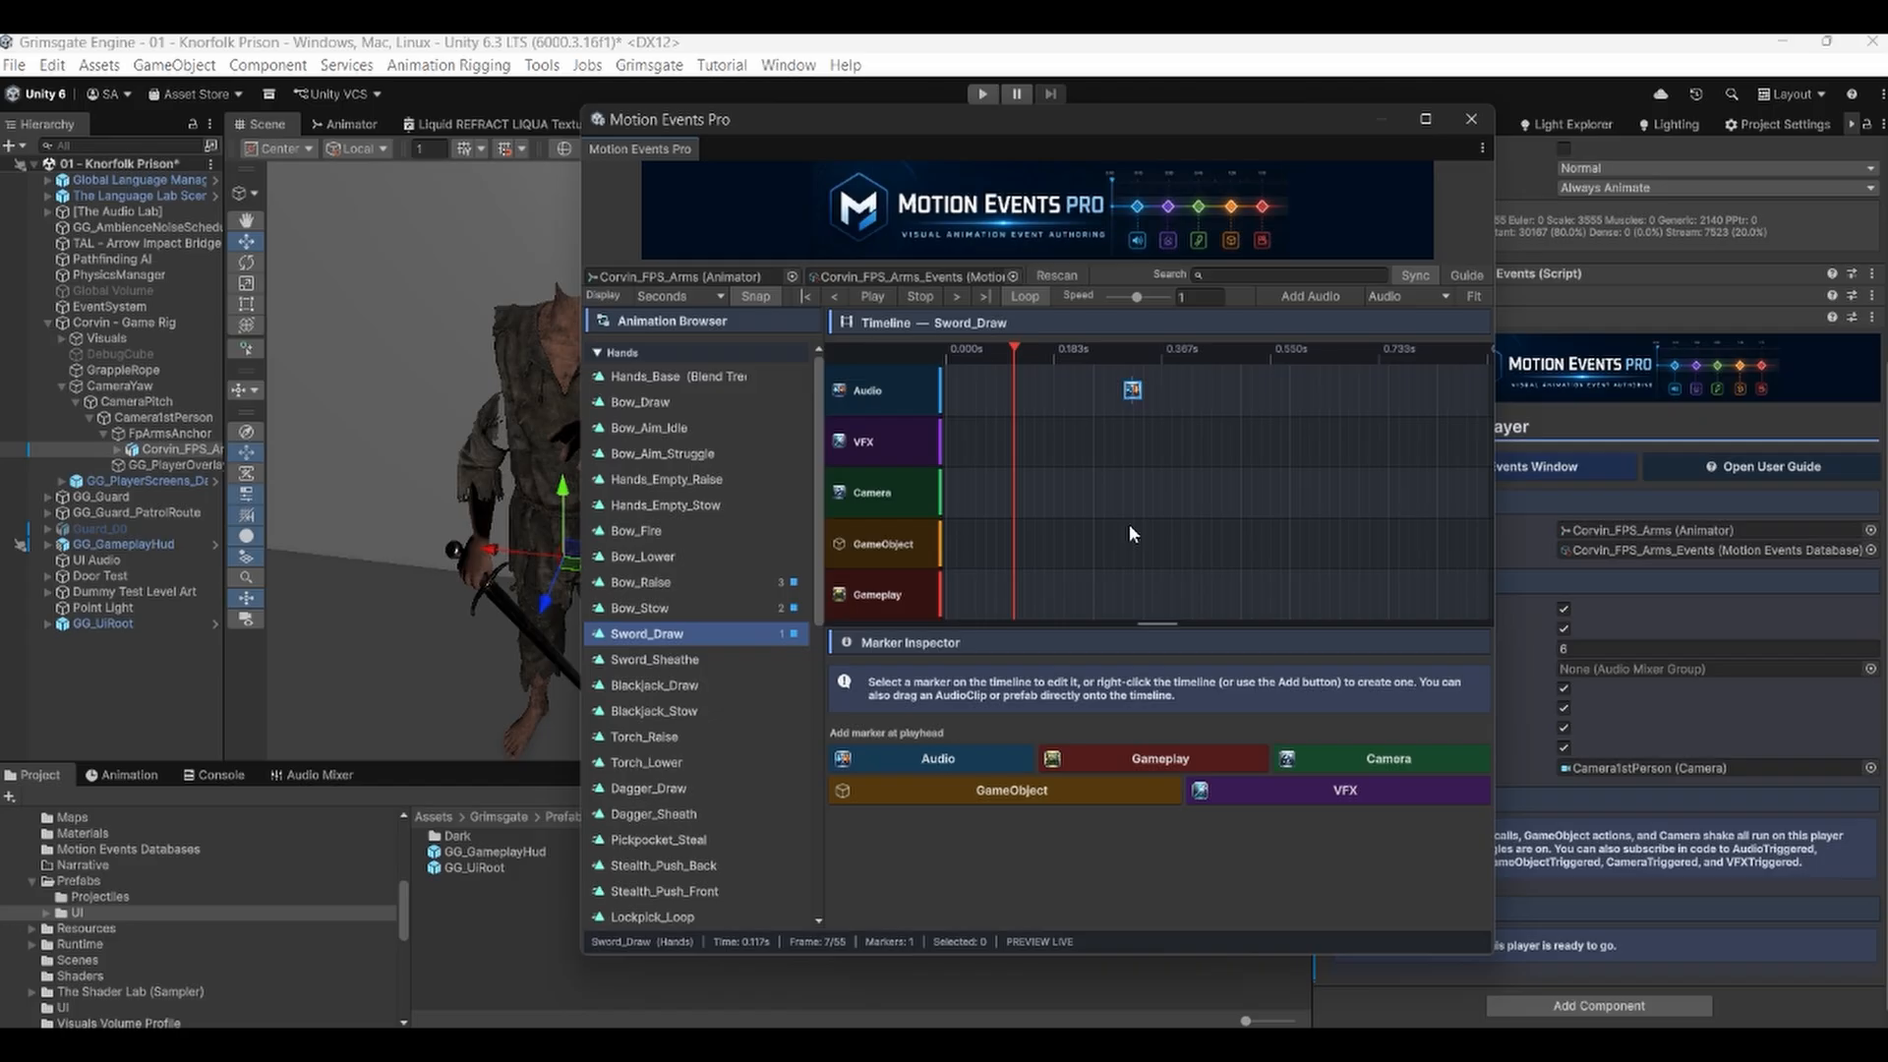
# Open the user guide, read its Marker Inspector, Core Concepts and Quick Start pages, and close it.
pyautogui.click(1768, 468)
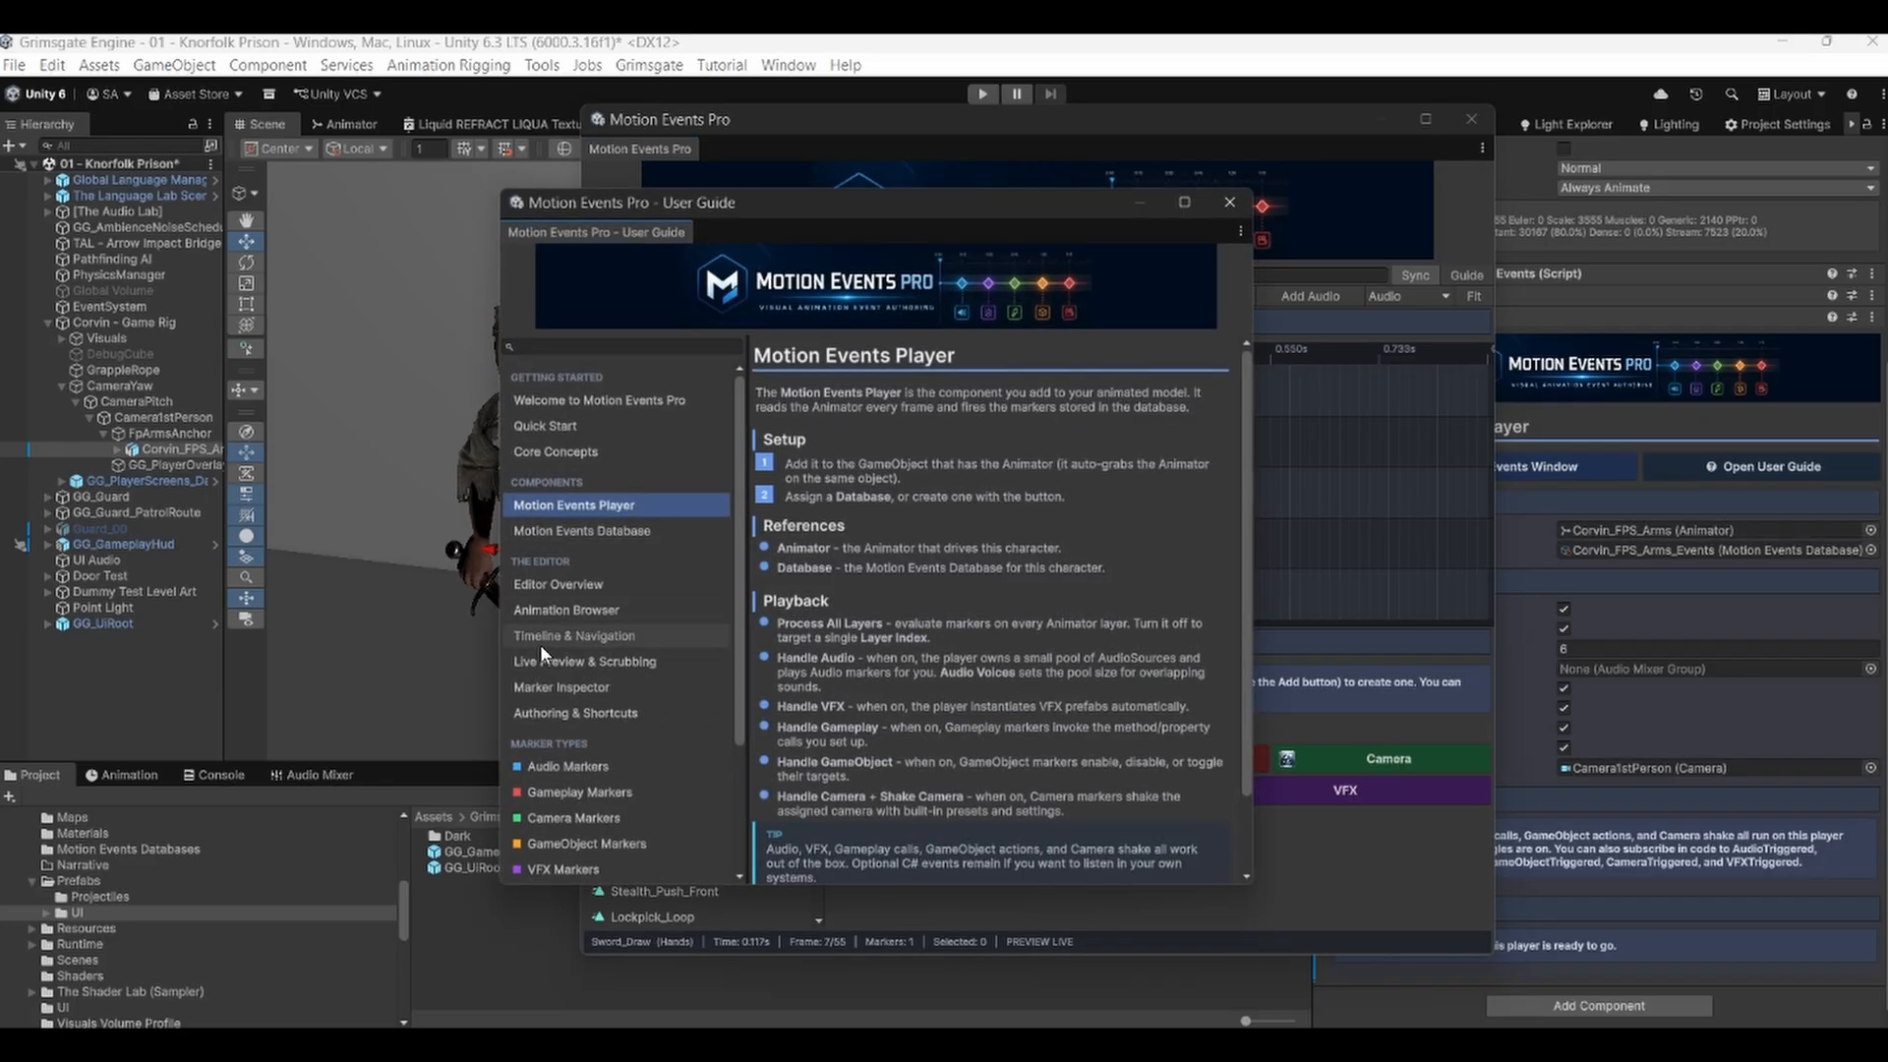
pyautogui.click(547, 693)
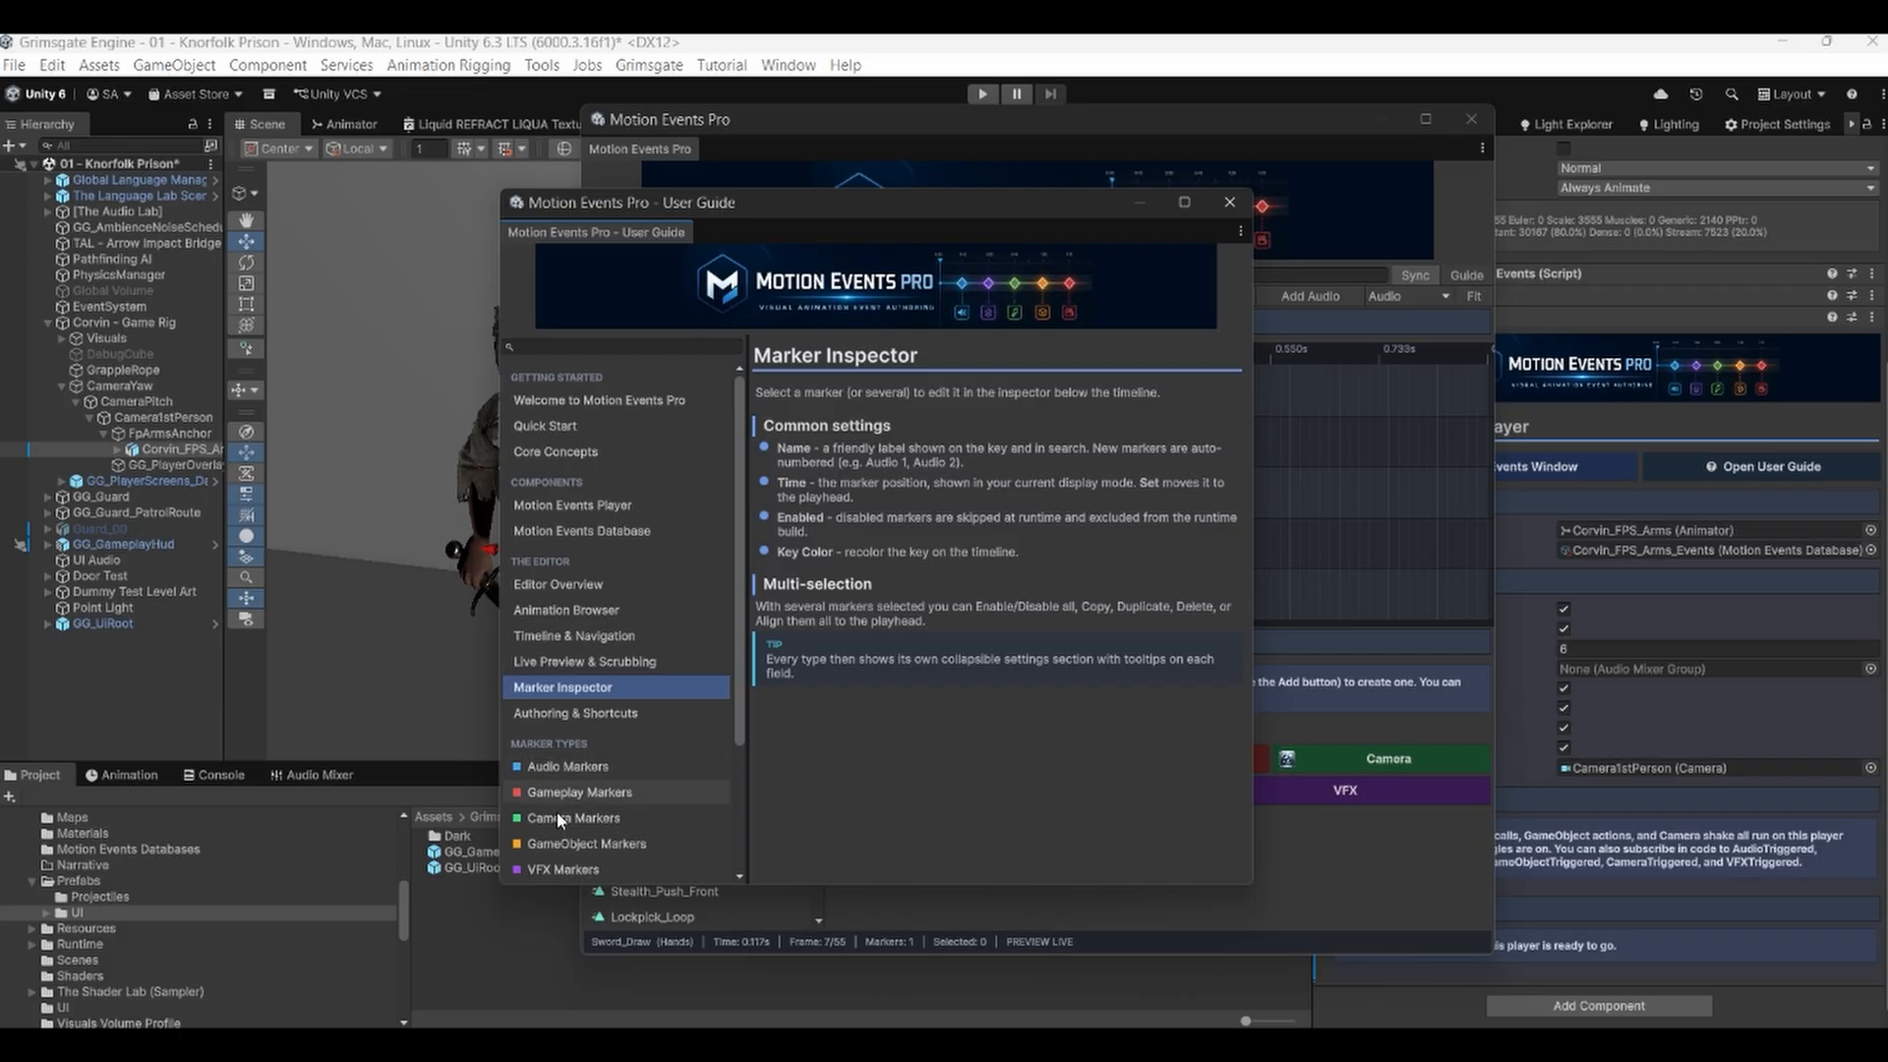
pyautogui.click(570, 451)
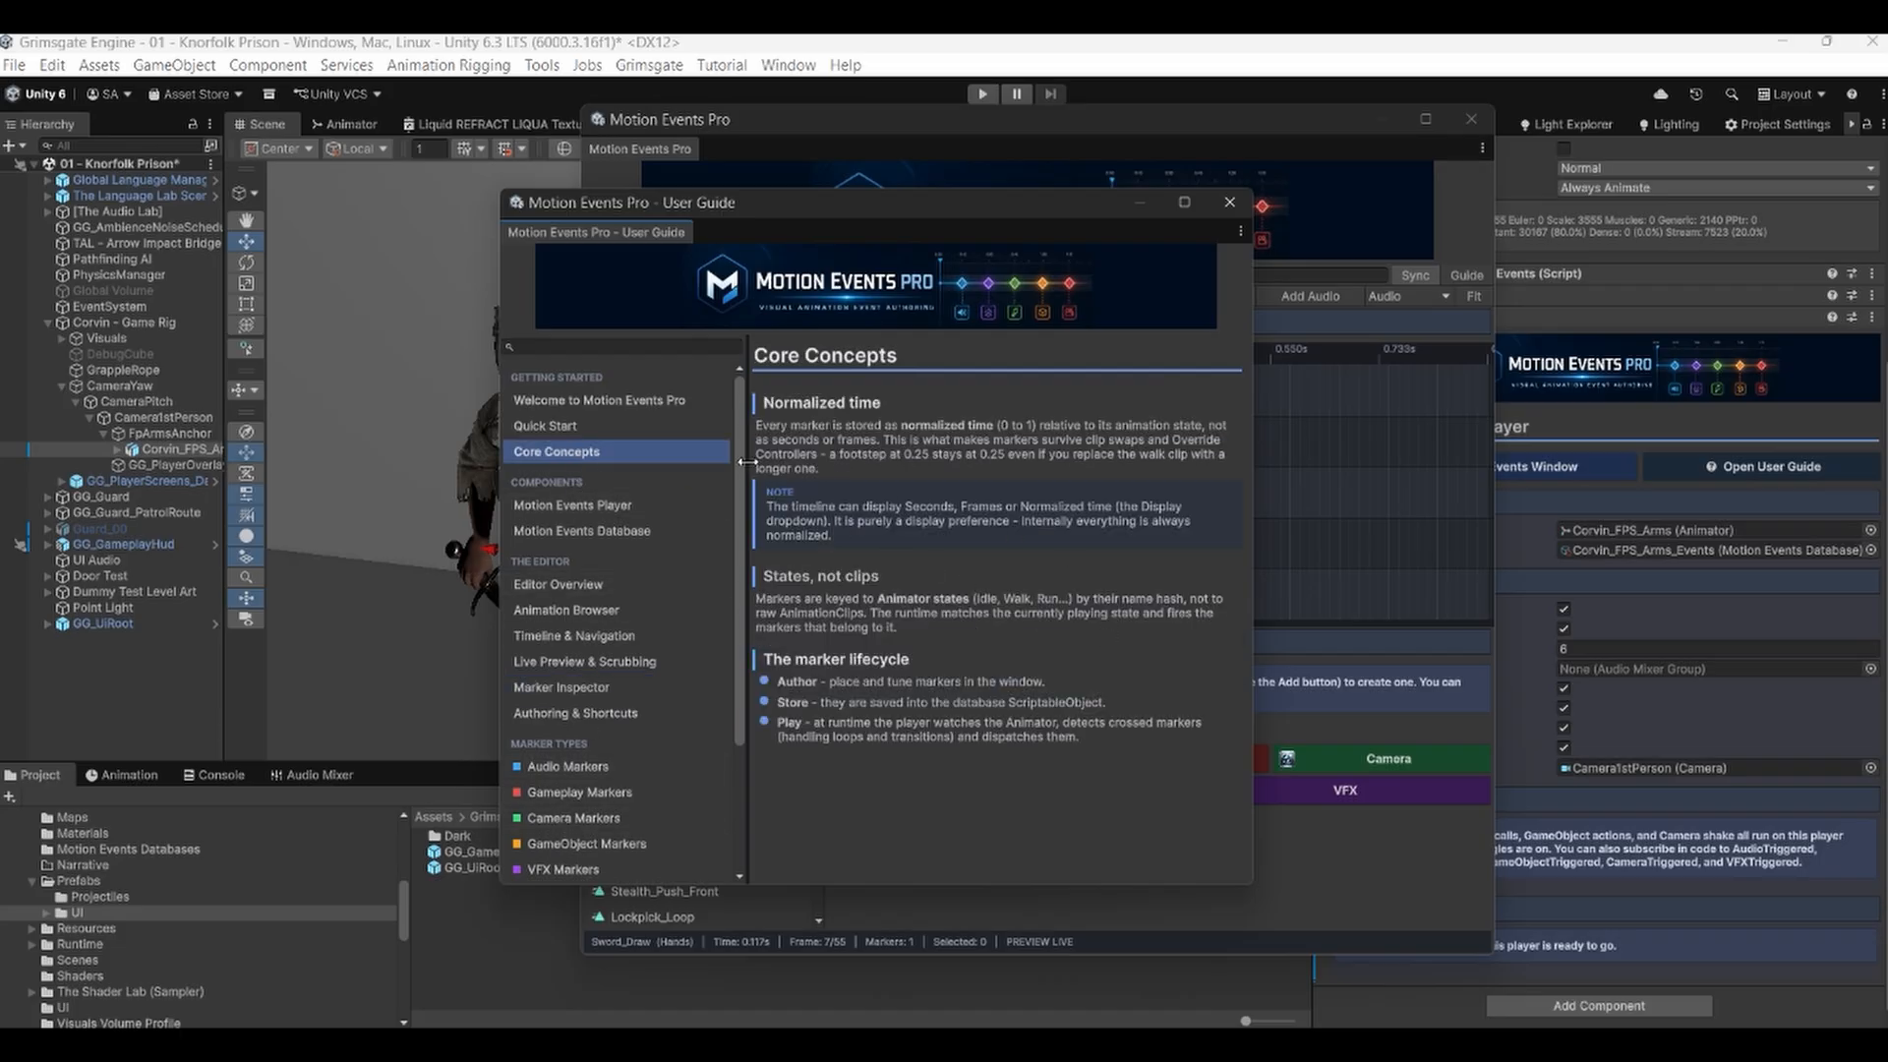
pyautogui.click(572, 426)
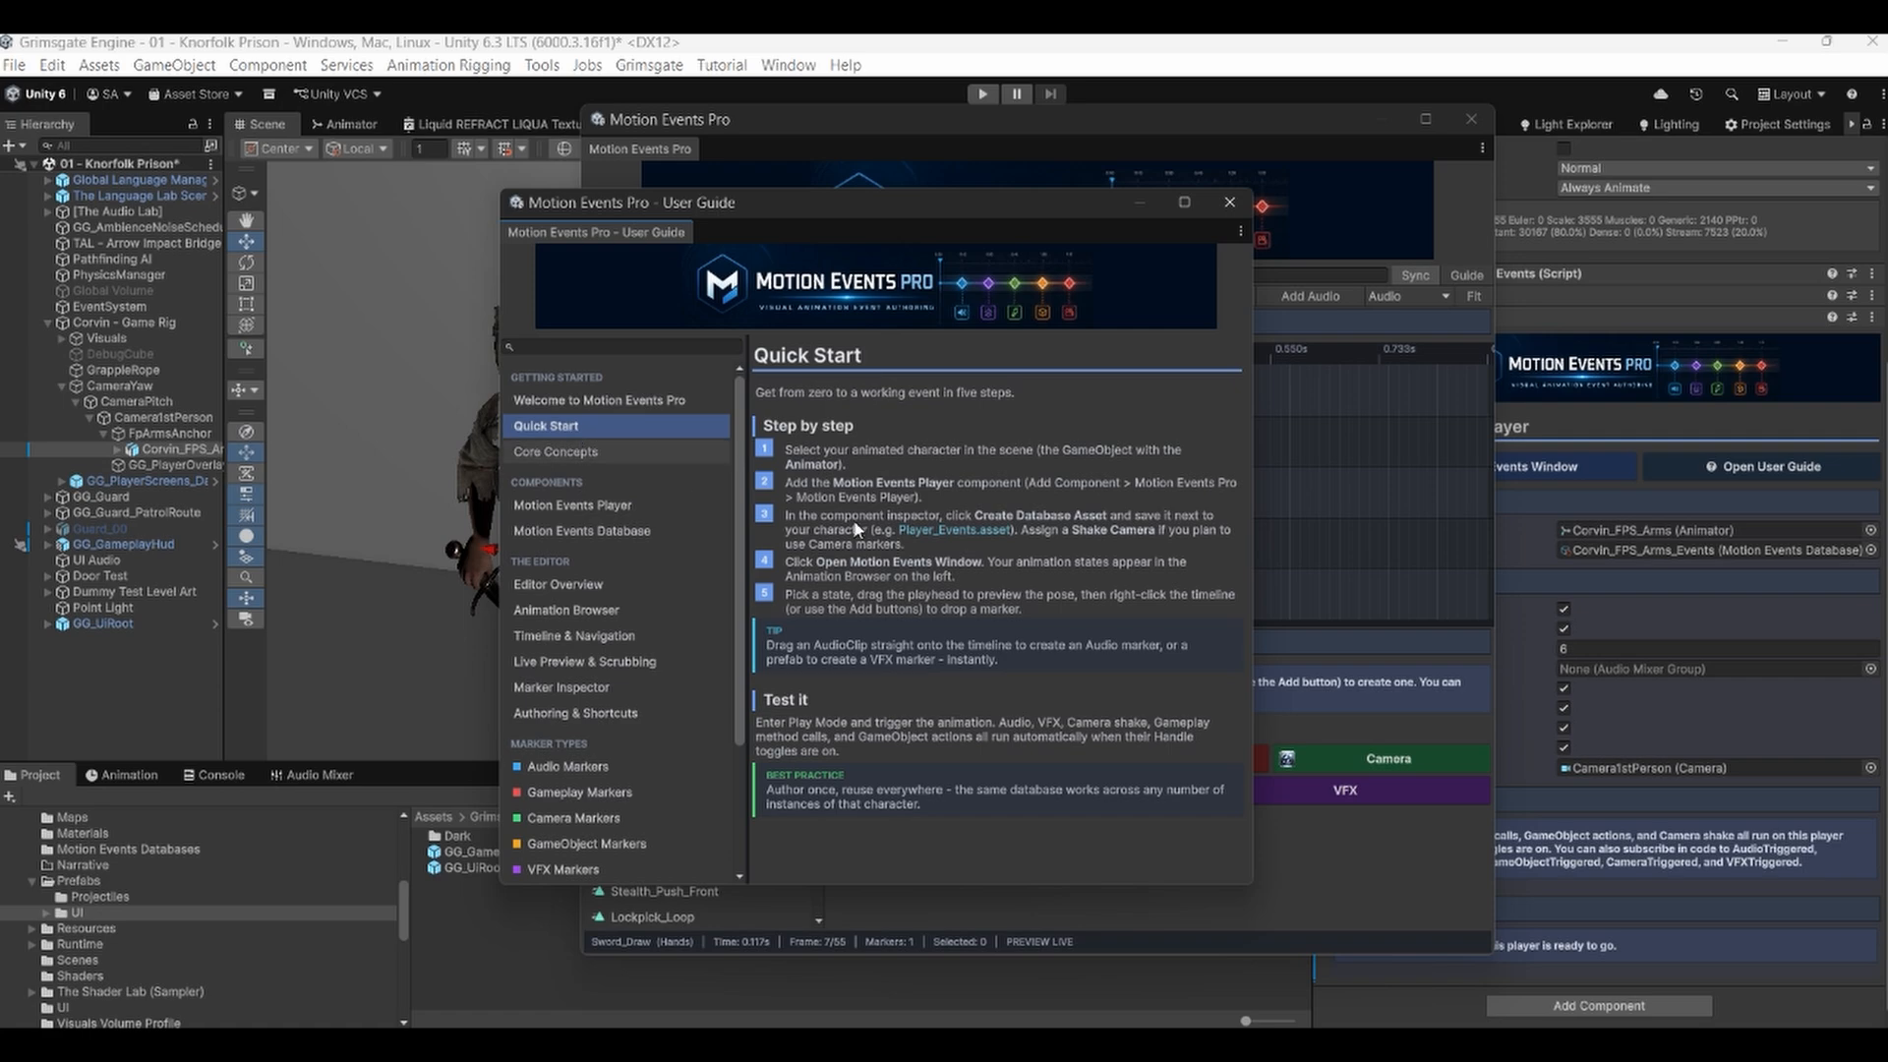
pyautogui.click(1228, 204)
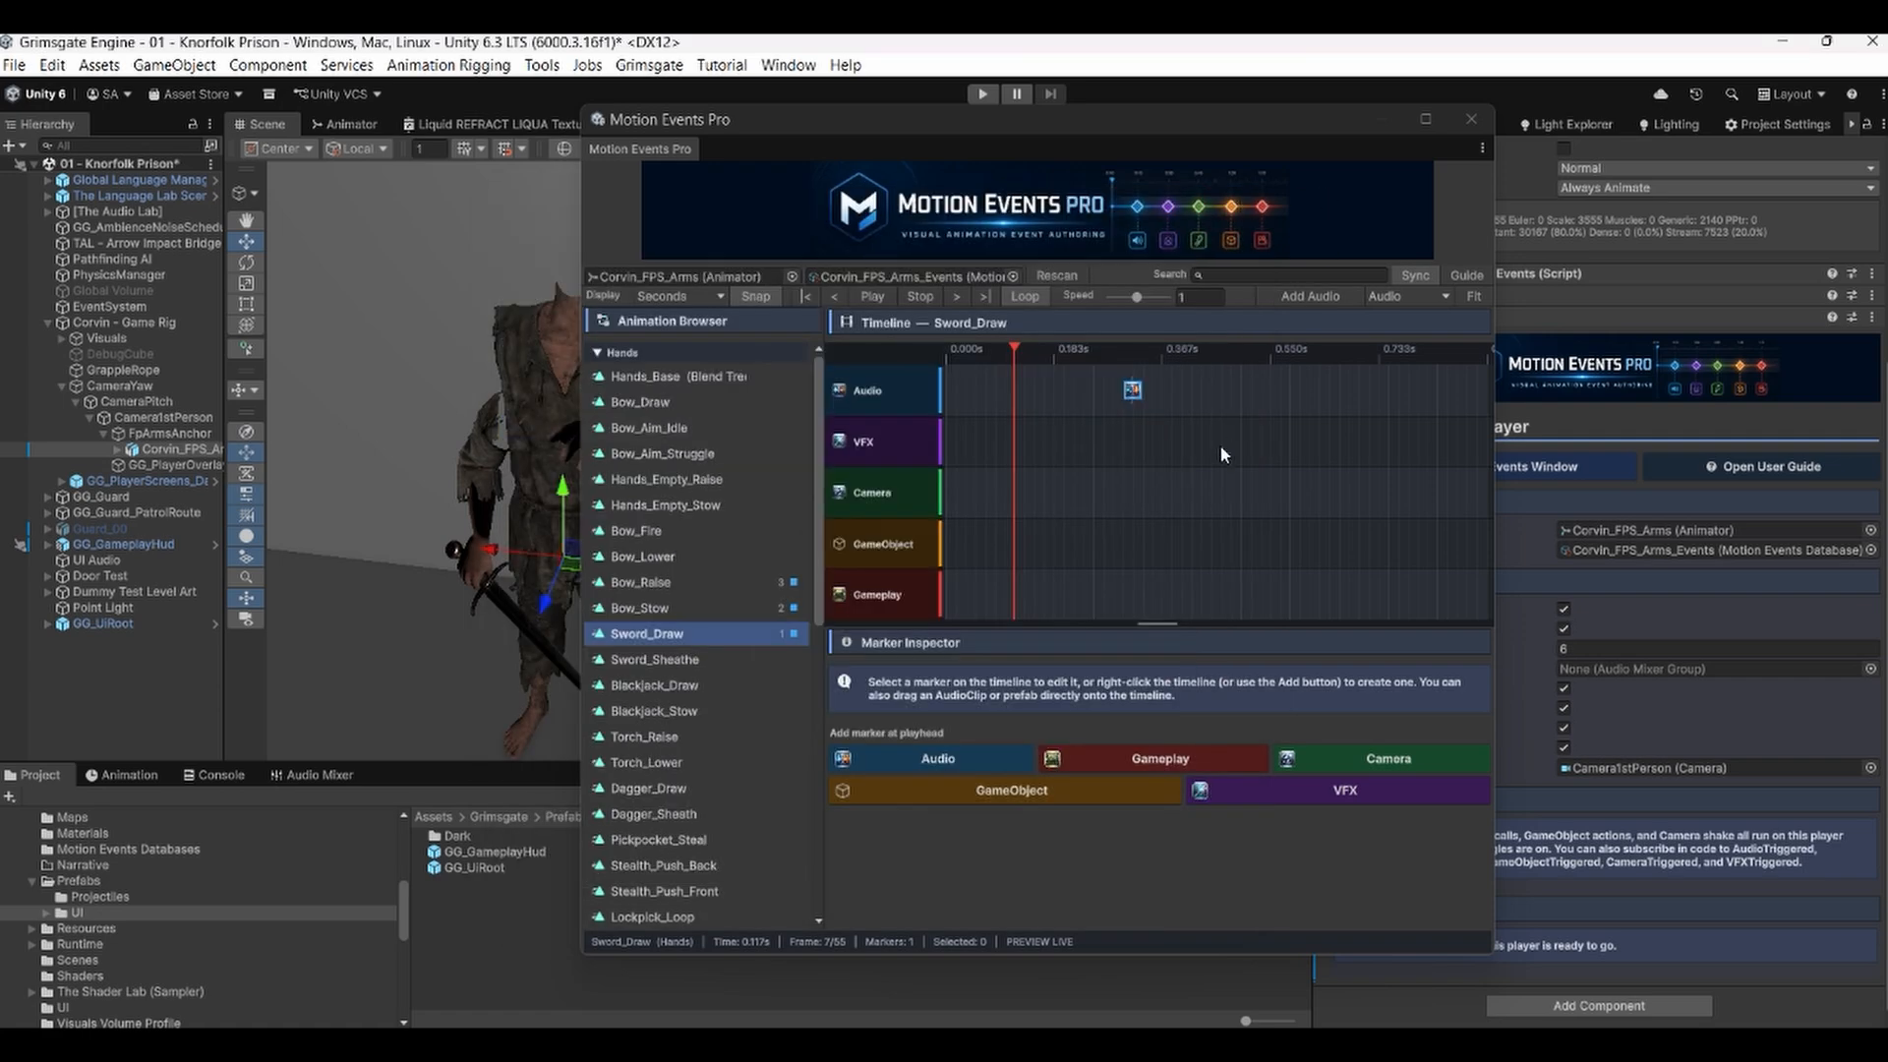